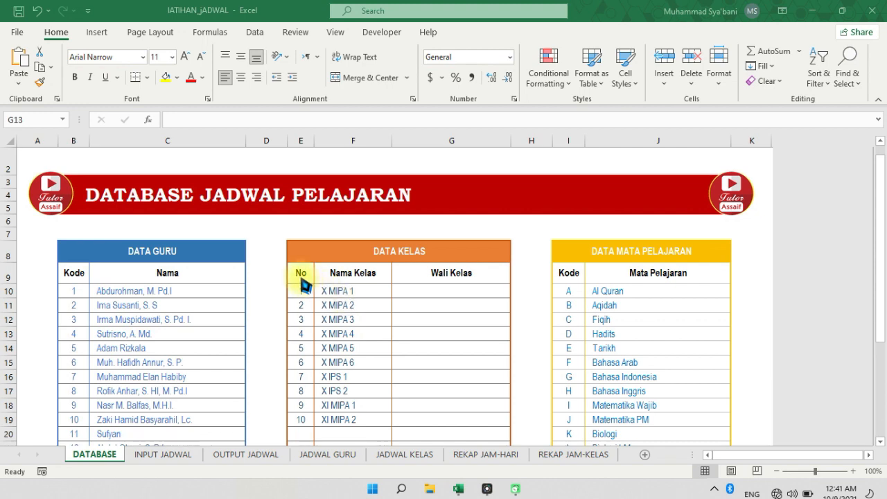
Examine the teacher, class and subject tables on the DATABASE sheet down to their last rows
scroll(303, 284, down, 1)
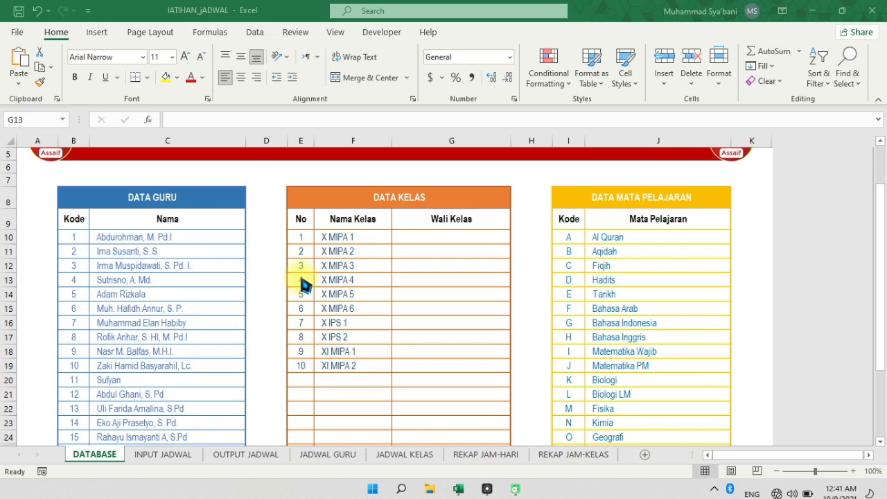
scroll(408, 305, down, 1)
scroll(409, 305, down, 1)
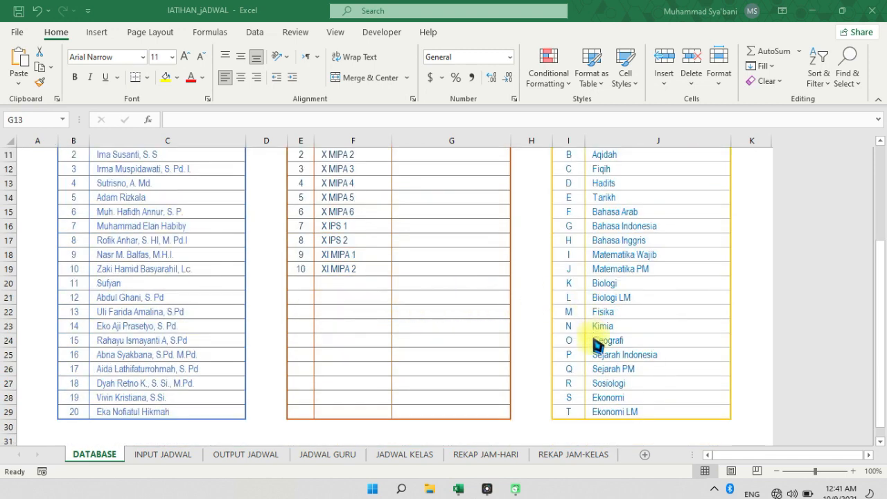
scroll(588, 383, down, 1)
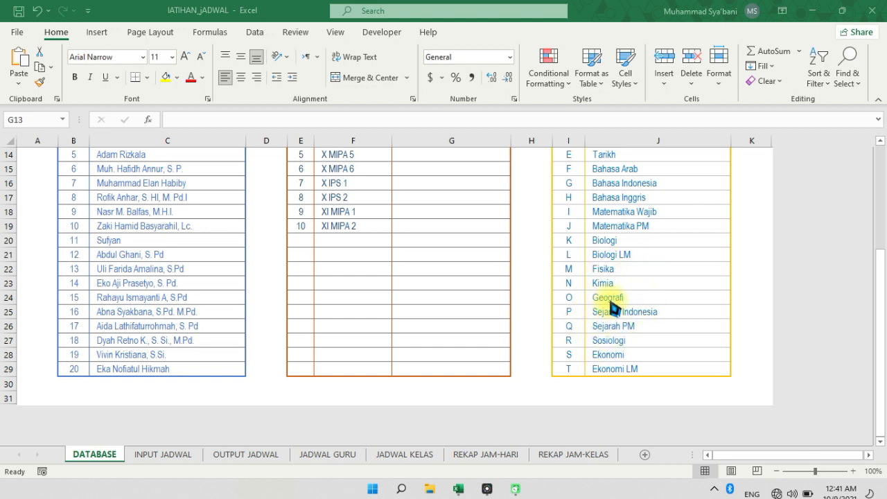
scroll(519, 312, up, 1)
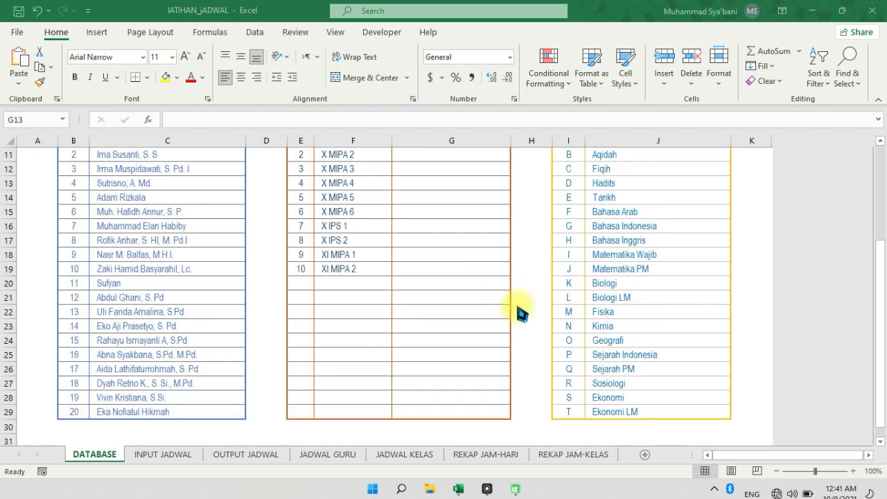
scroll(521, 312, up, 2)
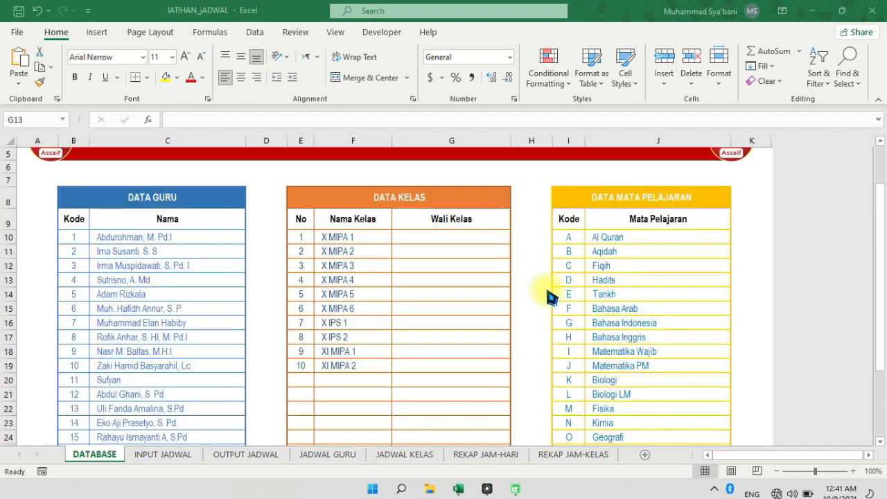
scroll(553, 305, down, 1)
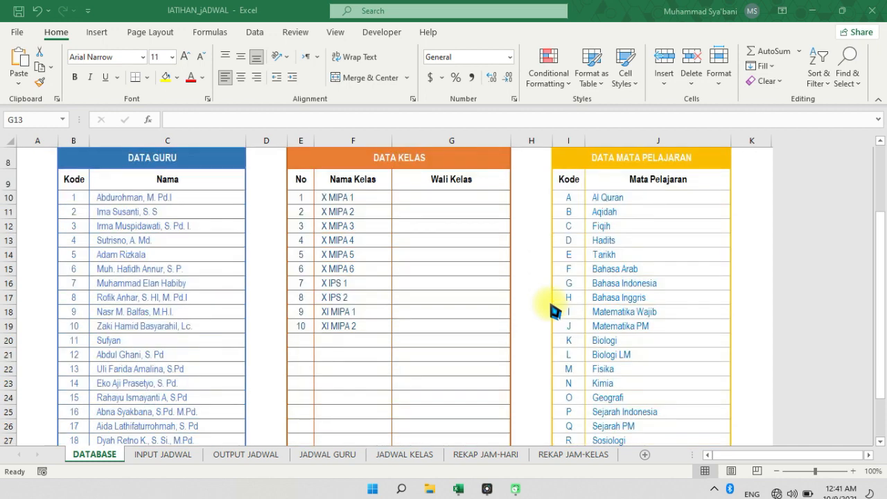
scroll(451, 307, up, 2)
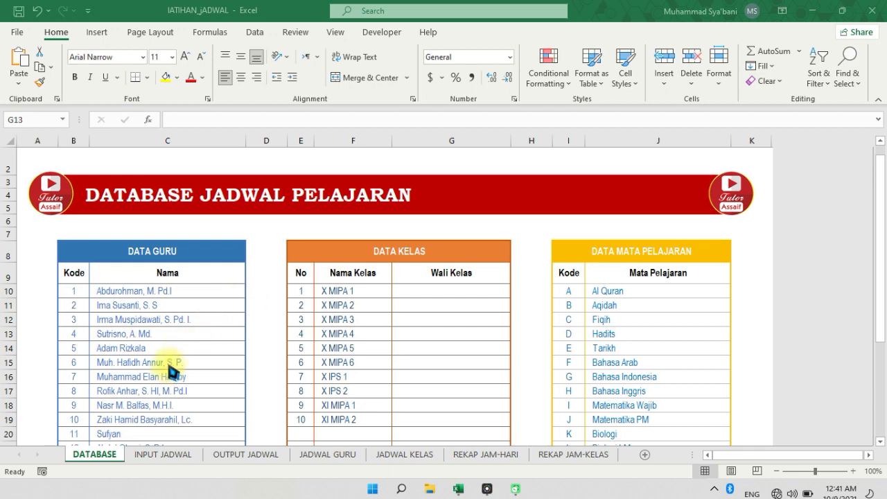
Review the teacher codes in DATA GURU, the class names in DATA KELAS and the subject codes in DATA MATA PELAJARAN
scroll(166, 336, down, 2)
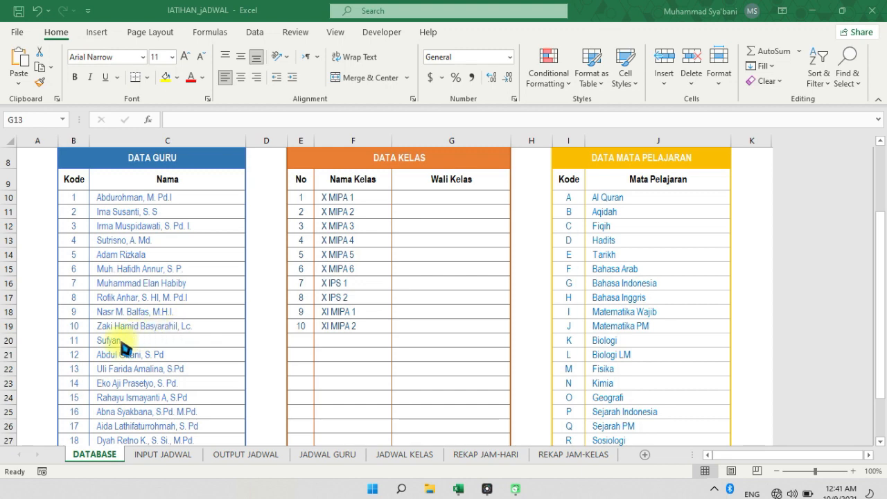
scroll(114, 352, up, 1)
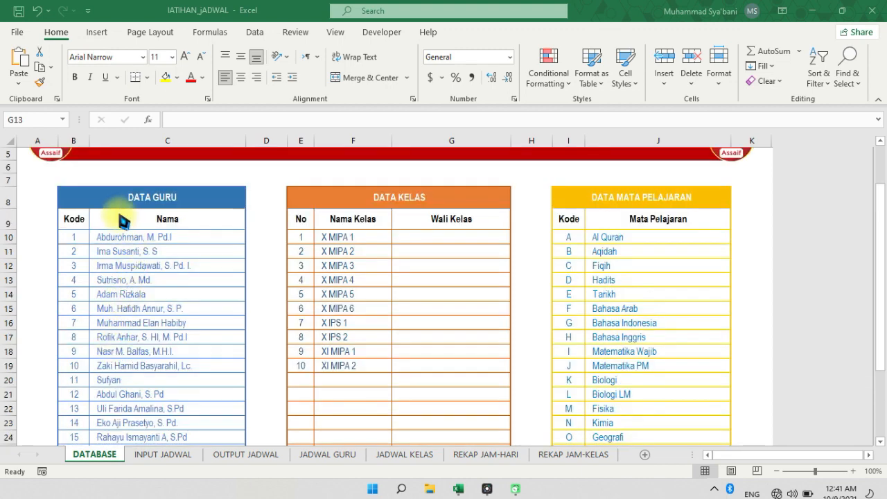
scroll(160, 266, down, 2)
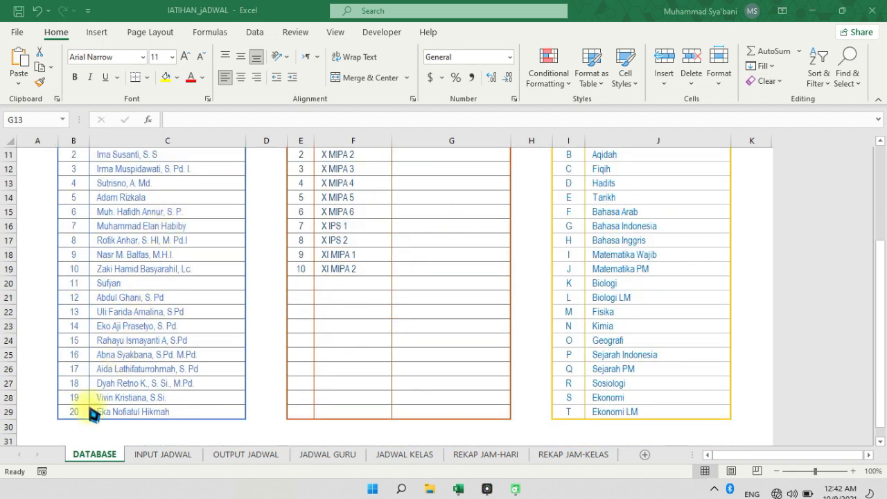
scroll(157, 376, up, 3)
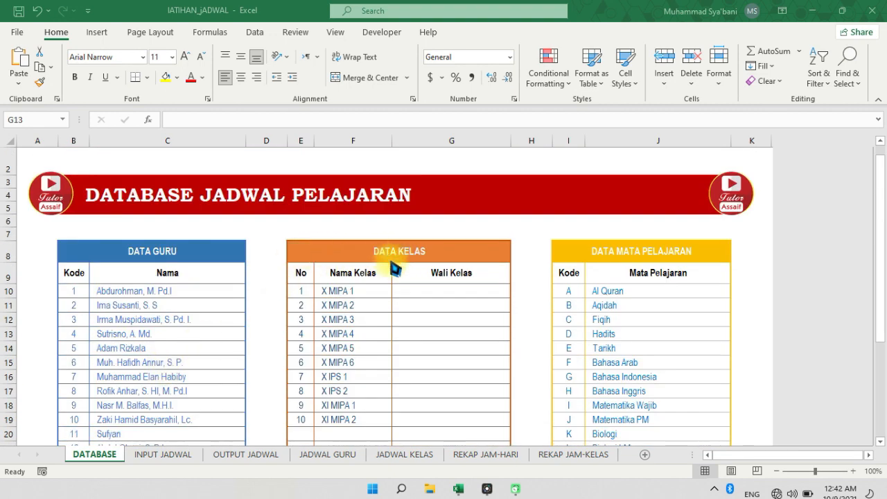
scroll(363, 298, down, 1)
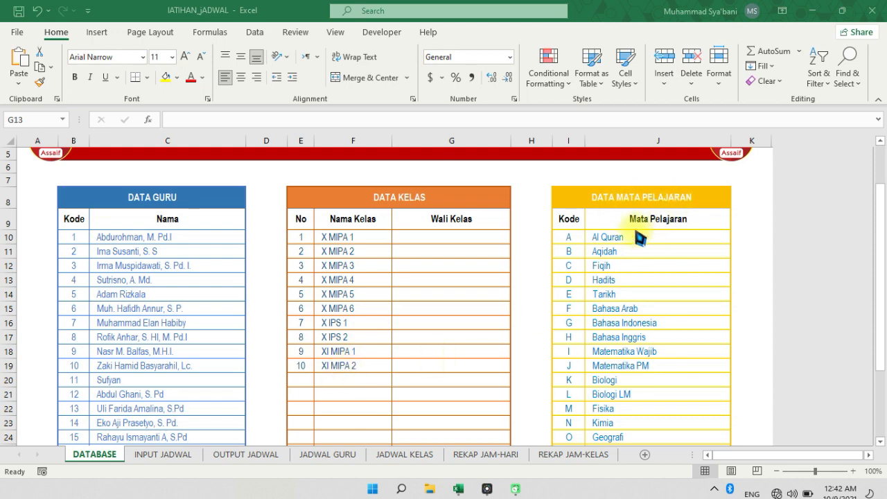
scroll(668, 239, down, 4)
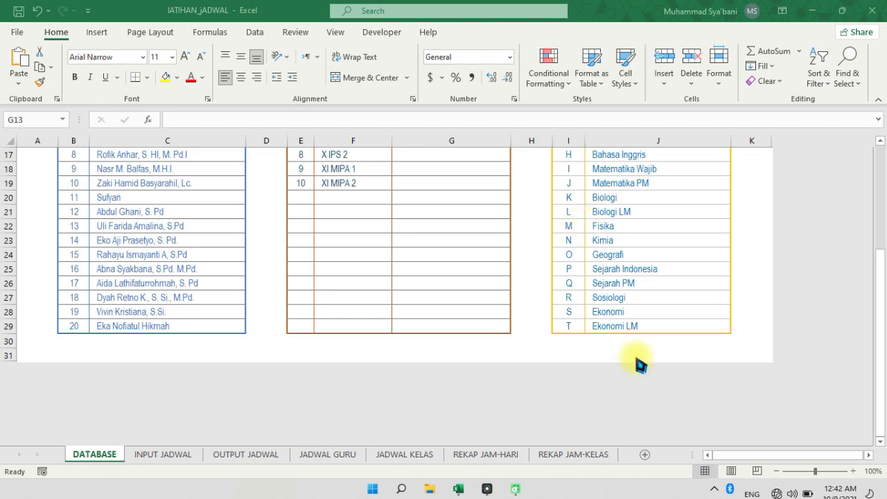
scroll(523, 211, up, 3)
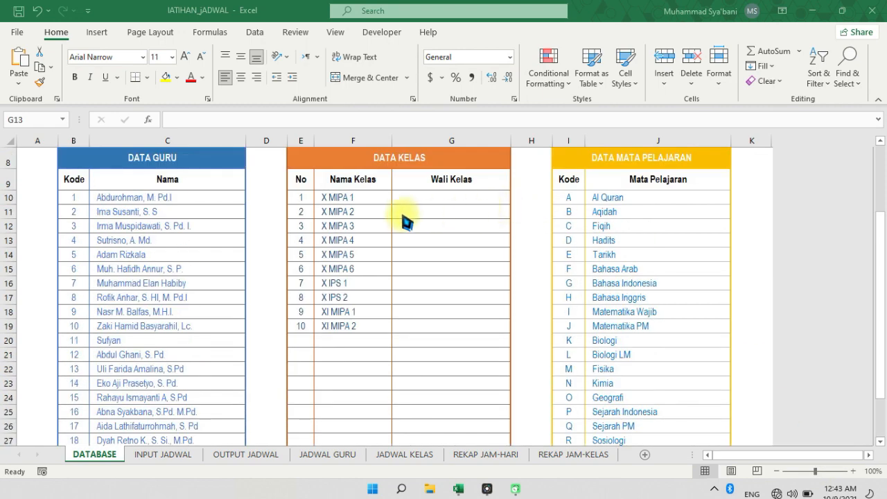
scroll(395, 222, up, 2)
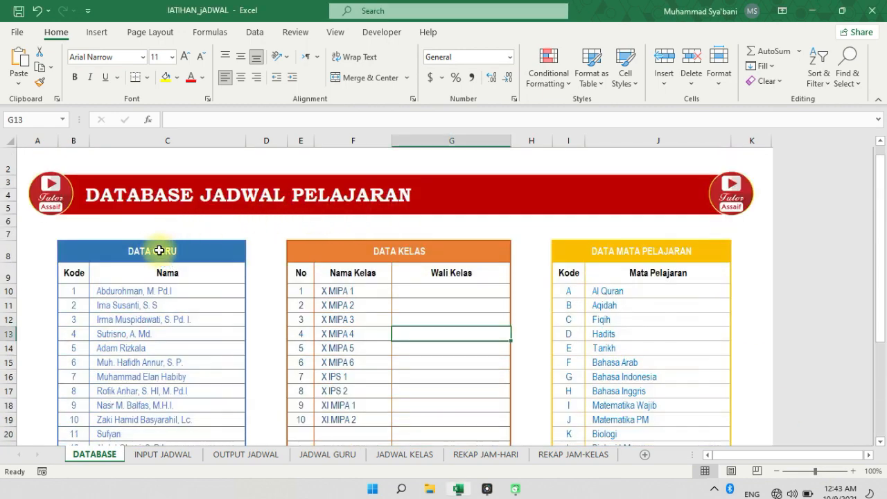
scroll(164, 226, down, 1)
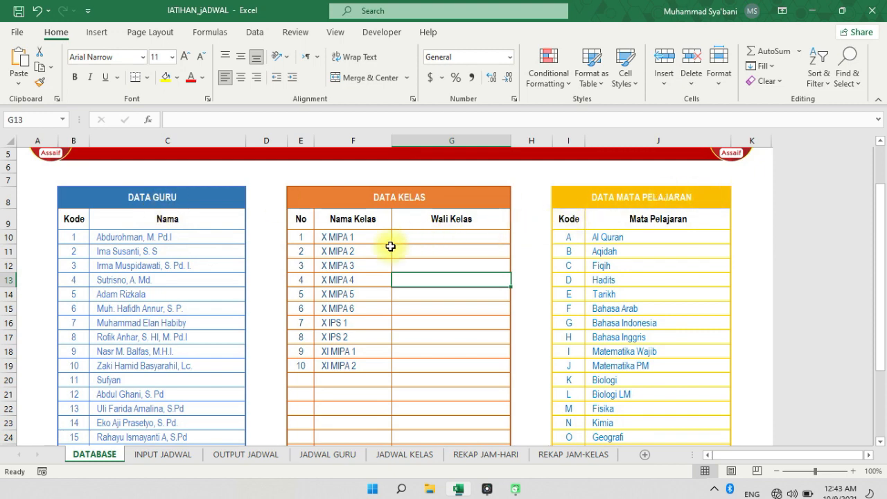
scroll(365, 253, down, 1)
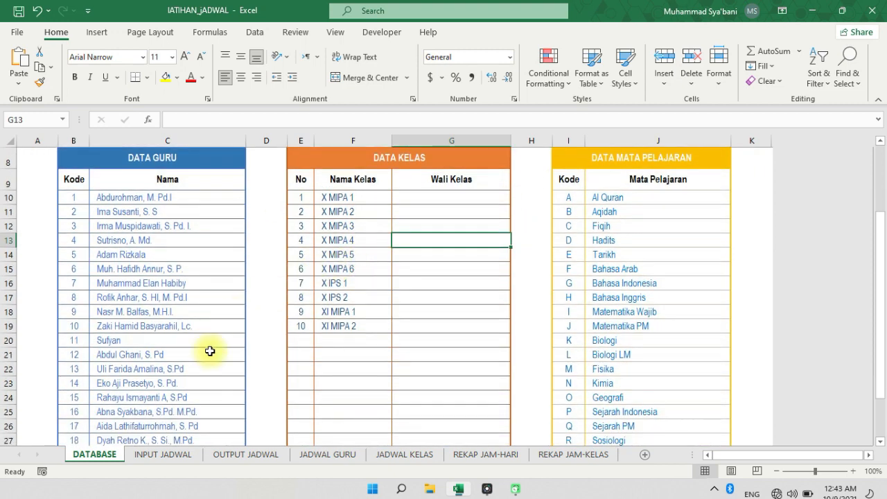
Open the INPUT JADWAL sheet and examine the schedule grid's headers and its SENIN block
click(178, 458)
scroll(230, 331, down, 1)
click(304, 310)
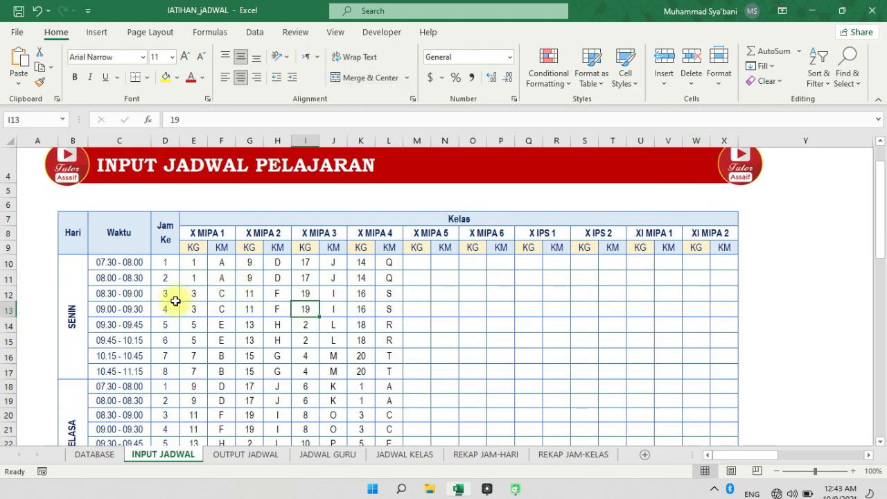
scroll(103, 261, down, 1)
scroll(103, 260, up, 1)
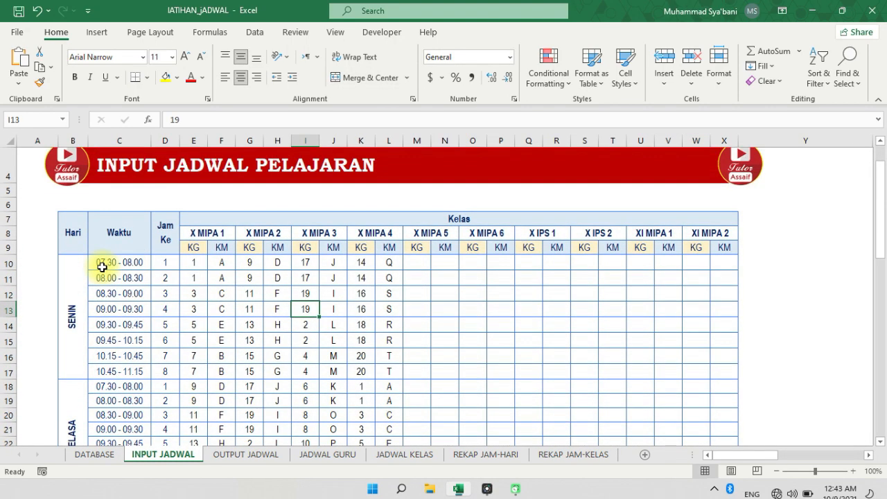
drag(75, 239, 463, 371)
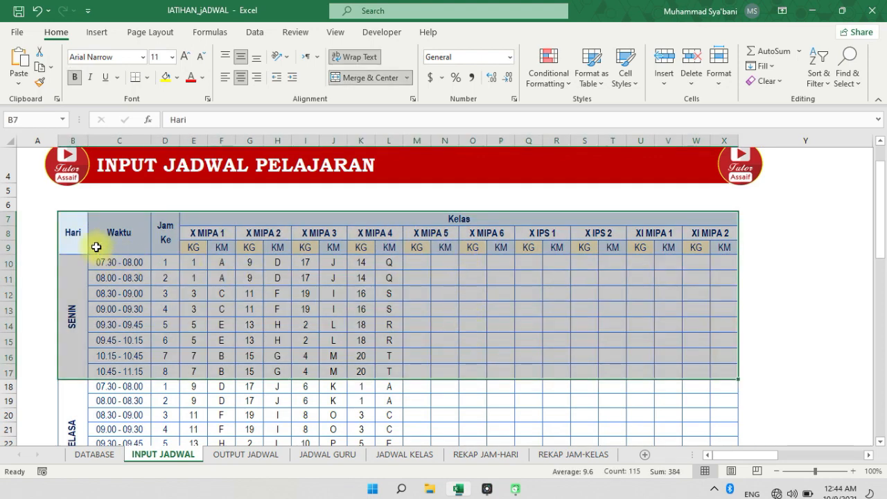
click(95, 246)
click(73, 231)
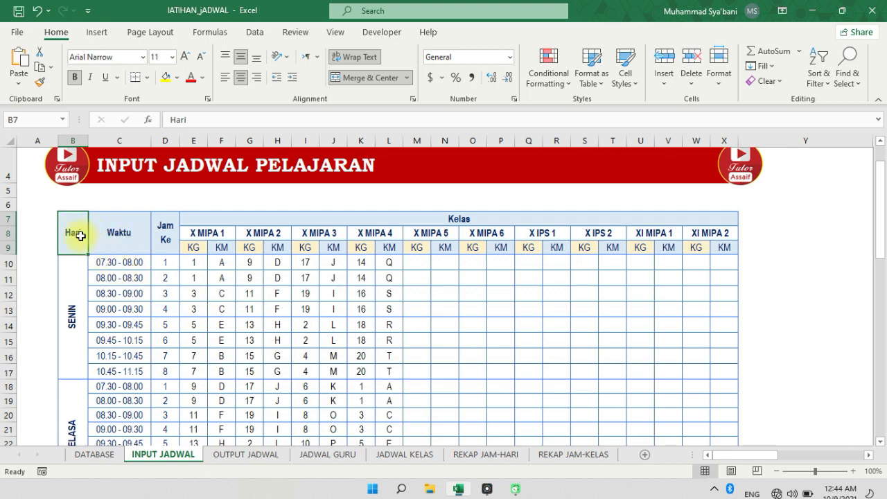
Examine the day blocks, the Waktu time slots and the Jam Ke lesson numbers in the INPUT JADWAL grid
scroll(554, 267, down, 5)
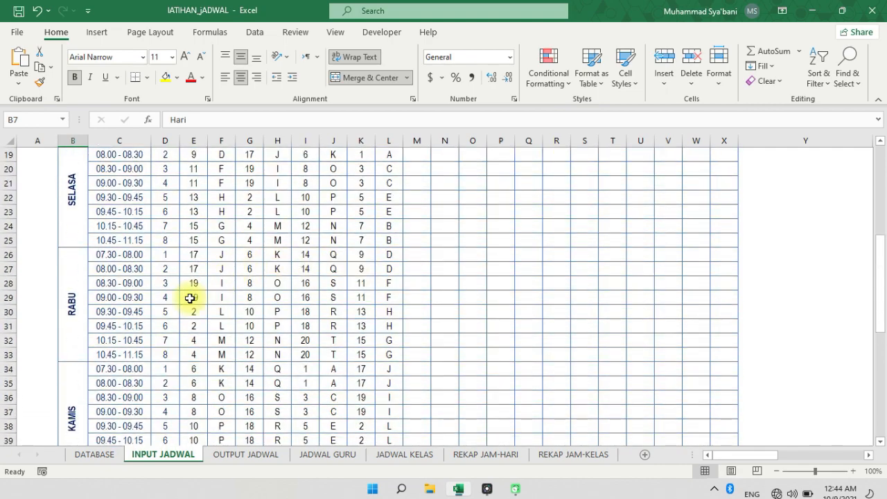
scroll(189, 298, down, 2)
scroll(124, 277, up, 2)
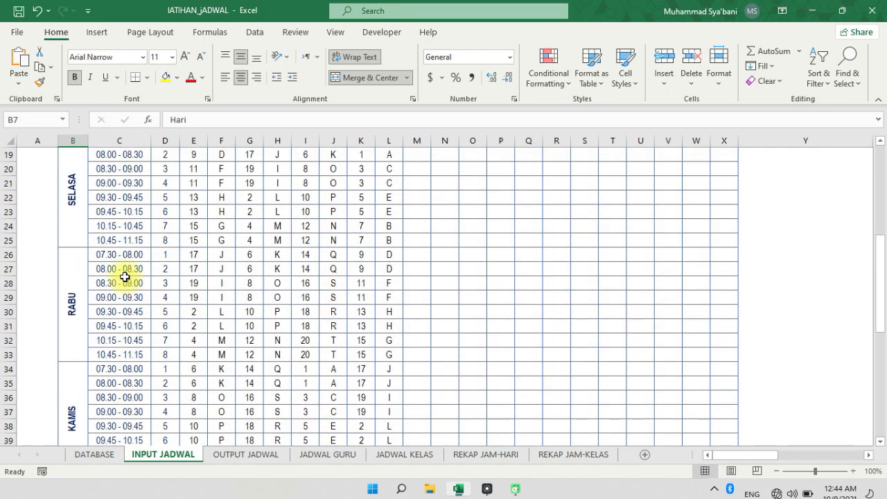
scroll(125, 277, up, 3)
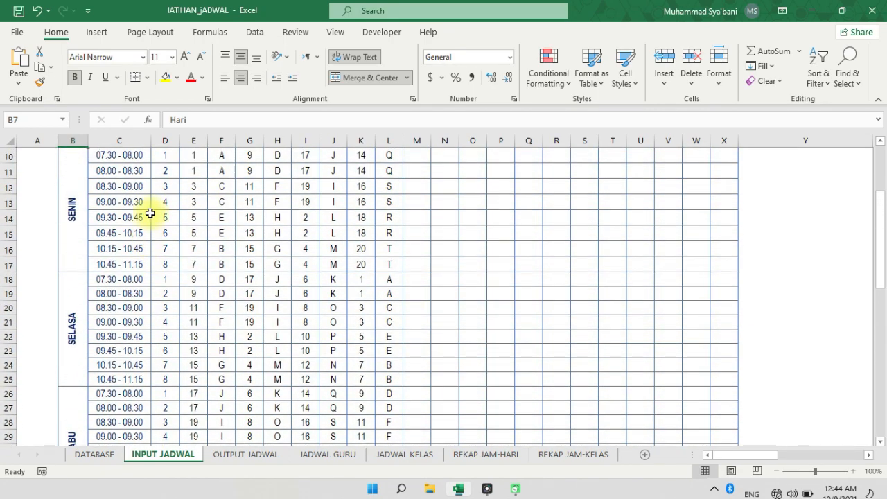
scroll(151, 214, up, 1)
click(166, 200)
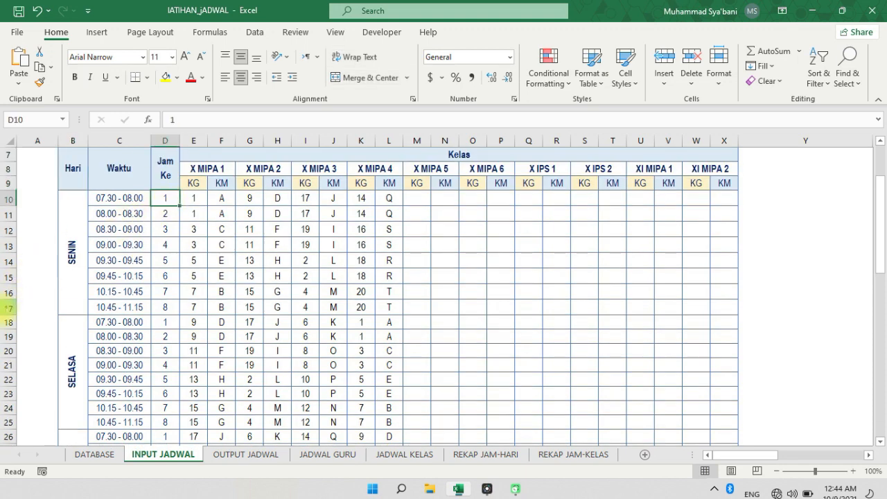
click(5, 310)
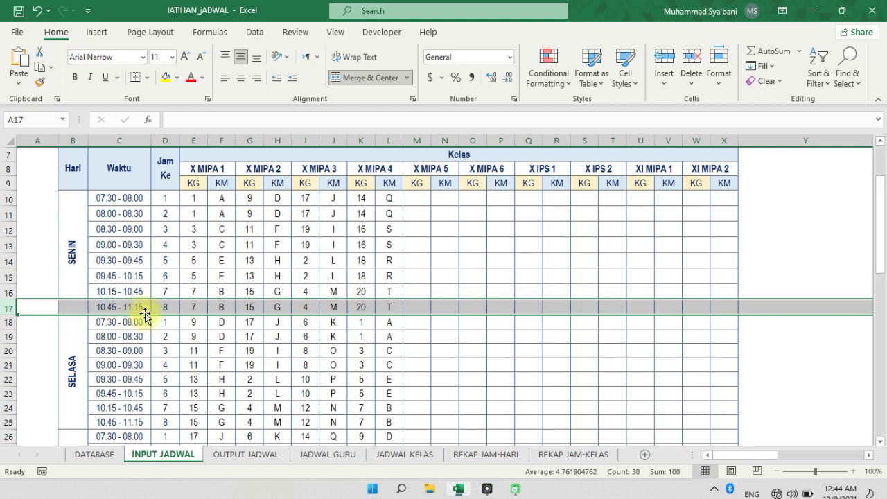
scroll(144, 315, up, 1)
scroll(144, 316, up, 1)
click(166, 320)
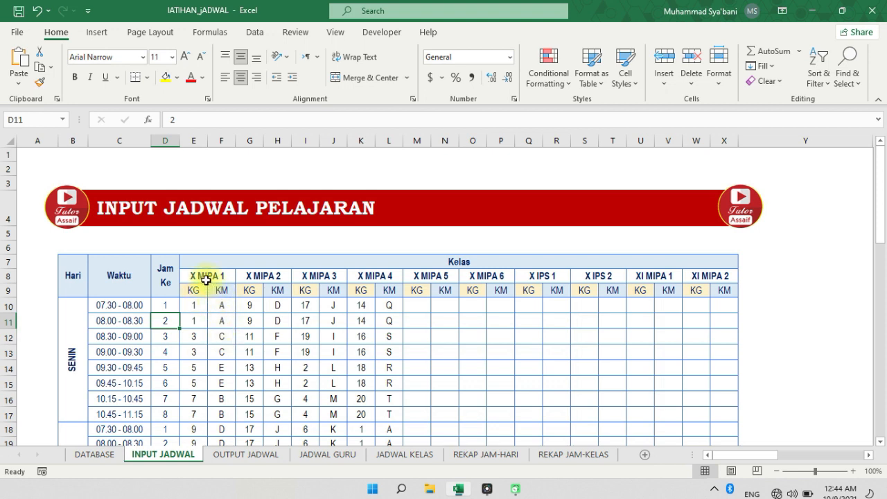
Inspect the X MIPA 1 class header with its KG and KM columns, and the first SENIN cell under X MIPA 5
click(206, 277)
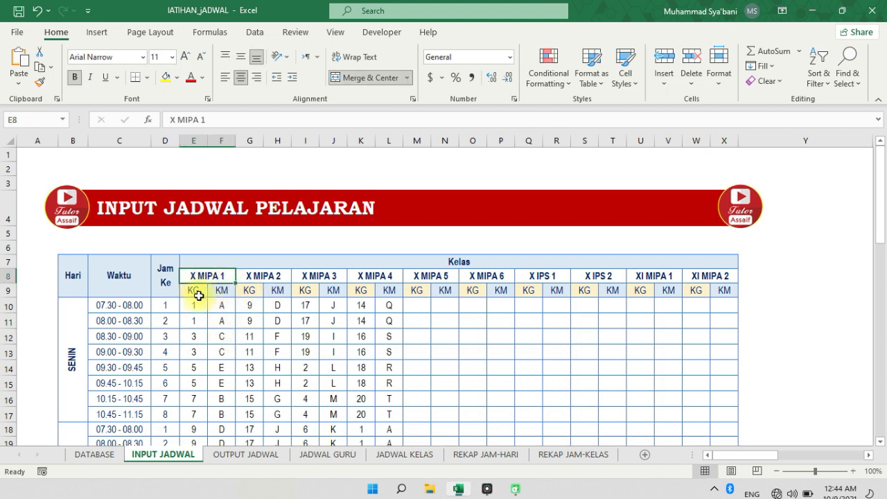
click(198, 296)
click(221, 292)
click(327, 336)
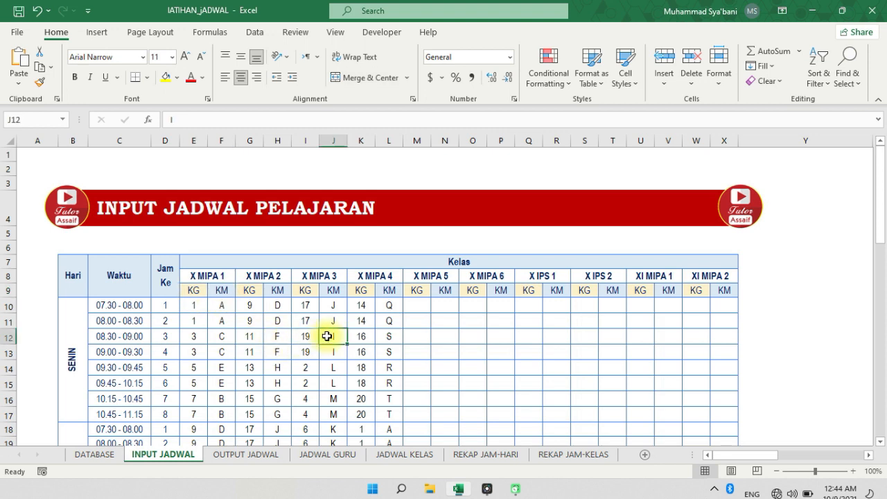
click(420, 305)
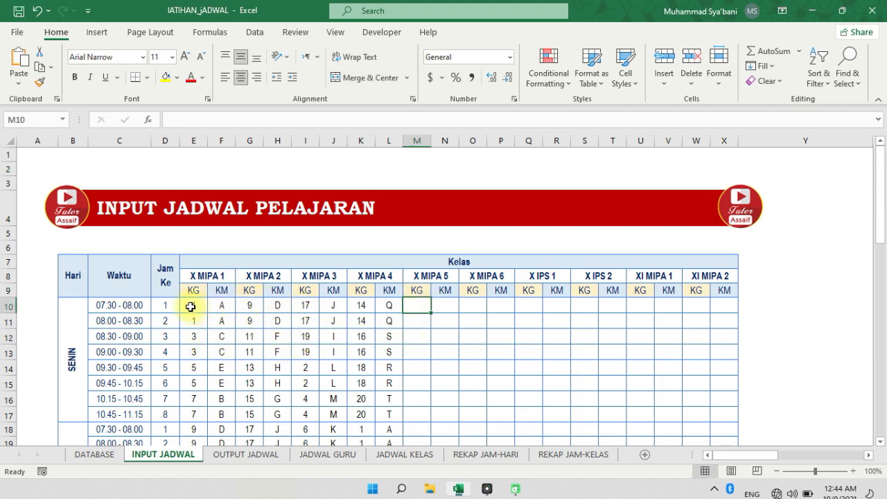
Look up the codes on the DATABASE sheet and compare them with the KG entries for X MIPA 1 on INPUT JADWAL
click(105, 455)
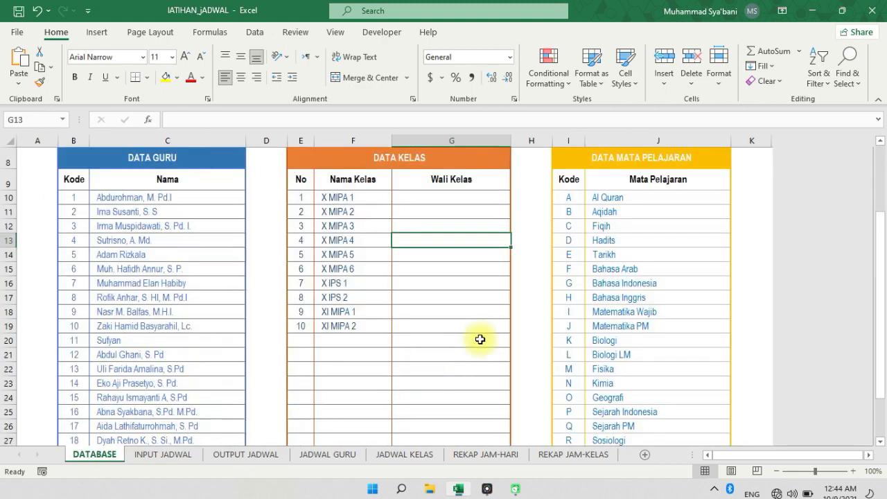
click(186, 455)
scroll(311, 295, down, 3)
scroll(311, 296, down, 1)
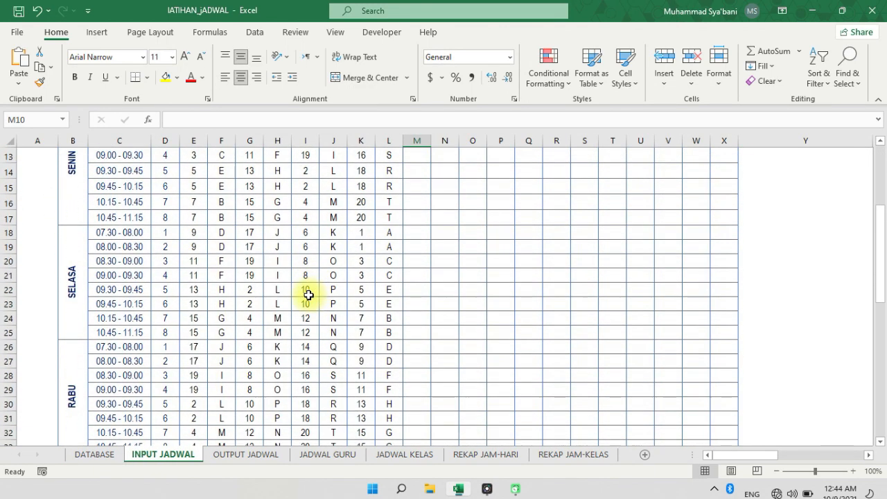
scroll(301, 296, up, 3)
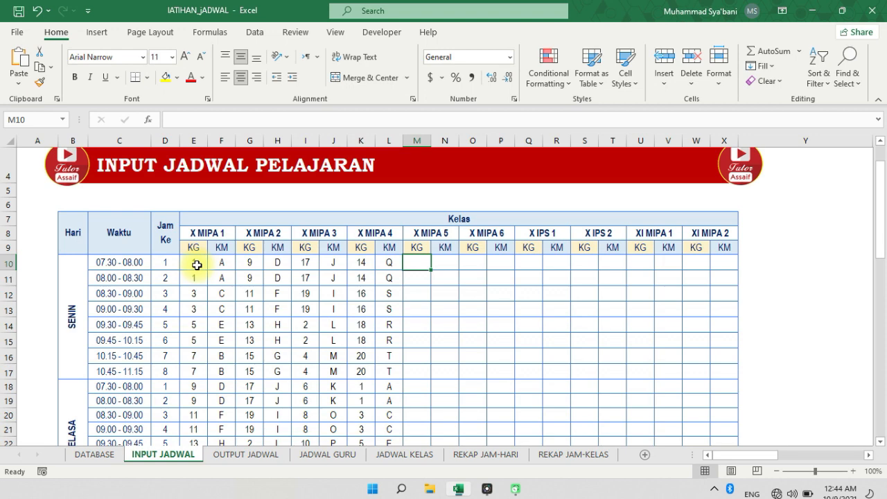
click(194, 291)
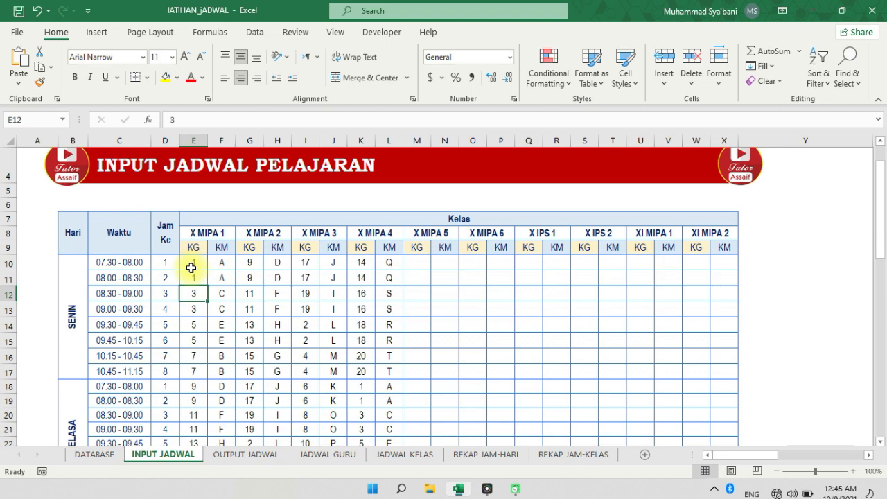
click(191, 268)
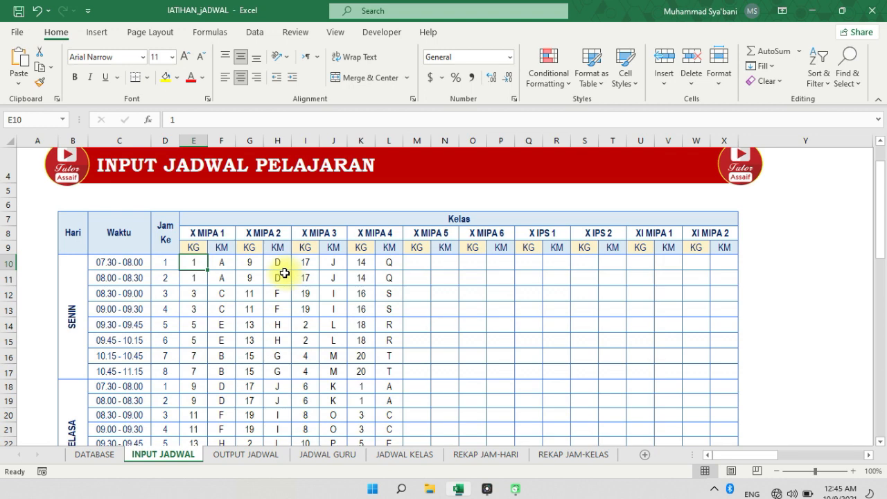
Start a conditional formatting rule for duplicate values across the KG cells of all ten classes in row 10, from E10 to W10
click(164, 262)
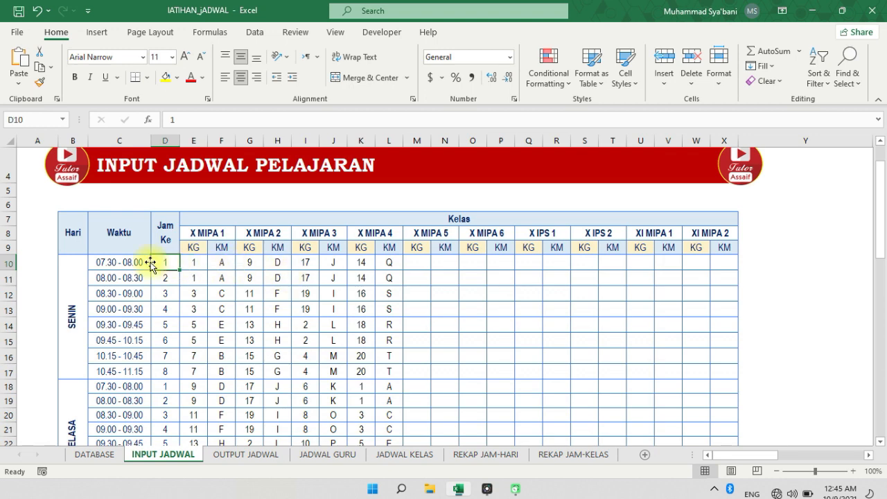
click(200, 264)
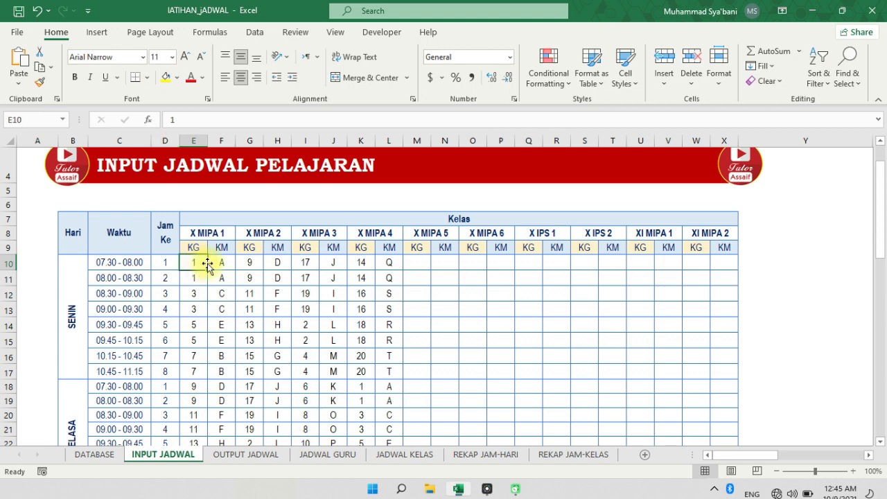
ctrl+click(248, 263)
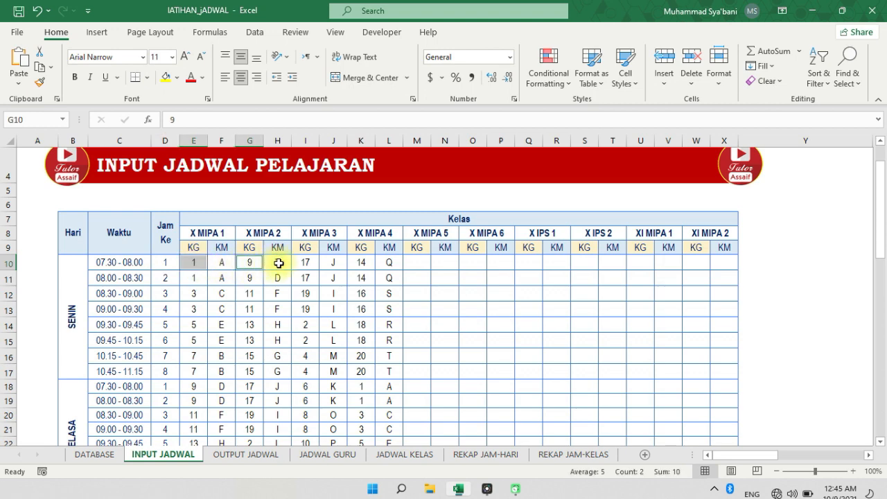
ctrl+click(303, 263)
ctrl+click(359, 263)
ctrl+click(413, 264)
ctrl+click(473, 264)
ctrl+click(521, 264)
ctrl+click(584, 263)
ctrl+click(640, 263)
ctrl+click(696, 263)
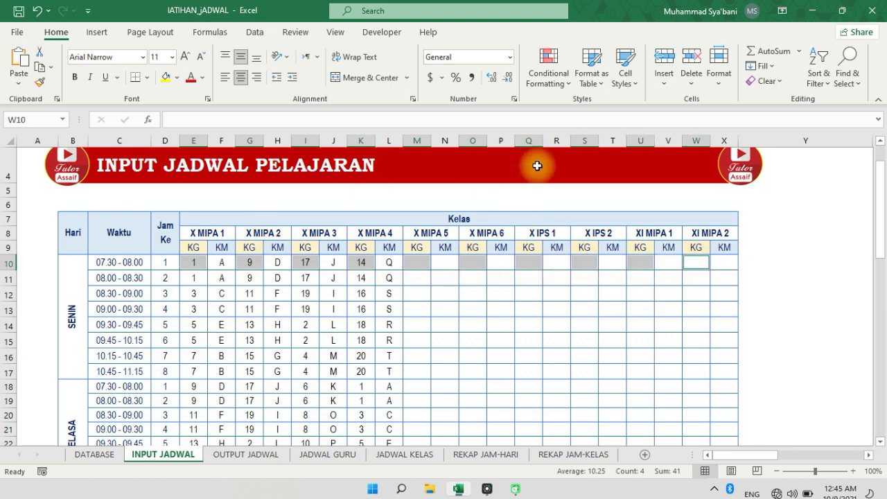
click(555, 85)
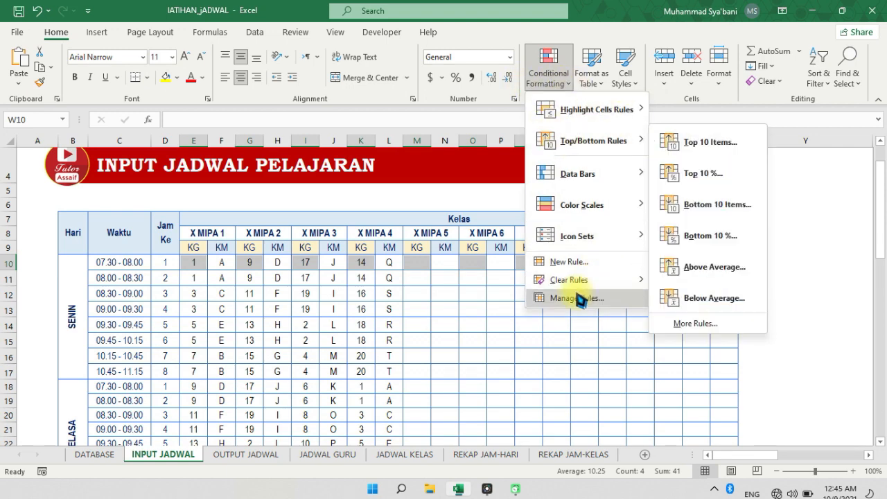
click(588, 266)
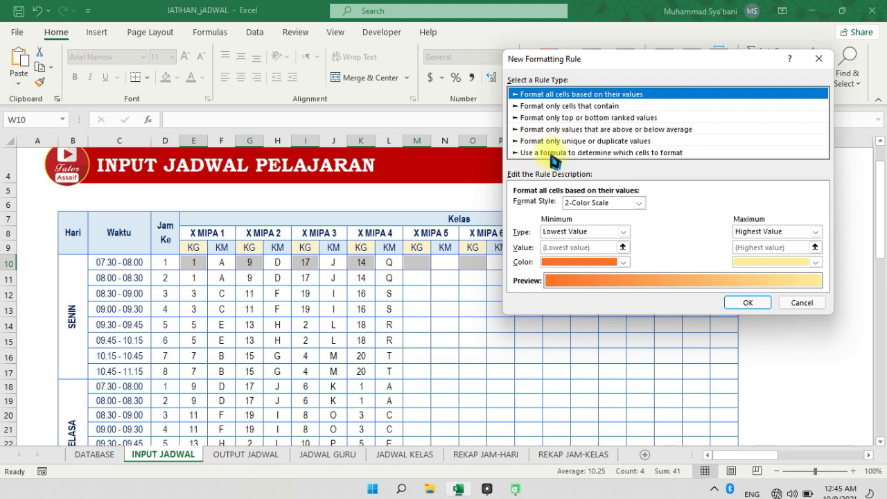
click(623, 142)
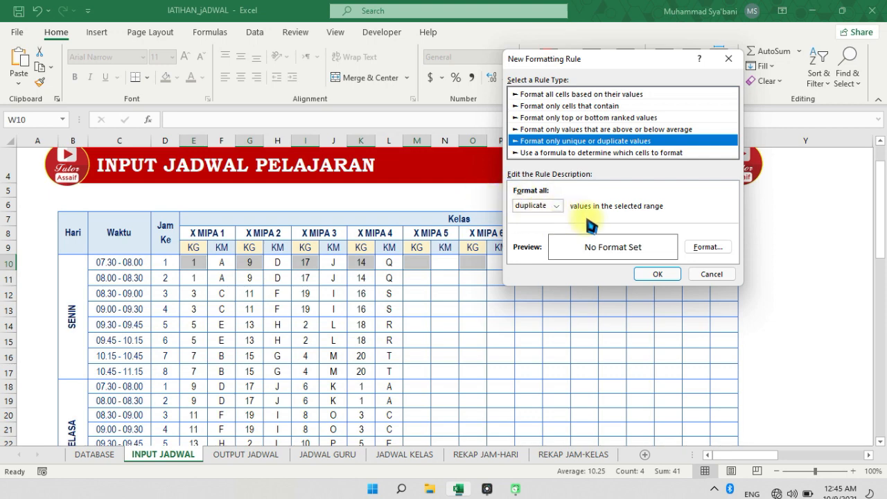
Give the duplicate-values rule a white font and a red fill, and apply it to the selected KG cells
click(706, 247)
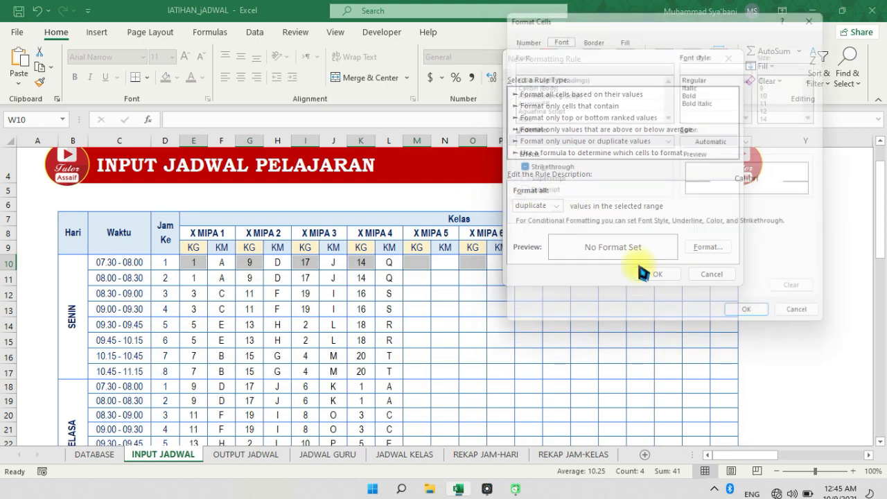
click(699, 141)
click(665, 145)
click(625, 33)
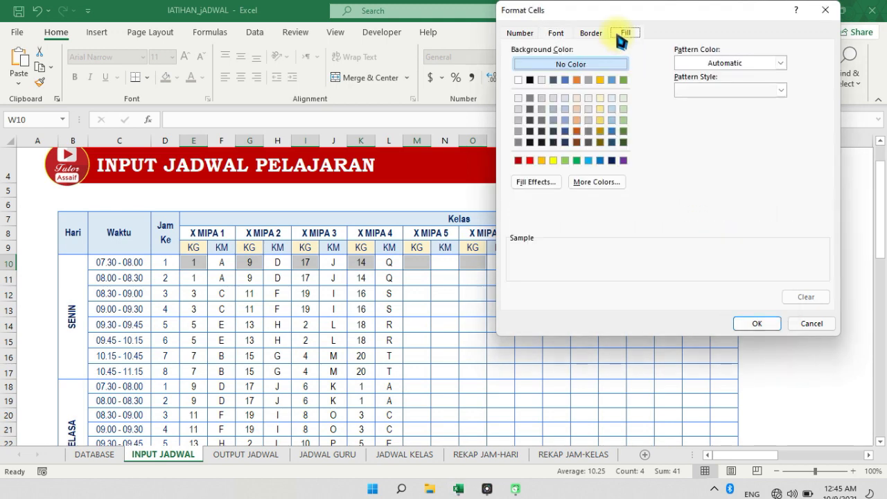
click(530, 160)
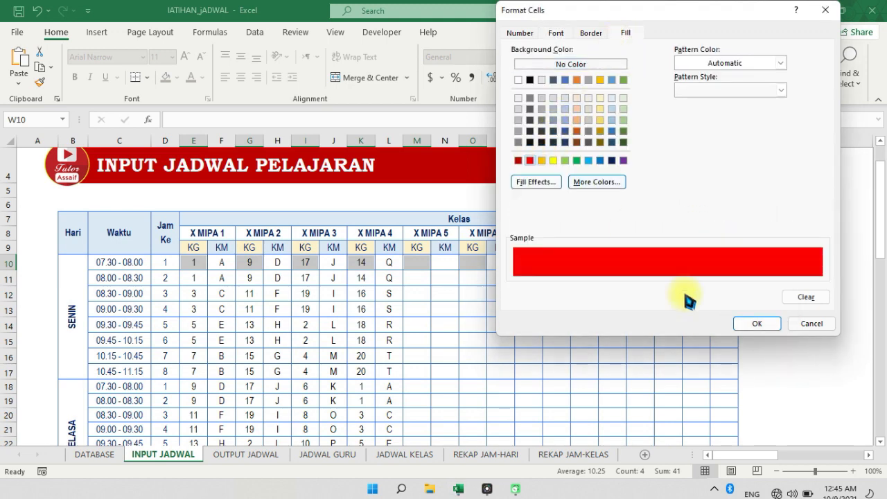
click(754, 326)
click(665, 272)
Test the duplicate rule by entering teacher code 1 in M10, the X MIPA 5 KG cell for SENIN lesson 1
click(411, 281)
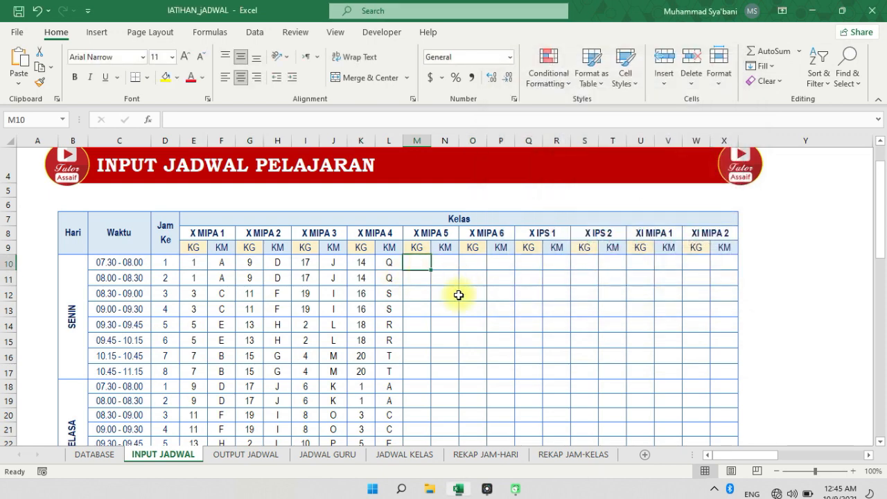
text(1)
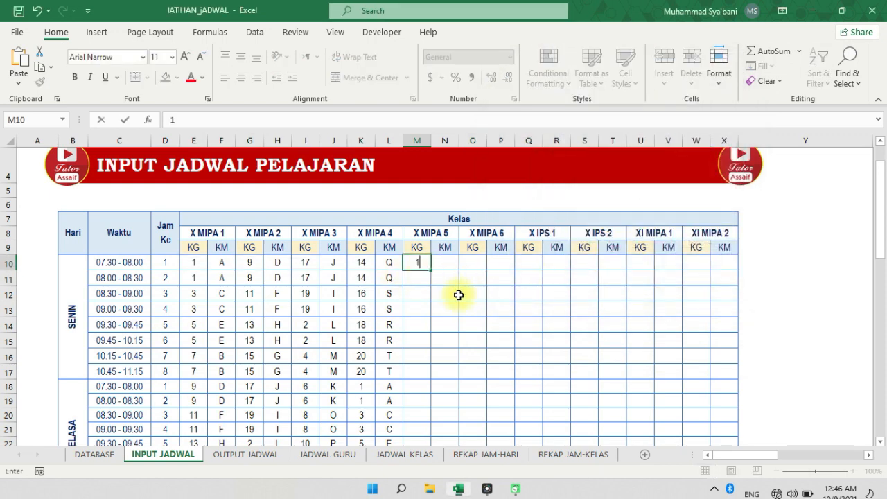
key(Return)
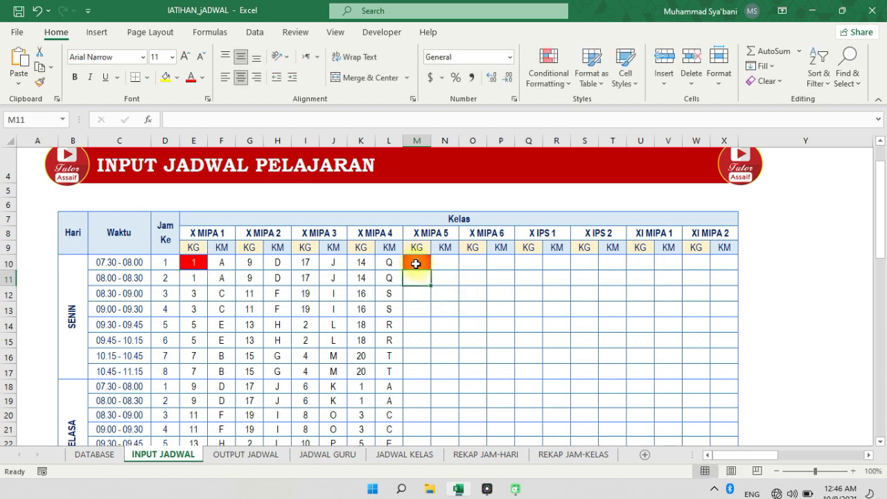
click(195, 263)
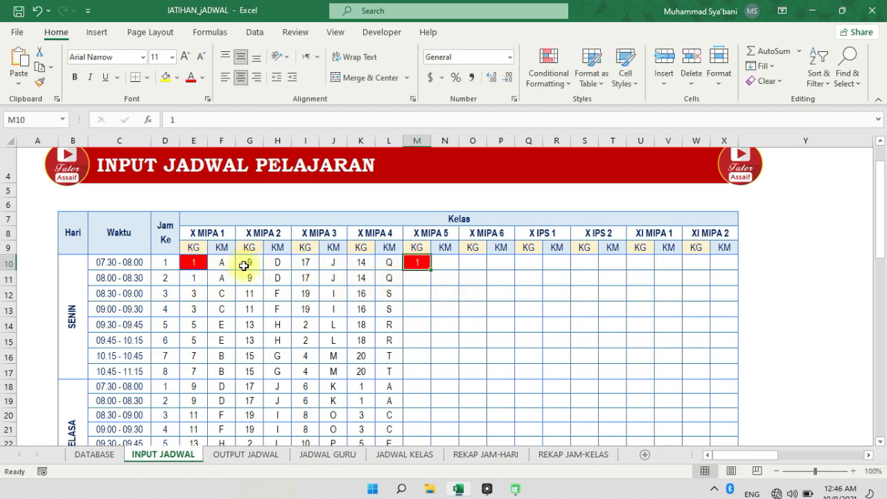
click(422, 272)
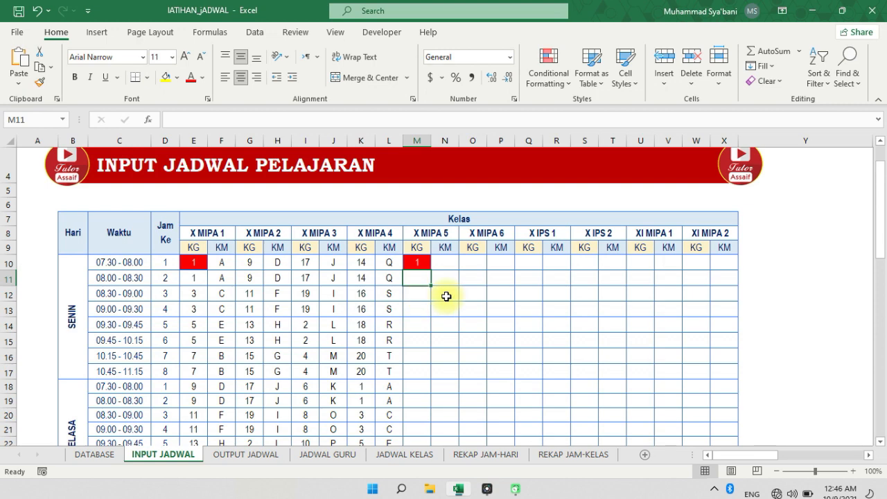
text(1)
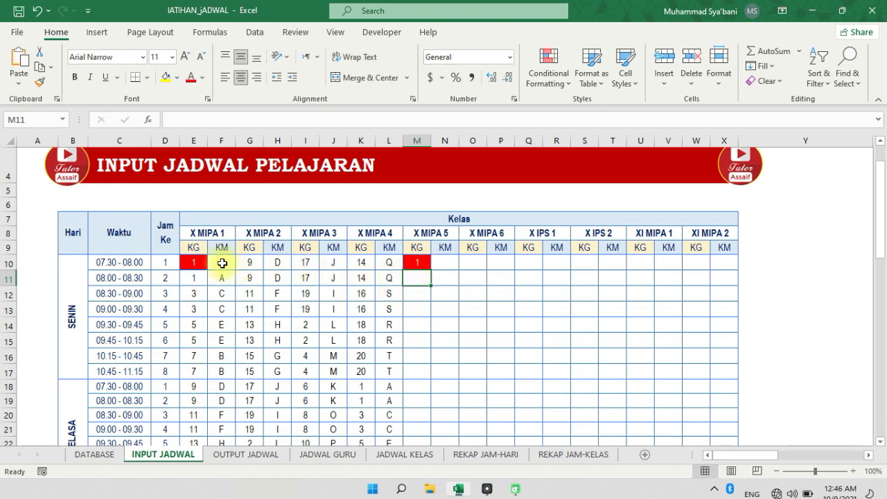
Copy the formatting of E10:X10, including its duplicate rule, to row 11 with Format Painter
drag(200, 262, 720, 264)
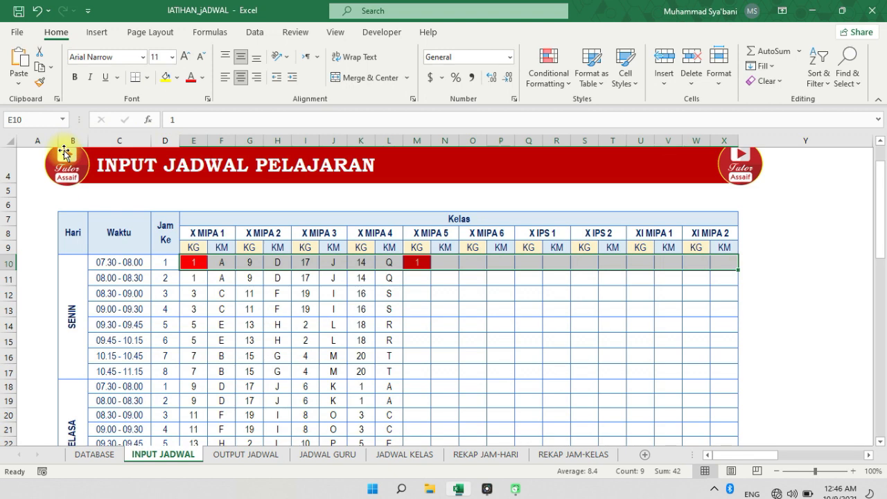
click(38, 82)
scroll(175, 192, down, 1)
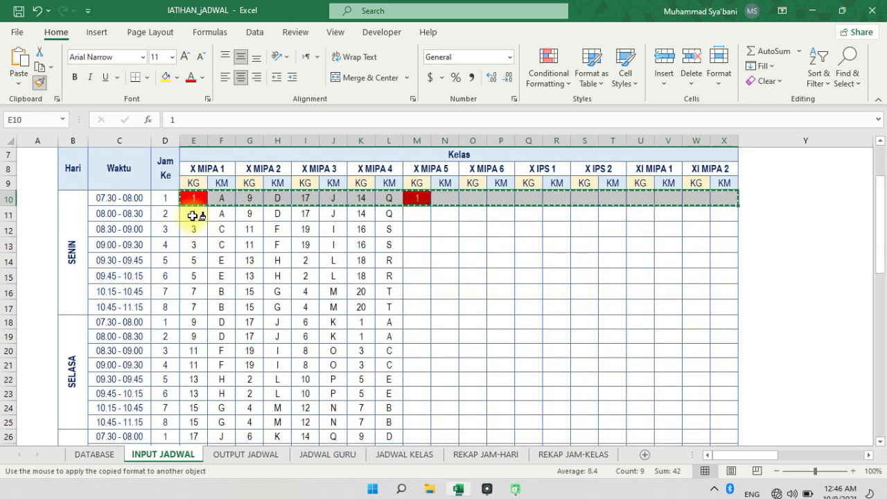
click(193, 215)
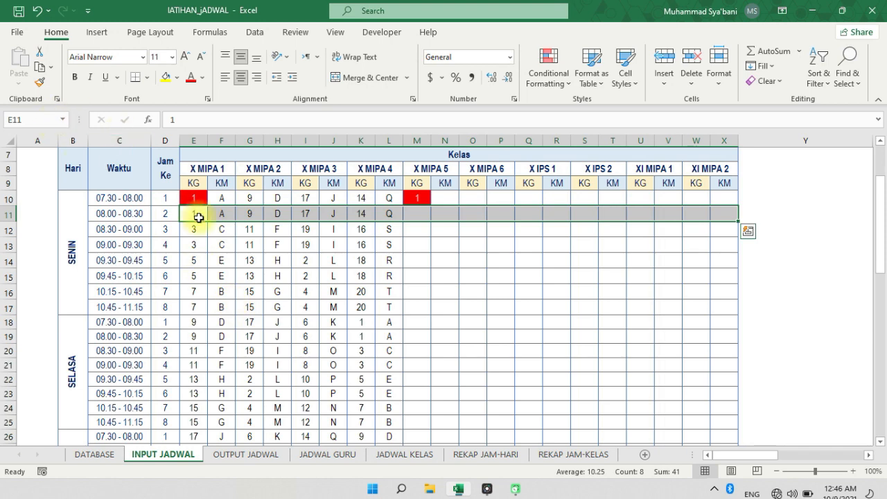
Paint the formatting of row 11 onto each lesson row from 12 to 25 separately, covering the rest of SENIN and all of SELASA
double_click(40, 83)
click(195, 236)
click(196, 246)
click(196, 261)
click(196, 276)
click(196, 291)
click(197, 307)
click(196, 321)
click(195, 336)
click(194, 351)
click(194, 365)
click(196, 379)
click(196, 393)
click(196, 408)
click(198, 422)
scroll(218, 360, down, 1)
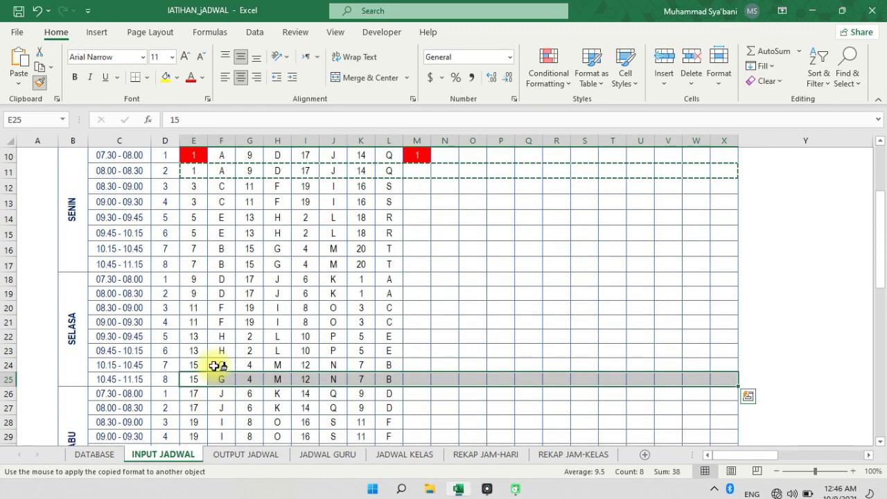
key(Escape)
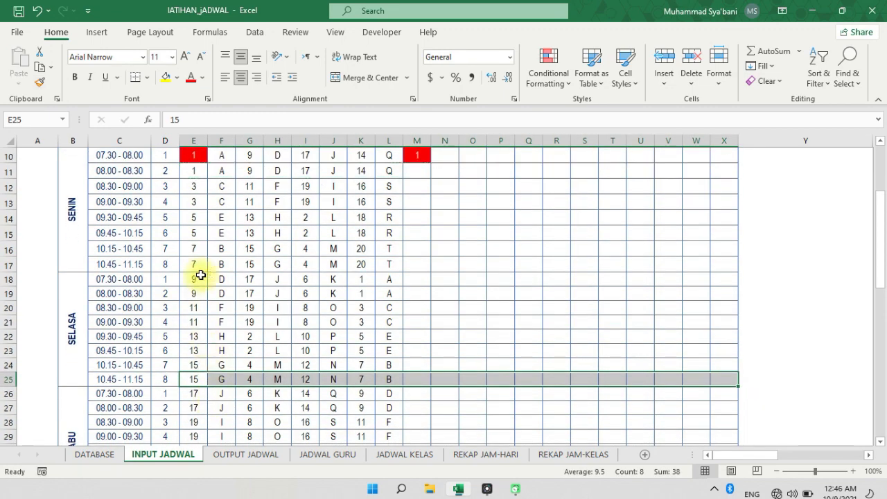
Test the copied rules by entering code 7 in M16 and 1 in M17, and compare row 17's codes across the classes
scroll(200, 275, up, 3)
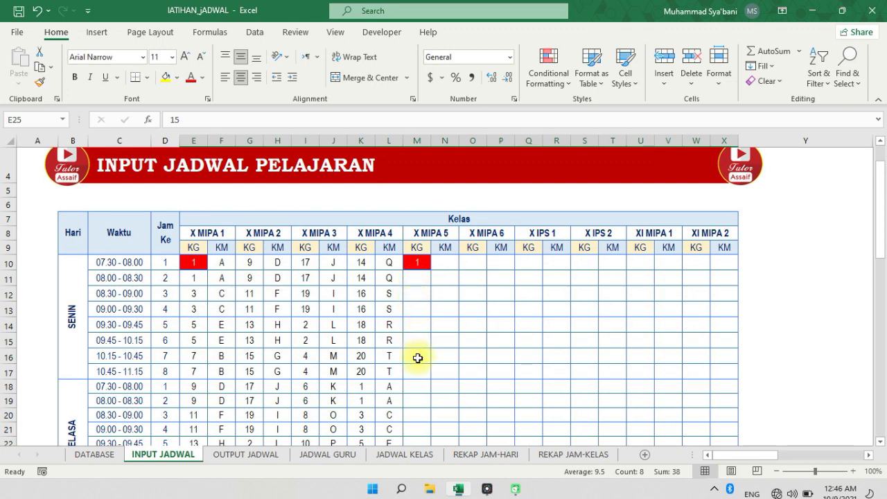
click(418, 358)
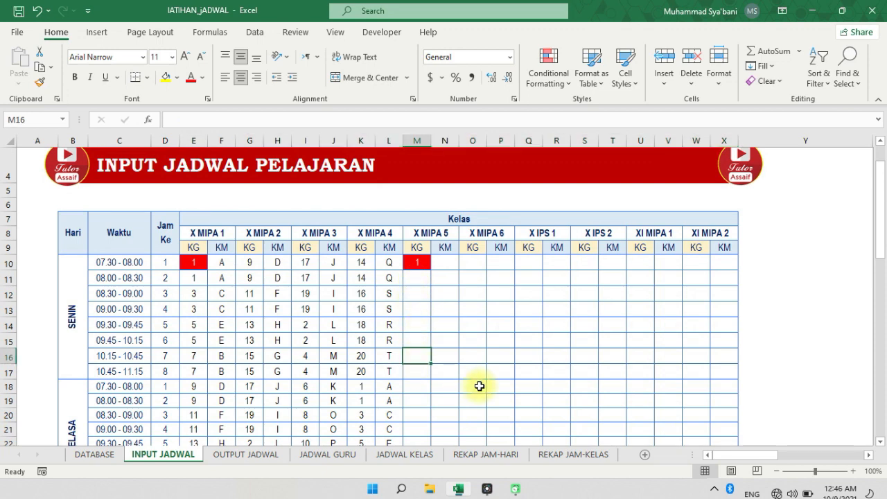
text(7)
key(Return)
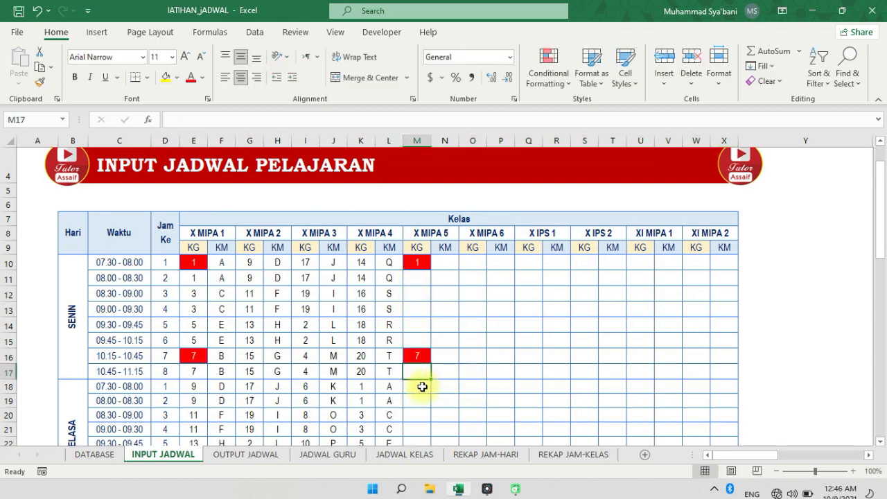
text(1)
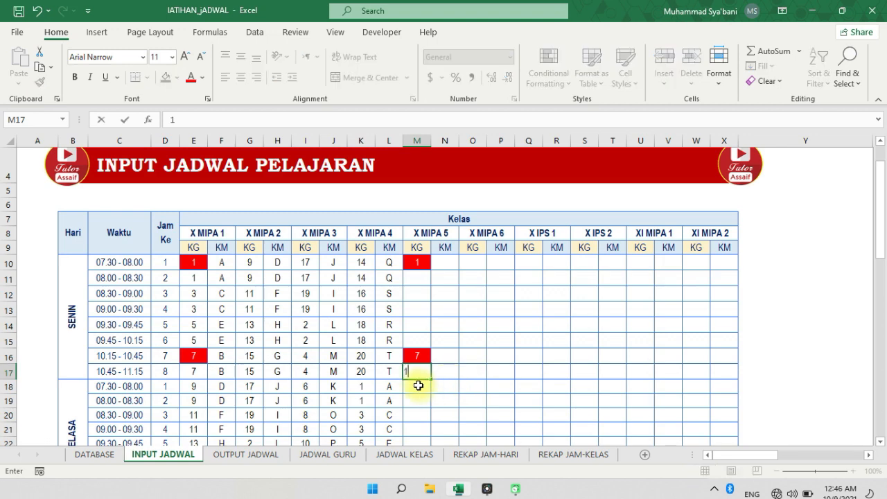
click(424, 371)
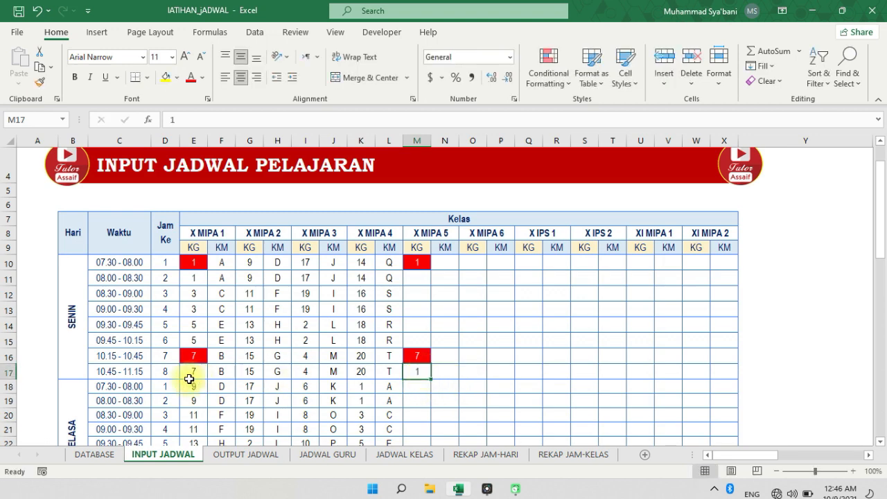
drag(187, 375, 367, 375)
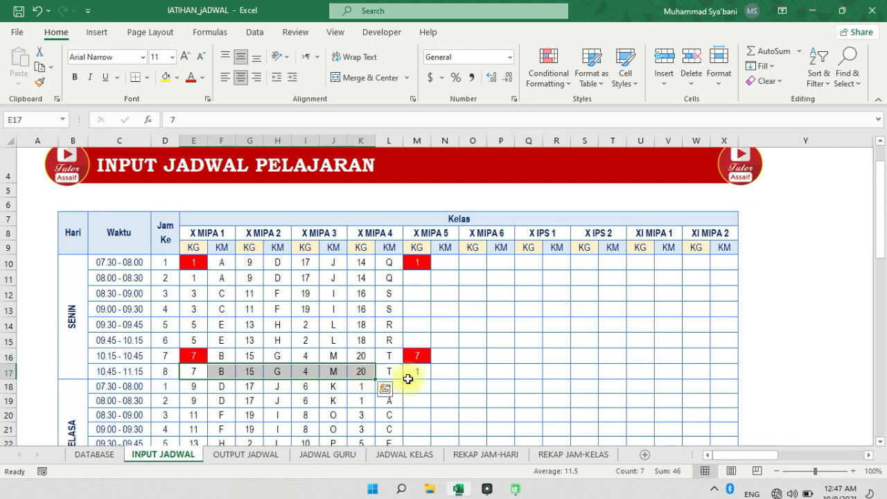
click(417, 374)
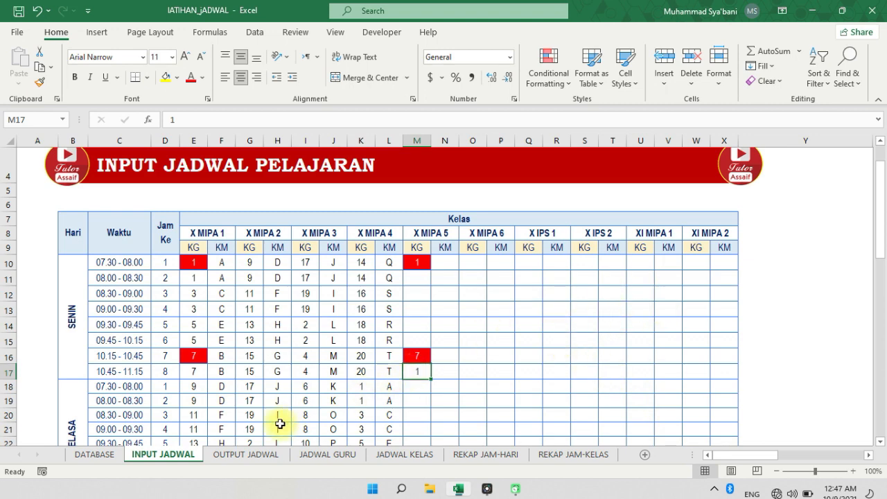
Check the OUTPUT JADWAL lookup formula, and examine the INPUT JADWAL helper table's formula in Z10 and its column letters in Z9:AI9
click(244, 454)
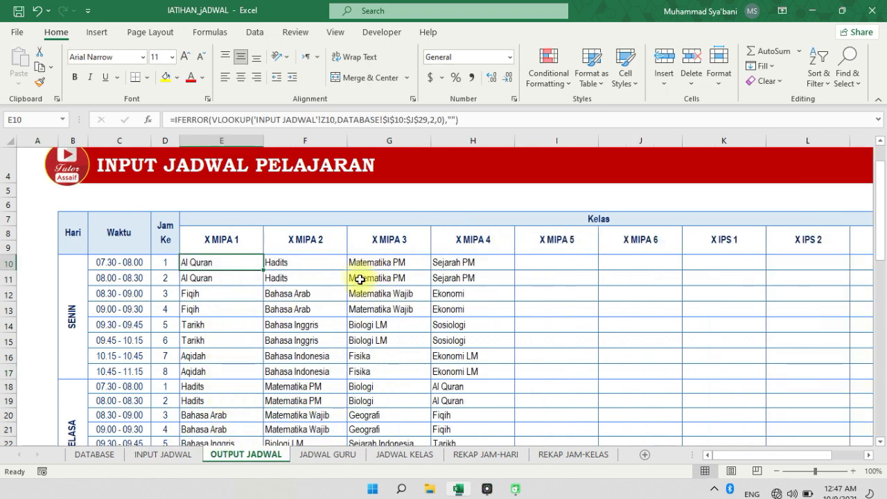
click(166, 454)
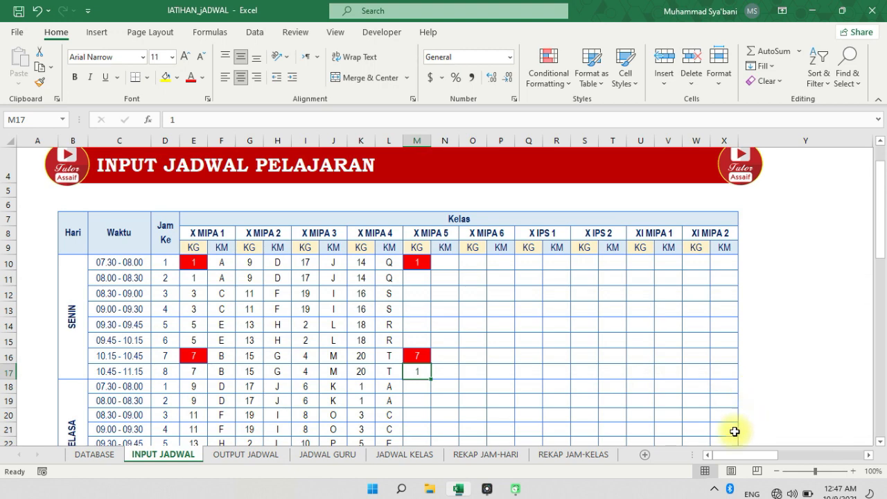
drag(645, 445, 463, 449)
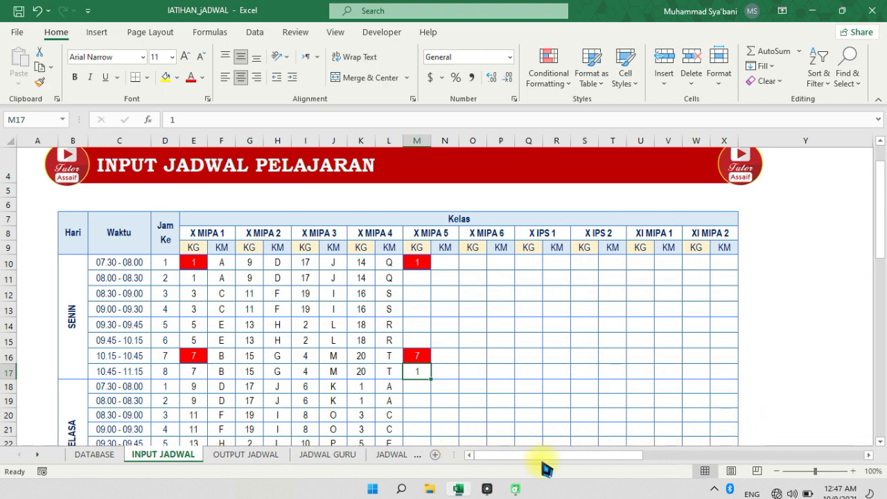
drag(521, 460, 665, 468)
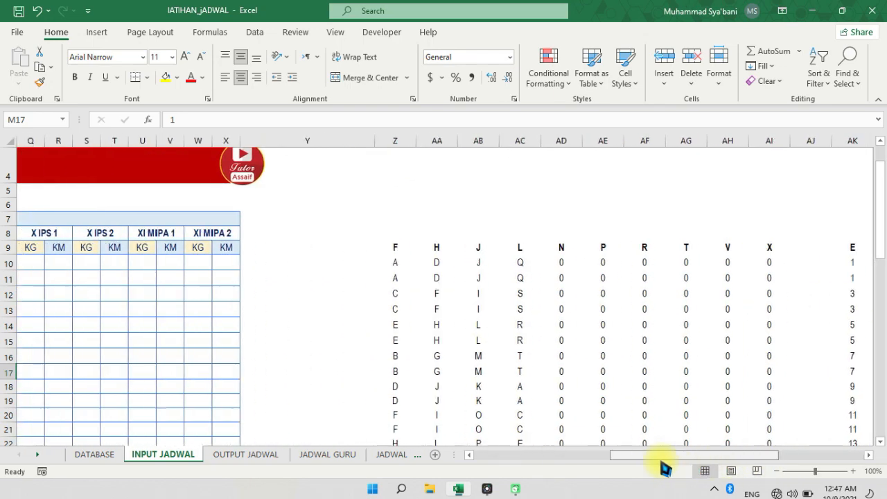
click(395, 264)
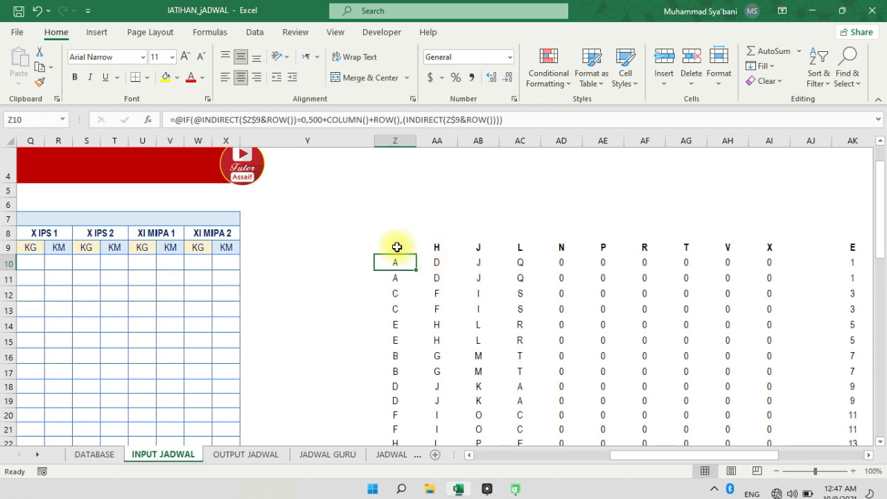
drag(396, 247, 769, 250)
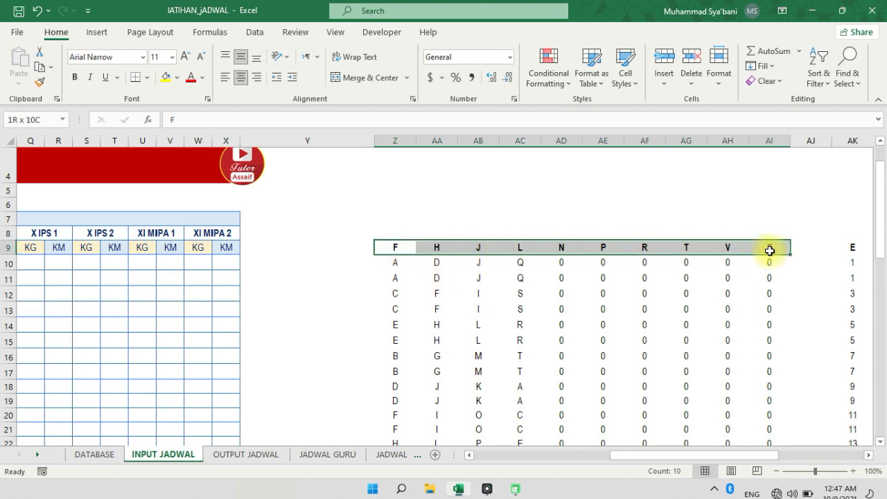
click(390, 247)
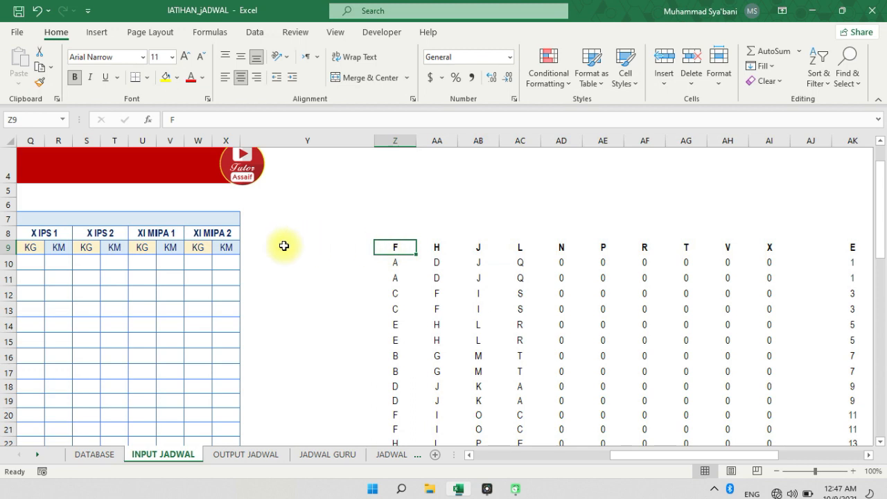
Examine the column letters in the helper table's header row, from Z9 across to AI9
click(220, 247)
drag(166, 247, 376, 247)
click(394, 247)
drag(452, 246, 763, 247)
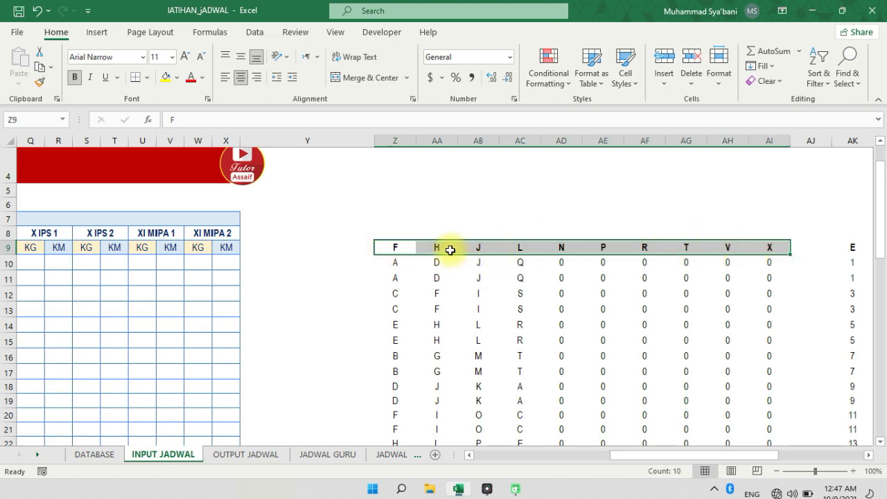
click(399, 251)
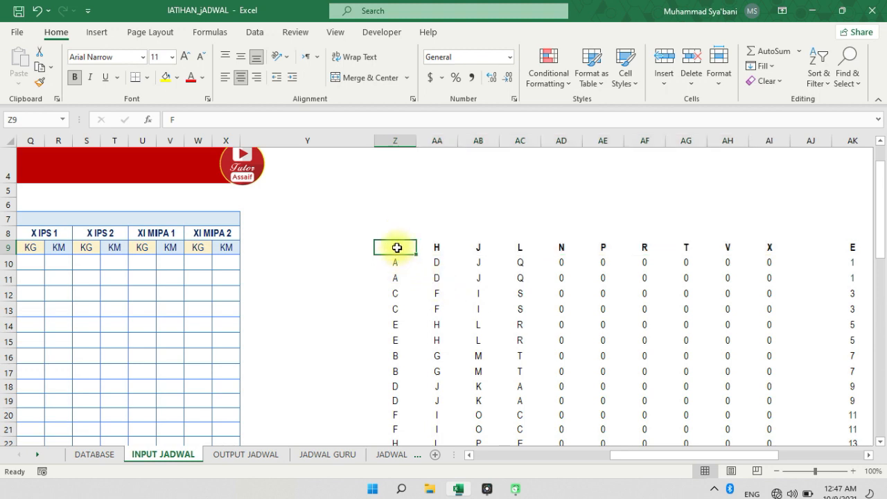
drag(397, 247, 421, 247)
click(399, 254)
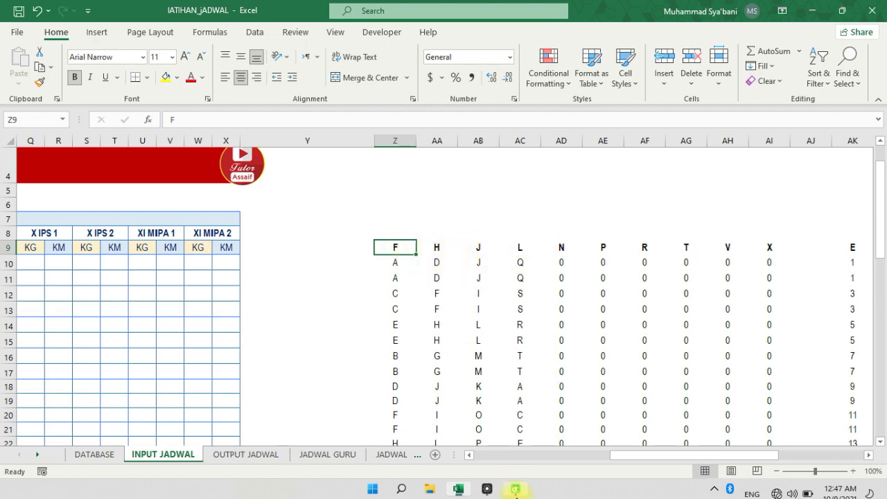
Compare the timetable's KM columns, from F through X, with the letters in the helper headers Z9 to AI9
drag(615, 457, 474, 456)
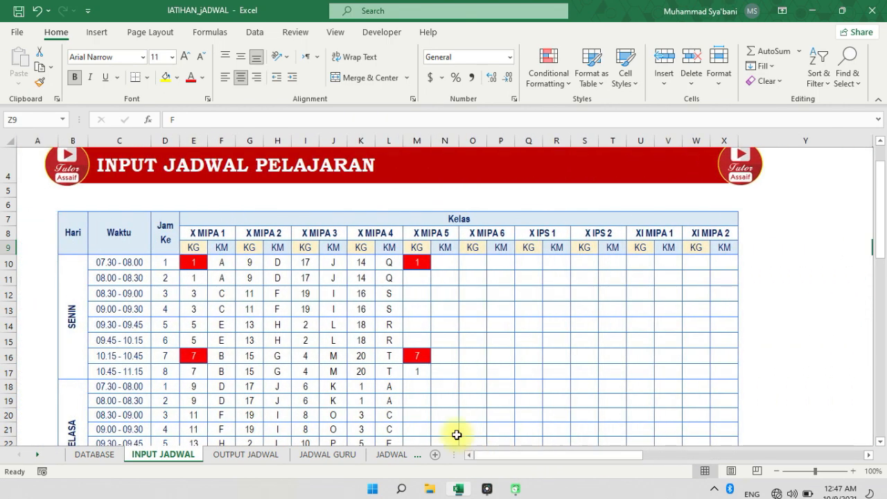
click(222, 248)
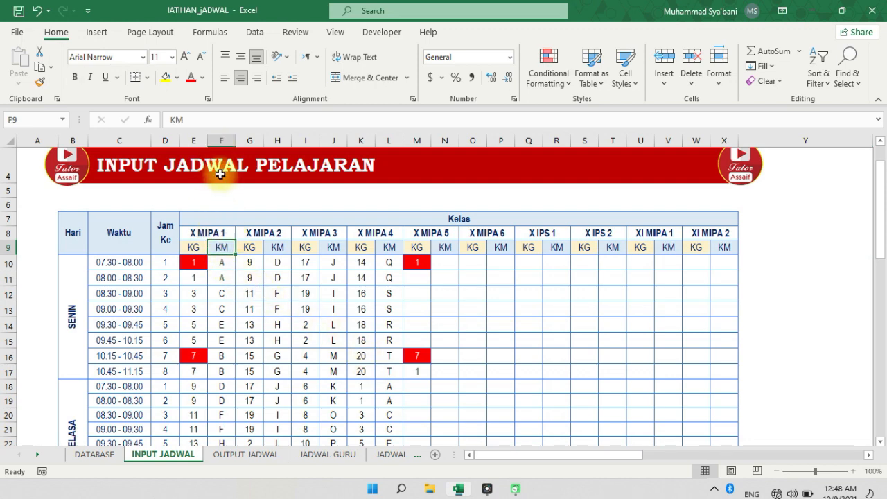
click(222, 136)
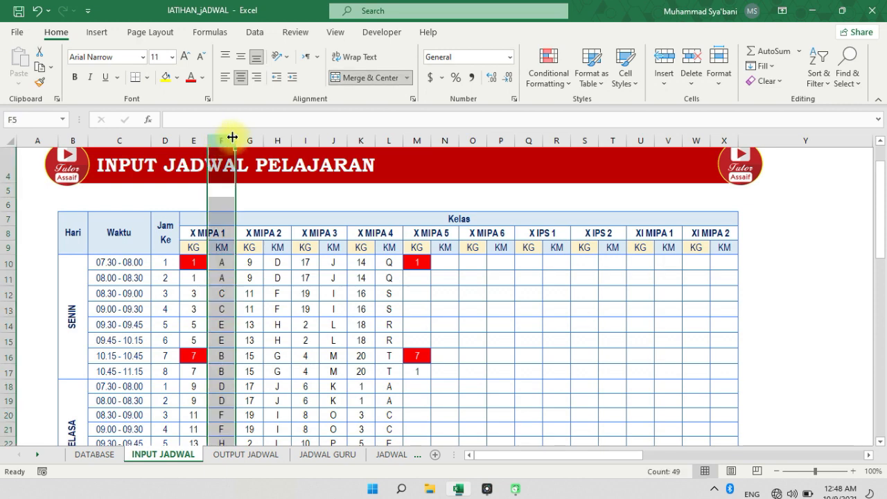
click(280, 137)
click(336, 137)
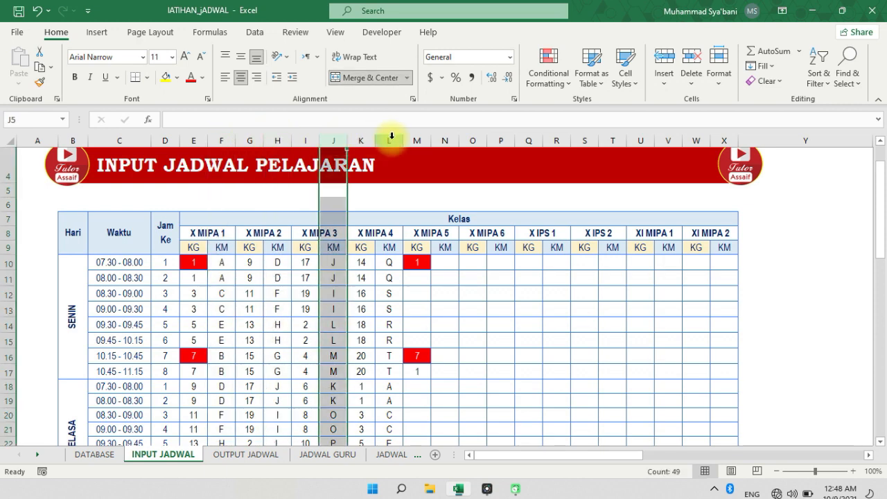
click(392, 137)
click(445, 137)
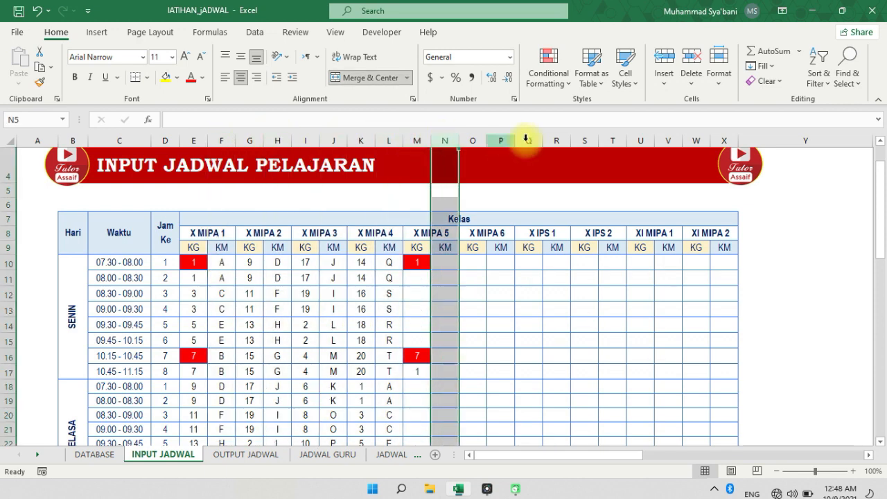
click(721, 138)
click(723, 247)
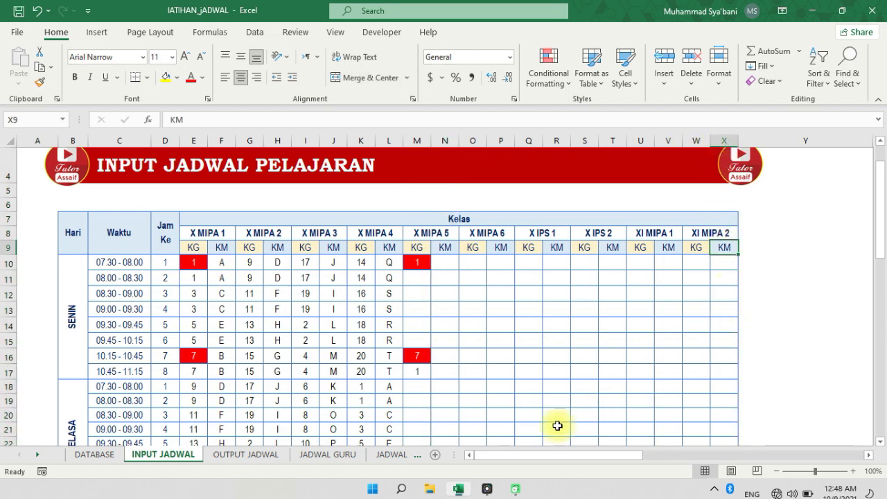
drag(517, 463, 633, 467)
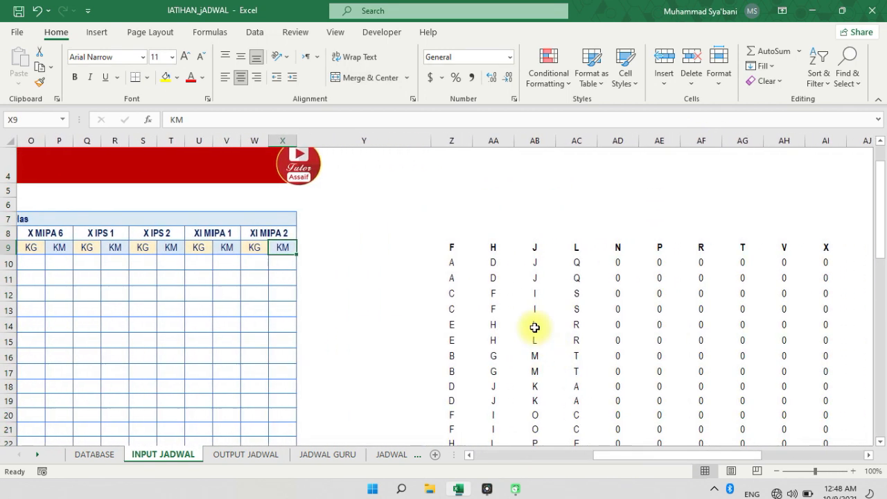
click(459, 245)
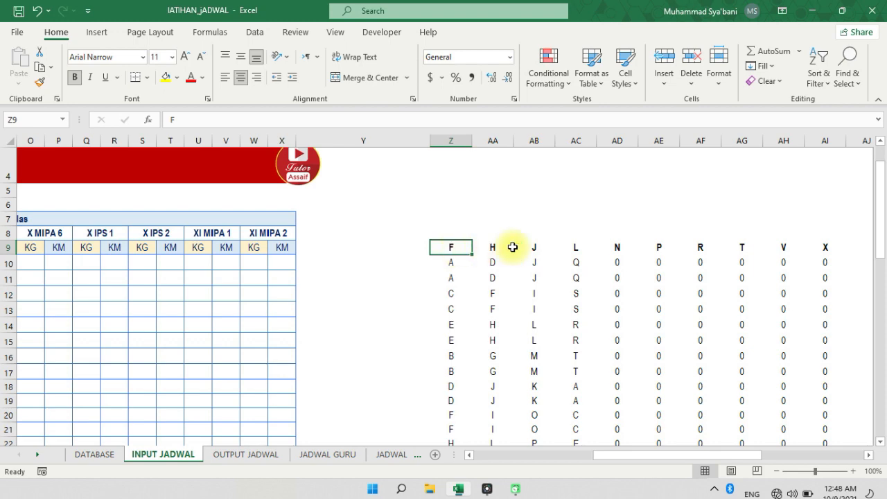
click(823, 247)
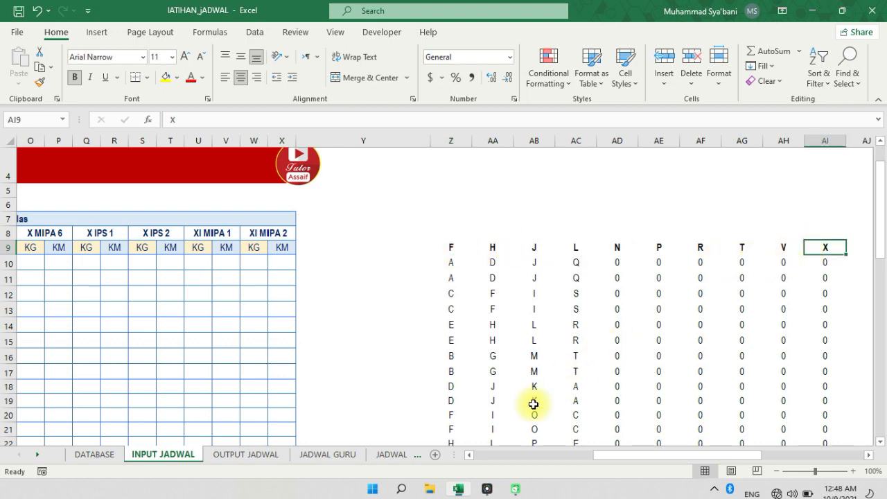
Check the second helper table's header letters, starting at AK9, against the timetable's KG columns through W
drag(600, 459, 708, 461)
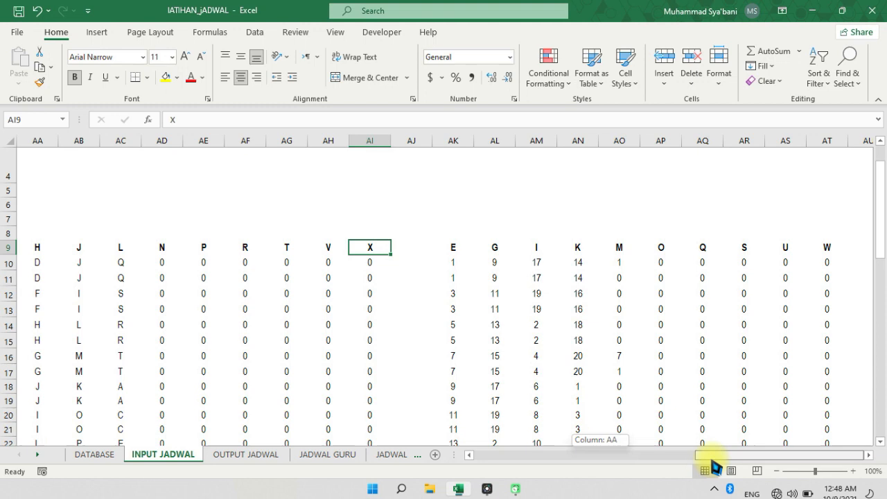
click(455, 250)
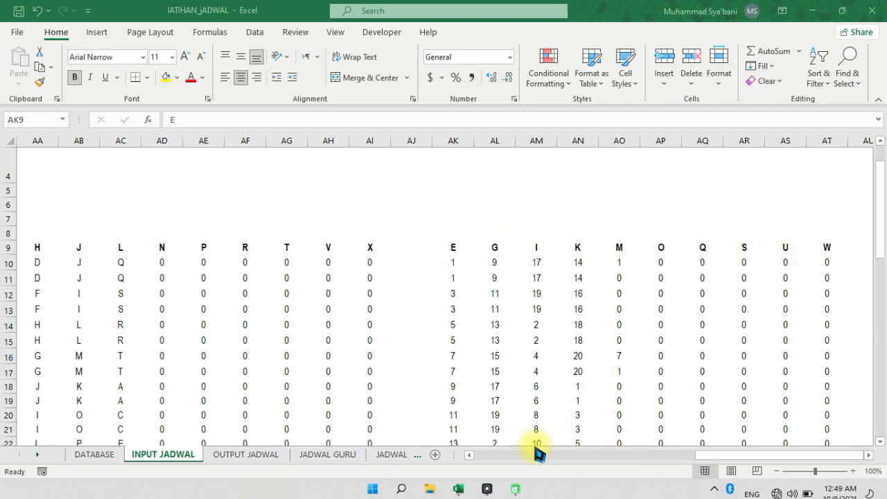
click(562, 455)
click(558, 455)
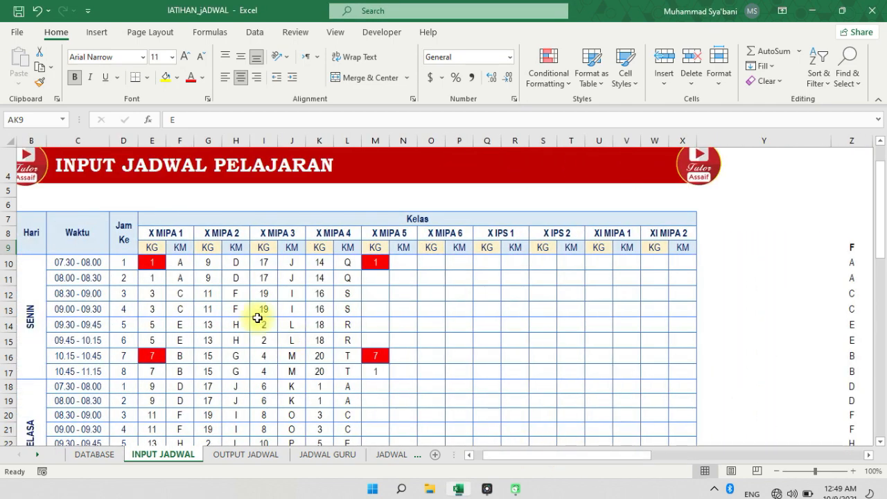
click(652, 138)
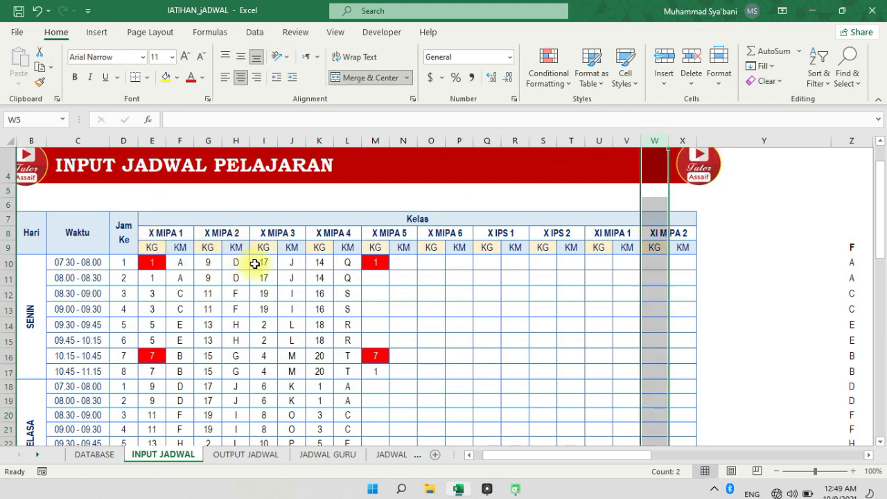
click(316, 277)
Examine the helper formula in Z10 and the teacher and subject codes it relates to in columns E and F
drag(538, 457, 733, 471)
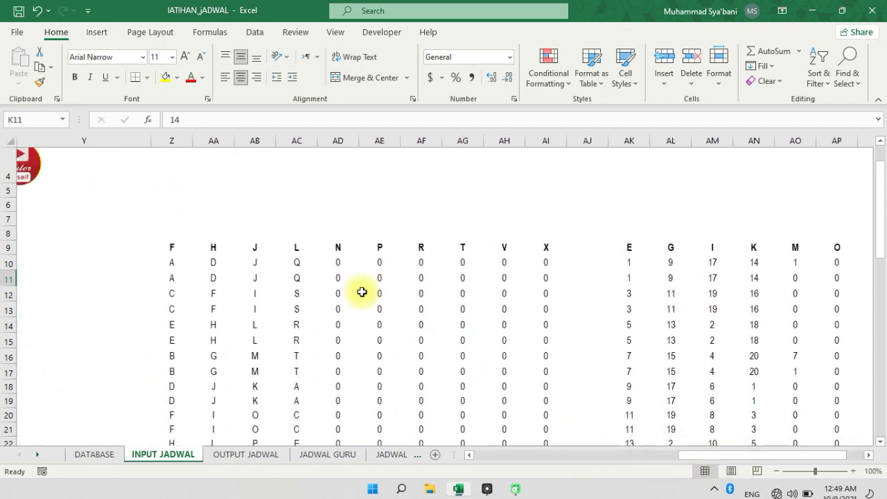
click(177, 261)
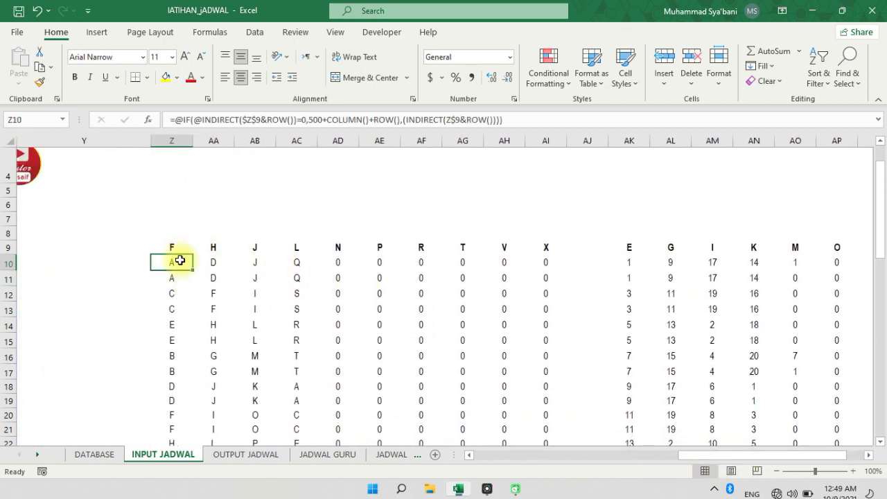
drag(554, 457, 567, 458)
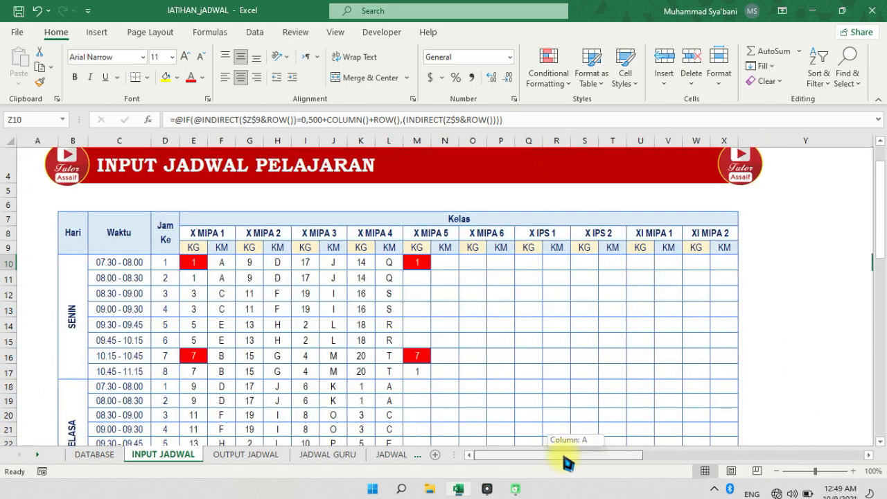
click(196, 259)
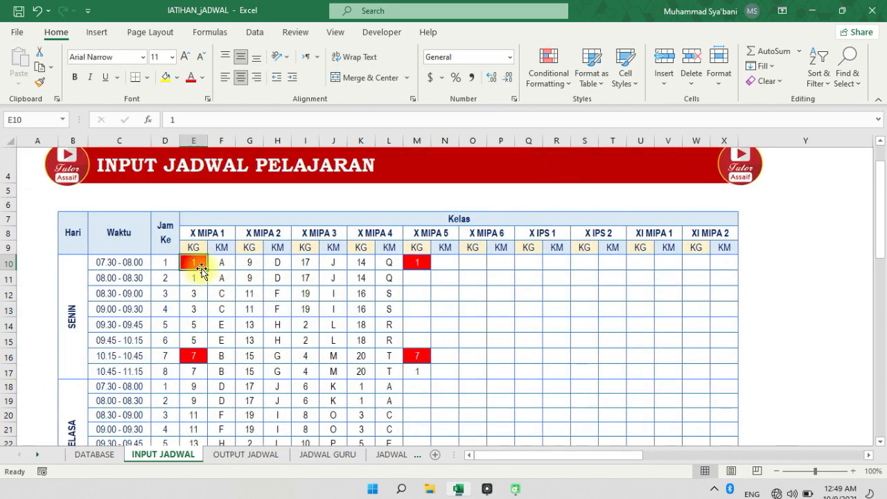
click(212, 265)
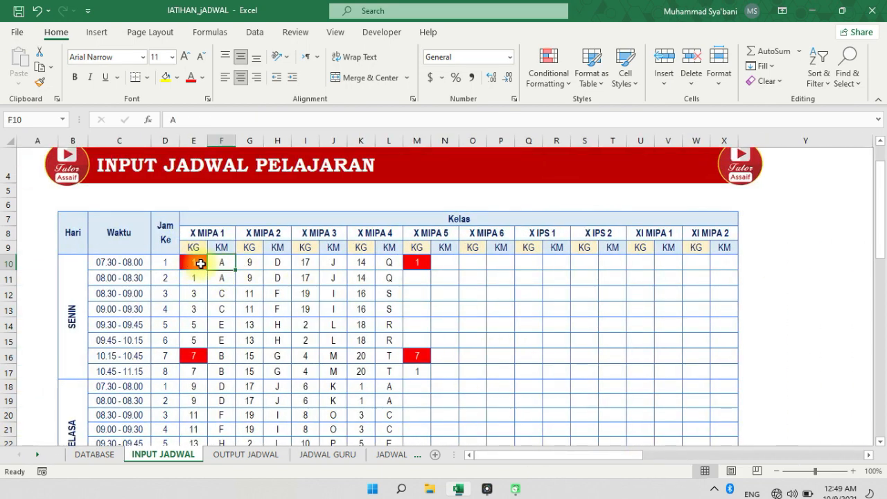
drag(196, 263, 201, 339)
drag(223, 264, 231, 325)
drag(510, 456, 586, 470)
click(623, 261)
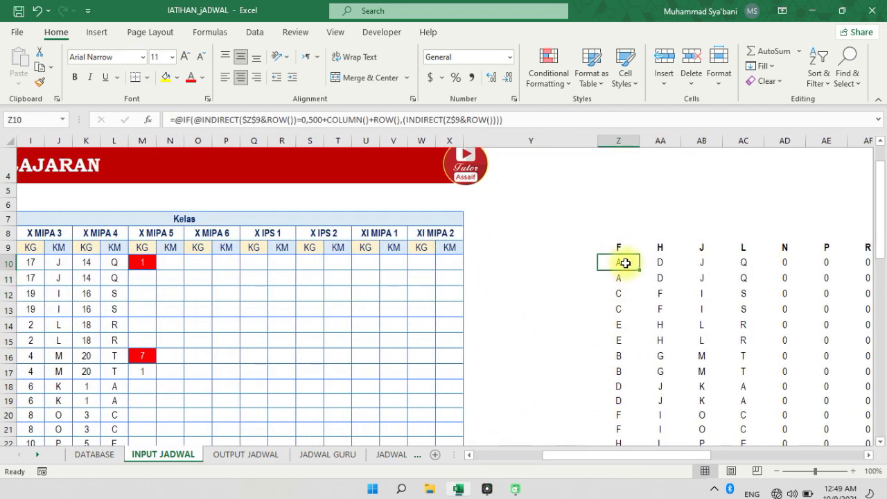
Try the direct reference =F10 in Y10 beside the helper table
click(575, 262)
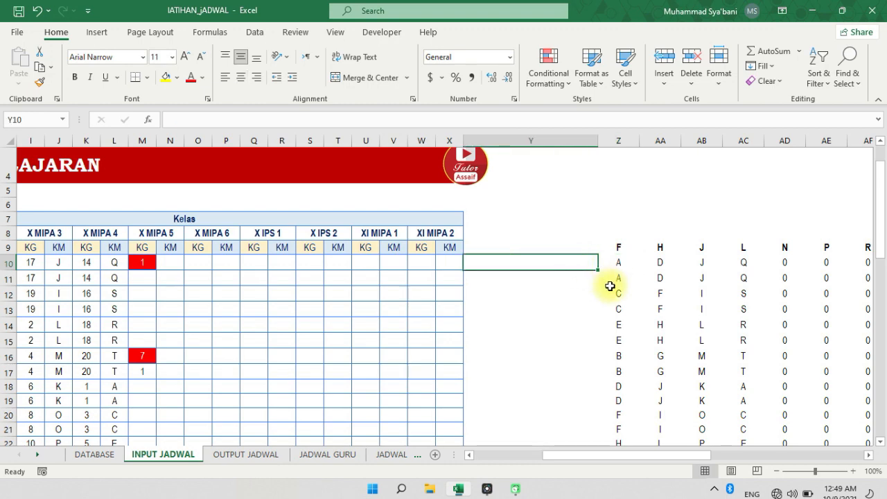
text(=)
drag(577, 455, 510, 455)
click(222, 263)
key(Return)
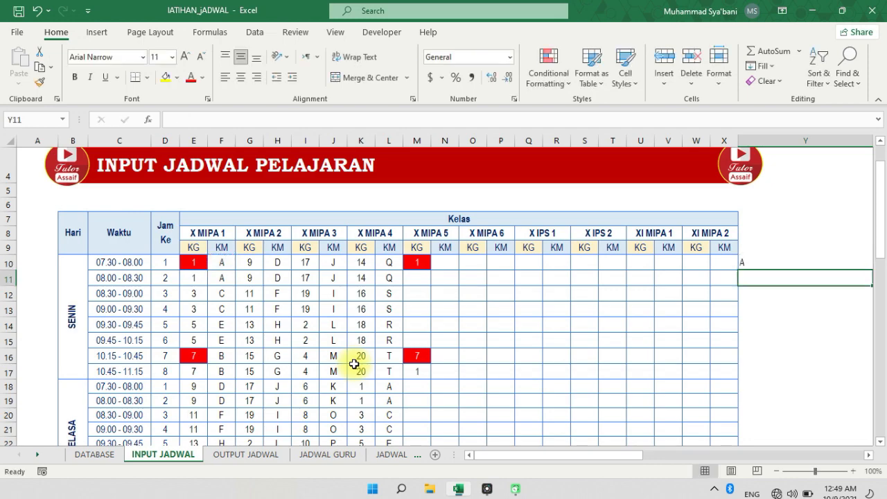
click(783, 266)
drag(523, 460, 595, 468)
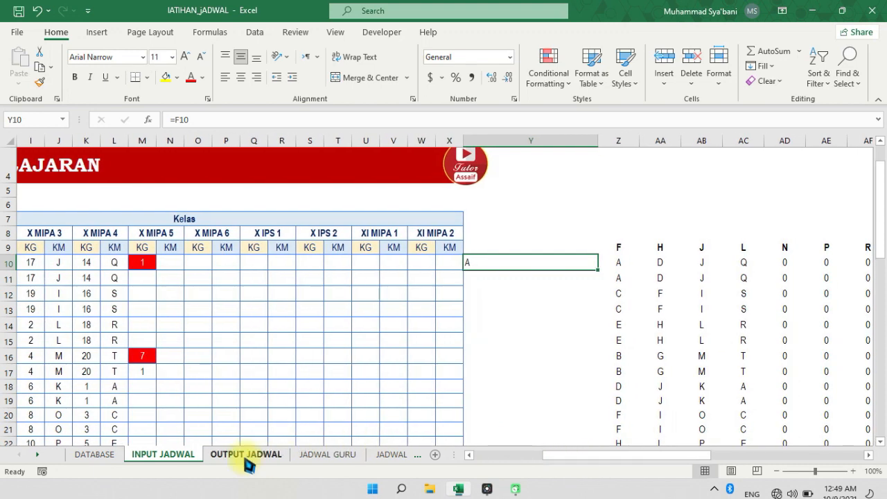
Check the VLOOKUP formulas in F12 and E10 of OUTPUT JADWAL, and view the INPUT JADWAL and DATABASE sheets they reference
click(246, 455)
click(293, 292)
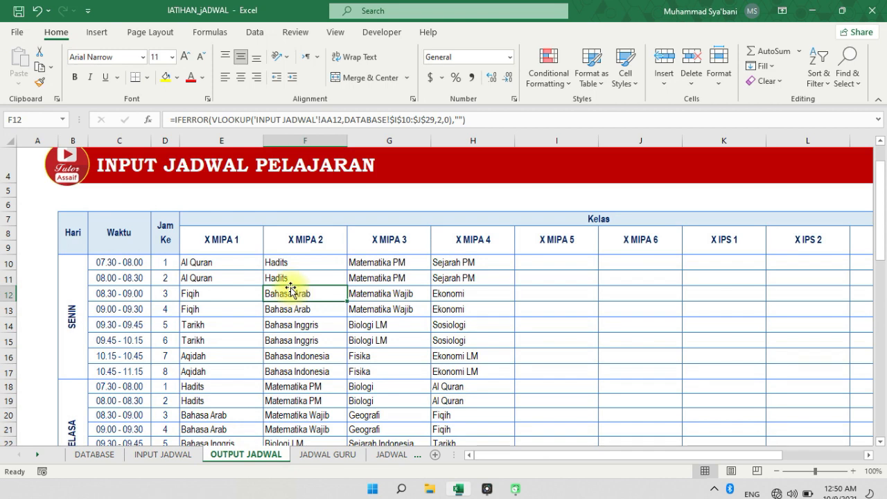
click(217, 261)
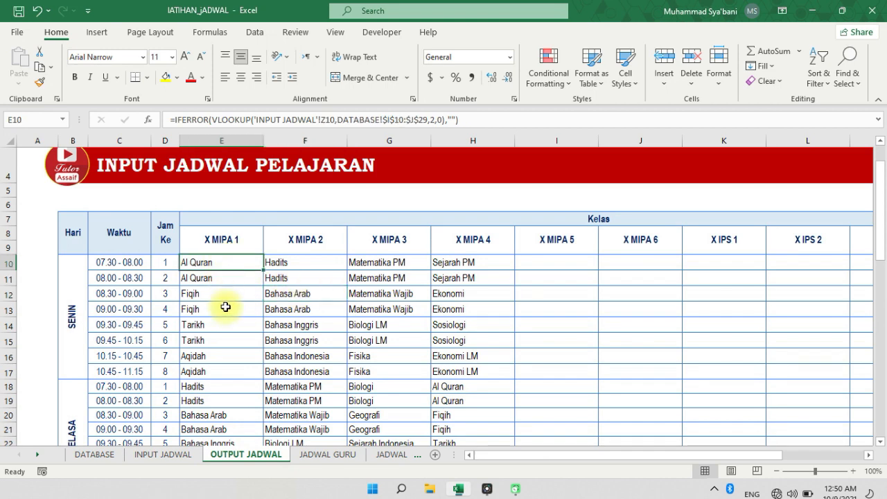
click(163, 454)
click(95, 454)
Examine the parts of the IF and INDIRECT formula in Z10 of INPUT JADWAL, including its Z$9 header reference
click(156, 454)
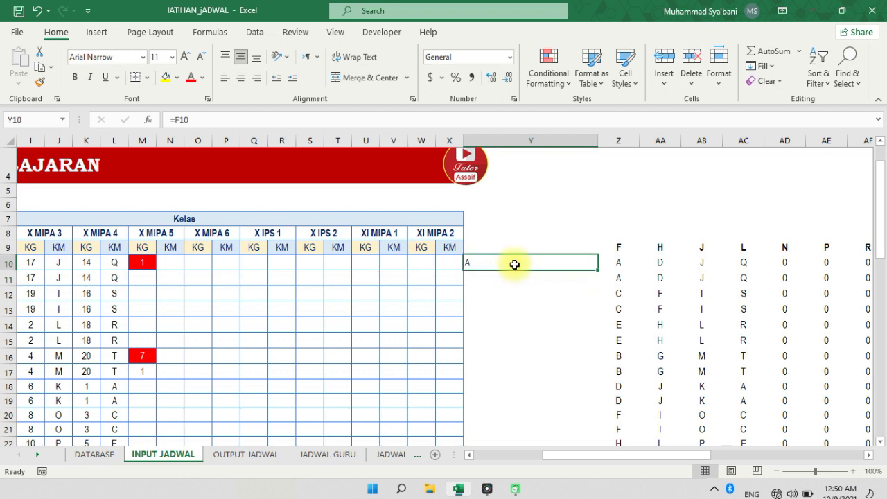
click(619, 262)
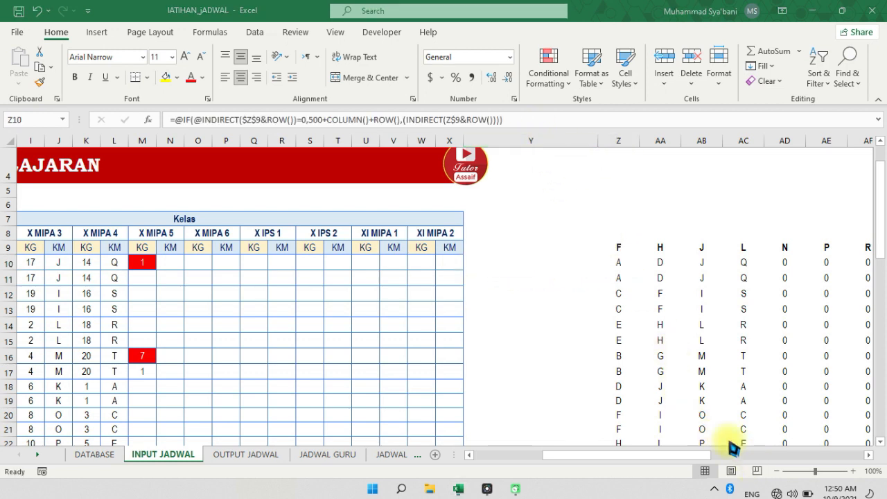
mouse_move(169, 124)
mouse_down()
mouse_move(311, 131)
mouse_move(513, 123)
mouse_move(475, 109)
mouse_move(206, 111)
mouse_move(170, 124)
mouse_up()
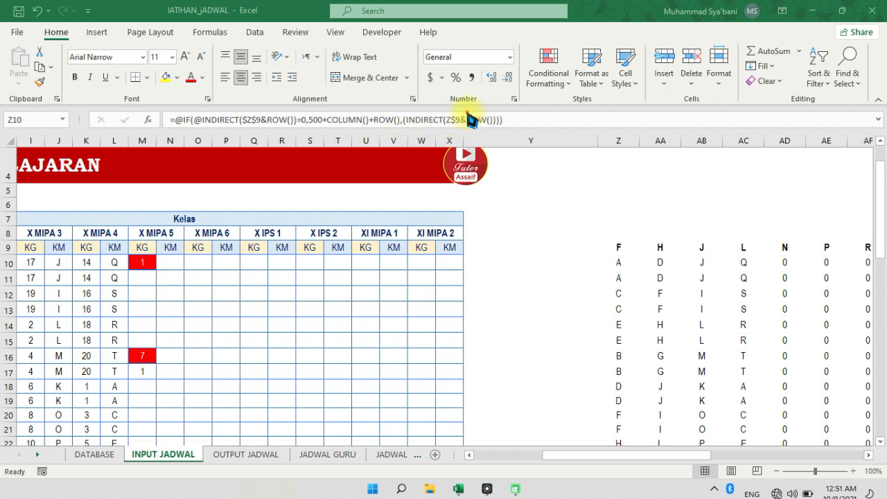
mouse_move(439, 121)
mouse_down()
mouse_move(450, 132)
mouse_move(497, 129)
mouse_move(485, 112)
mouse_move(457, 114)
mouse_up()
mouse_move(624, 230)
mouse_down()
mouse_move(608, 255)
mouse_move(623, 242)
mouse_up()
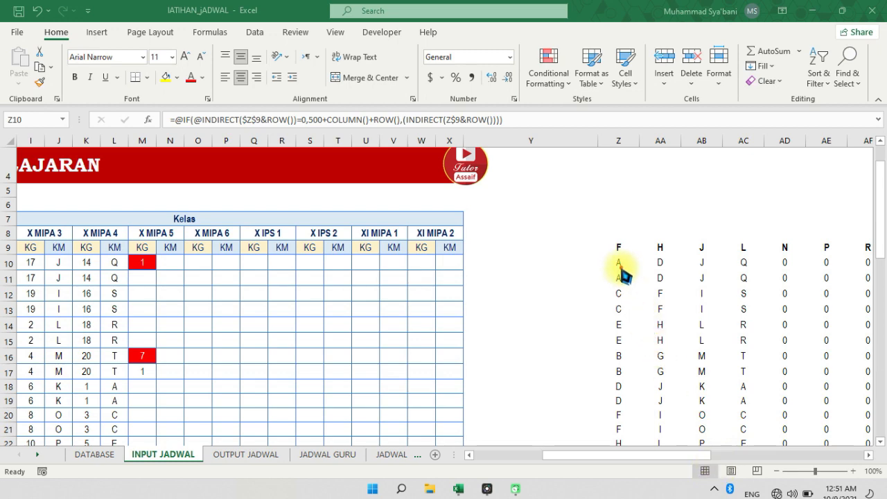
Fill the helper formula from Z10 across the row to AI10
drag(575, 456, 516, 464)
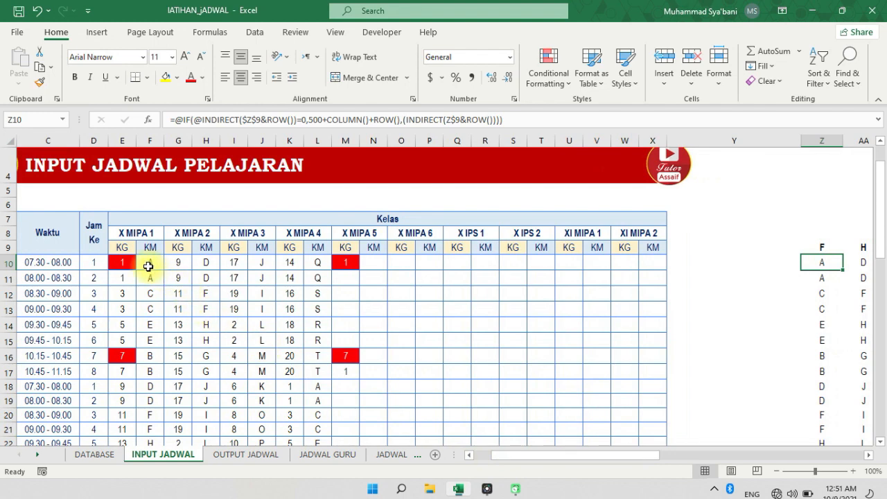
click(148, 266)
click(828, 266)
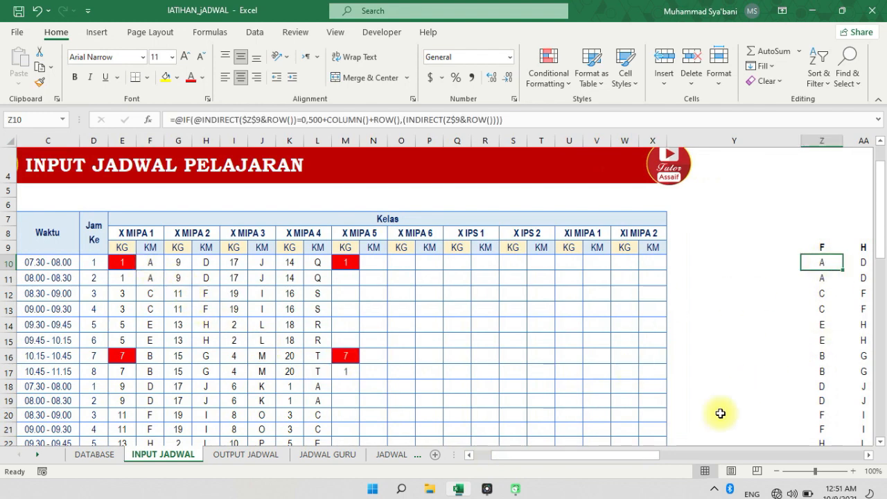
drag(540, 457, 657, 479)
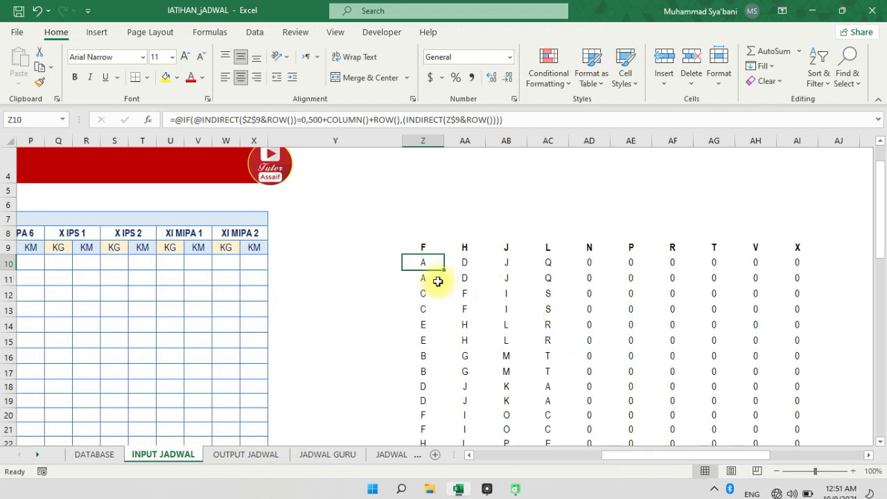
drag(443, 268, 812, 271)
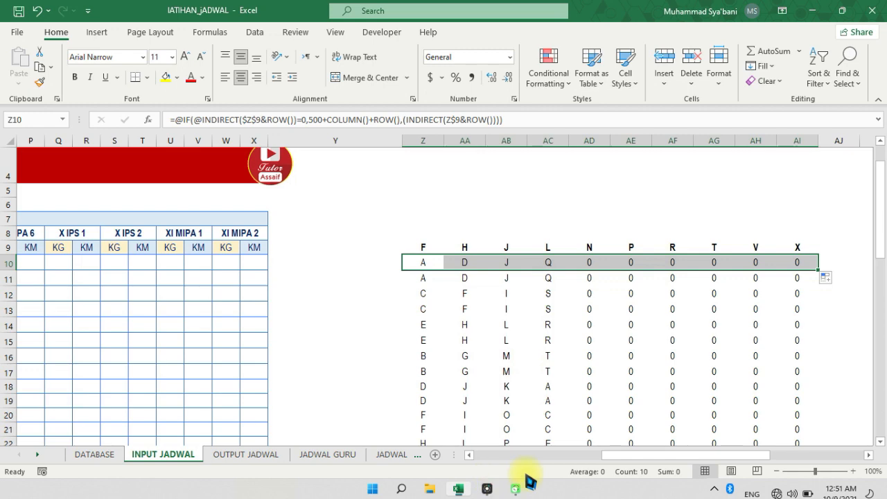
Fill the helper formulas in Z10:AI10 down through row 57 of the subject helper table
mouse_move(615, 462)
mouse_down()
mouse_move(558, 460)
mouse_move(507, 471)
mouse_move(626, 465)
mouse_up()
drag(793, 270, 771, 397)
scroll(646, 263, up, 11)
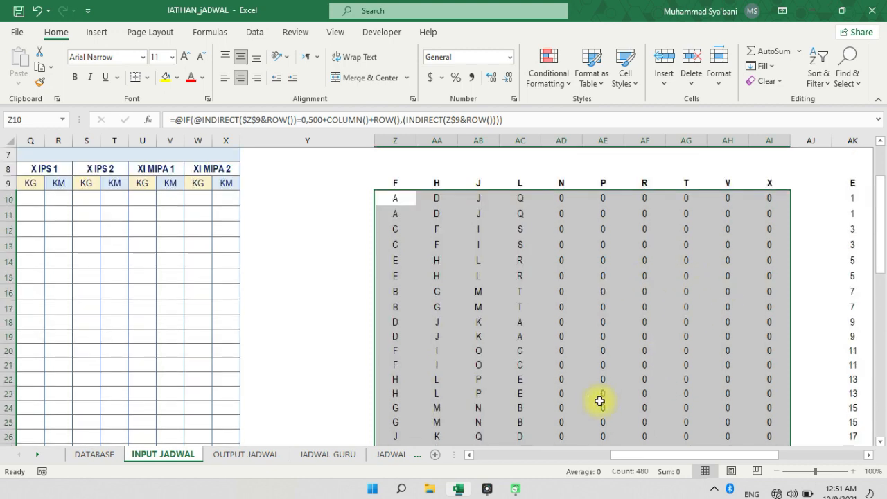
Copy the filled formulas in Z10:AI57 and paste them into the teacher-code helper table starting at AK10
drag(619, 456, 682, 460)
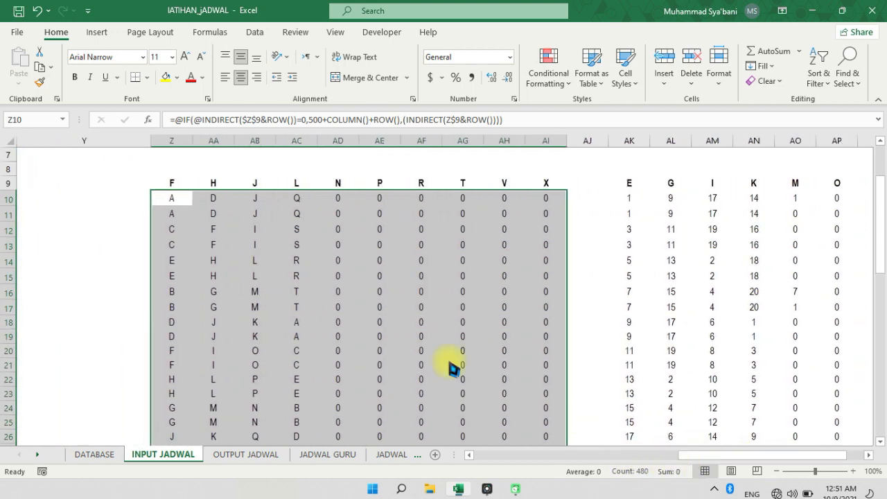
click(41, 68)
click(627, 199)
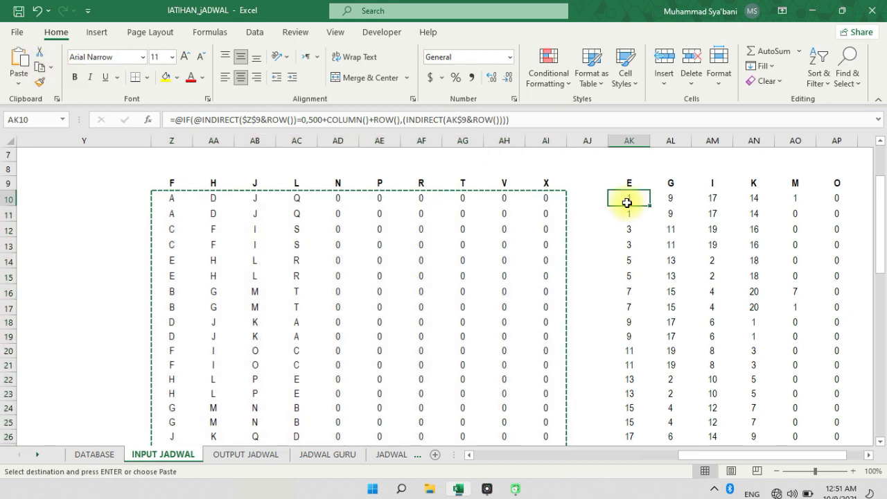
click(17, 64)
click(628, 198)
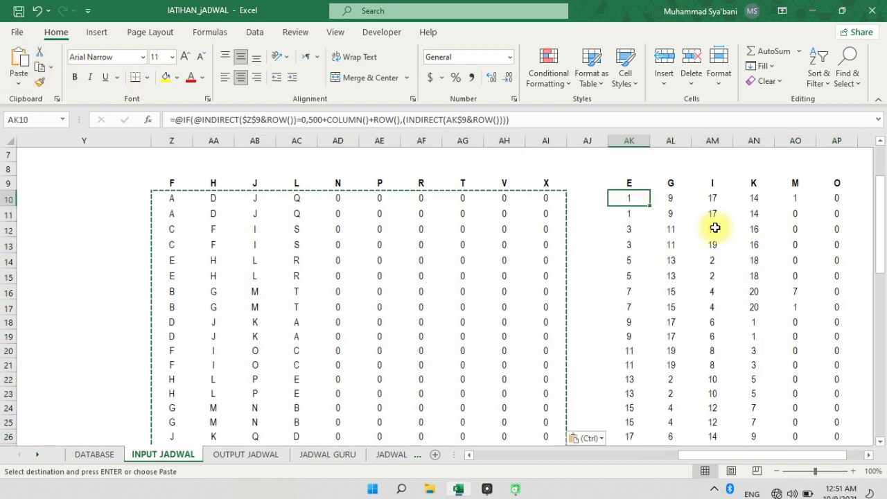
Check the column-letter header in AK9 and the KG and KM timetable columns that the helper tables reference
scroll(672, 213, up, 2)
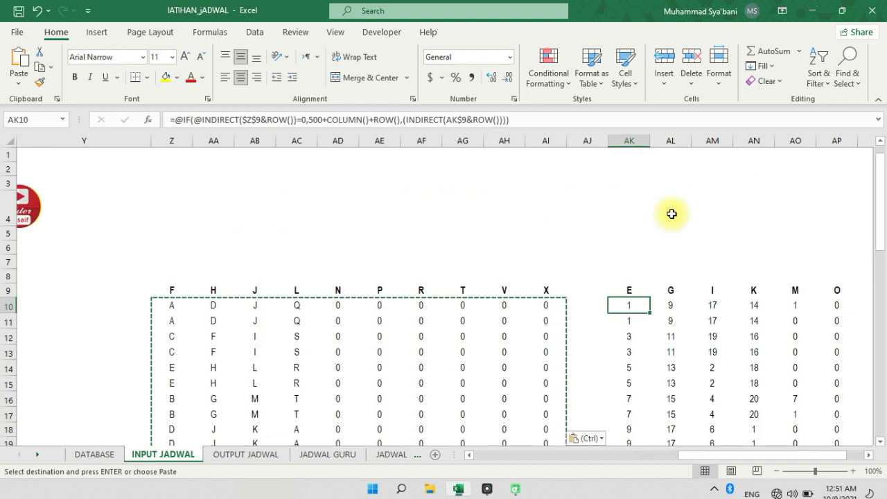
click(631, 291)
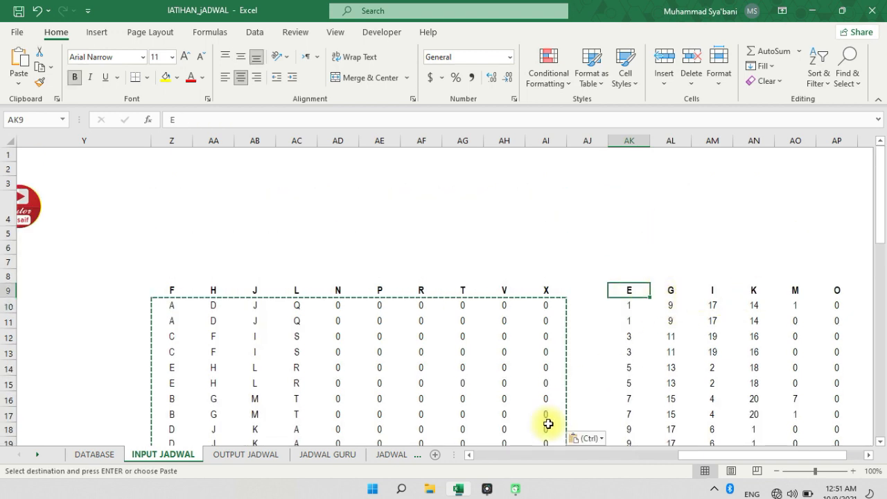
click(602, 355)
double_click(533, 248)
click(600, 248)
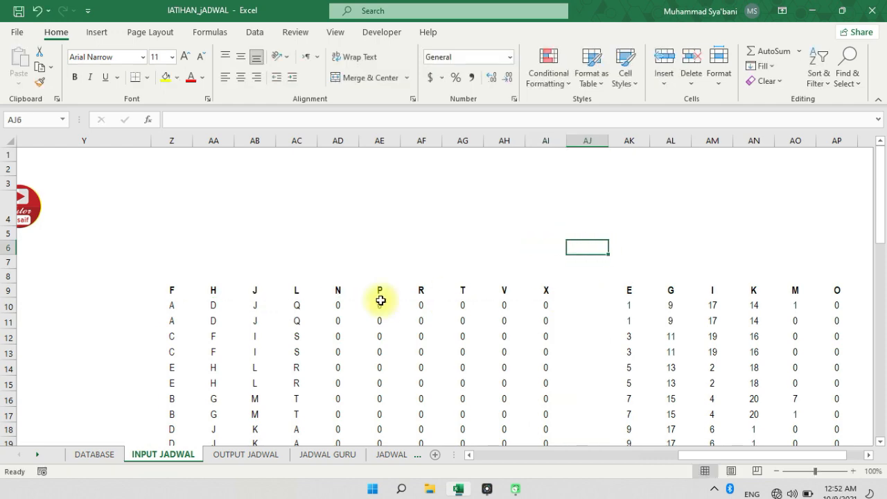
click(559, 460)
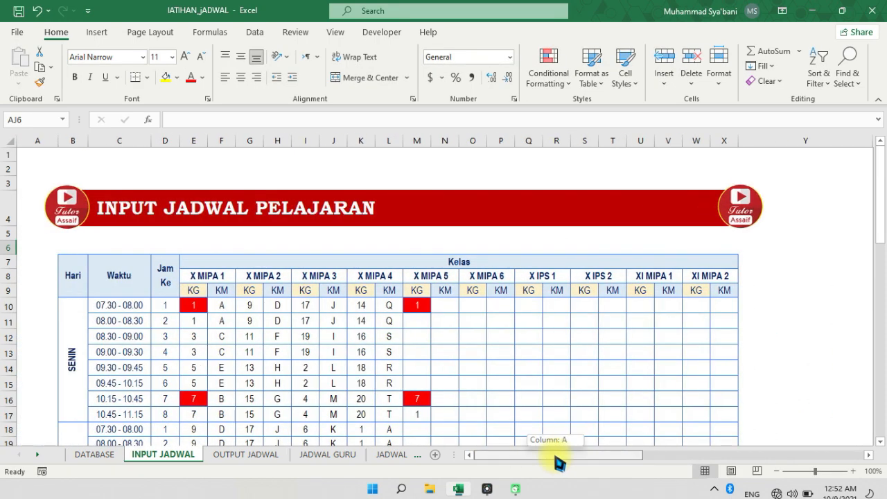
click(475, 368)
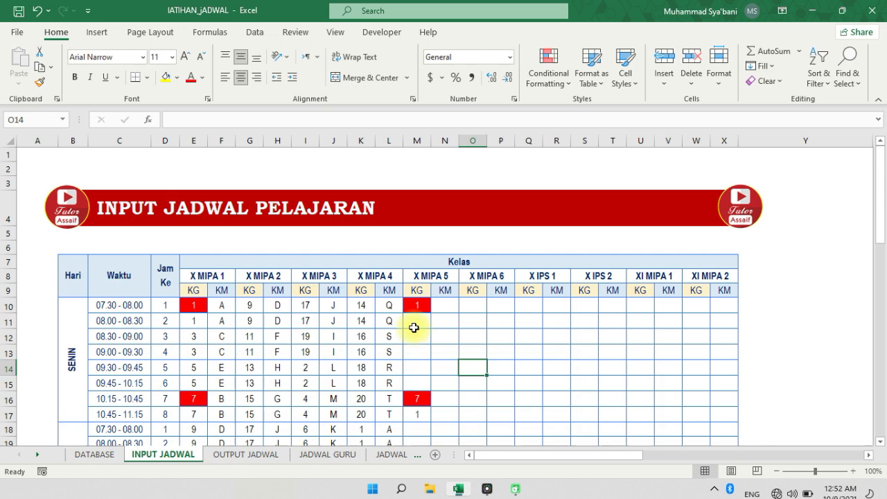
scroll(495, 342, down, 2)
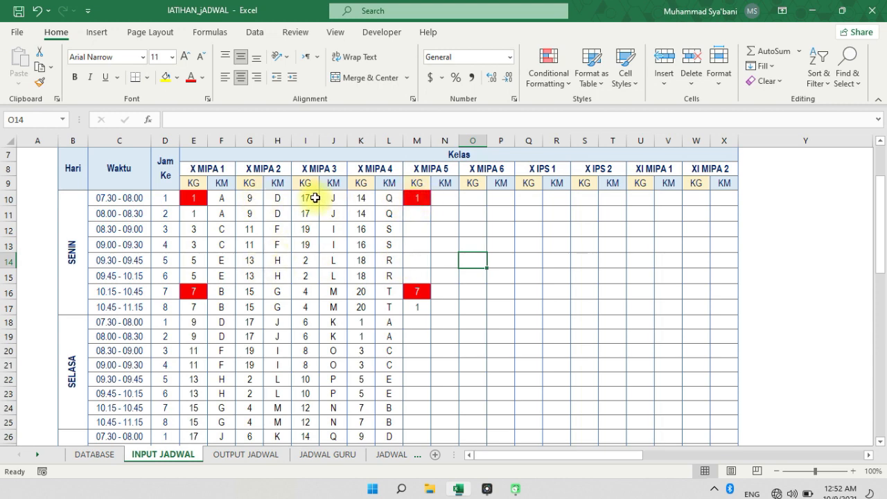
Merge and center Z8:AI8 above the subject helper table and enter the title TABEL BANTU MAPEL
drag(513, 455, 701, 468)
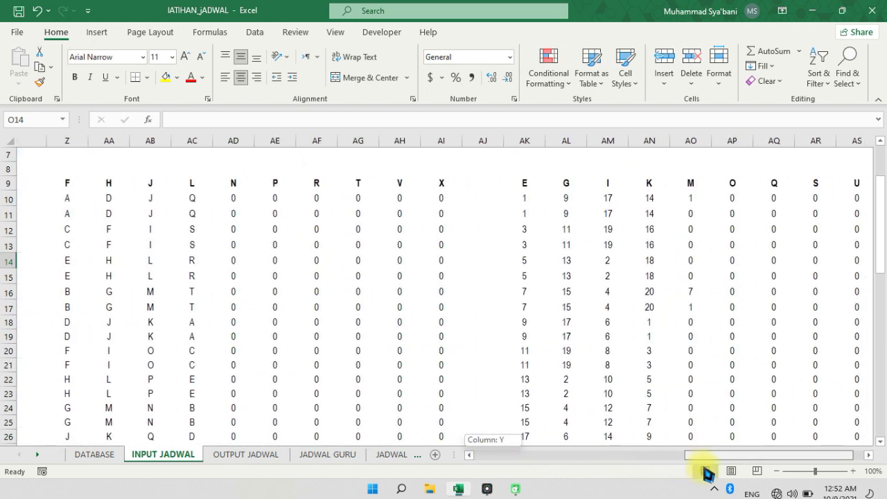
click(293, 252)
drag(32, 168, 412, 169)
click(362, 79)
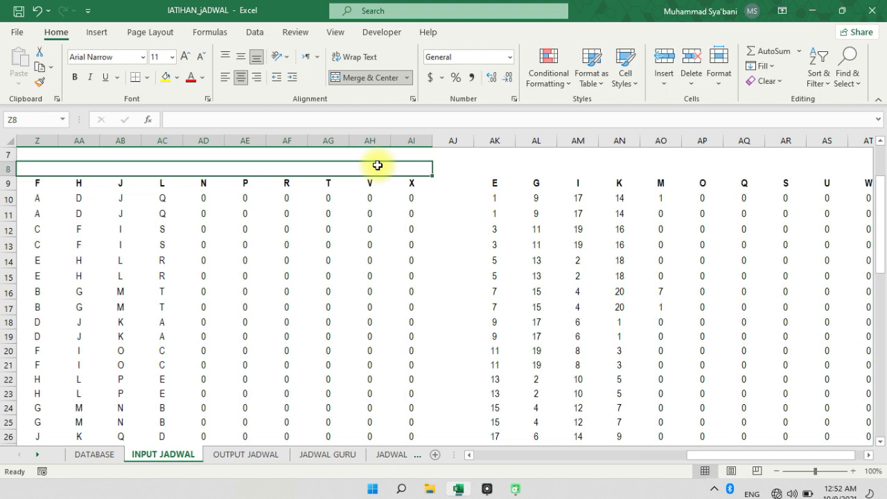
text(TABEL BANTU MAP)
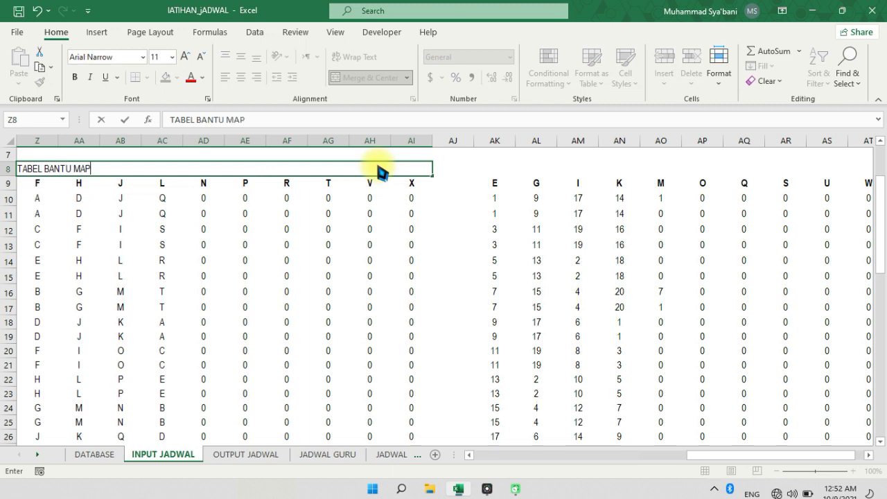
text(EL)
key(Right)
key(Right)
key(Right)
key(Right)
Enter the title TABEL BANTU KODE GURU in AK8 above the teacher-code helper table
key(Left)
key(Left)
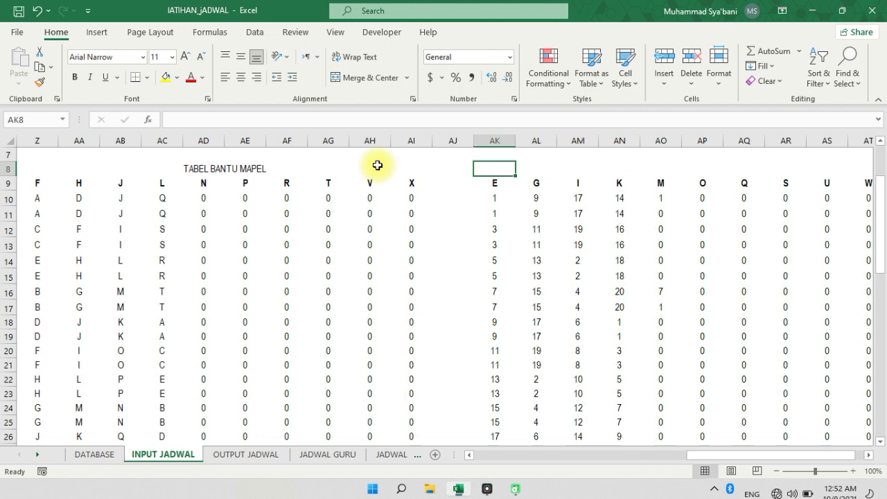
text(TABEL BANTU KODE GU)
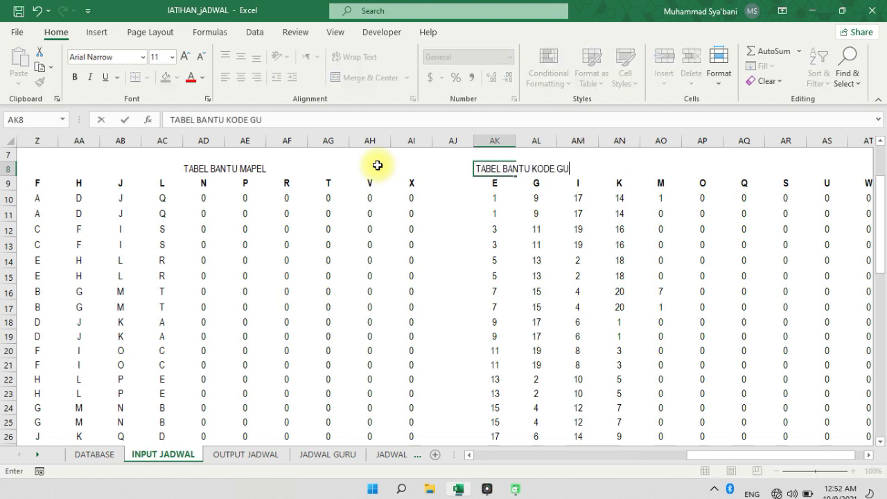
key(Return)
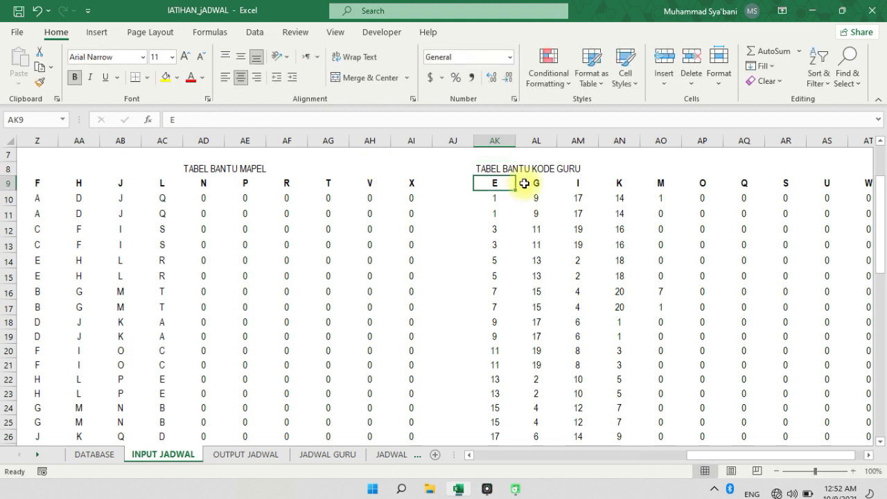
key(Up)
click(506, 214)
click(491, 169)
click(441, 230)
Review the INPUT JADWAL timetable, the VLOOKUP formula in F15 of OUTPUT JADWAL, and that sheet's Hari heading
click(505, 455)
click(507, 455)
click(524, 455)
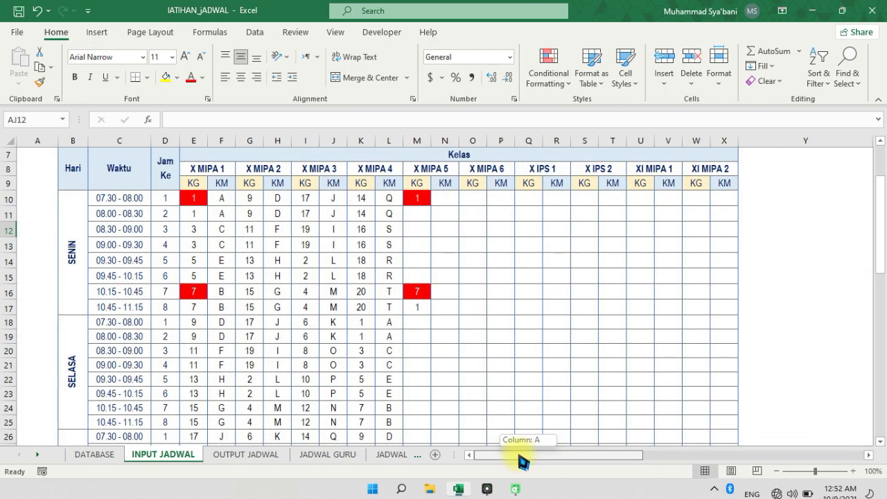
scroll(199, 307, up, 2)
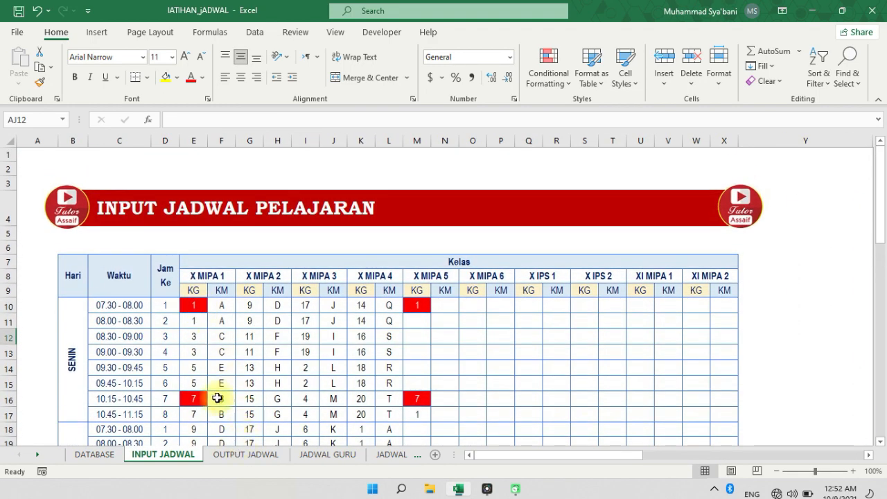
click(235, 457)
click(309, 338)
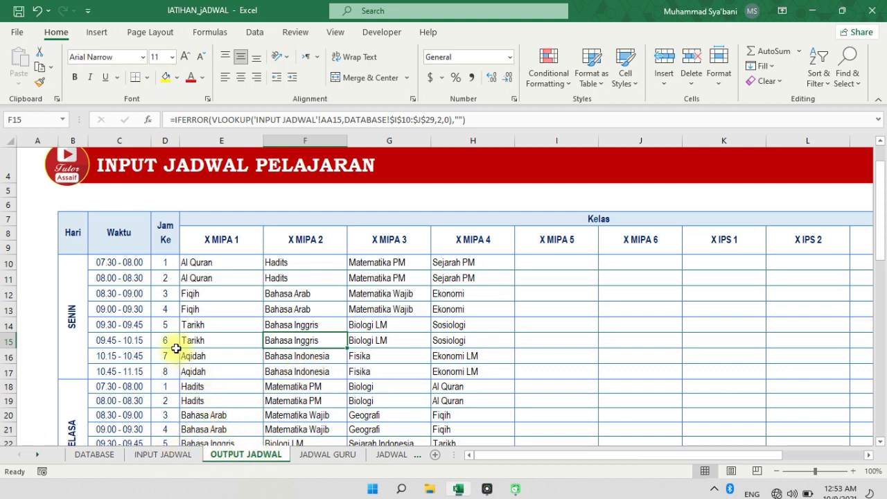
click(62, 224)
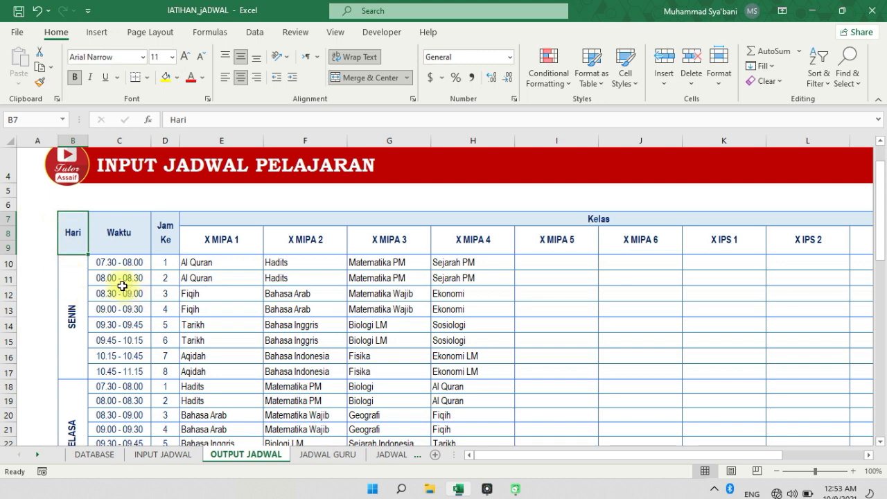
click(162, 454)
drag(172, 463, 212, 459)
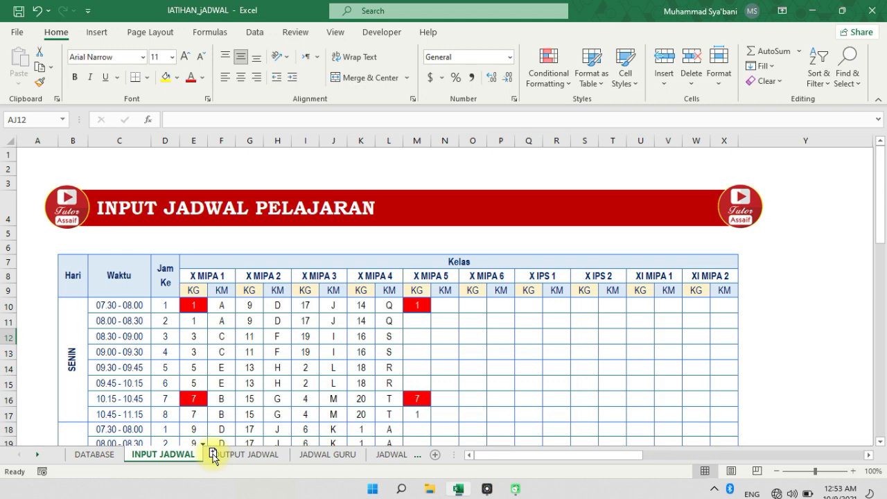
drag(206, 453, 173, 461)
right_click(173, 460)
click(197, 337)
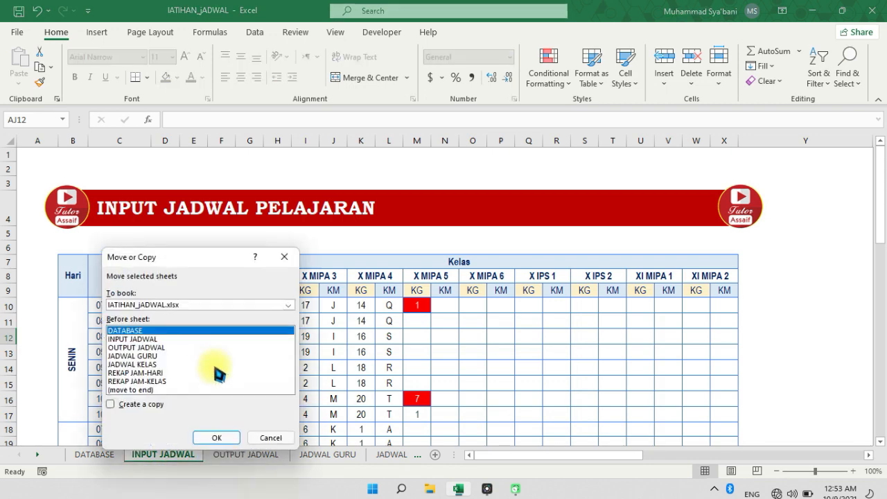
click(137, 406)
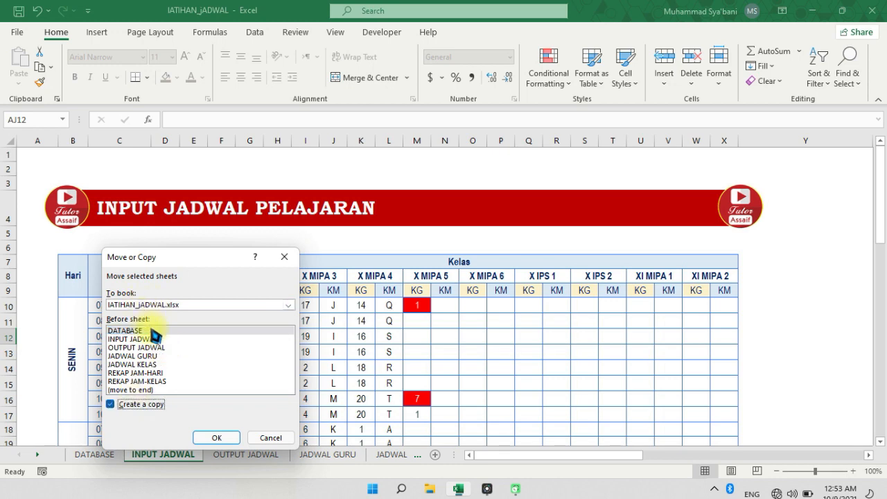
click(266, 439)
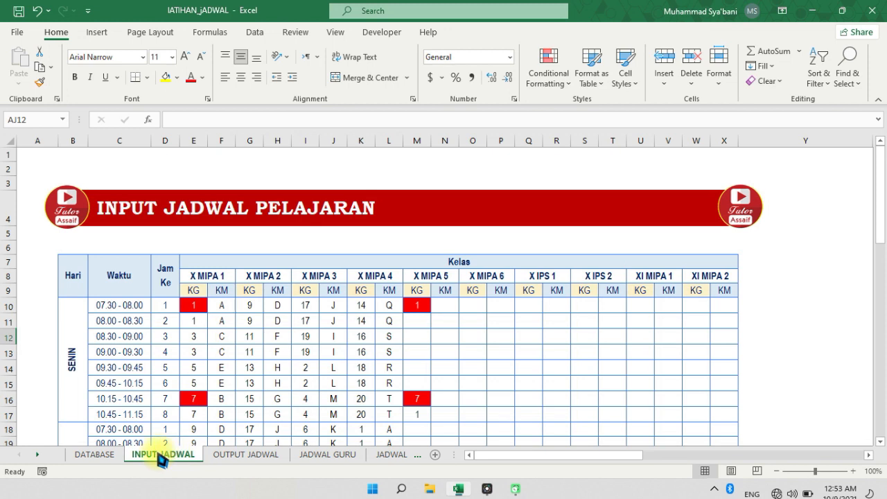
Duplicate the INPUT JADWAL sheet directly before OUTPUT JADWAL, and inspect the copy's X MIPA 1 and KM headings
drag(160, 459, 219, 455)
double_click(265, 454)
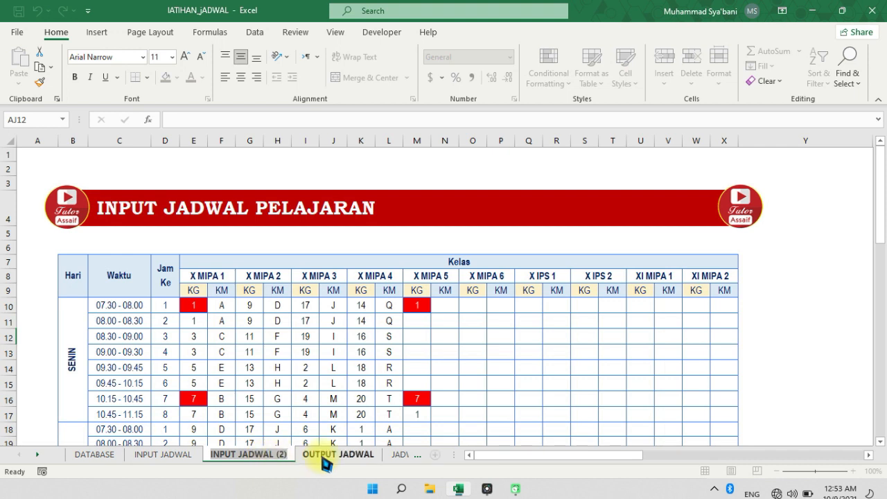
click(283, 416)
click(196, 279)
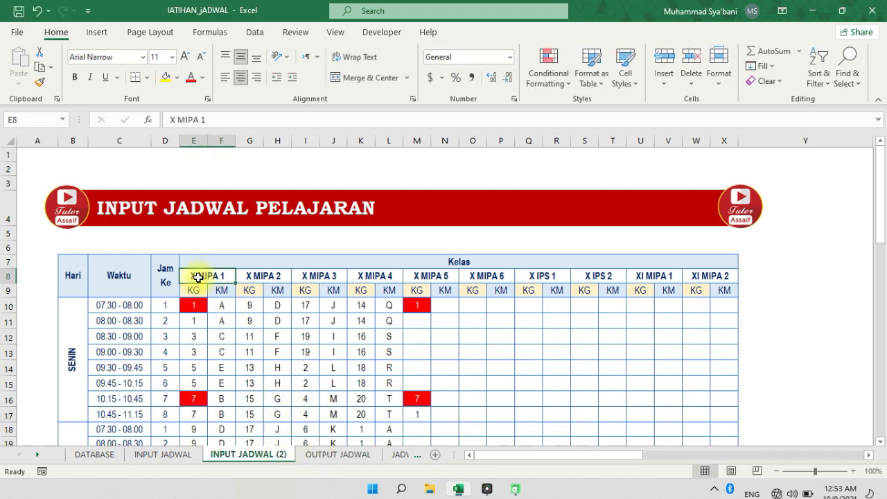
click(222, 291)
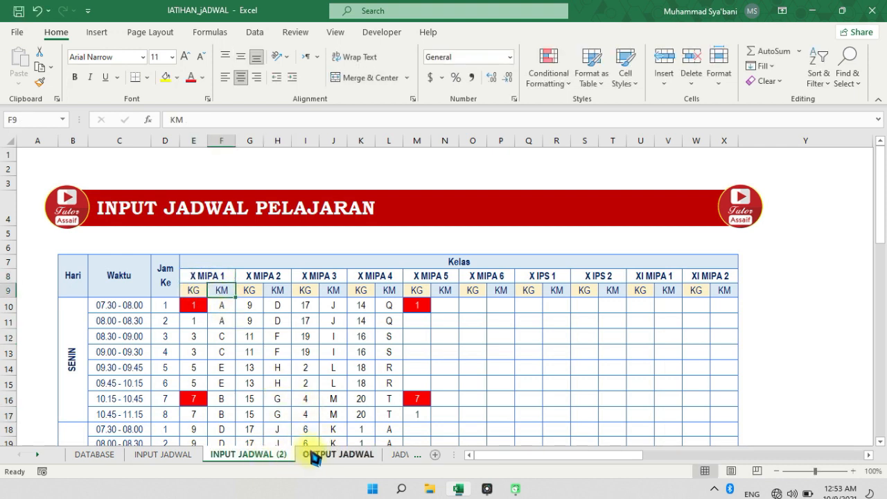
Delete the duplicate sheet INPUT JADWAL (2)
right_click(277, 455)
click(291, 293)
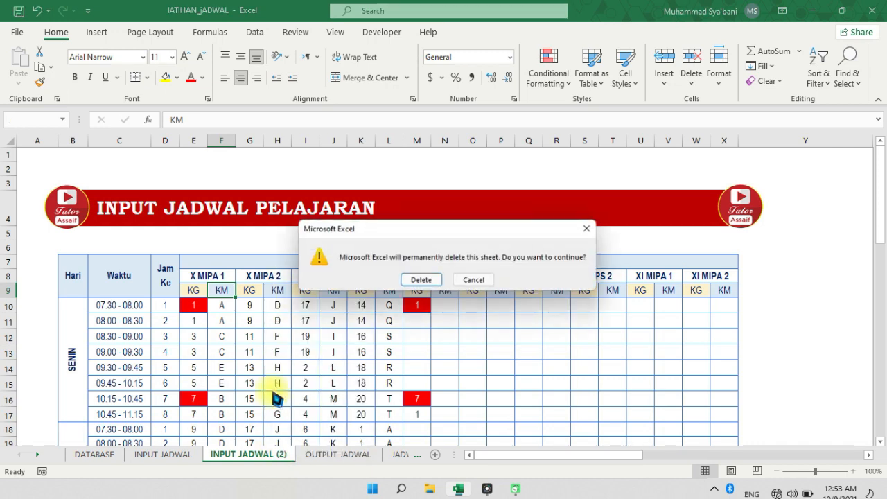
click(439, 283)
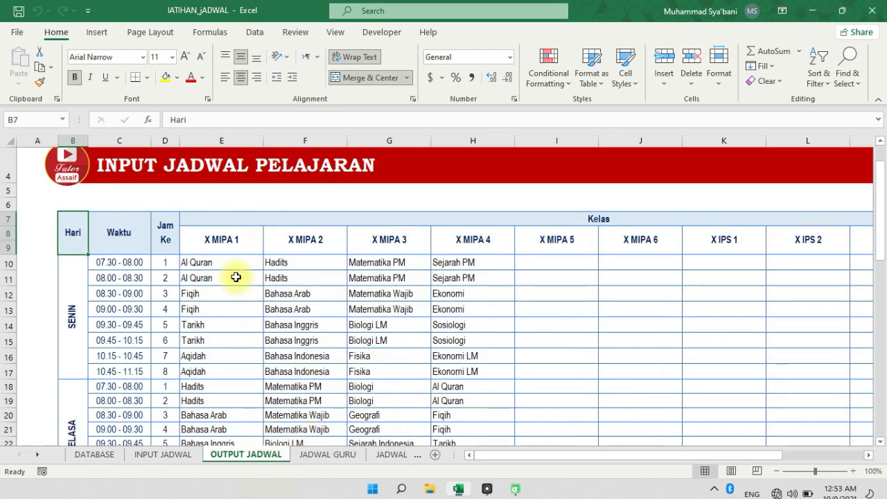
Compare the X MIPA 1 heading and row 9 on OUTPUT JADWAL with the heading rows on INPUT JADWAL
click(230, 243)
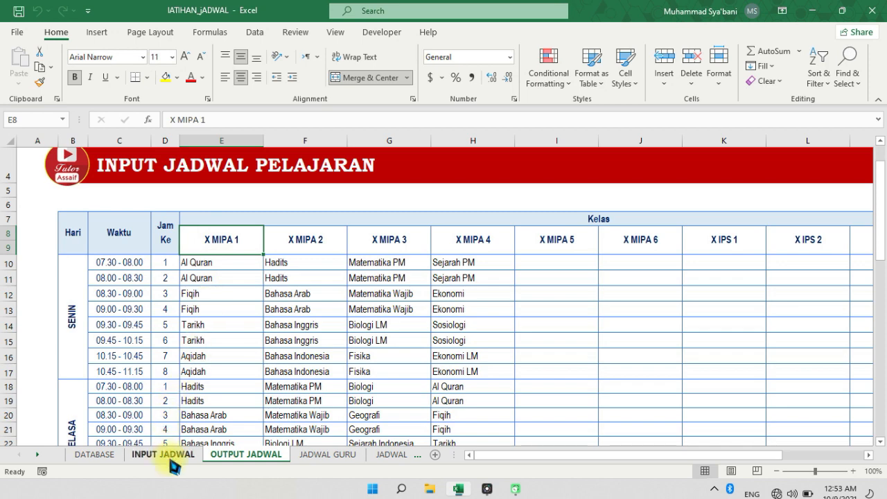
click(170, 456)
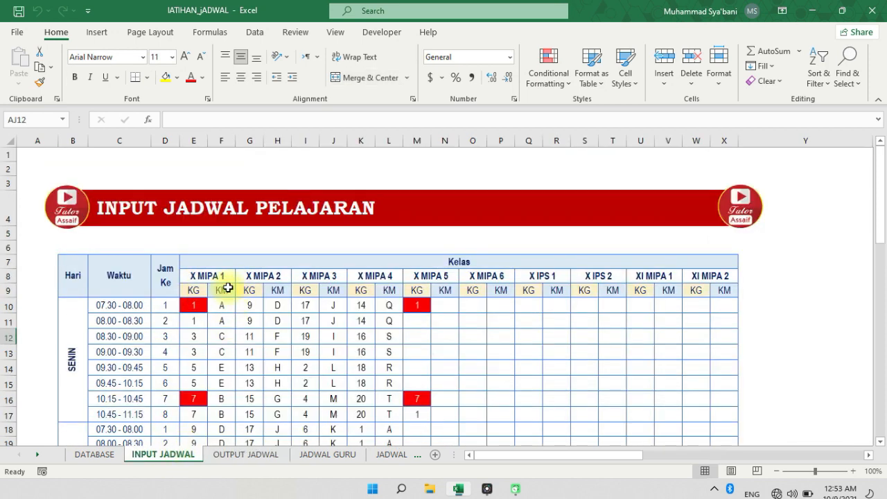
click(229, 455)
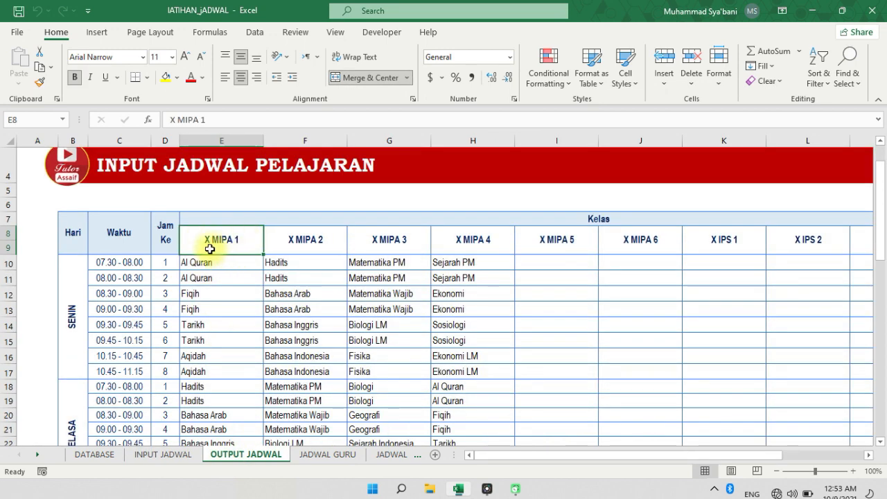
click(8, 246)
click(247, 310)
Unmerge the X MIPA 1 heading on OUTPUT JADWAL, check E9, and merge and centre E8:E9 again
click(208, 235)
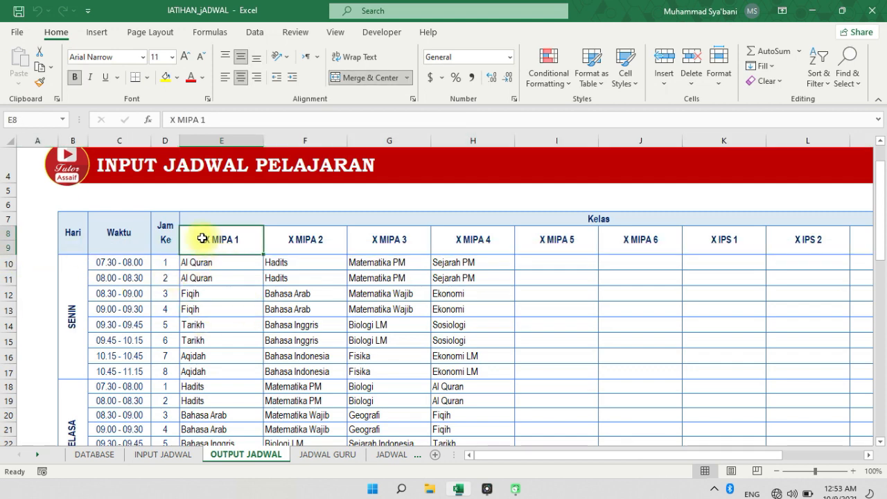
click(369, 78)
click(261, 296)
click(224, 245)
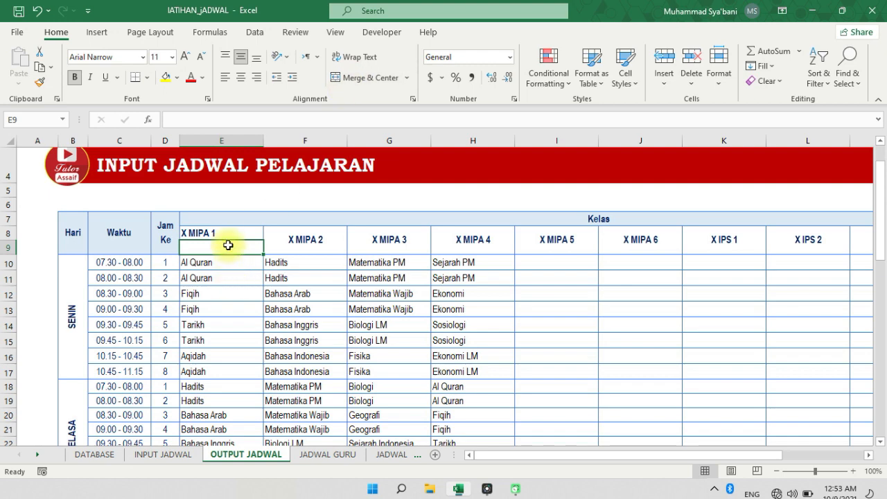
drag(206, 235, 214, 244)
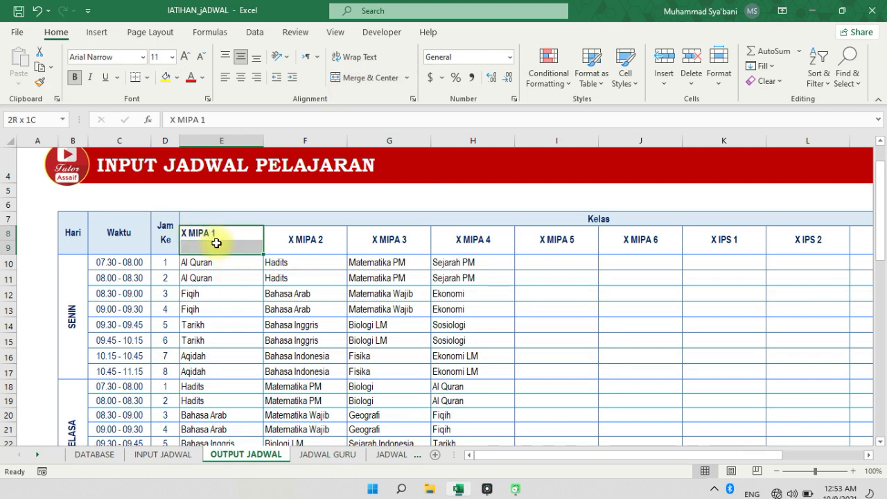
click(367, 77)
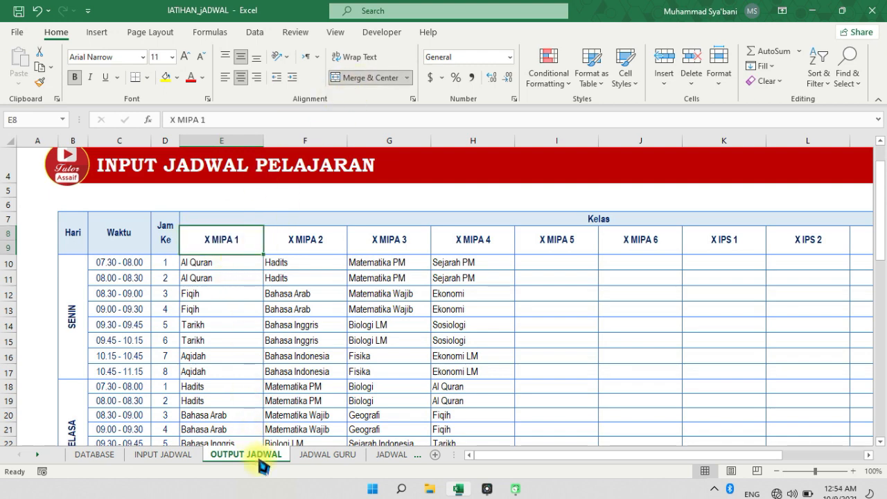
Review the KG and KM sub-headings under X MIPA 1 on INPUT JADWAL and return to OUTPUT JADWAL
click(284, 387)
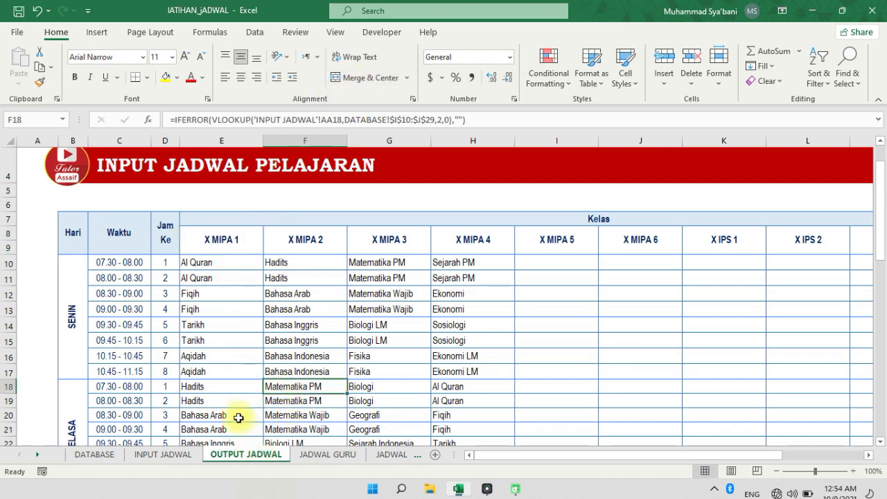
click(181, 455)
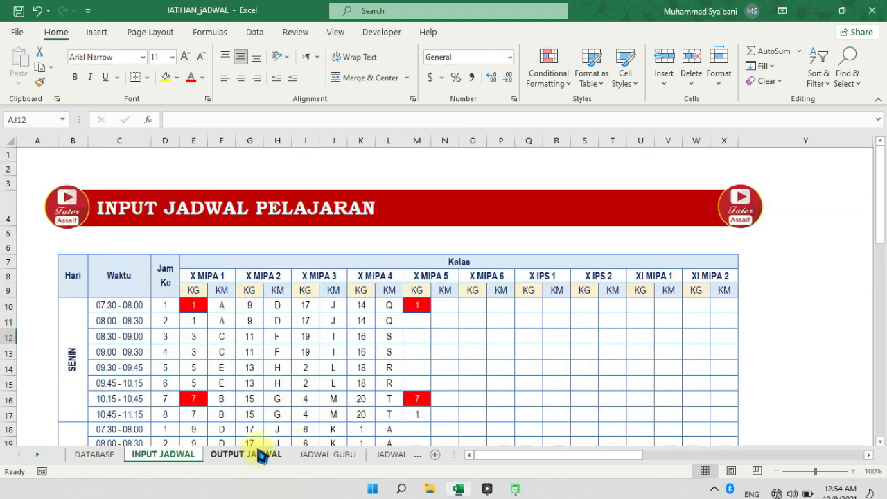
click(199, 289)
click(218, 289)
click(249, 455)
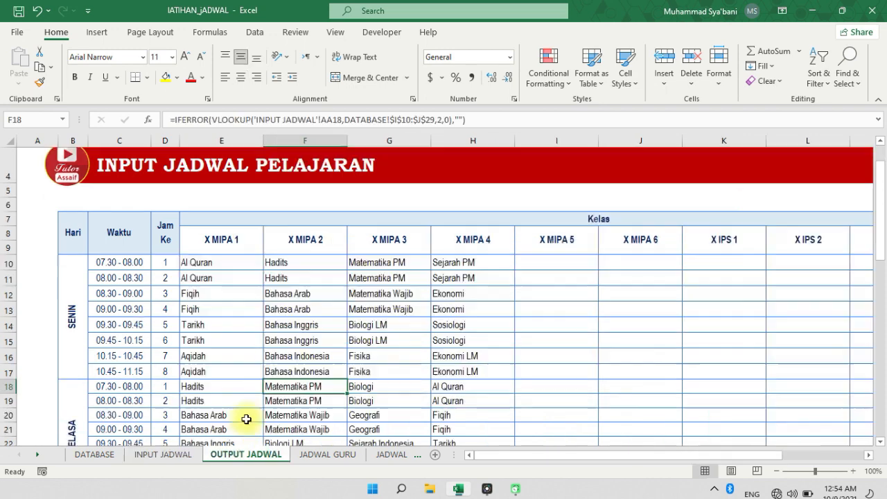
Split the X MIPA 1 heading cell E8 on OUTPUT JADWAL once more and restore its two-row merge
key(Up)
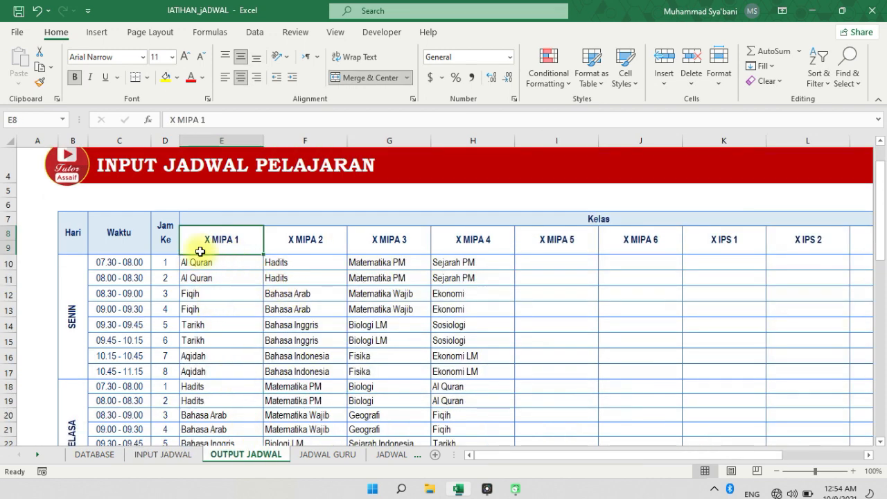
click(369, 77)
click(236, 246)
click(236, 232)
click(367, 79)
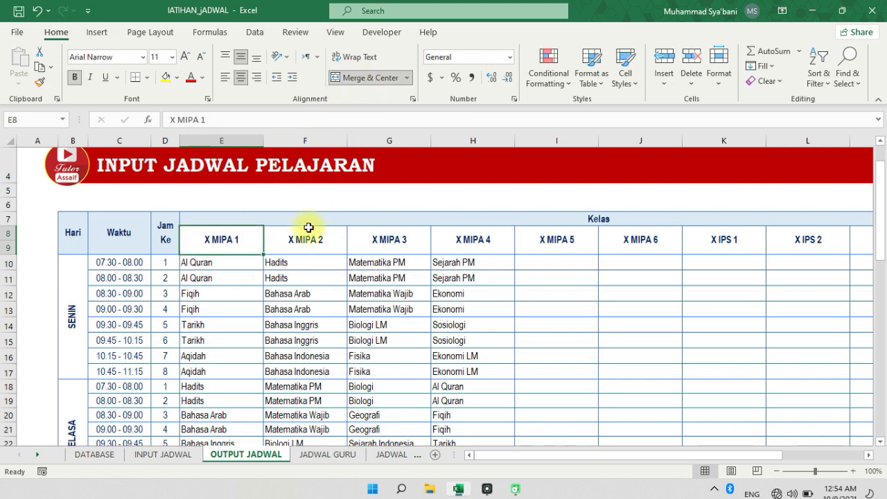
Compare the position of row 10, the first lesson hour, on the OUTPUT JADWAL and INPUT JADWAL sheets
click(235, 263)
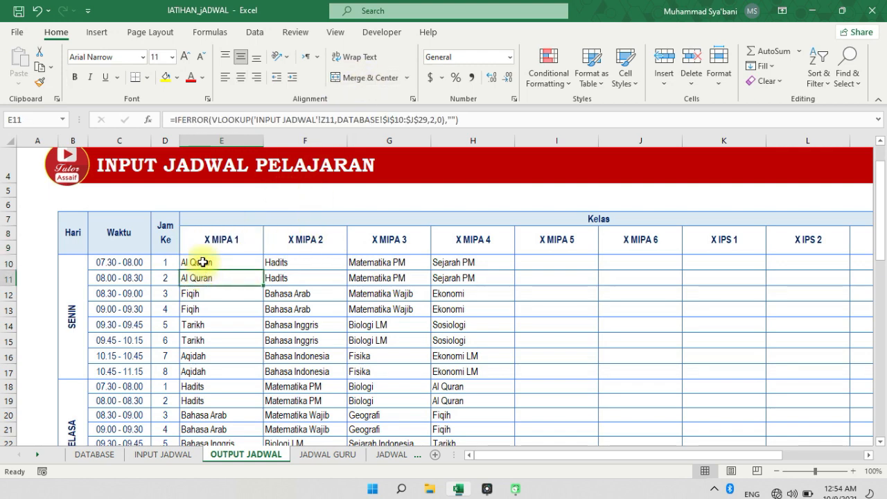
click(9, 262)
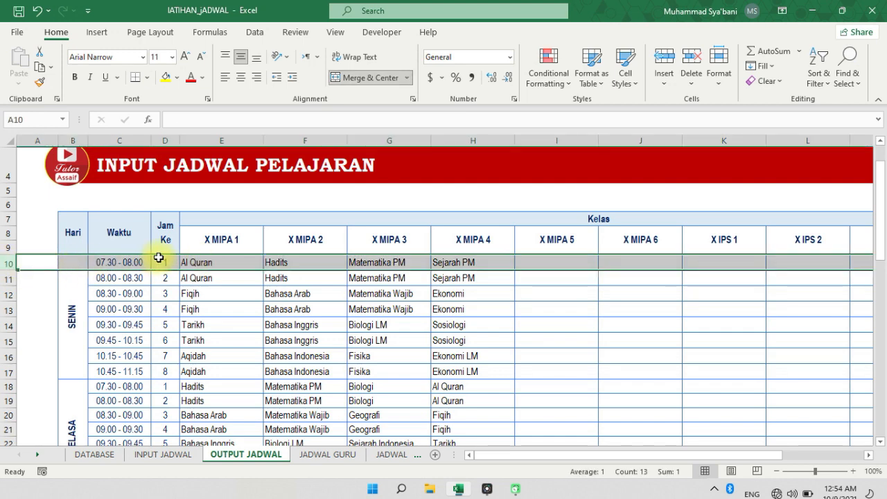
click(192, 456)
click(9, 305)
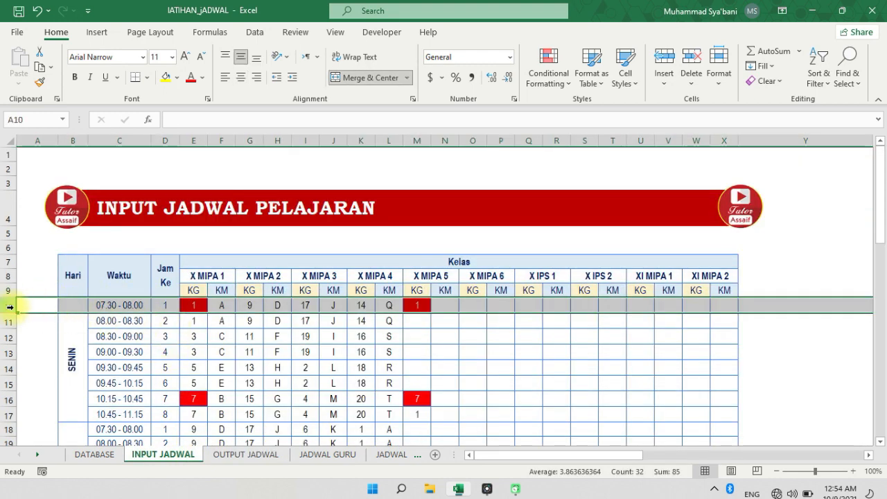
click(170, 305)
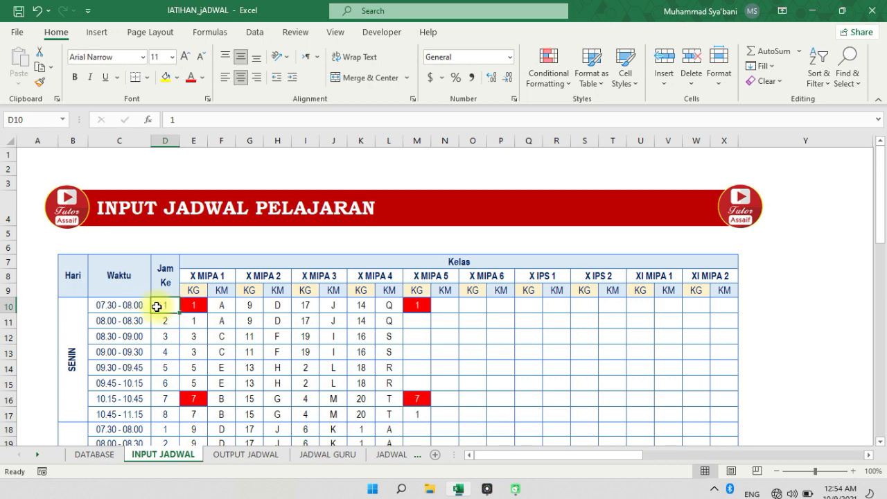
click(250, 456)
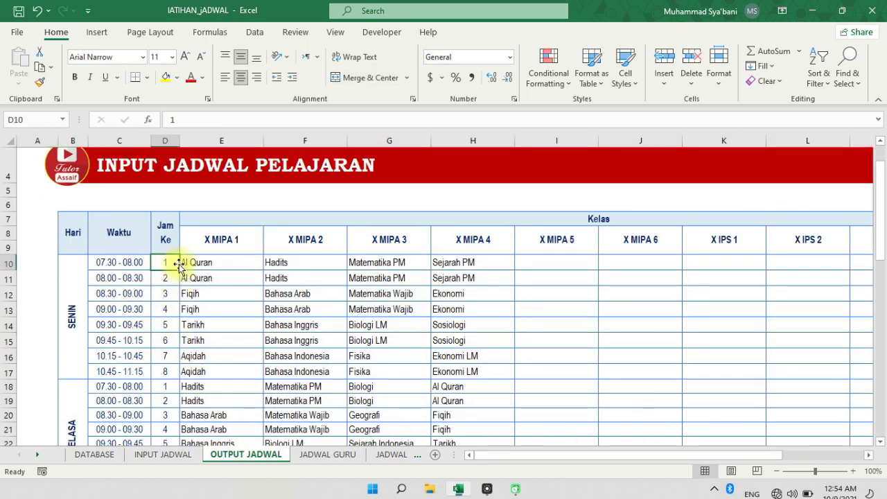
Examine the VLOOKUP formula in E10 of OUTPUT JADWAL, focusing on its lookup value 'INPUT JADWAL'!Z10
click(218, 309)
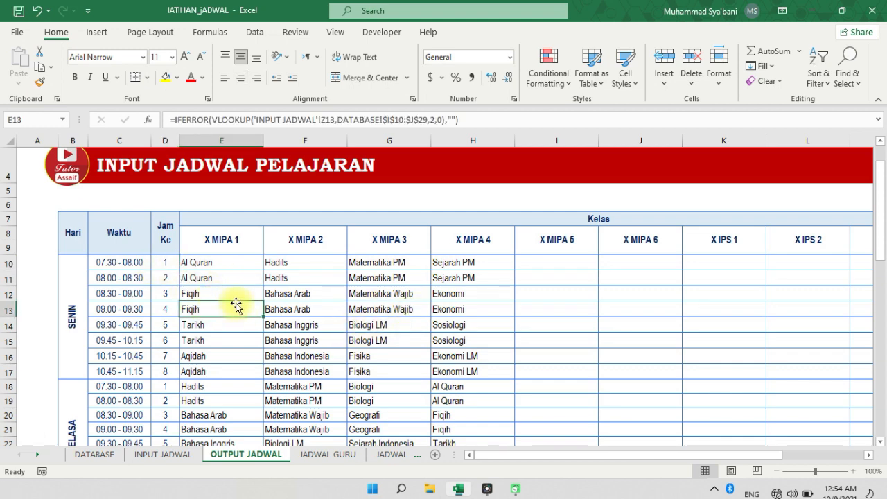
click(194, 277)
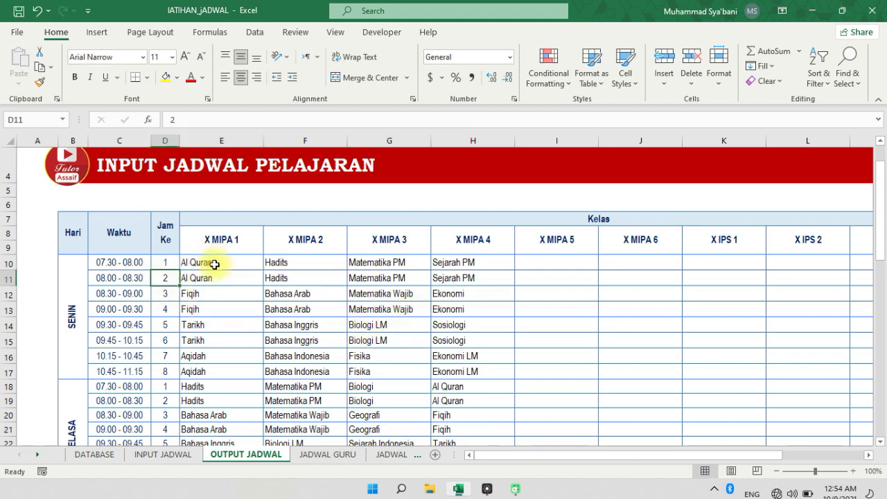
click(210, 262)
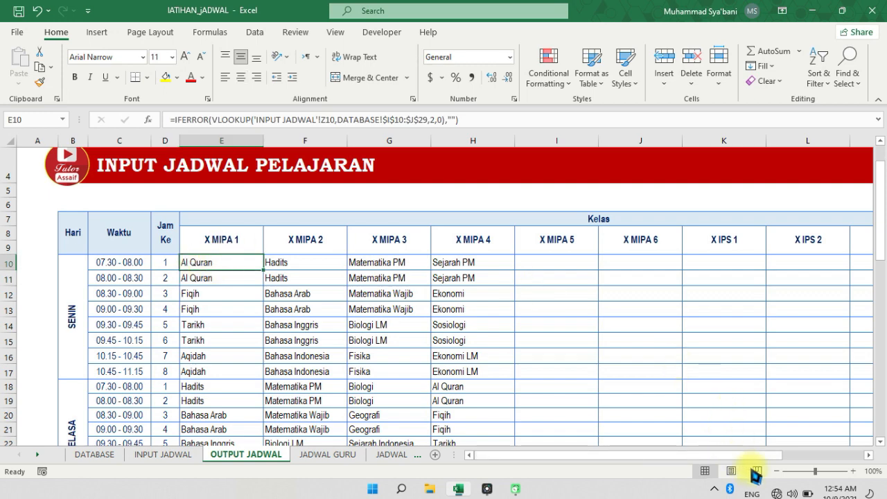
mouse_move(472, 112)
mouse_down()
mouse_move(224, 104)
mouse_move(166, 122)
mouse_move(221, 134)
mouse_move(468, 131)
mouse_up()
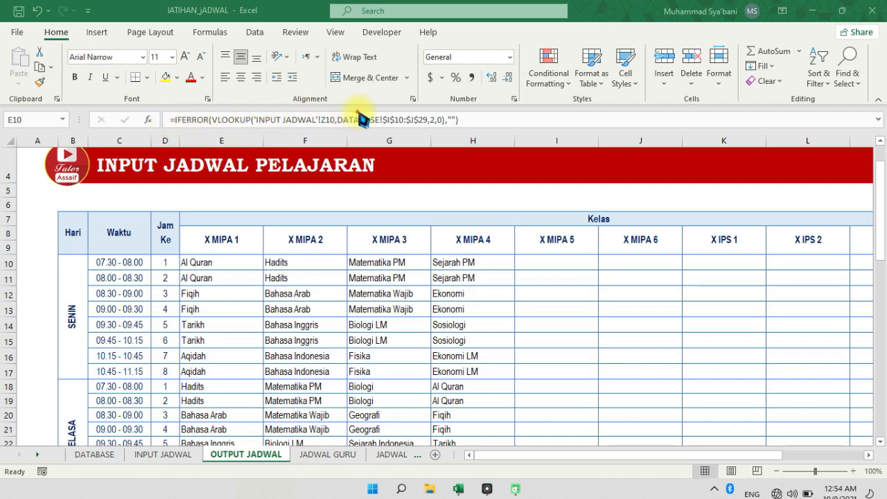
mouse_move(296, 114)
mouse_down()
mouse_move(242, 119)
mouse_move(291, 136)
mouse_move(354, 124)
mouse_up()
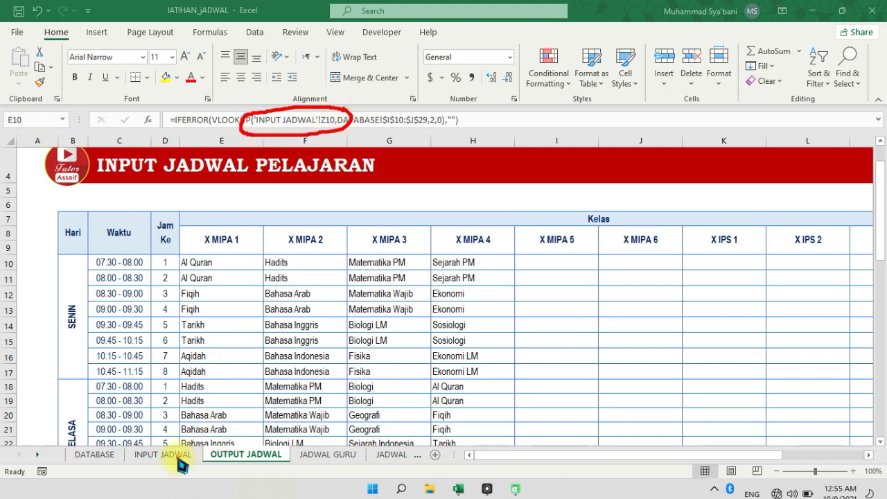
click(752, 466)
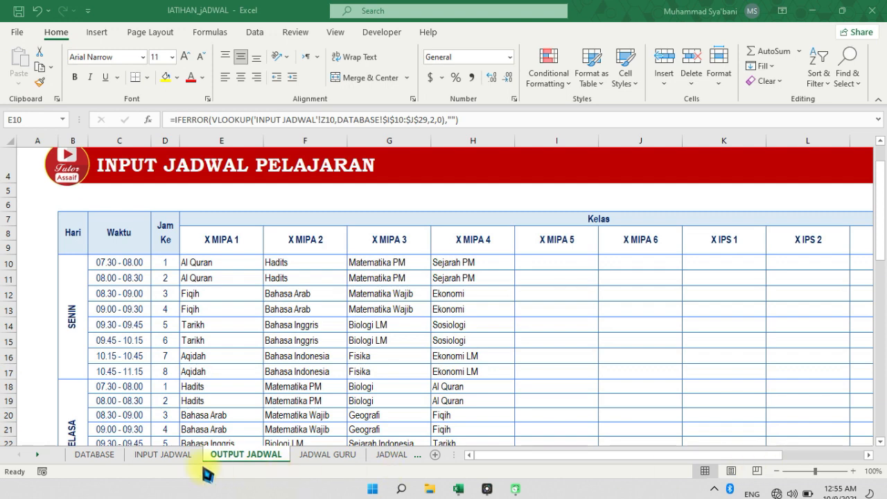
Inspect cell Z10 in the TABEL BANTU MAPEL helper table on INPUT JADWAL
click(167, 454)
drag(538, 455, 673, 471)
click(518, 310)
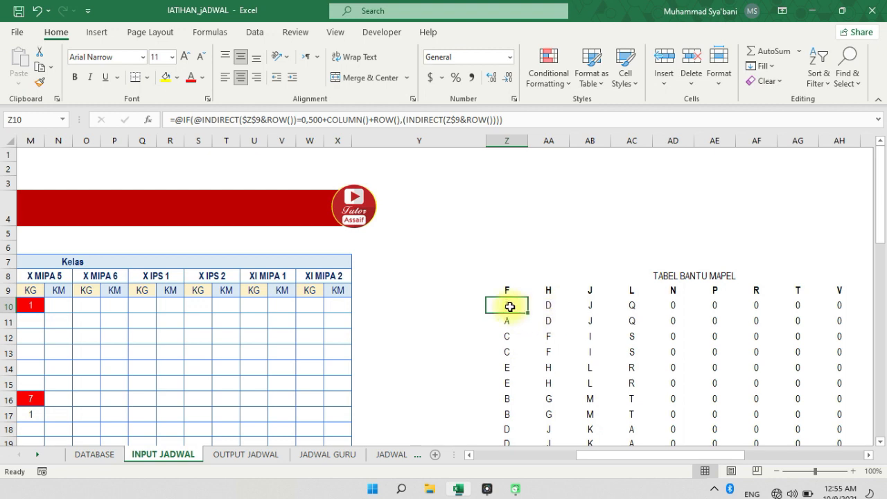
click(756, 466)
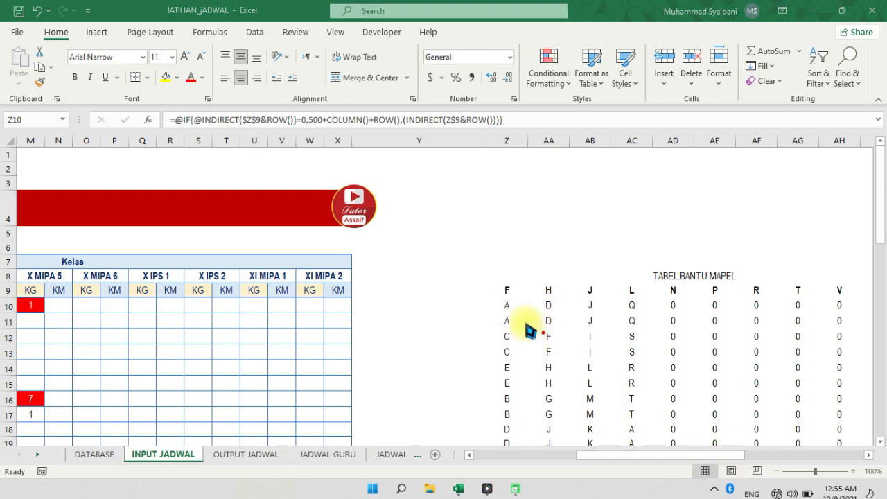
mouse_move(504, 298)
mouse_down()
mouse_move(521, 313)
mouse_move(516, 294)
mouse_up()
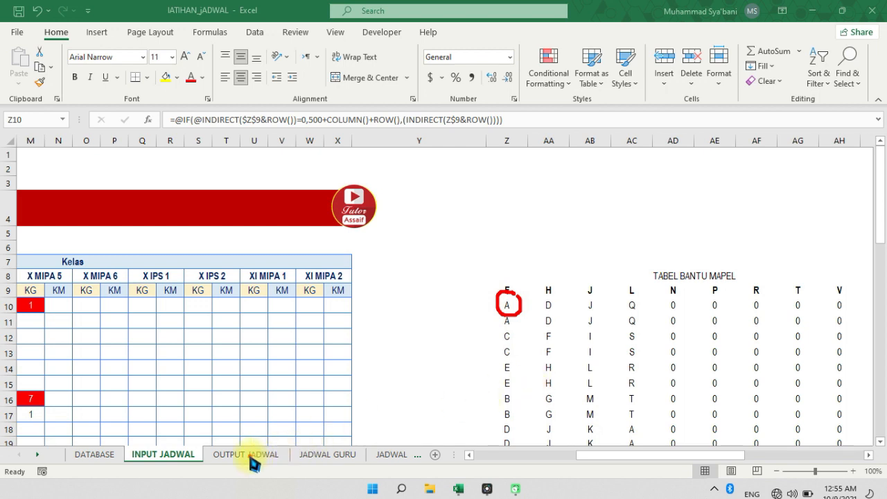
click(755, 470)
Examine the lookup value and the table array DATABASE!$I$10:$J$29 in the E10 formula on OUTPUT JADWAL
click(257, 455)
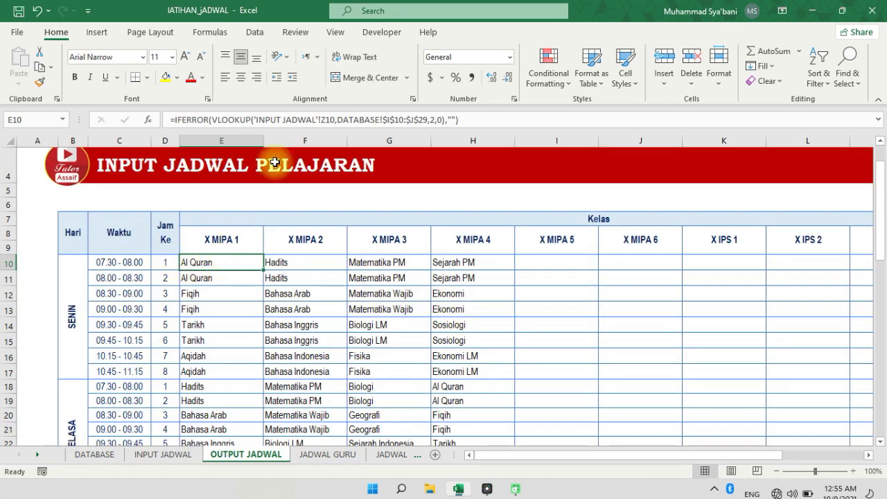
click(752, 479)
mouse_move(313, 111)
mouse_down()
mouse_move(257, 111)
mouse_move(334, 129)
mouse_up()
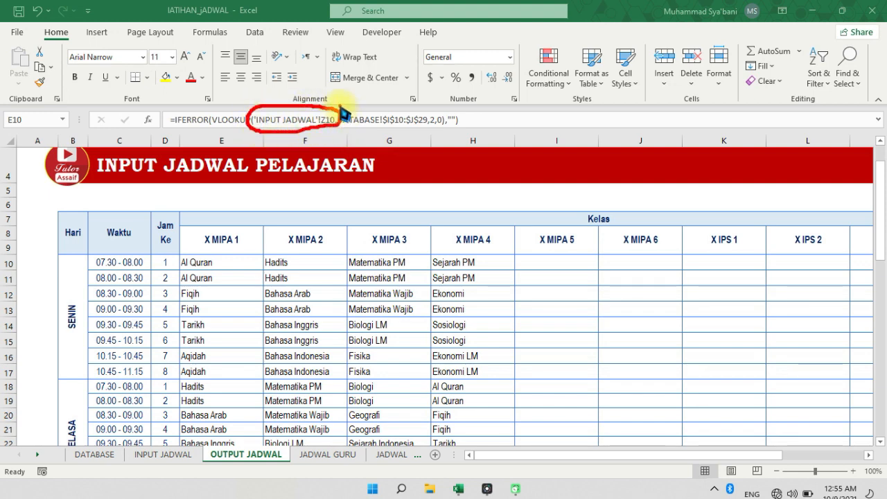
drag(345, 133, 422, 136)
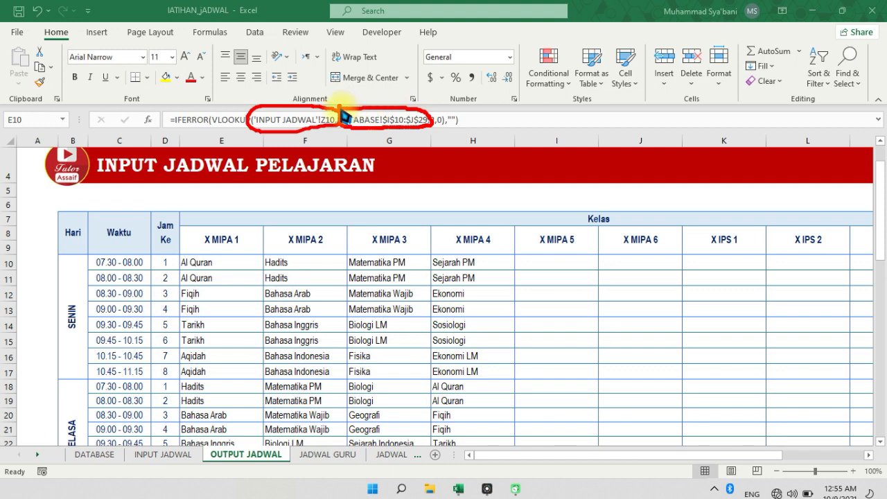
key(Escape)
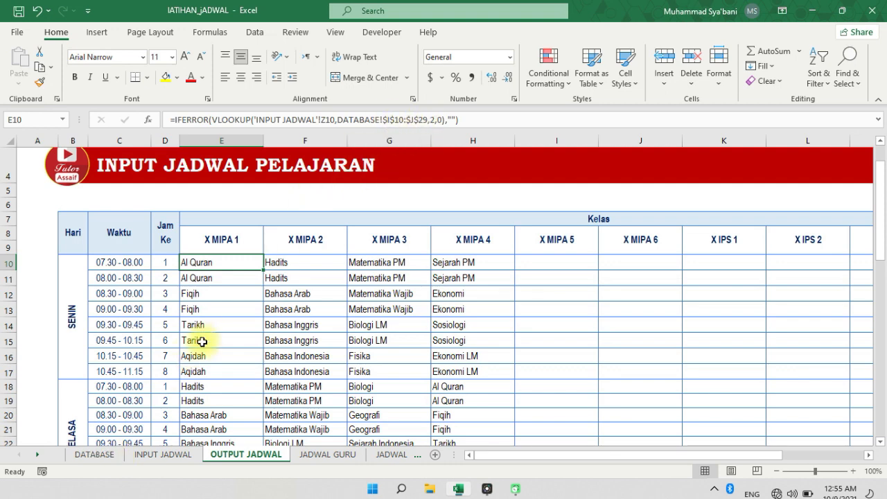
Highlight the subject codes and names in I10:J29 under DATA MATA PELAJARAN on the DATABASE sheet
click(96, 456)
click(566, 227)
drag(568, 198, 647, 406)
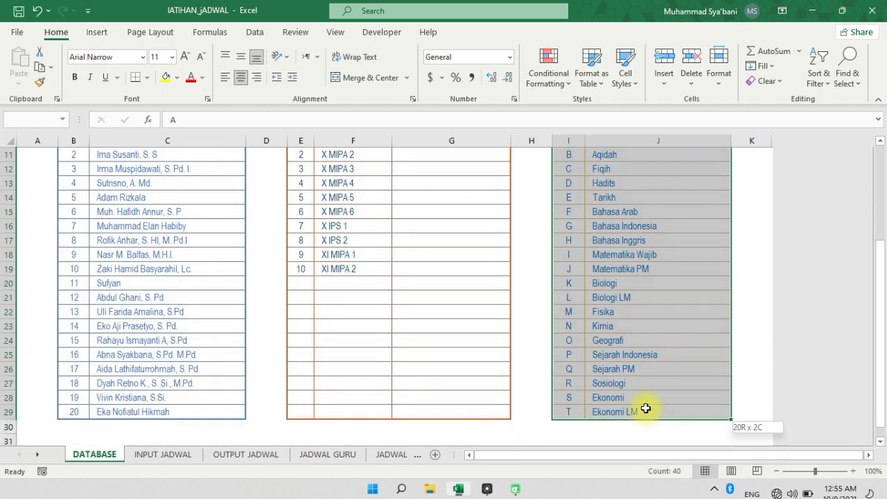
scroll(603, 271, up, 3)
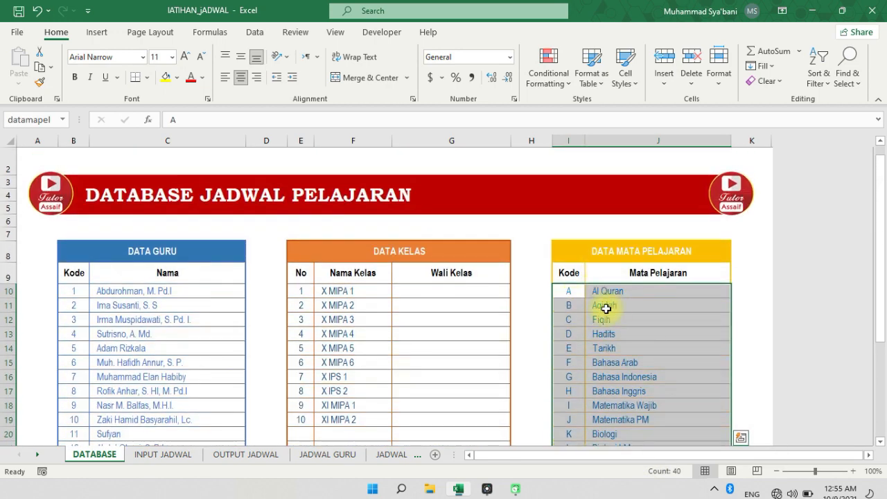
Check the VLOOKUP column index argument in E10 of OUTPUT JADWAL, and view the formula in I10
click(248, 455)
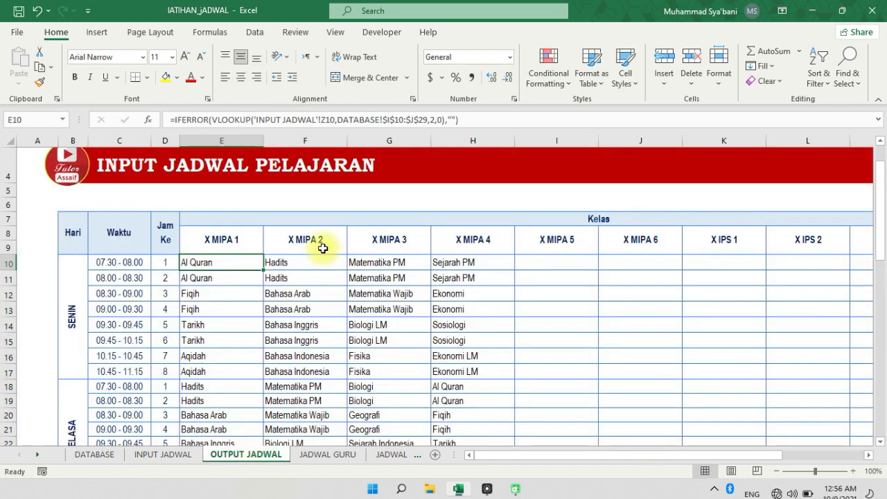
click(432, 120)
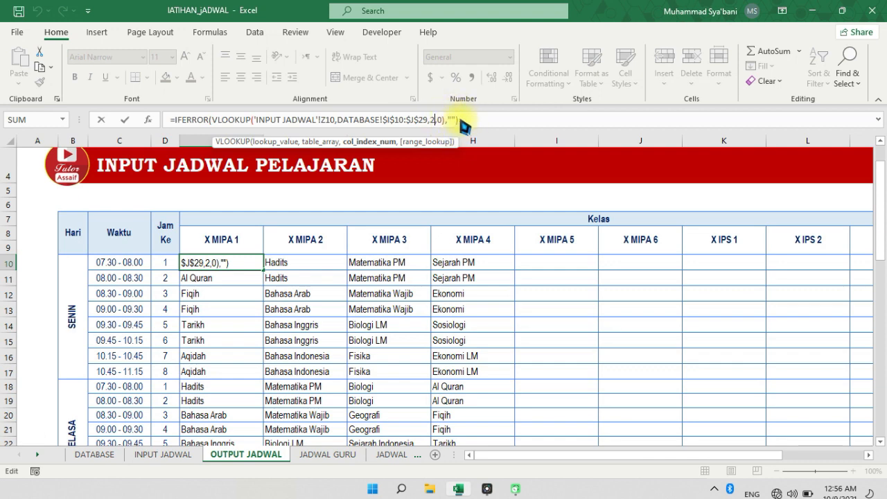
click(558, 269)
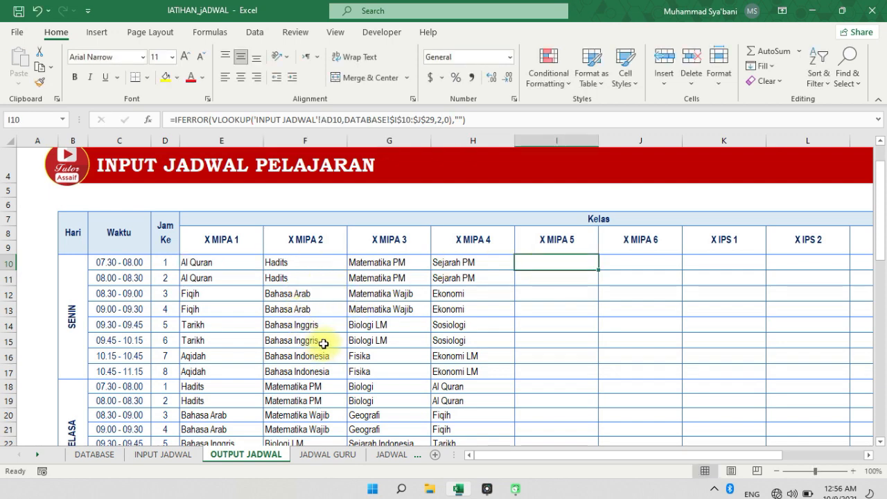
Check the formula in G15 on OUTPUT JADWAL, and look over the daily teaching tables on the JADWAL GURU sheet
click(378, 341)
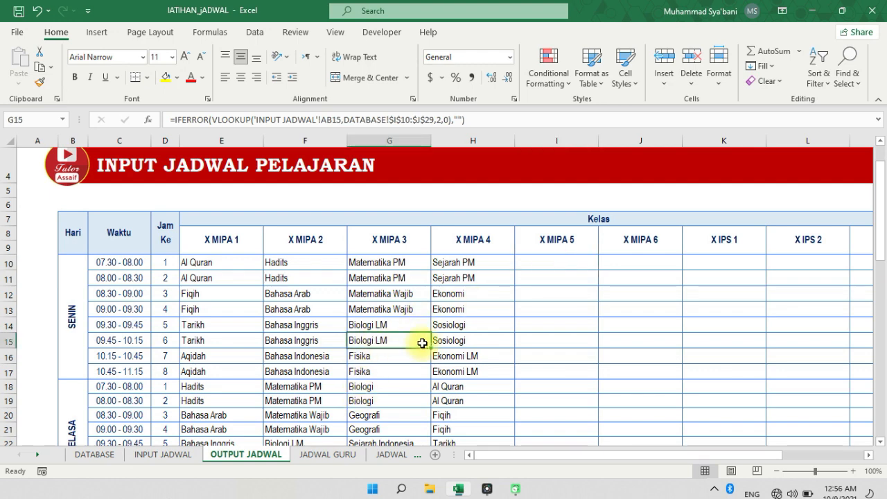
click(333, 455)
click(322, 331)
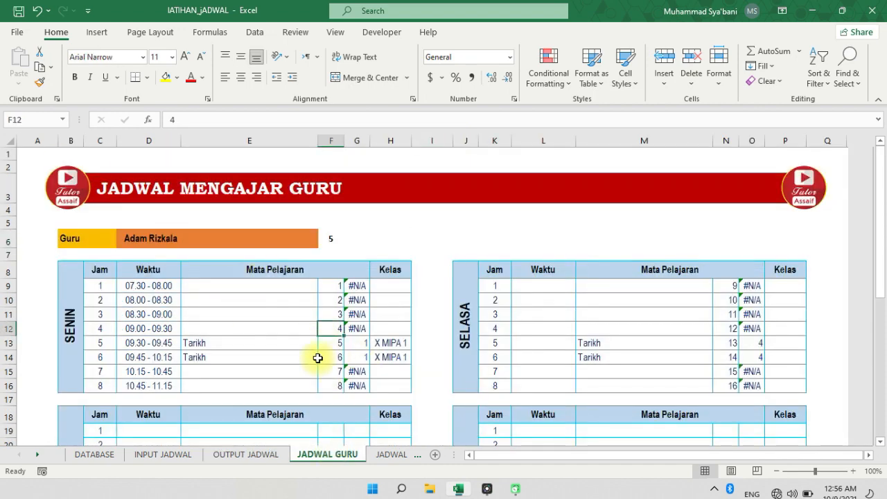
scroll(262, 345, down, 2)
scroll(172, 263, up, 1)
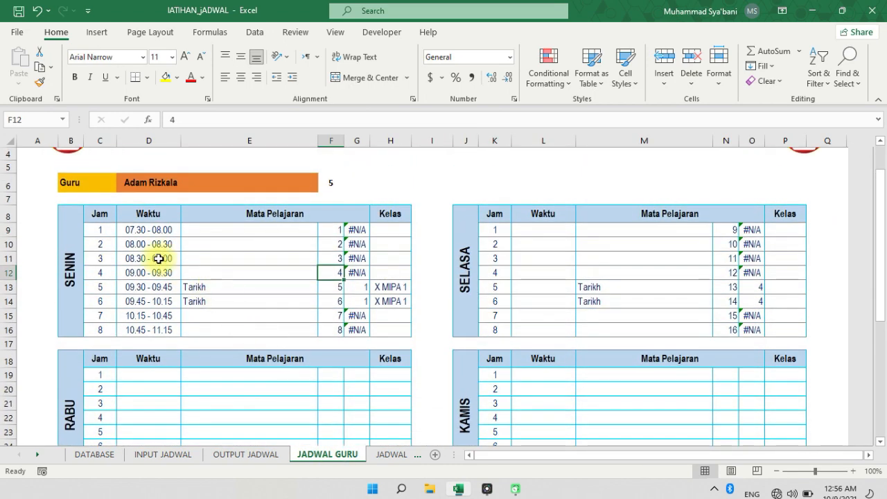
scroll(293, 263, up, 1)
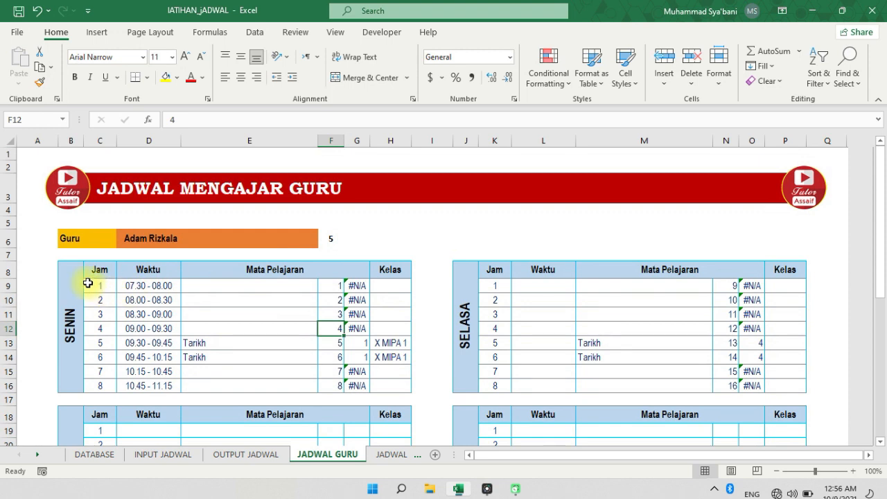
Browse the teacher list in the Guru cell D6 on JADWAL GURU and compare it with DATA GURU on the DATABASE sheet
click(84, 240)
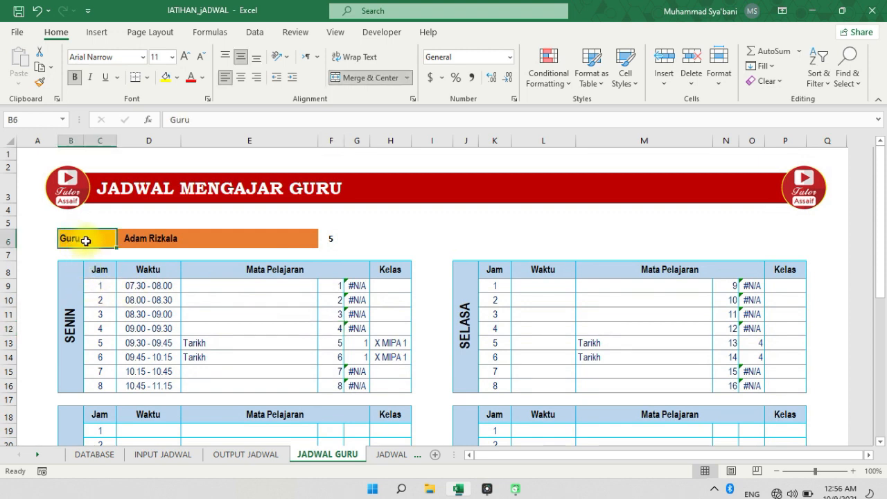
click(150, 239)
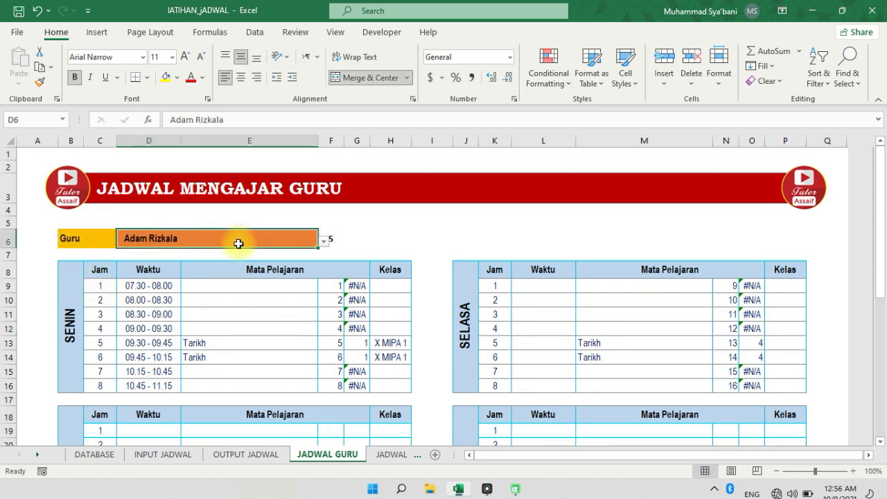
click(323, 240)
scroll(321, 273, down, 5)
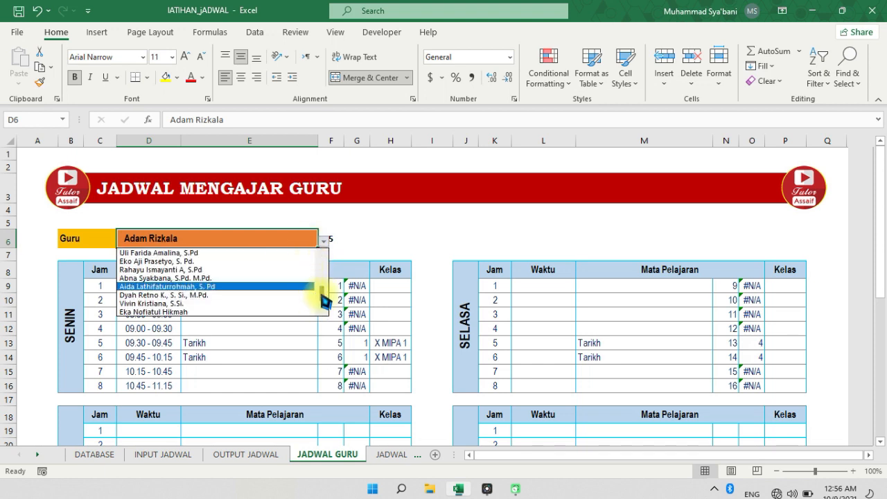
scroll(315, 277, up, 5)
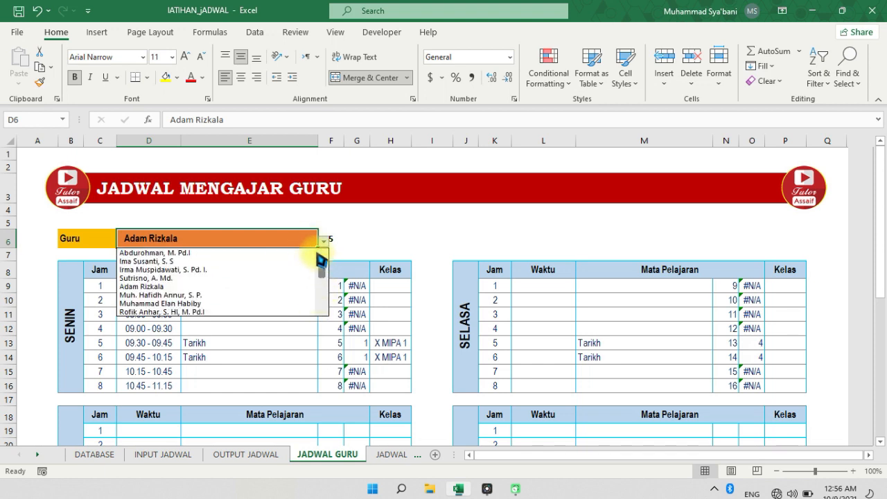
click(275, 242)
click(95, 453)
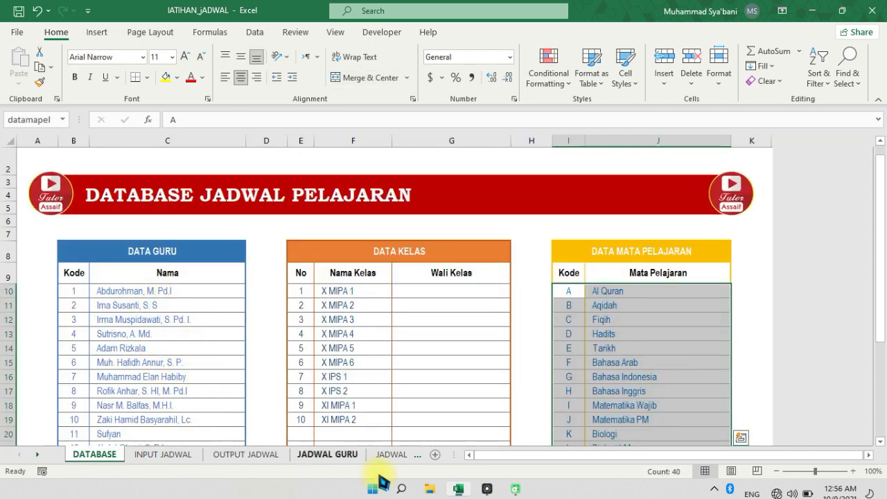
Inspect the list source in the data validation of the Guru cell D6 on JADWAL GURU, leaving its settings as they are
click(336, 454)
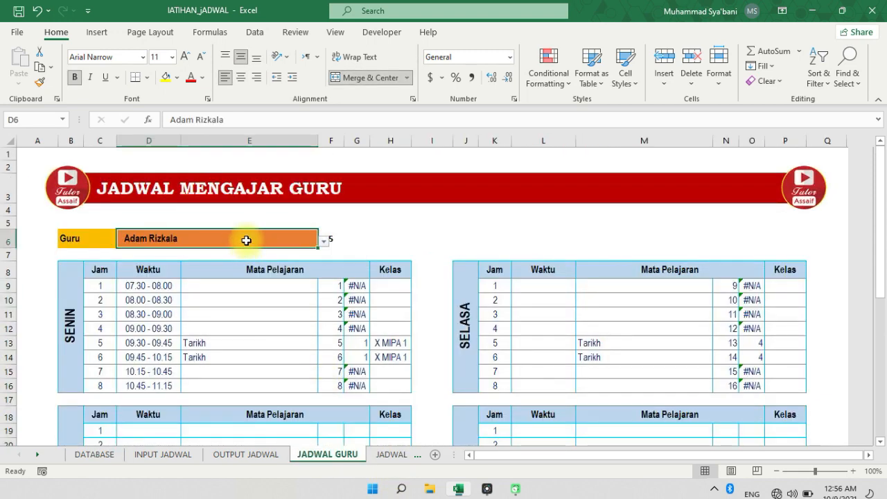
click(255, 35)
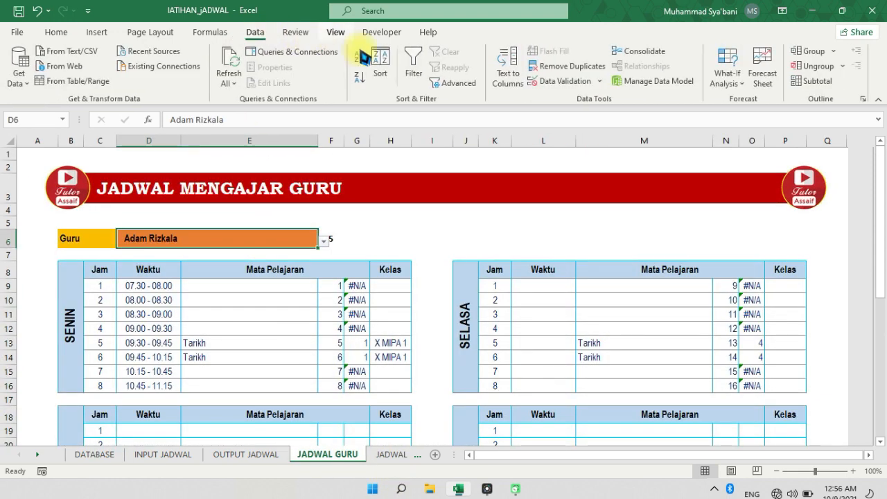
click(557, 81)
click(558, 177)
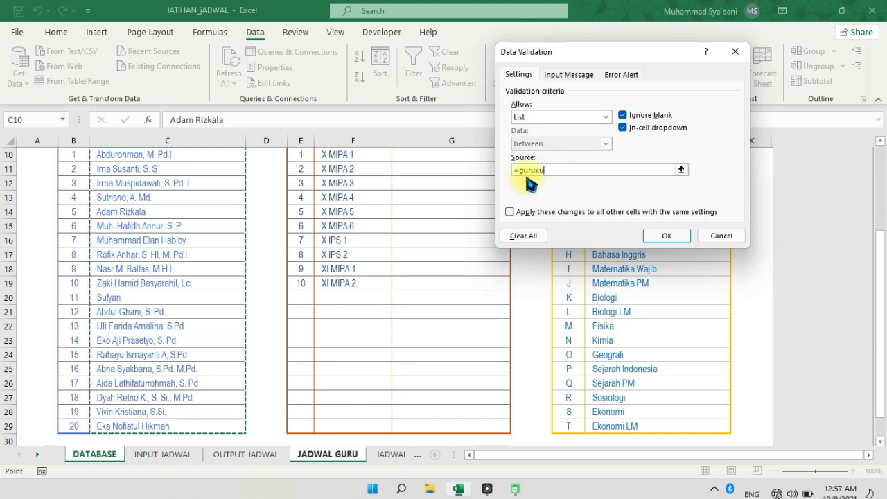
click(719, 236)
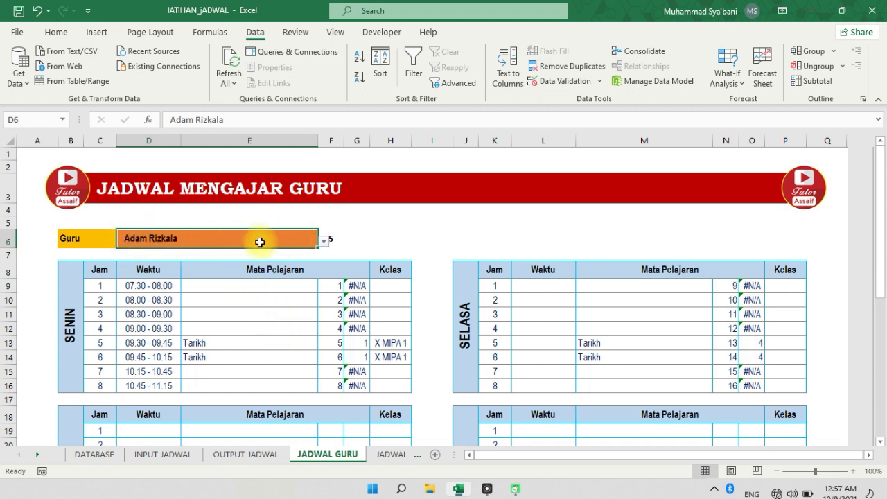
Choose the first teacher from the list in D6, and view the MATCH formula in F6 before and after the choice
click(334, 243)
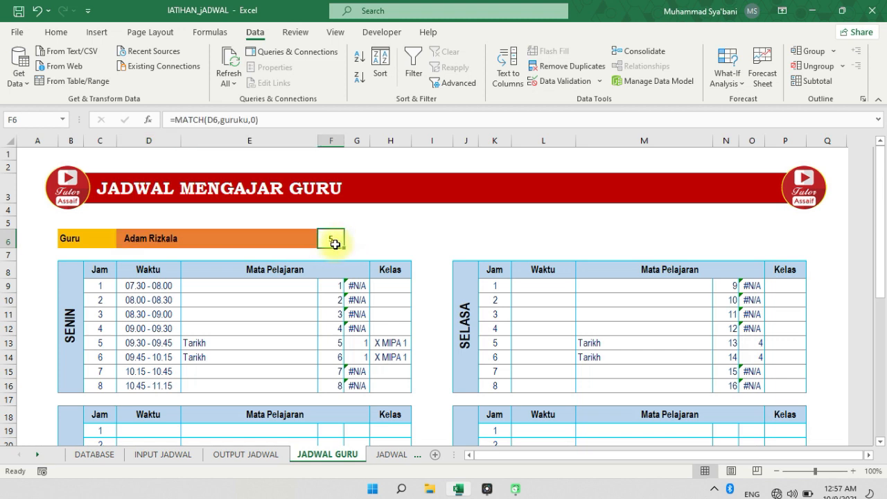
click(297, 246)
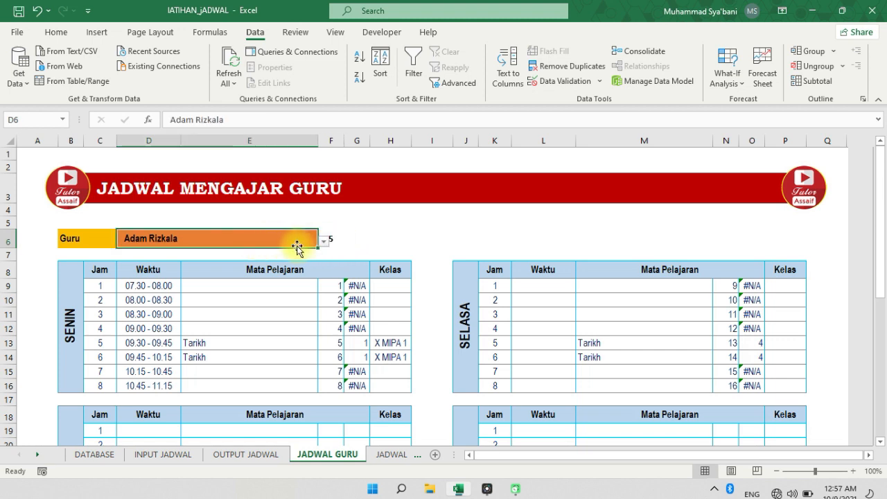
click(324, 240)
scroll(323, 286, up, 2)
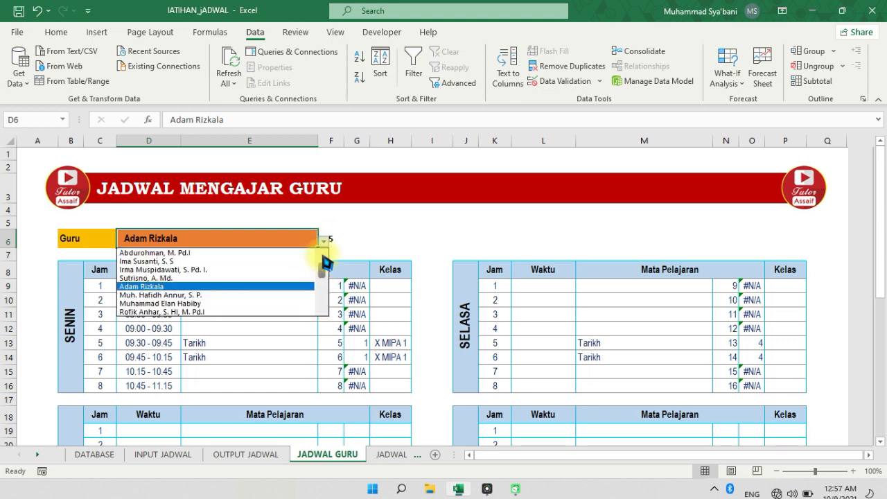
click(263, 253)
click(330, 239)
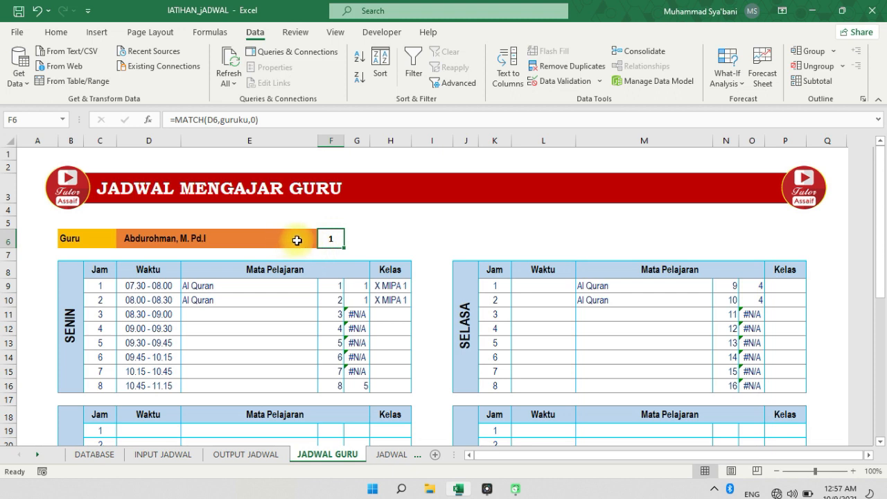
Examine the formula =MATCH(D6,guruku,0) in F6, marking the whole formula and its guruku lookup array on screen
click(754, 471)
drag(264, 112, 215, 105)
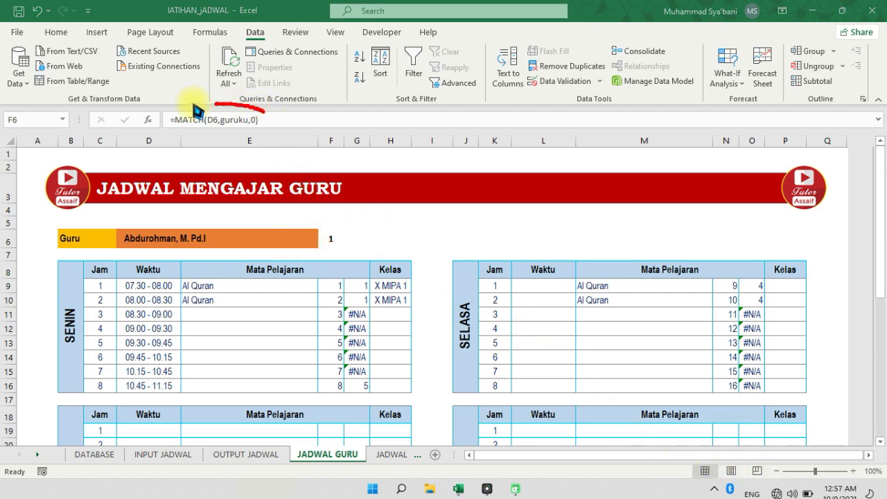
mouse_move(189, 144)
mouse_down()
mouse_move(271, 104)
mouse_move(181, 137)
mouse_up()
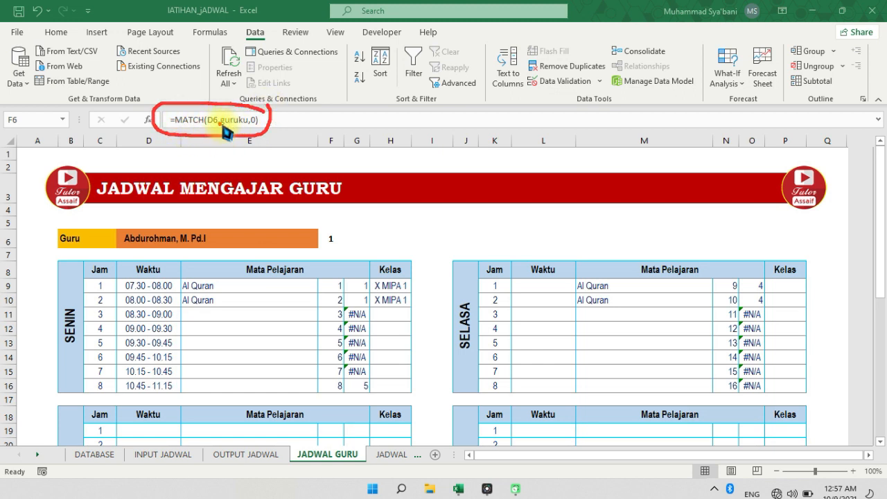
mouse_move(239, 117)
mouse_down()
mouse_move(217, 132)
mouse_move(249, 122)
mouse_up()
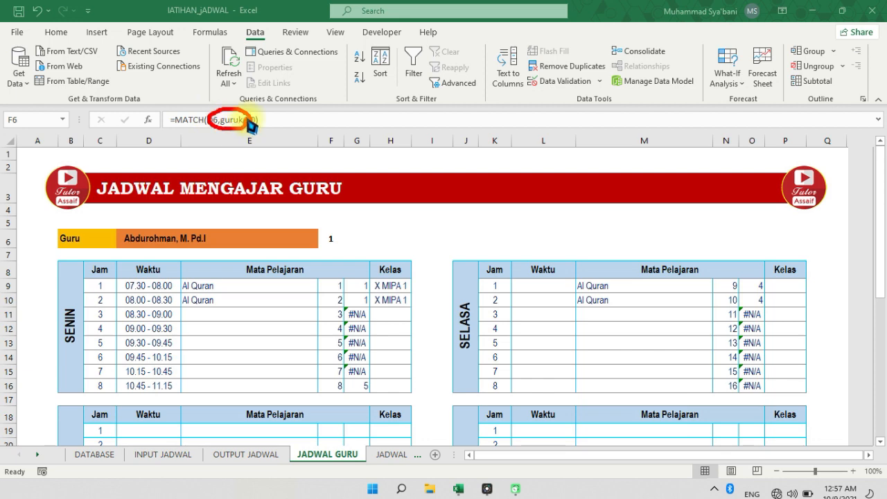
click(758, 462)
Inspect the OFFSET reference of the defined name guruku and the teacher names it covers in the DATABASE sheet
click(342, 68)
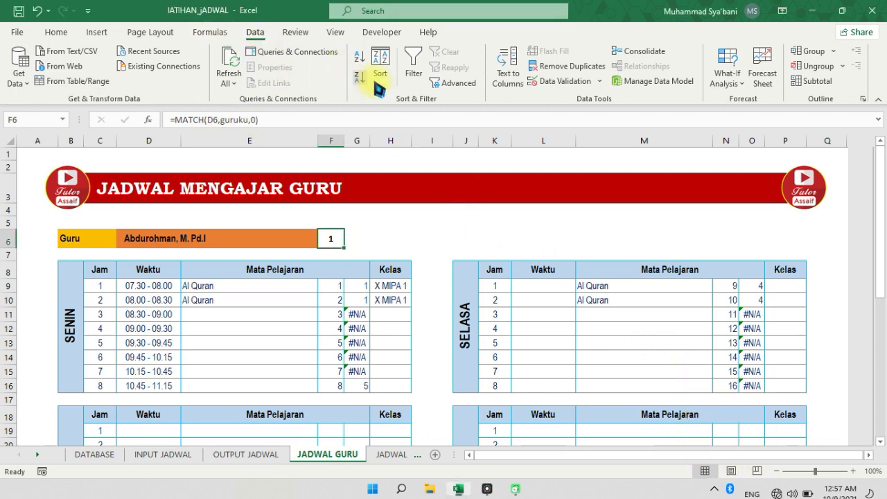
click(211, 32)
click(380, 72)
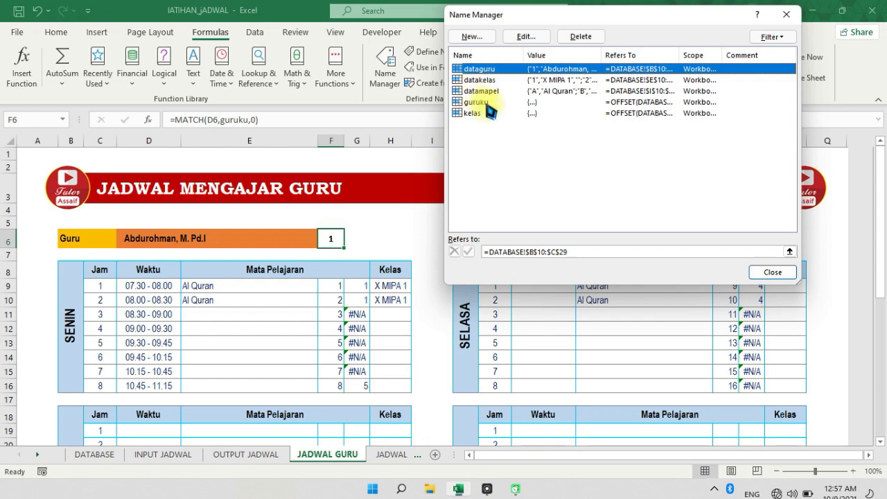
click(485, 102)
click(549, 253)
scroll(138, 235, up, 3)
scroll(143, 277, down, 5)
scroll(141, 345, up, 3)
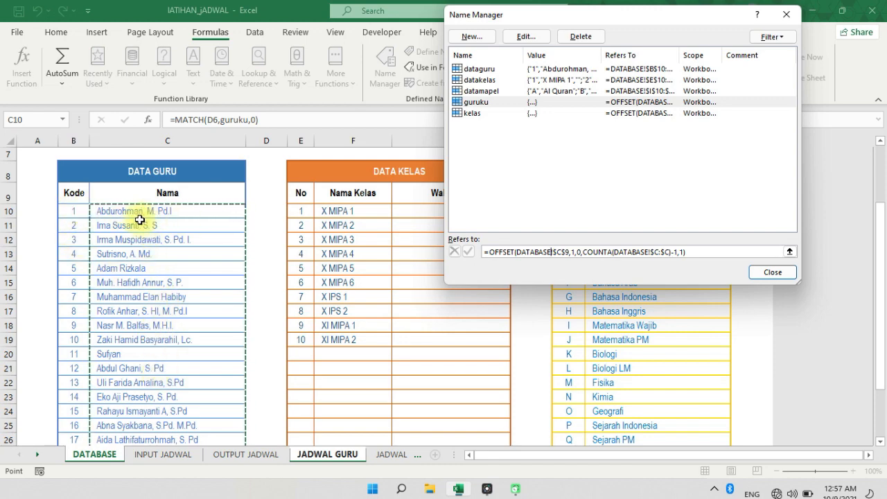
scroll(158, 291, down, 2)
scroll(138, 246, up, 2)
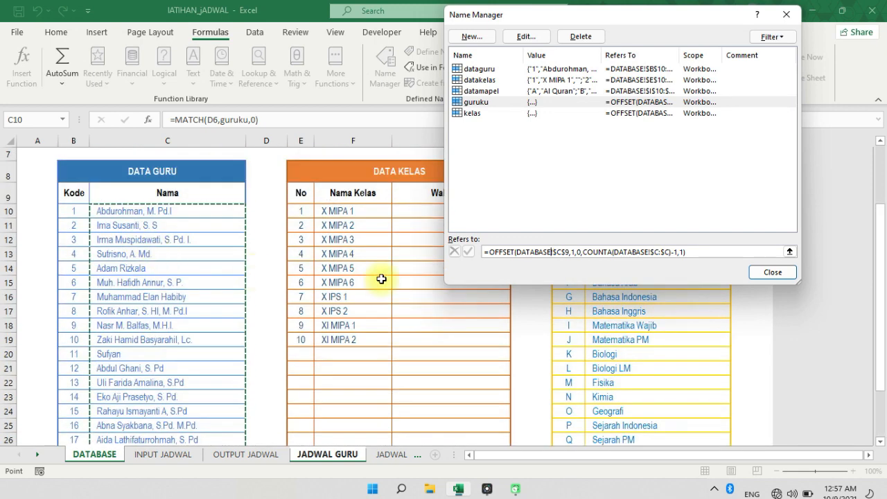
click(776, 271)
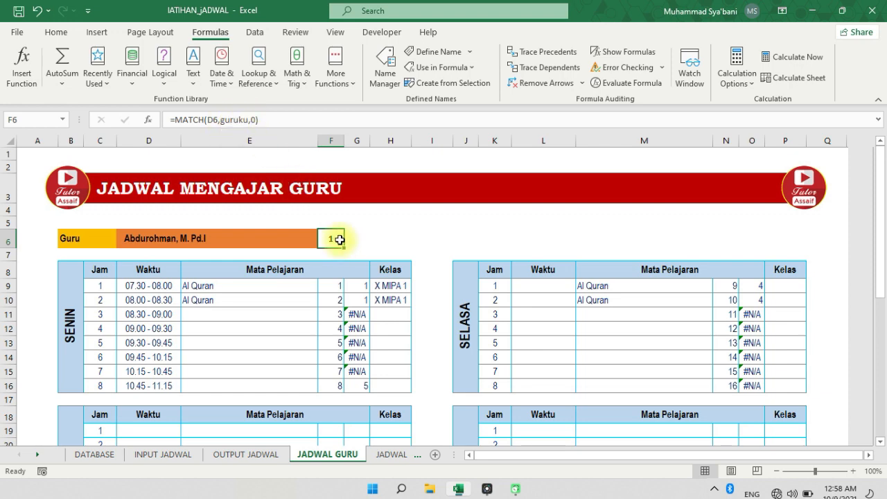
Check the first teacher's code in B10 of DATABASE against the result in F6 of JADWAL GURU
click(95, 453)
click(75, 212)
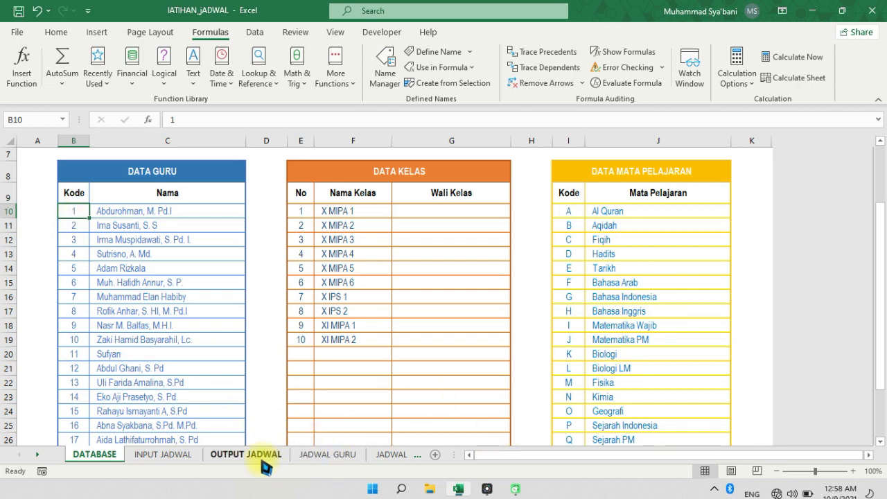
click(315, 458)
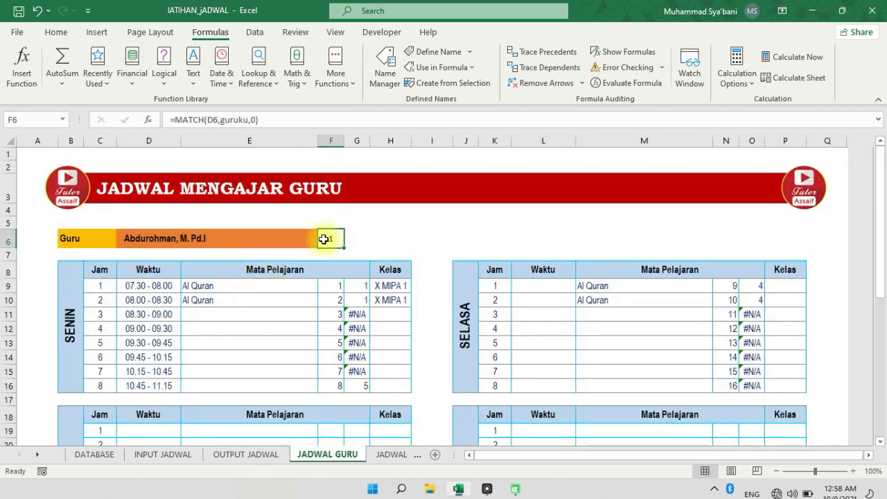
View the Mata Pelajaran formulas in E12 and E9 of the SENIN table on JADWAL GURU
scroll(317, 279, down, 1)
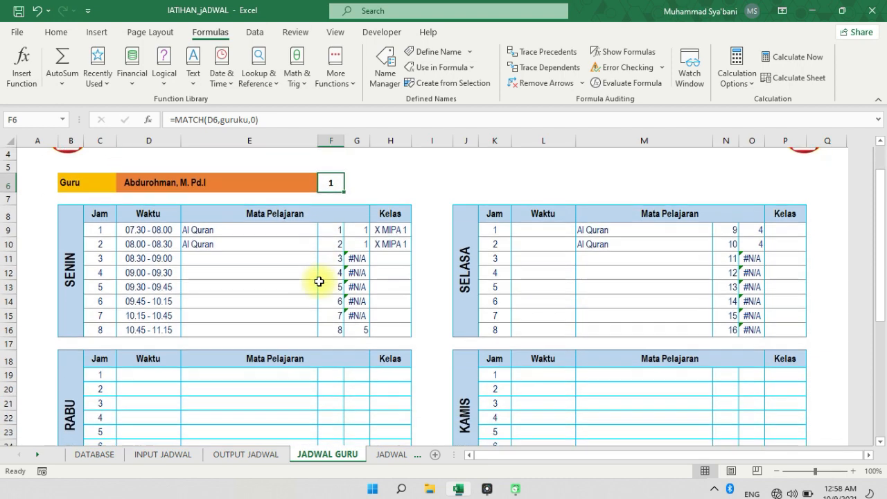
click(297, 275)
scroll(210, 250, up, 1)
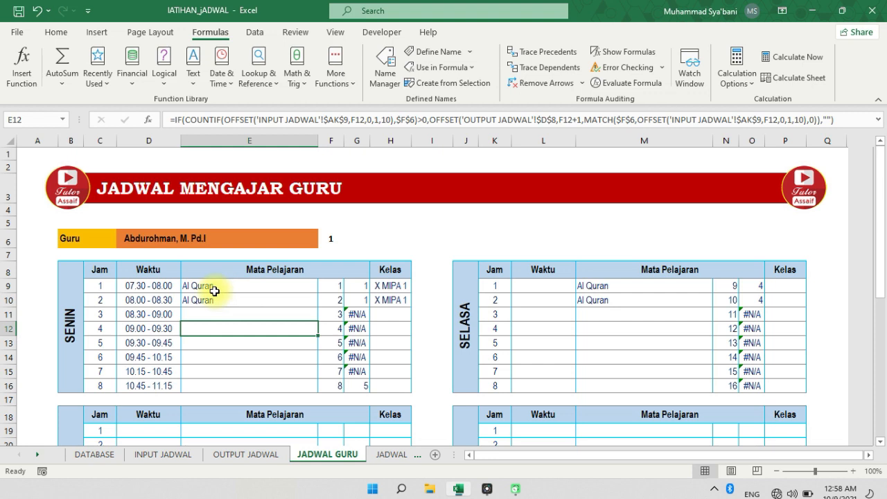
click(212, 287)
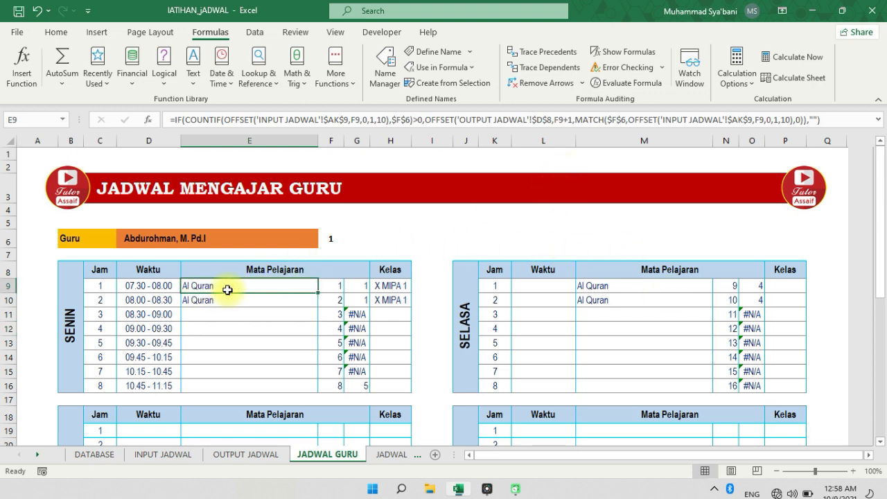
Examine the IF, COUNTIF and OFFSET formula in E9, marking its reference to 'INPUT JADWAL'!$AK$9 on screen
click(749, 469)
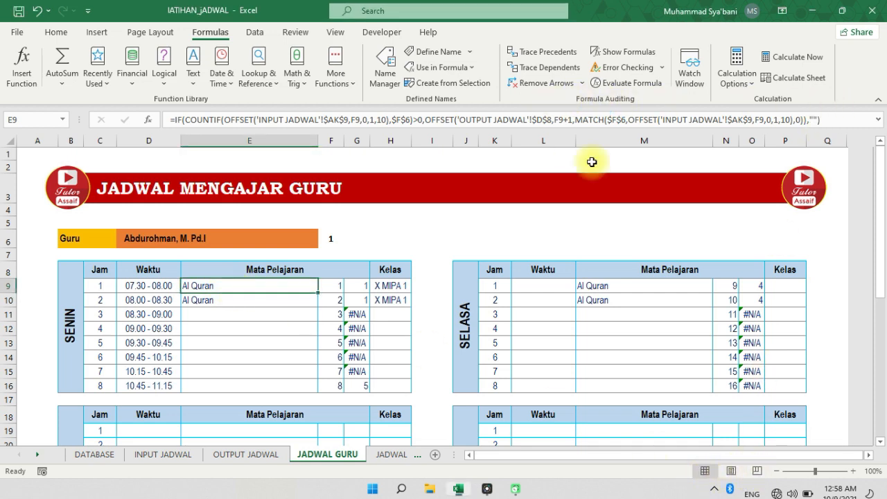
click(753, 466)
mouse_move(826, 110)
mouse_down()
mouse_move(368, 90)
mouse_move(139, 114)
mouse_move(343, 147)
mouse_move(797, 149)
mouse_move(838, 113)
mouse_up()
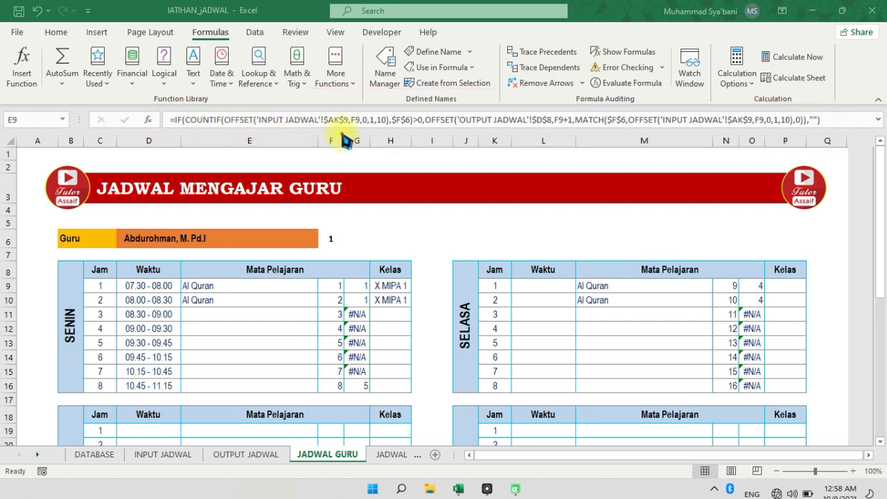
mouse_move(338, 129)
mouse_down()
mouse_move(251, 119)
mouse_move(277, 132)
mouse_move(358, 130)
mouse_up()
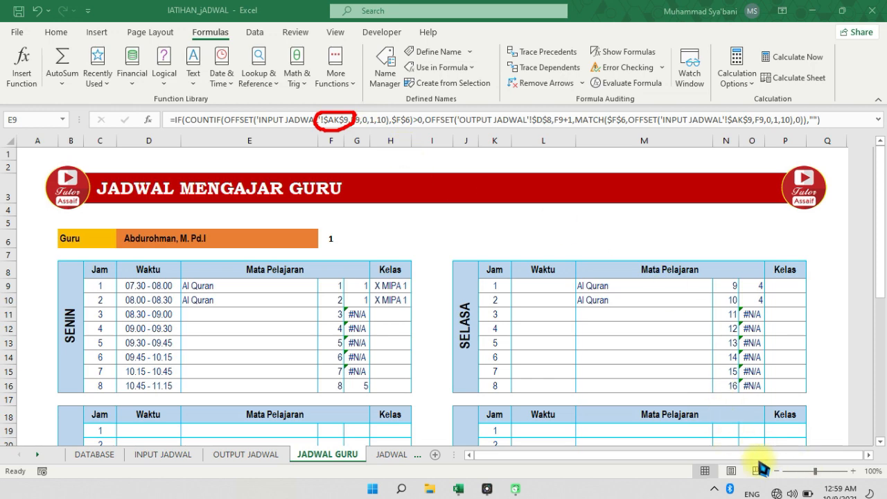
Examine cell AK9 above TABEL BANTU KODE GURU on the INPUT JADWAL sheet, marking its E heading on screen
click(155, 456)
drag(582, 455, 688, 460)
click(689, 289)
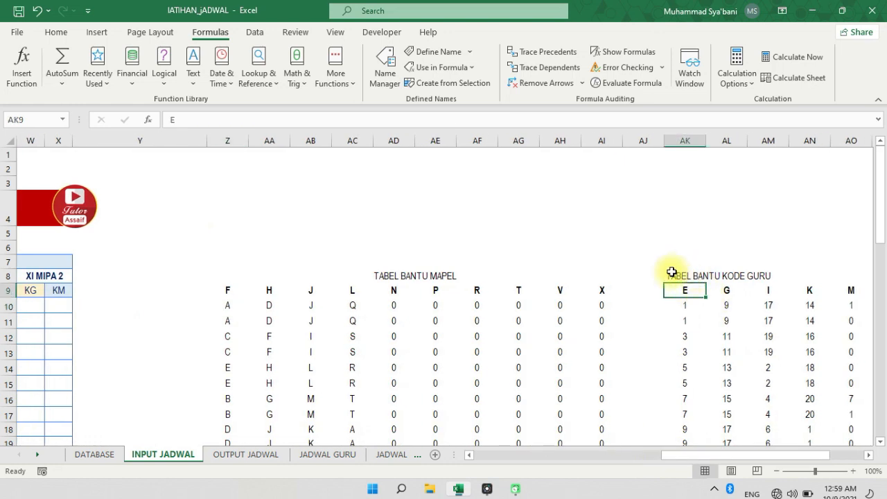
click(751, 469)
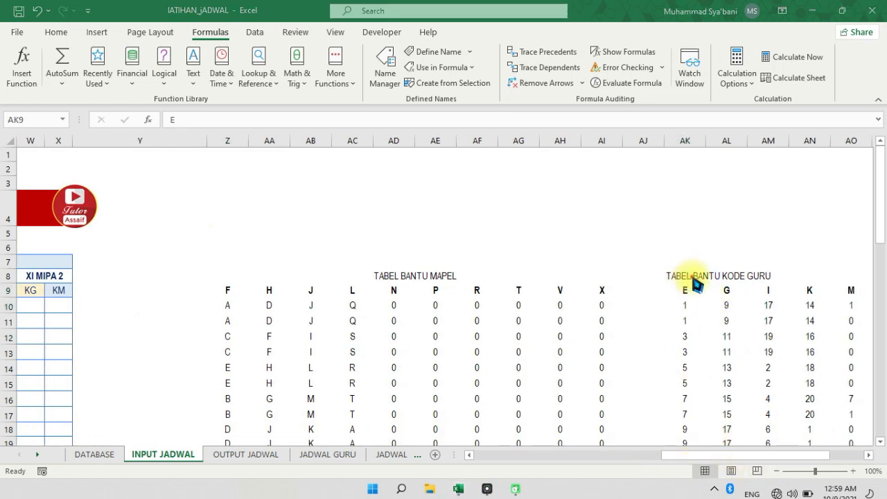
mouse_move(679, 282)
mouse_down()
mouse_move(691, 305)
mouse_move(696, 284)
mouse_move(682, 277)
mouse_up()
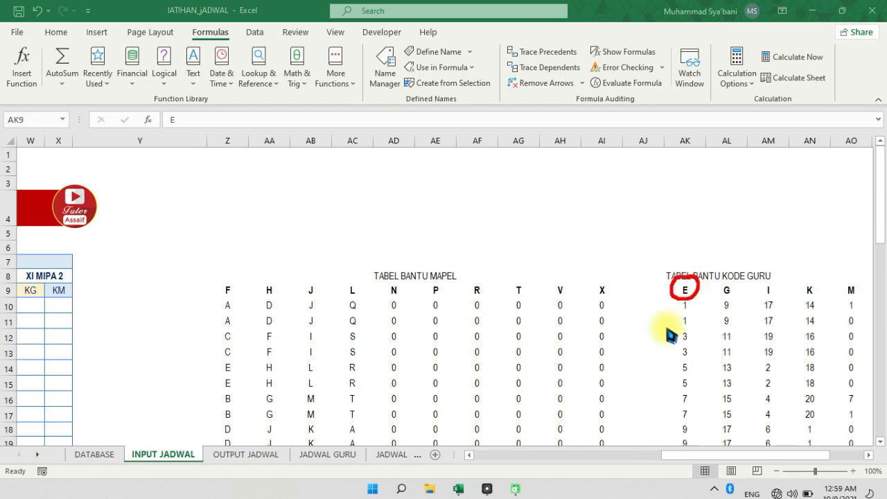
click(754, 469)
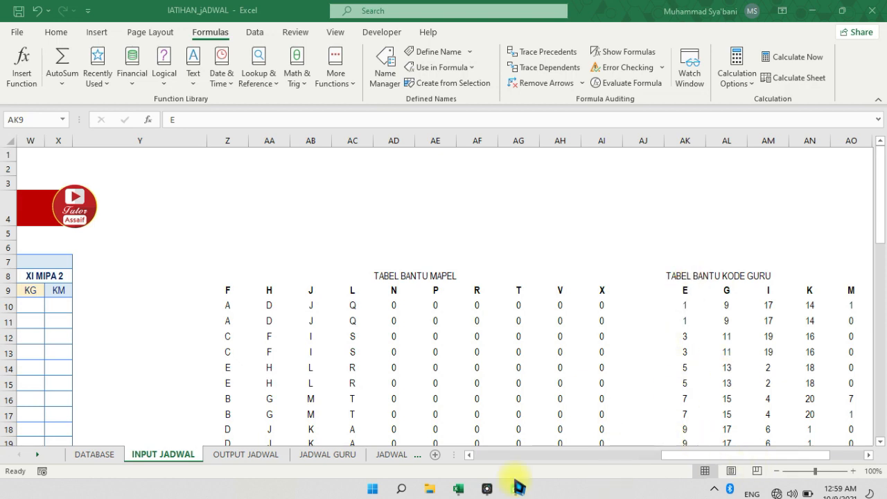
Examine the row numbers in F9 to F16 of JADWAL GURU's SENIN table against the Jam rows and the E9 formula
click(327, 454)
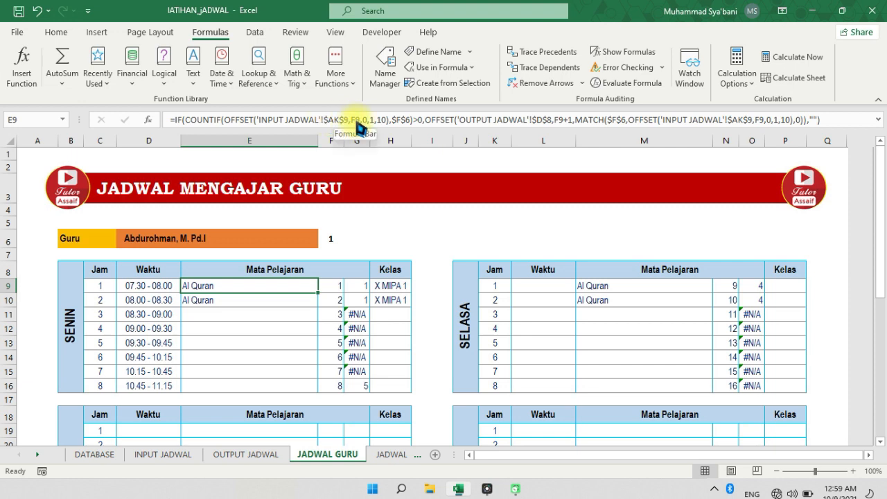
click(332, 288)
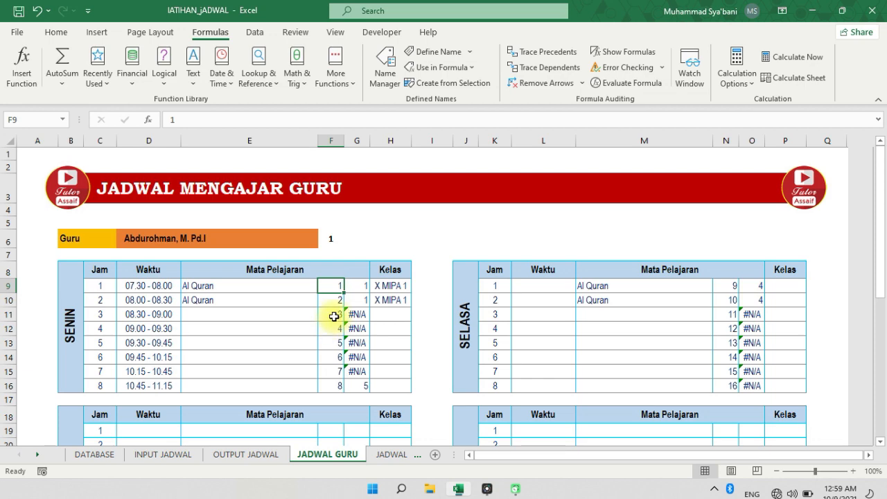
scroll(335, 323, down, 2)
scroll(335, 318, up, 1)
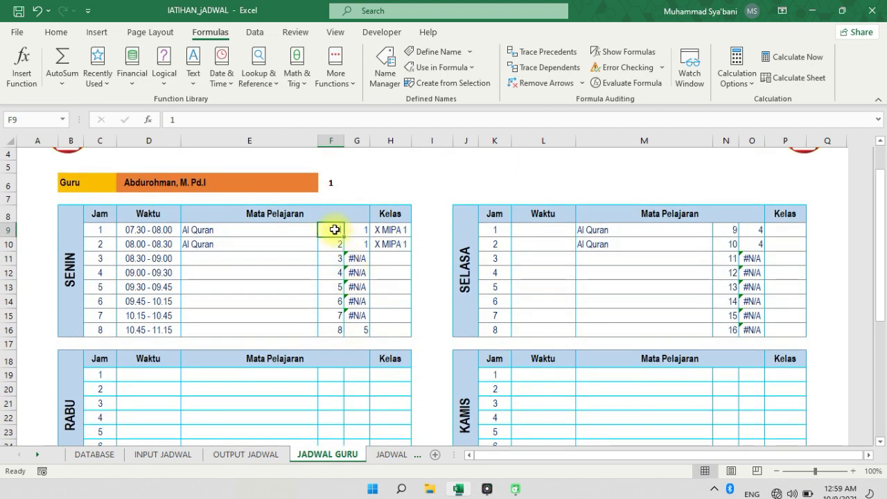
click(208, 231)
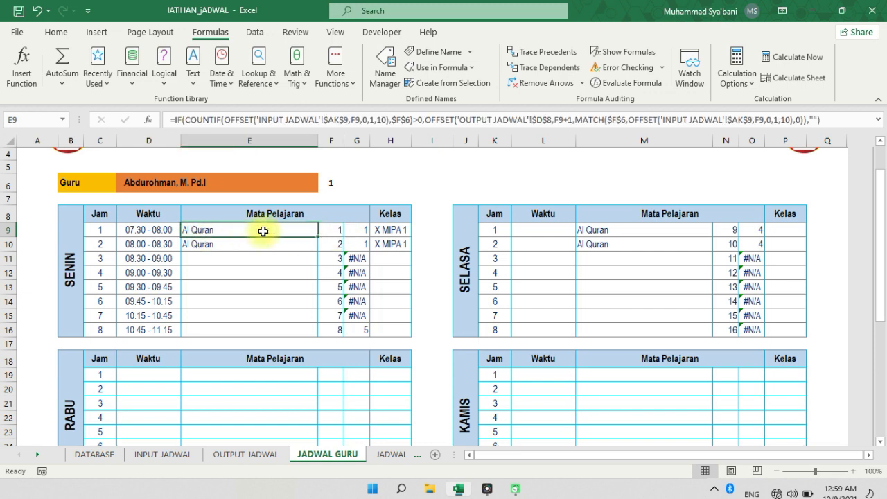
click(104, 232)
drag(103, 231, 316, 233)
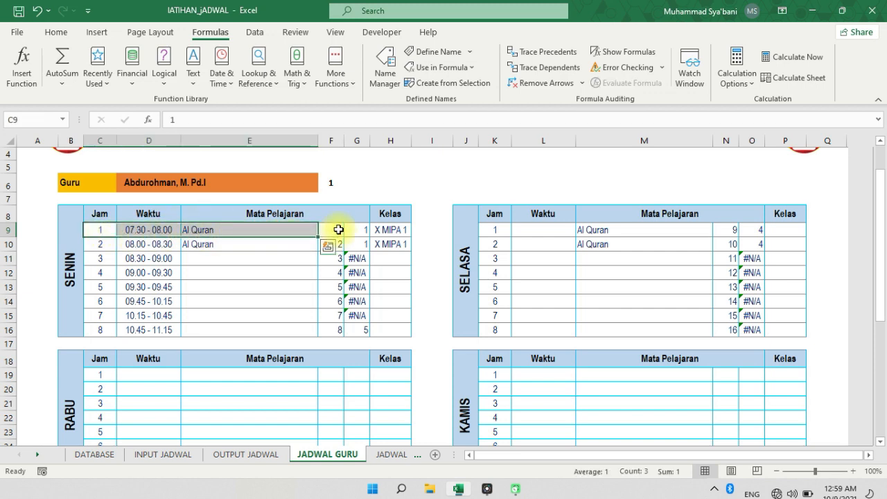
click(338, 229)
drag(103, 244, 324, 245)
click(334, 331)
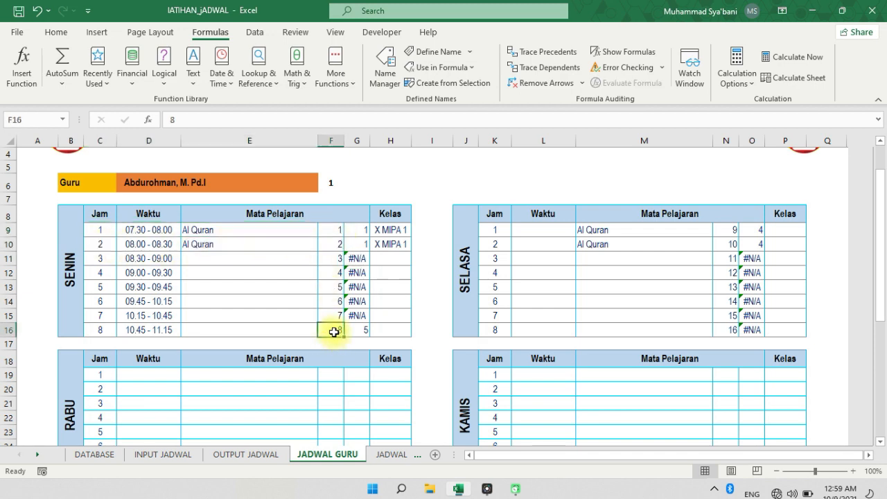
Inspect the Mata Pelajaran formula in M9 and the SELASA row numbers in N9 and N16, comparing them with F16
click(622, 230)
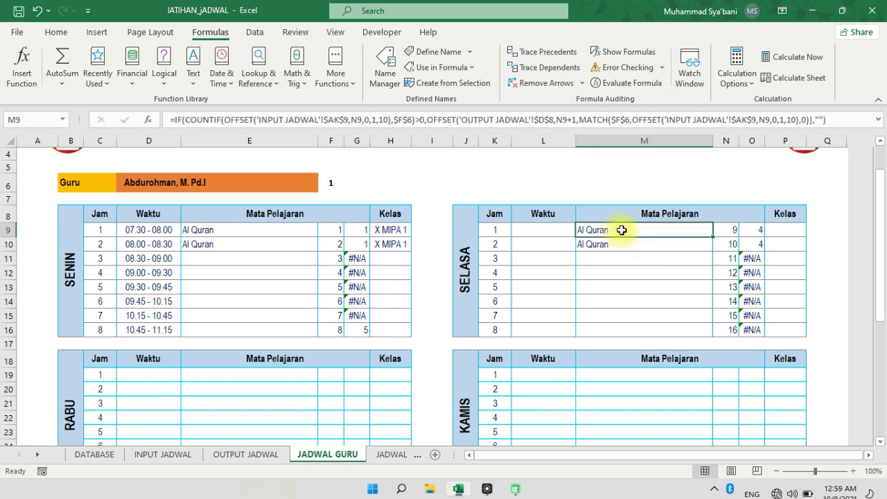
click(733, 231)
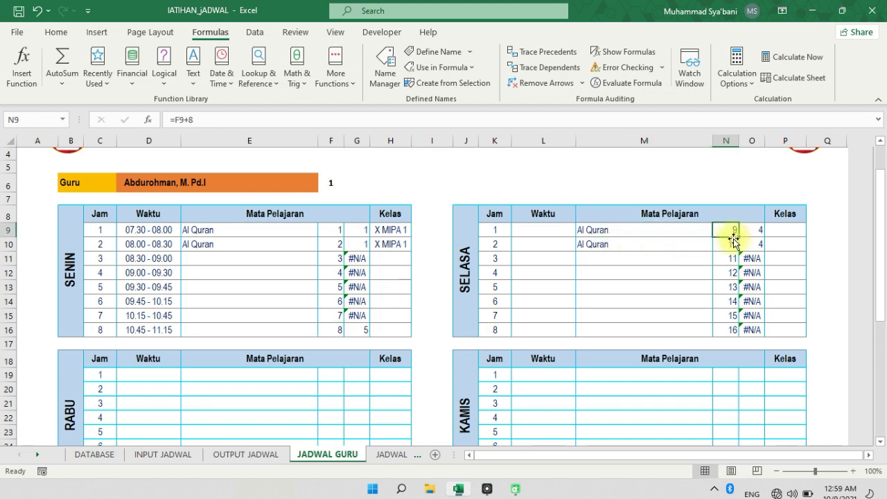
click(336, 334)
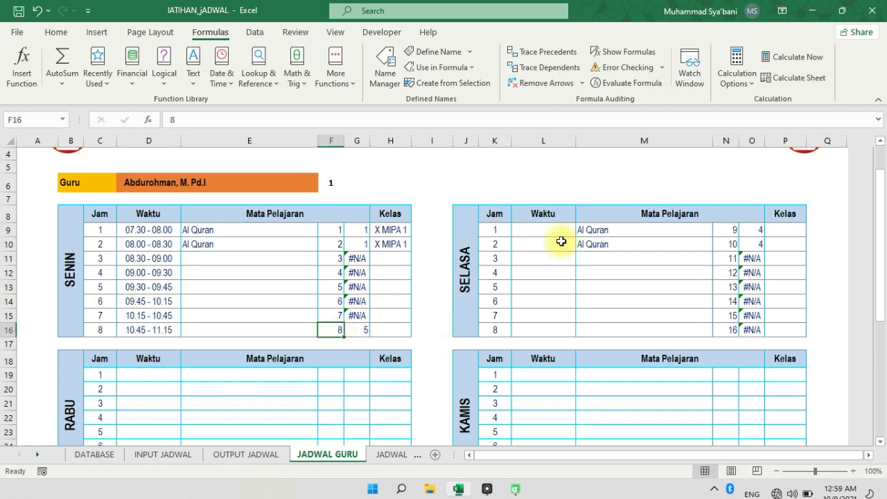
click(729, 230)
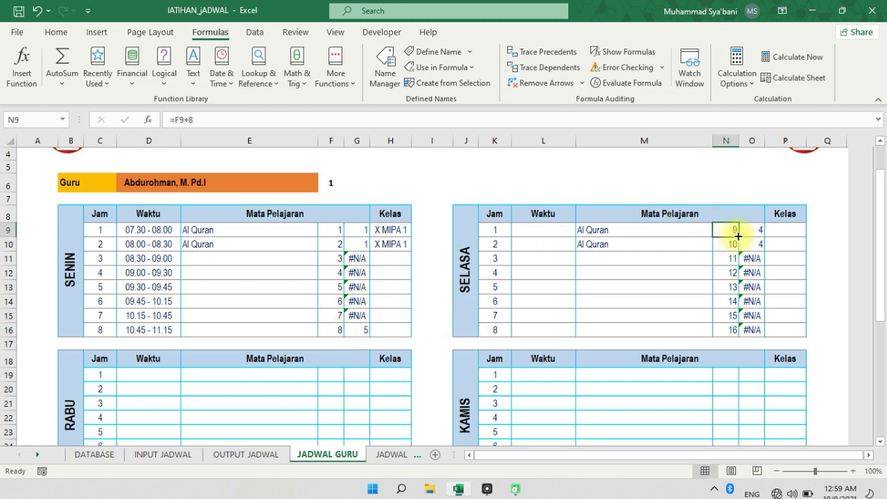
click(729, 331)
Number the helper cells F19 to F26 of the RABU table from 17 to 24 as a filled series
scroll(653, 275, down, 1)
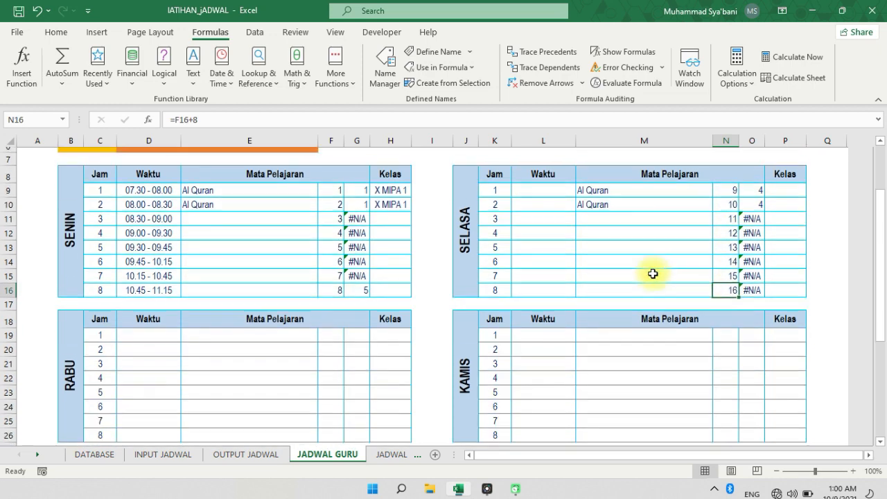
click(326, 327)
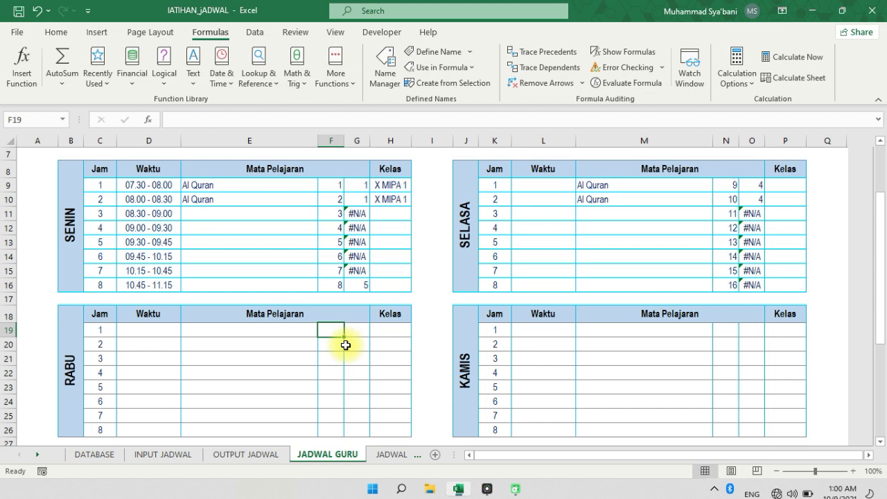
text(17)
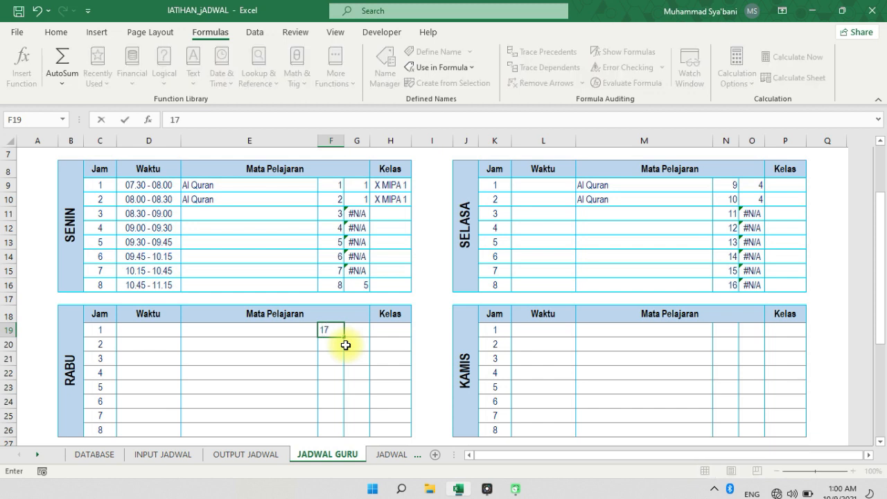
key(Return)
text(1)
key(Return)
drag(334, 332, 345, 430)
click(342, 357)
scroll(339, 386, down, 1)
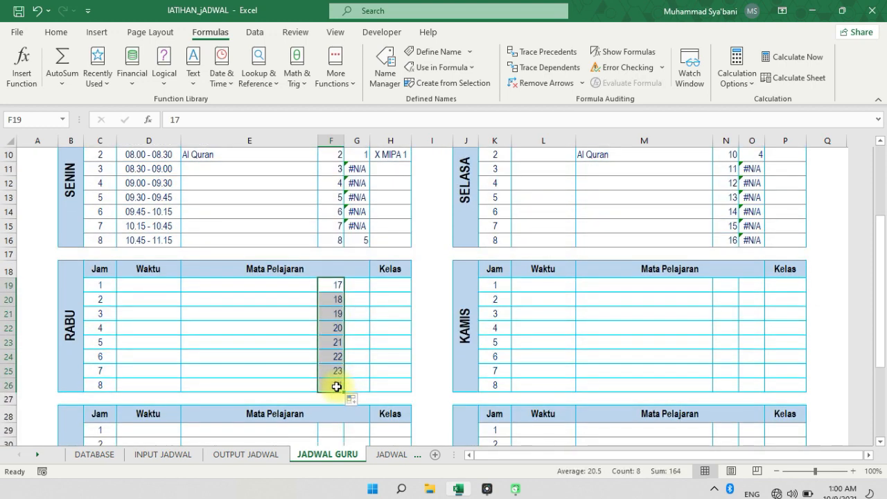
Enter 25 and 26 in N19 and N20 of the KAMIS table and fill the series down to 32 in N26
click(725, 288)
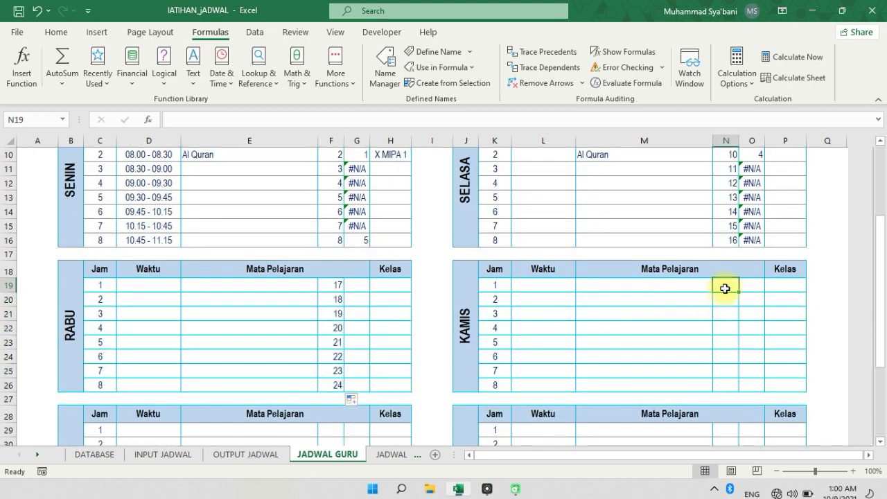
text(25)
drag(724, 290, 726, 296)
click(729, 299)
text(2)
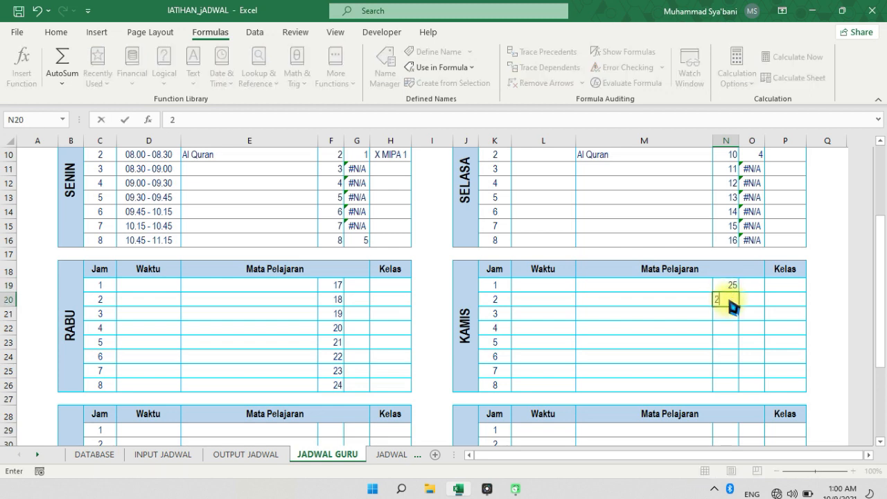
text(6)
drag(728, 290, 737, 305)
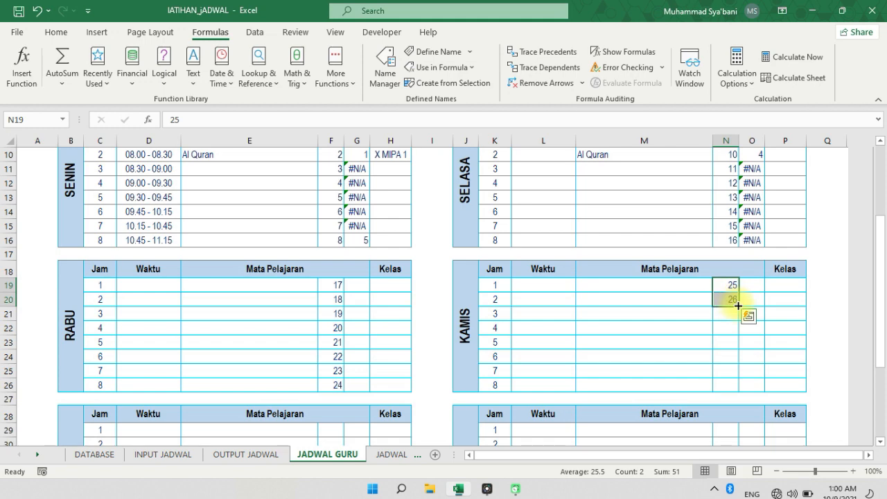
double_click(738, 306)
click(732, 304)
Review the Jam Ke numbering of the SENIN, SELASA and following day blocks on the INPUT JADWAL sheet
scroll(728, 310, down, 2)
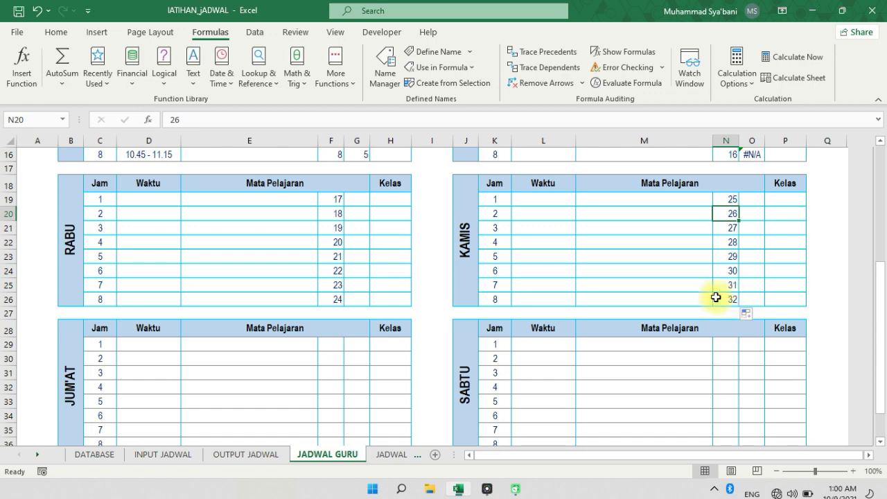
click(166, 455)
click(575, 455)
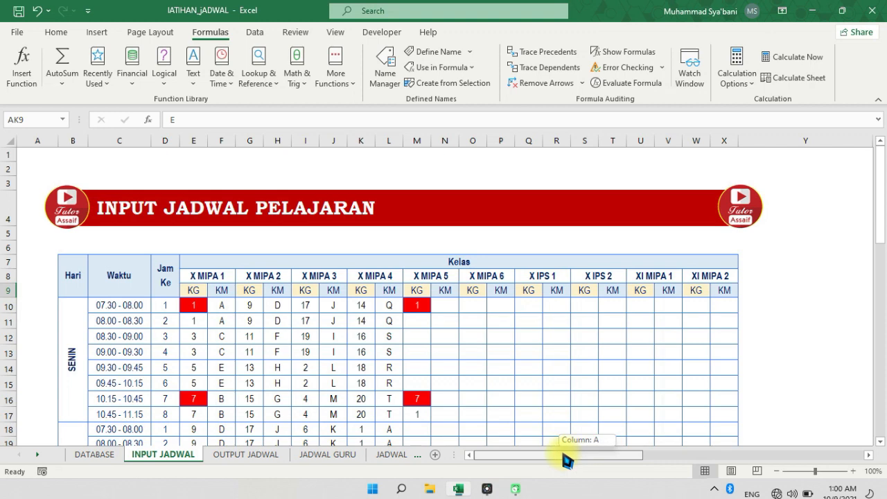
click(174, 306)
click(169, 416)
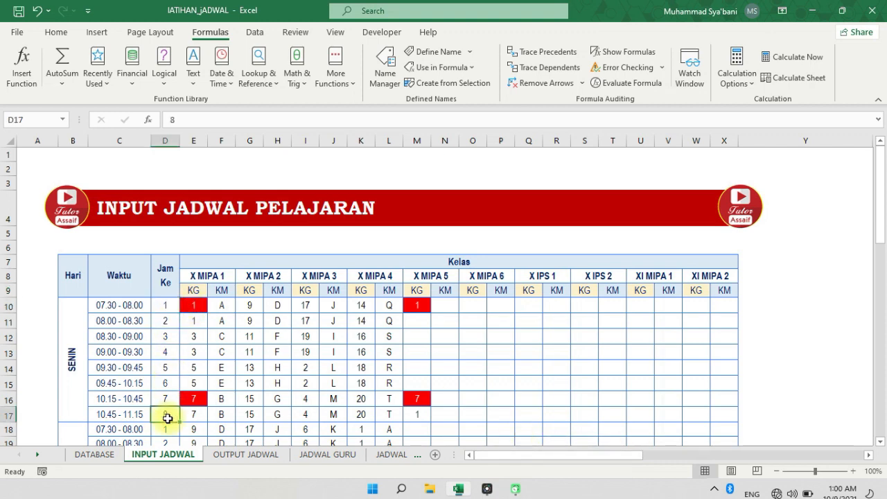
scroll(170, 415, down, 2)
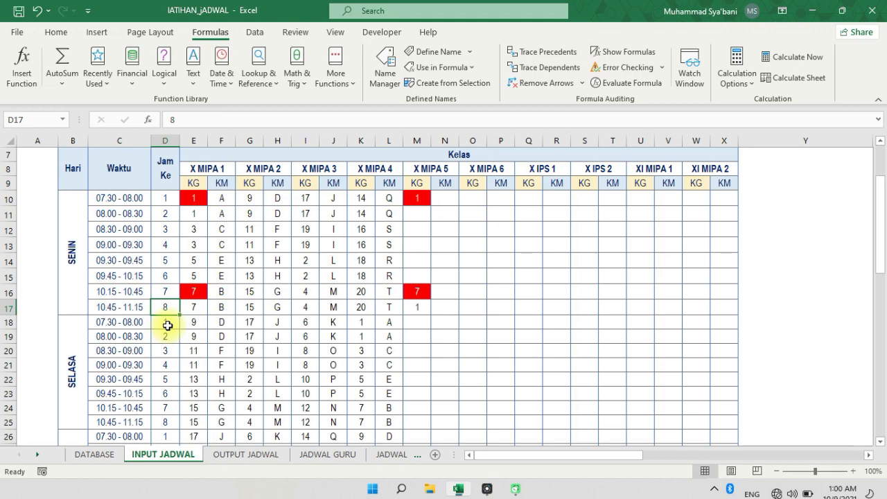
click(169, 351)
scroll(169, 374, down, 6)
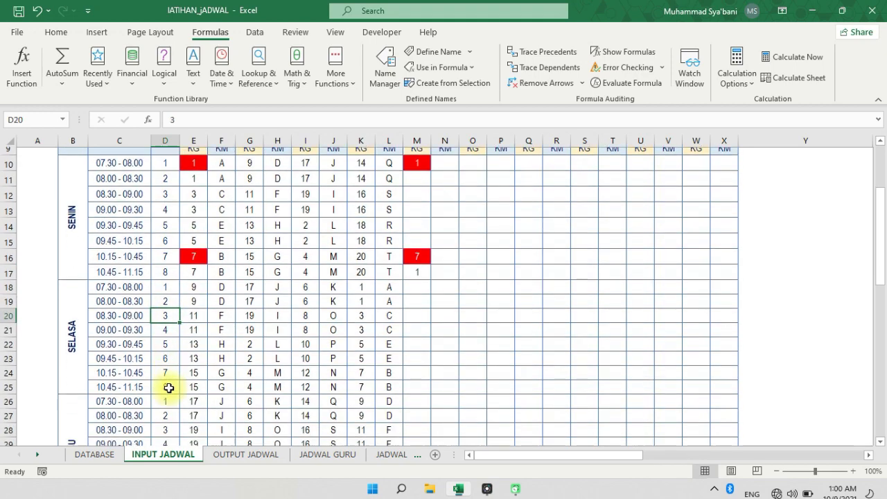
scroll(169, 391, down, 5)
click(167, 393)
Check the SENIN row numbers in F9:F16 of JADWAL GURU against the Mata Pelajaran formulas in E10 and E9
click(327, 454)
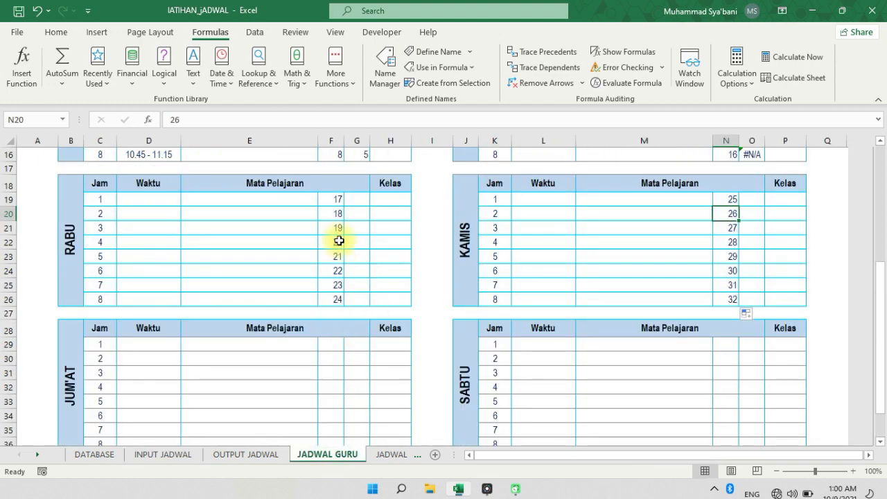
scroll(339, 237, up, 1)
scroll(339, 238, up, 2)
drag(338, 187, 329, 284)
scroll(335, 255, up, 1)
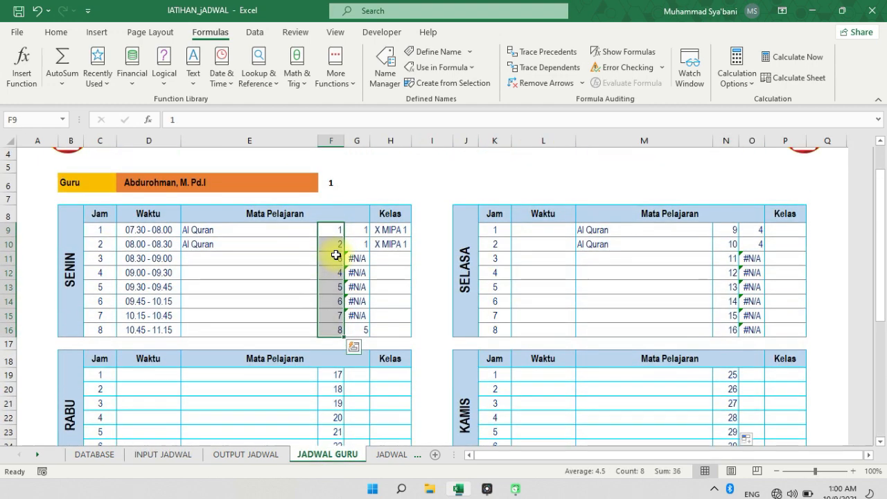
click(336, 231)
click(269, 239)
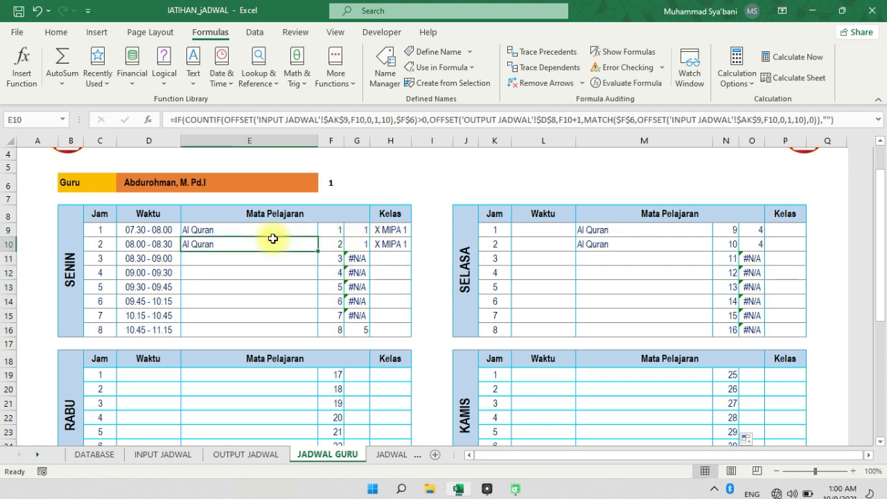
click(257, 231)
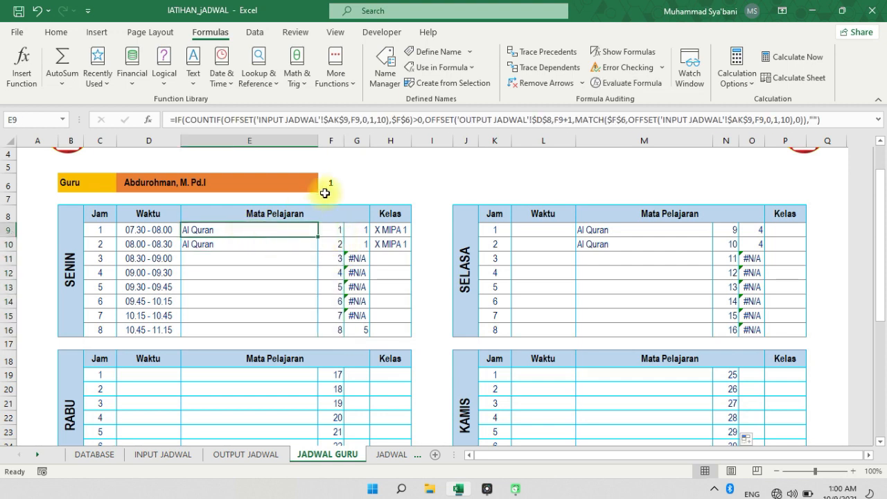
Examine the COUNTIF criterion $F$6 and the OFFSET reference to OUTPUT JADWAL in the Mata Pelajaran formula of E9, leaving the formula unchanged
click(359, 122)
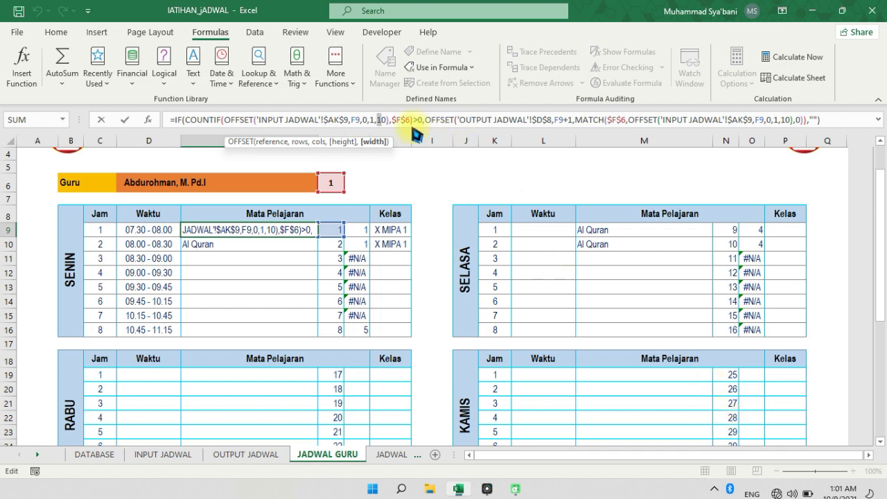
click(401, 119)
click(759, 468)
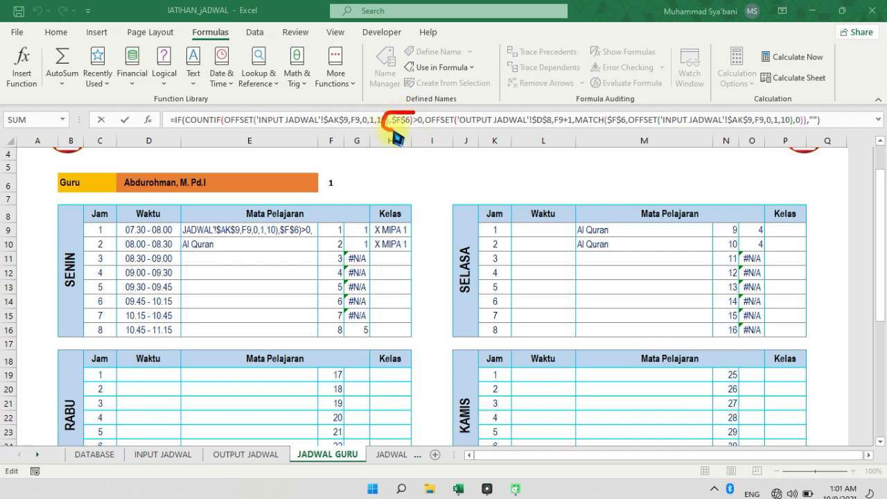
drag(395, 133, 414, 119)
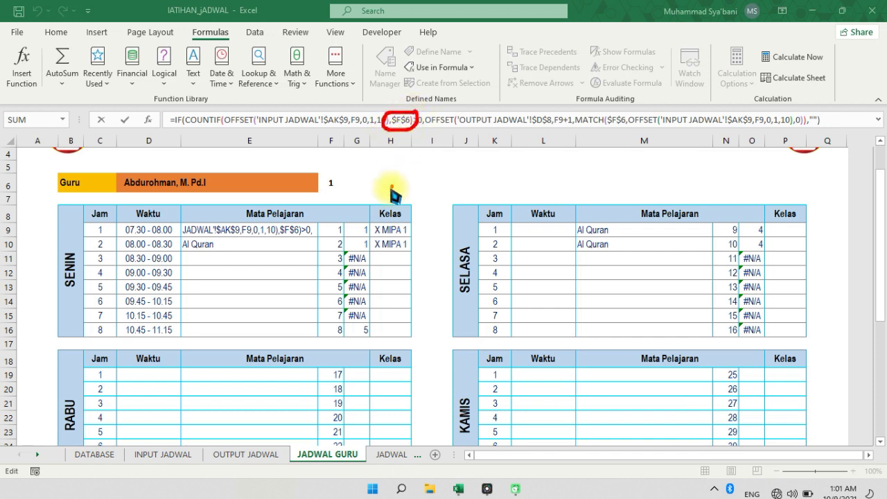
click(761, 465)
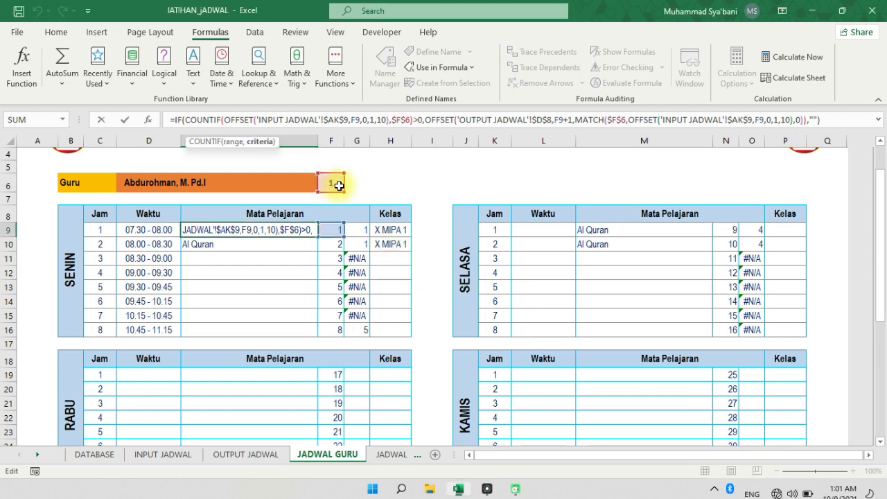
click(759, 468)
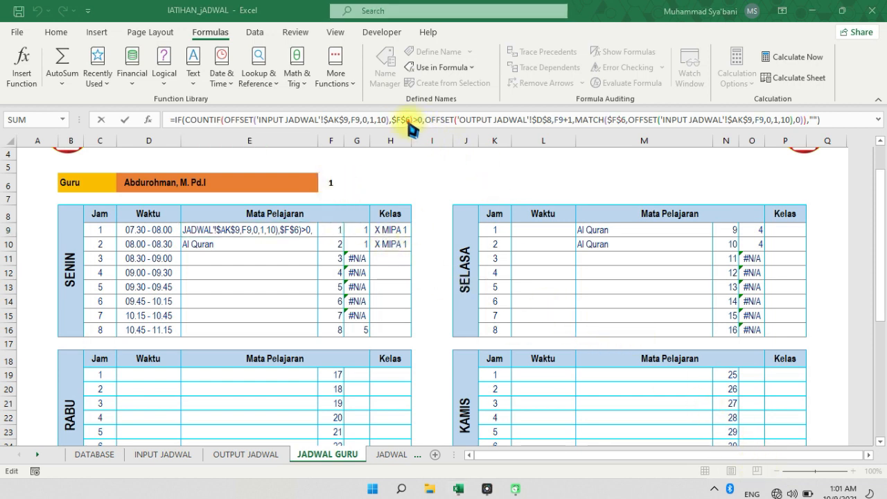
mouse_move(331, 174)
mouse_down()
mouse_move(332, 191)
mouse_move(333, 167)
mouse_up()
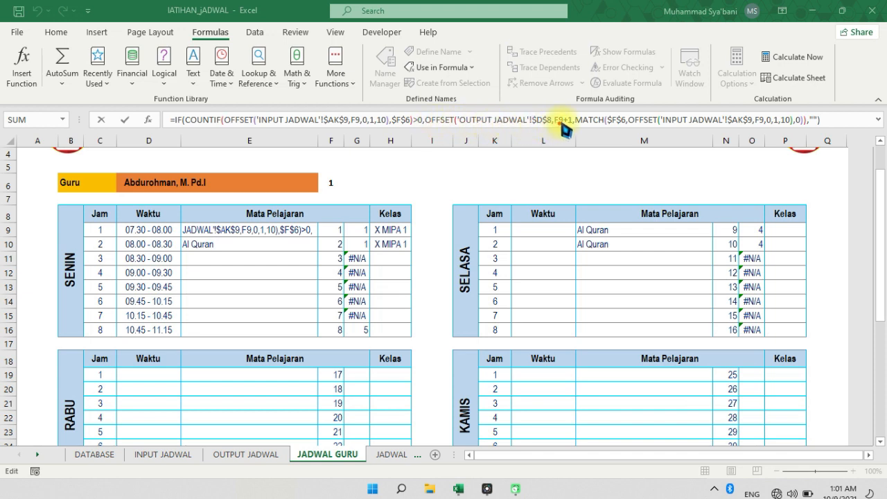
mouse_move(530, 115)
mouse_down()
mouse_move(527, 126)
mouse_move(553, 115)
mouse_up()
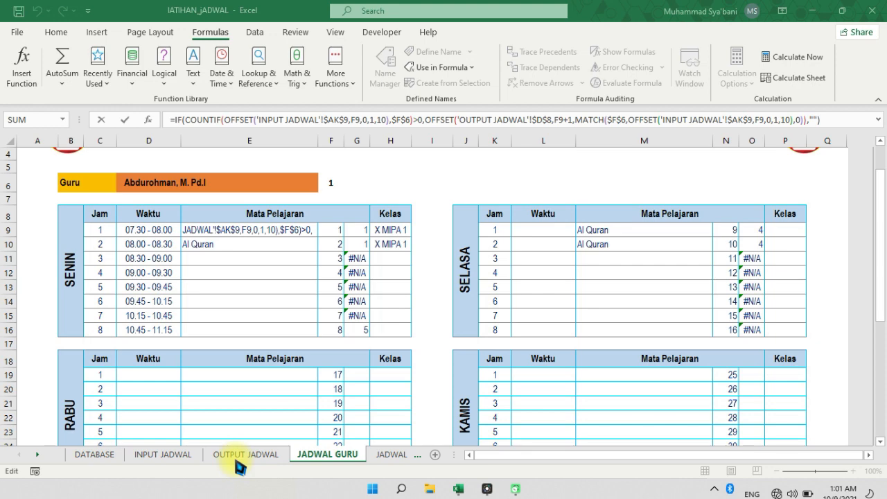
key(Escape)
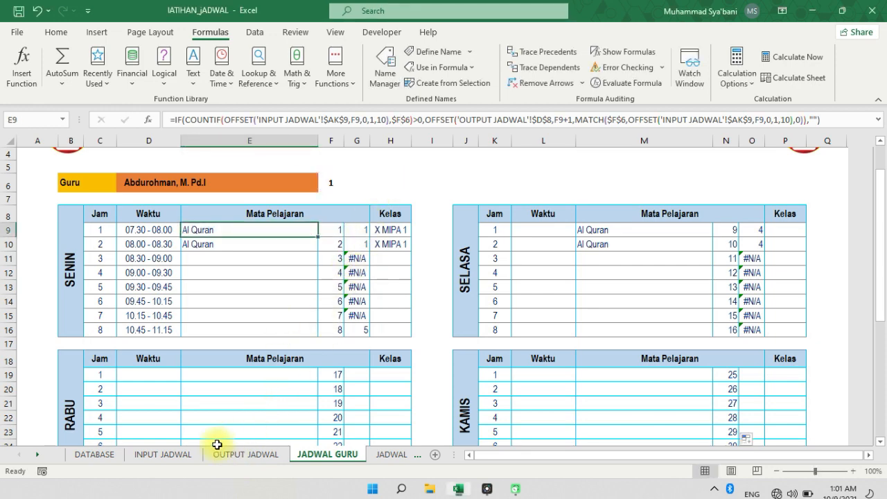
Inspect the merged Jam Ke header and the X MIPA 1 header on the OUTPUT JADWAL sheet to check their cell addresses
click(244, 453)
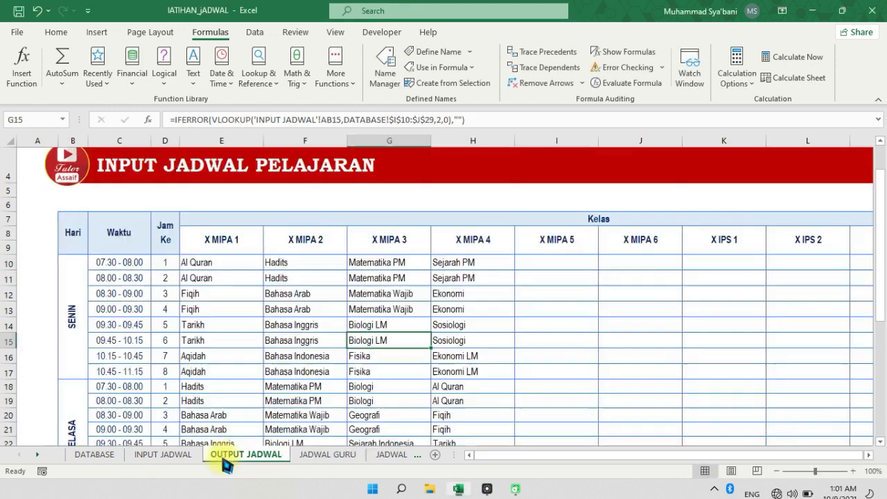
click(169, 238)
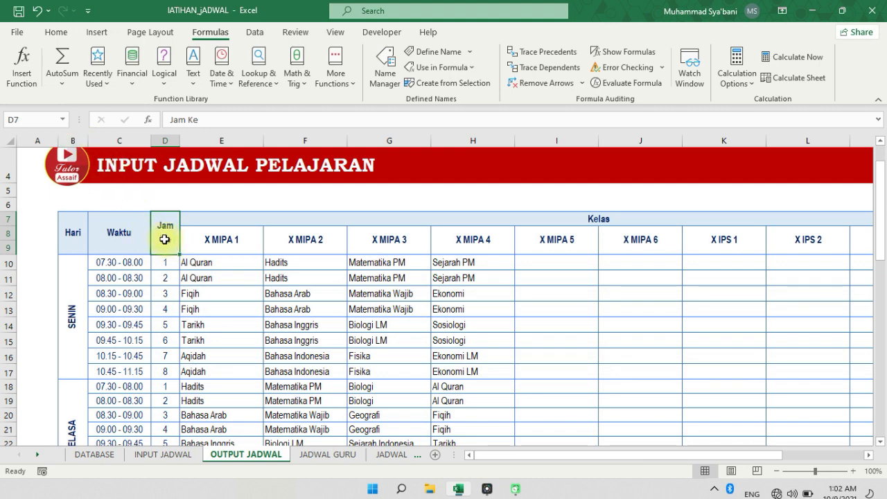
click(208, 238)
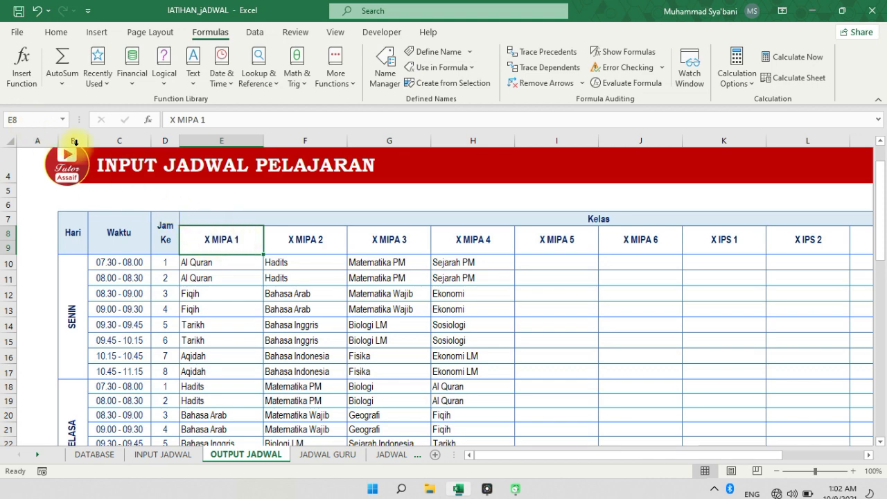
click(168, 240)
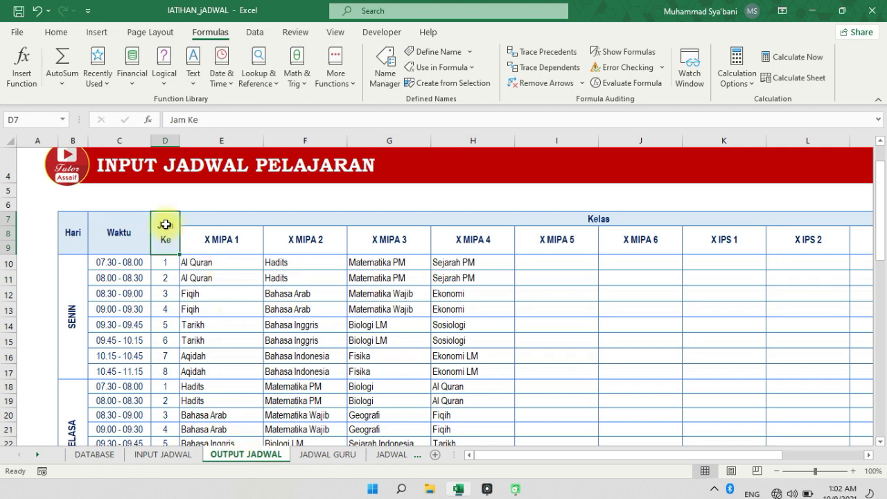
Try a reference to the merged Jam Ke header of OUTPUT JADWAL in K6 of JADWAL GURU, shortened to D8, and discard it
click(332, 455)
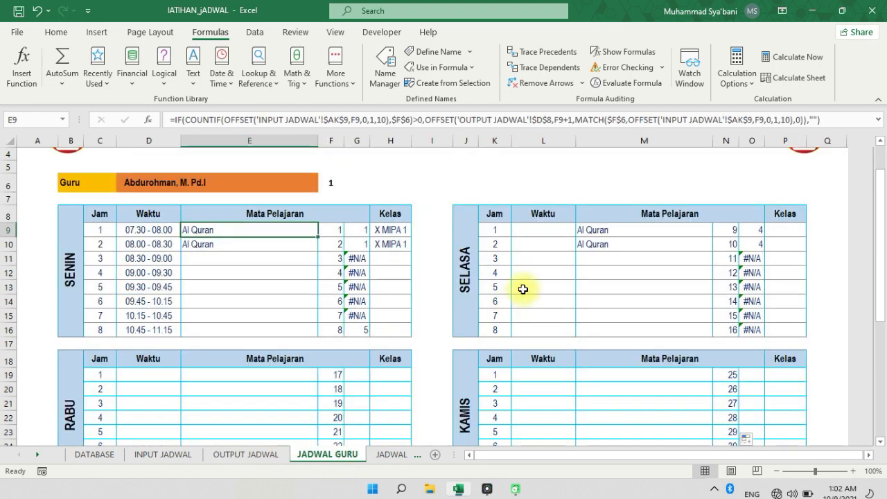
click(490, 183)
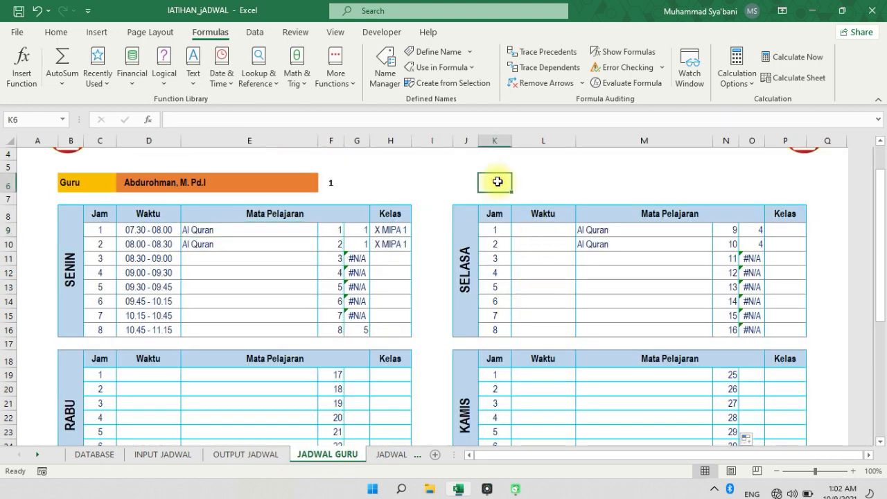
text(=)
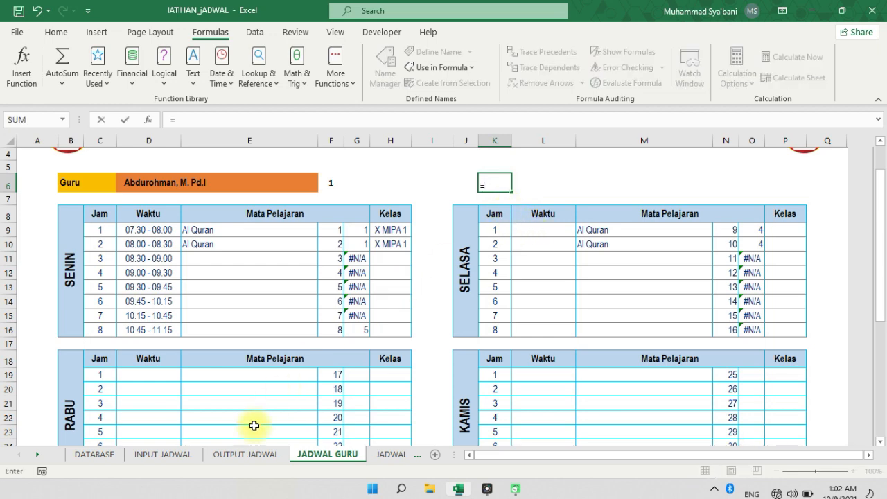
click(235, 455)
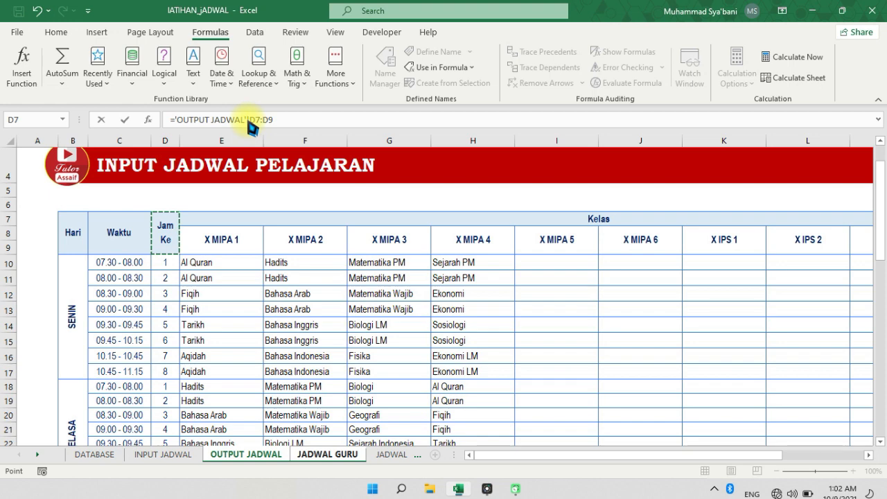
drag(255, 120, 291, 119)
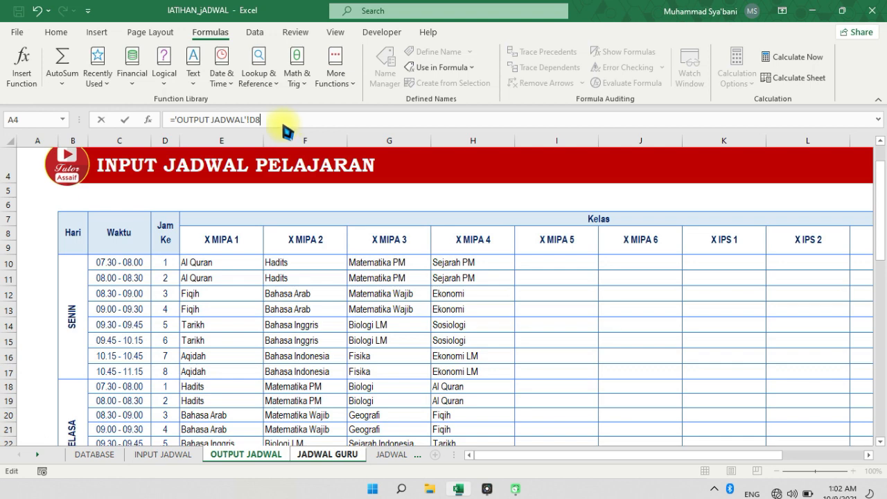
drag(267, 120, 135, 128)
key(Escape)
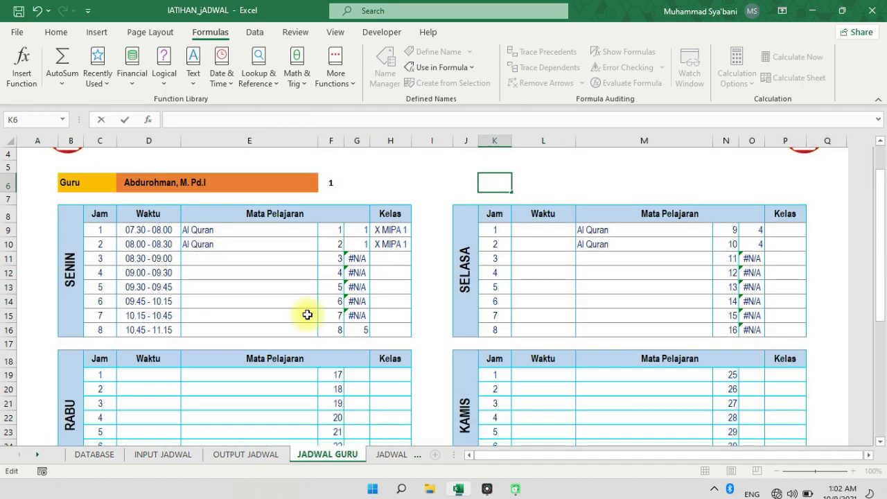
Check the F9+1 row argument in E9's formula against the SENIN Jam Ke numbers and X MIPA 1 subjects on OUTPUT JADWAL
click(291, 230)
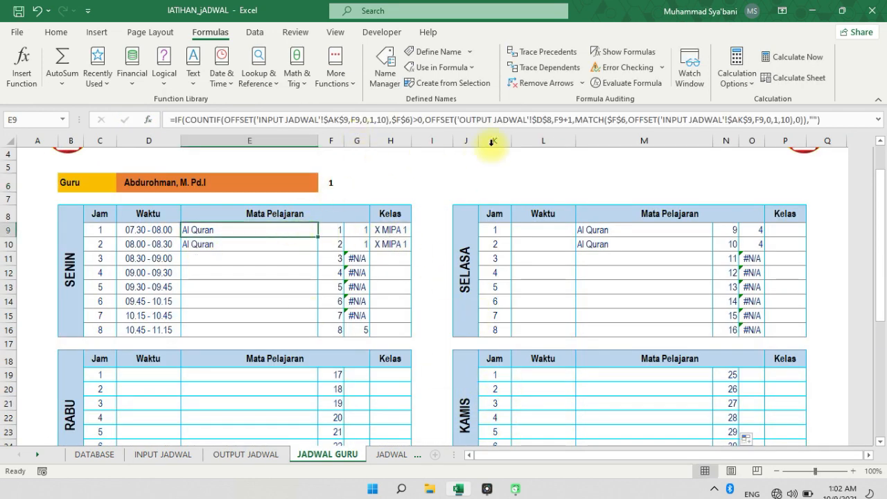
click(558, 122)
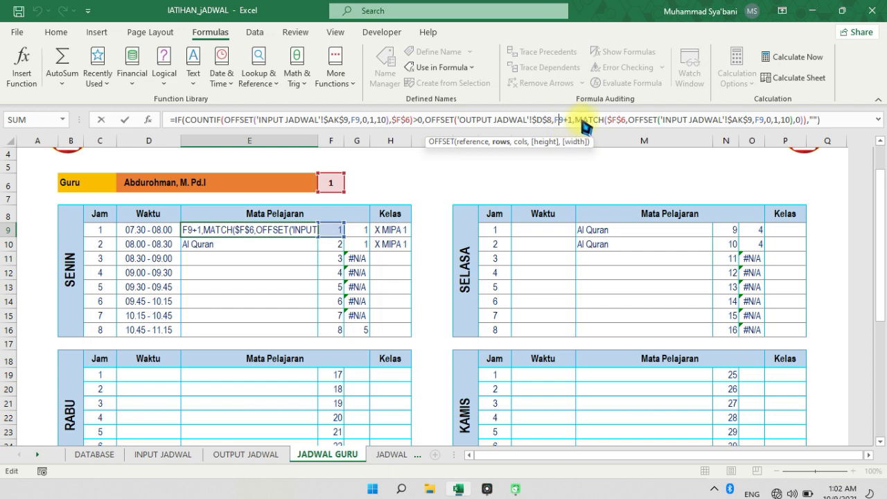
key(Escape)
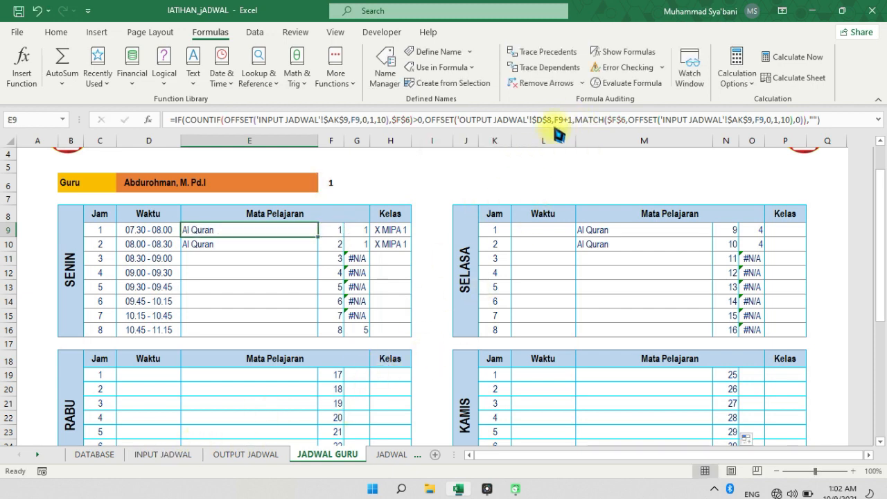
click(239, 454)
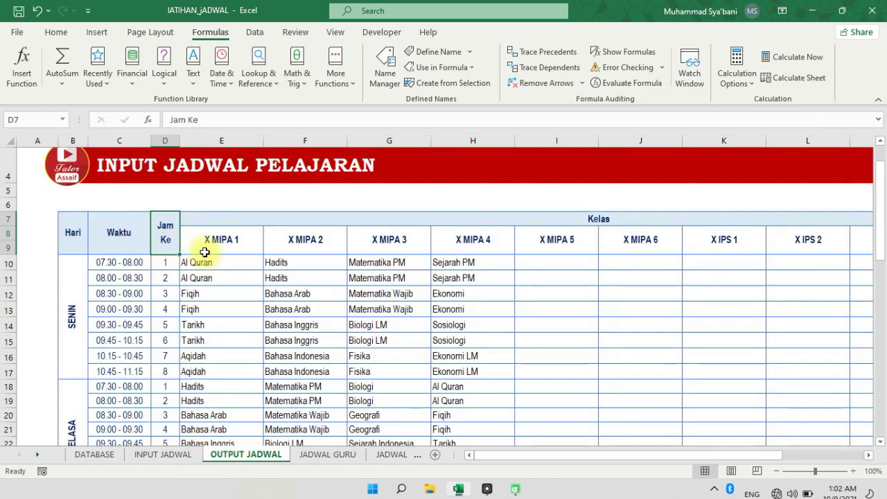
drag(204, 263, 210, 340)
drag(165, 264, 165, 347)
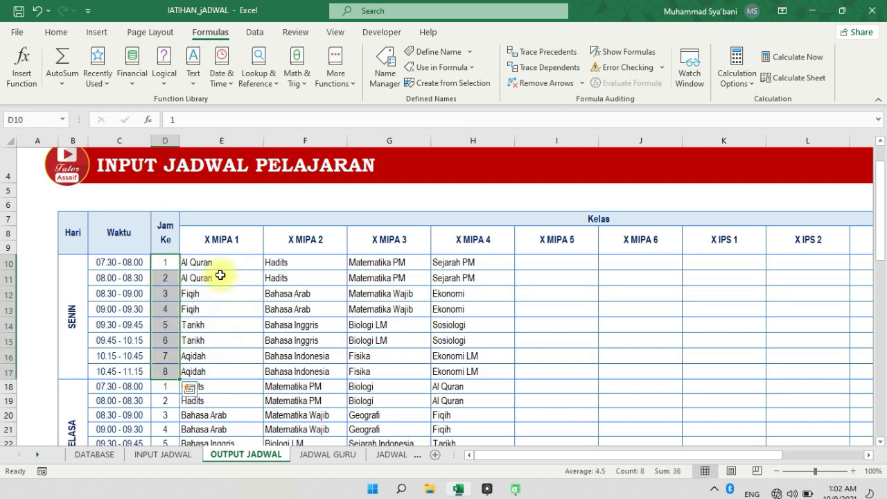
drag(223, 263, 228, 386)
click(237, 266)
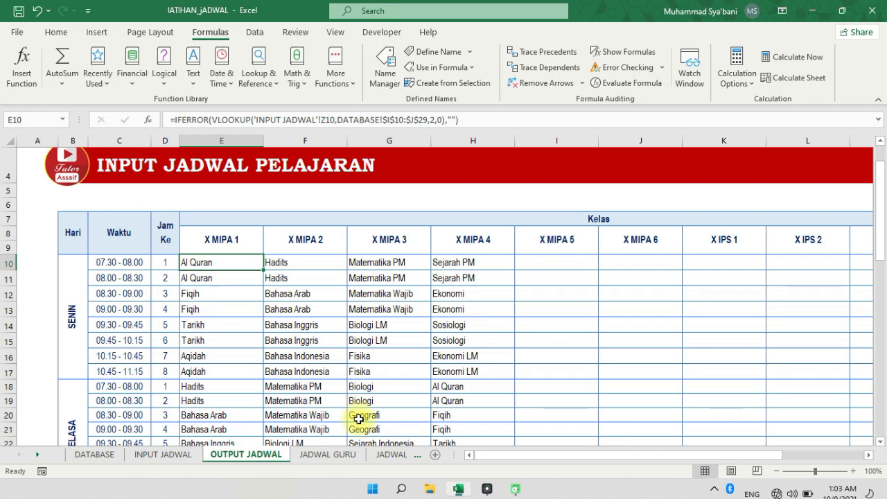
Examine the MATCH part of E9's formula on JADWAL GURU, including lookup value $F$6, row argument F9 and width 10
click(327, 454)
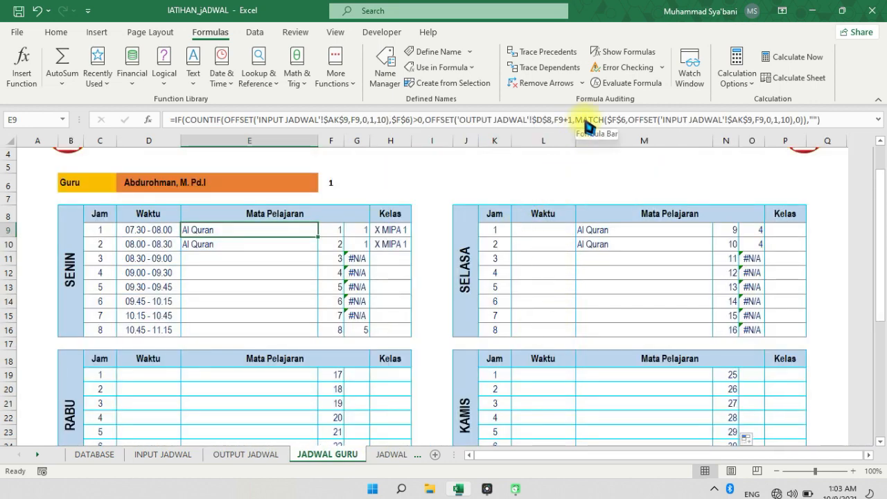
click(617, 121)
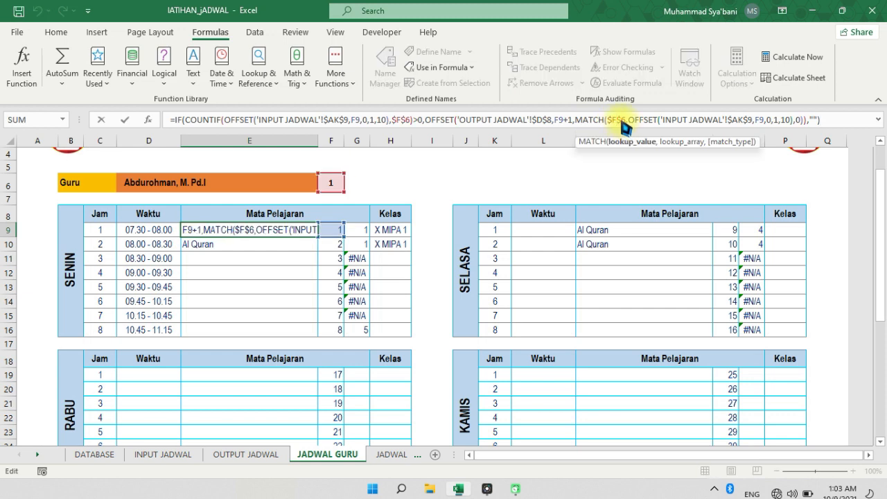
click(753, 485)
mouse_move(327, 171)
mouse_down()
mouse_move(351, 187)
mouse_move(328, 167)
mouse_up()
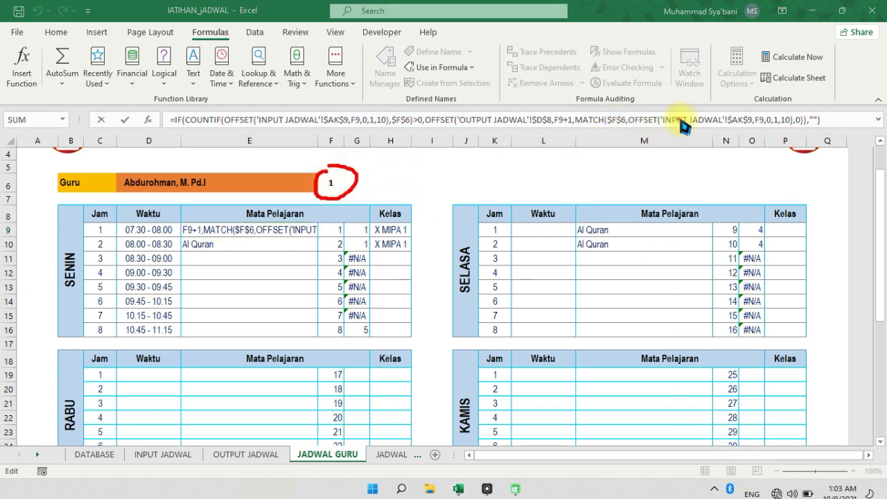
mouse_move(761, 115)
mouse_down()
mouse_move(720, 108)
mouse_move(648, 135)
mouse_move(763, 129)
mouse_up()
mouse_move(355, 121)
mouse_down()
mouse_move(243, 130)
mouse_move(308, 136)
mouse_move(350, 112)
mouse_move(360, 118)
mouse_up()
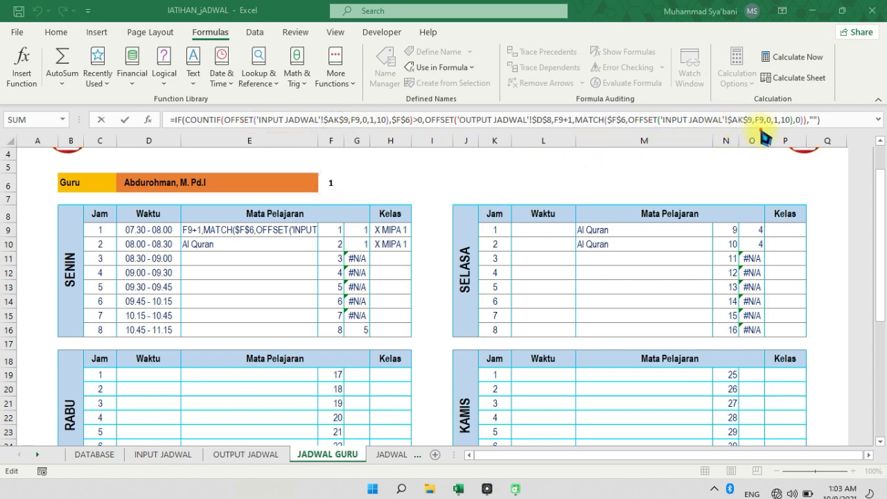
drag(758, 122, 771, 111)
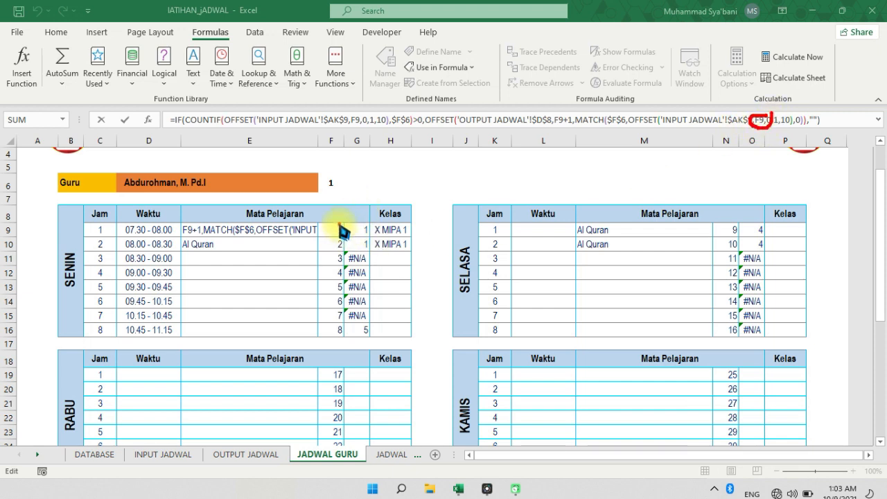
drag(334, 234, 347, 227)
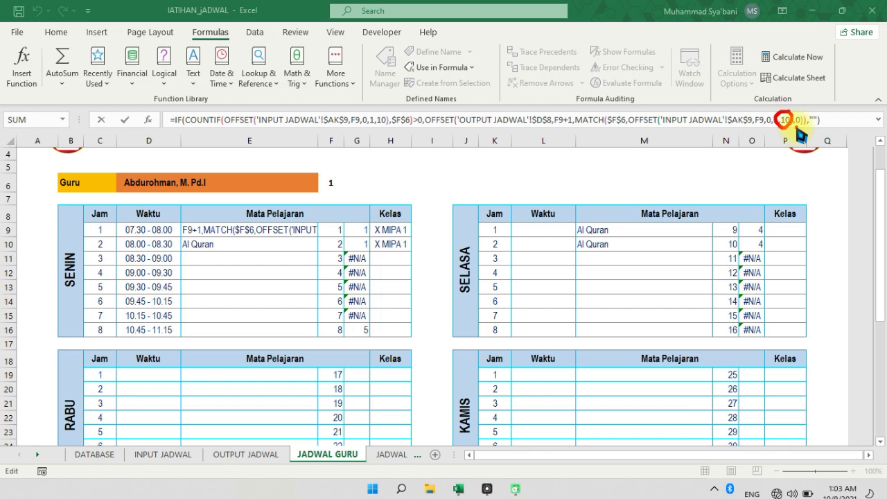
drag(796, 128, 787, 111)
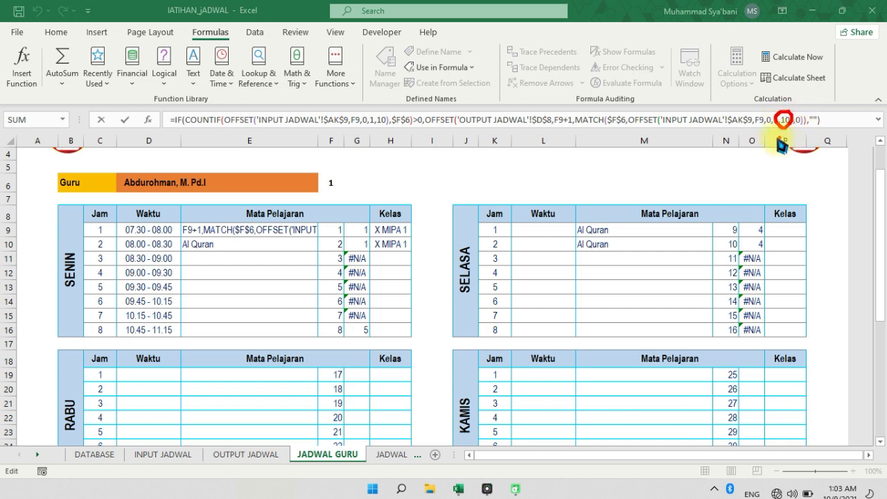
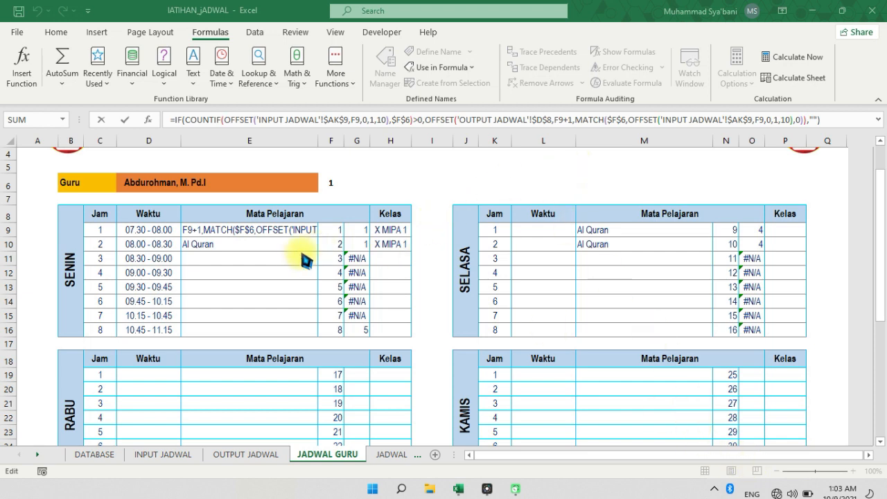
Close E9's formula unchanged and select G9 on JADWAL GURU to view its MATCH formula, glancing at OUTPUT JADWAL in between
click(286, 229)
key(Escape)
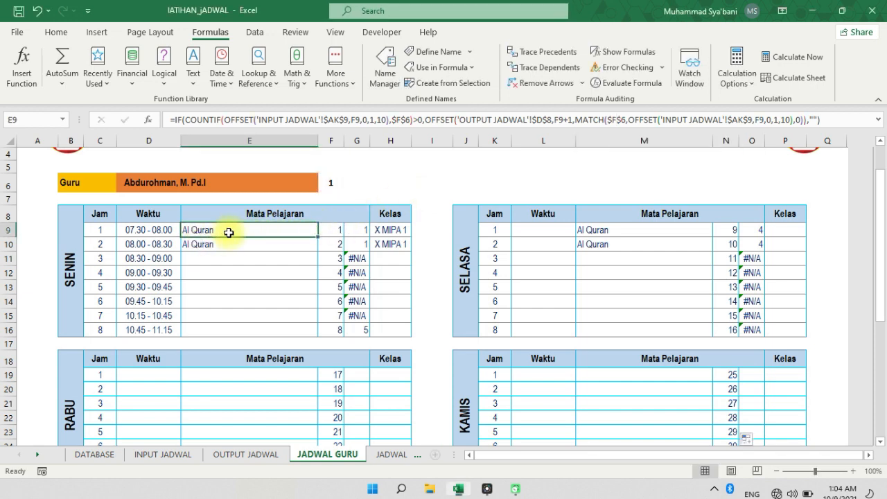
click(280, 455)
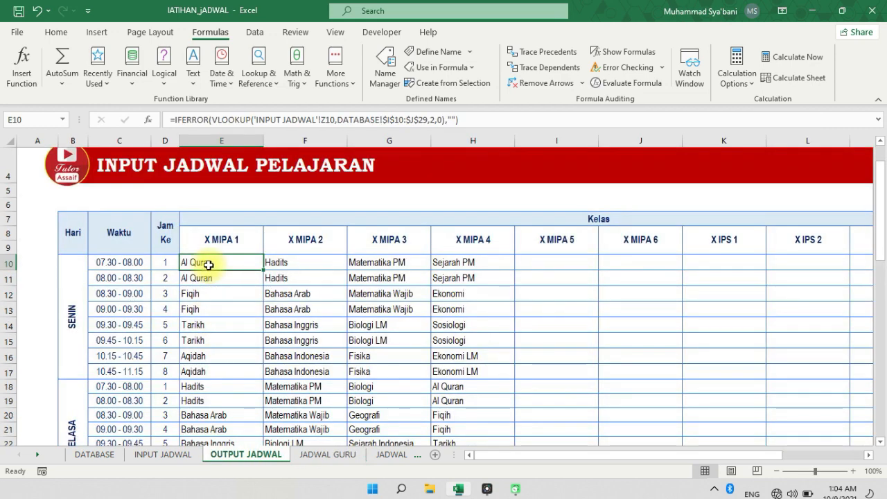
click(320, 456)
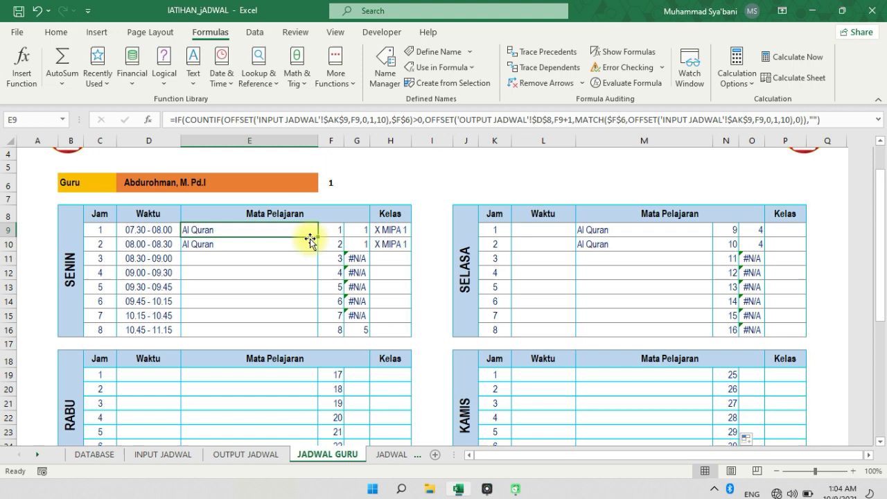
click(358, 231)
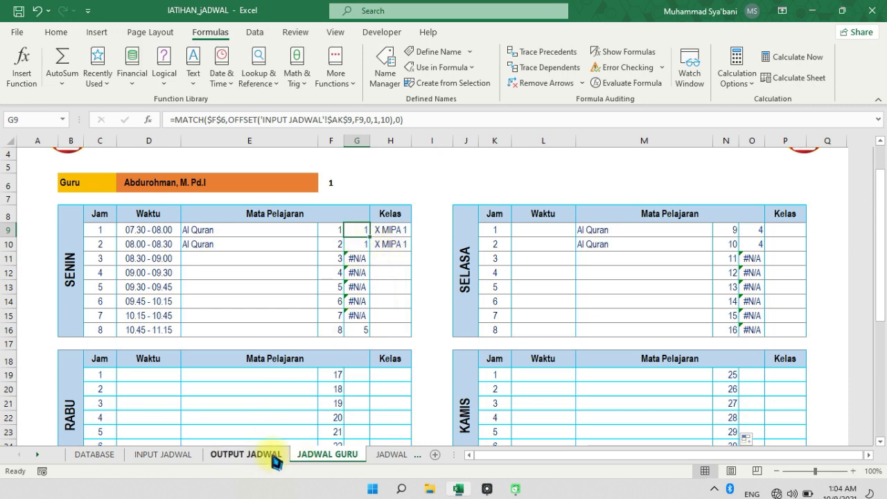
Go through the class headers on the INPUT JADWAL sheet one by one, from X MIPA 1 to XI MIPA 2
click(173, 457)
scroll(211, 304, up, 9)
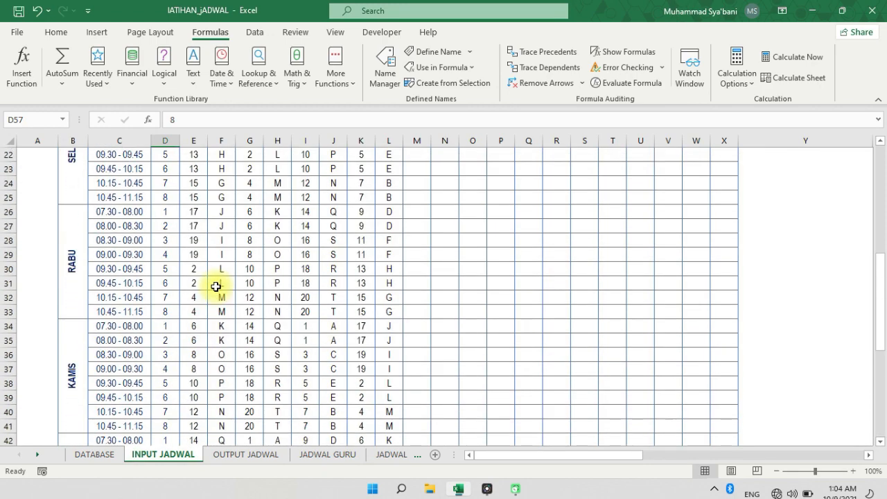
scroll(212, 291, up, 4)
click(209, 274)
click(263, 276)
click(314, 277)
click(367, 276)
click(424, 276)
click(482, 276)
click(540, 276)
click(595, 277)
click(651, 276)
click(693, 277)
Check the order of the X MIPA 1, X MIPA 2 and X MIPA 3 headers on OUTPUT JADWAL
click(245, 454)
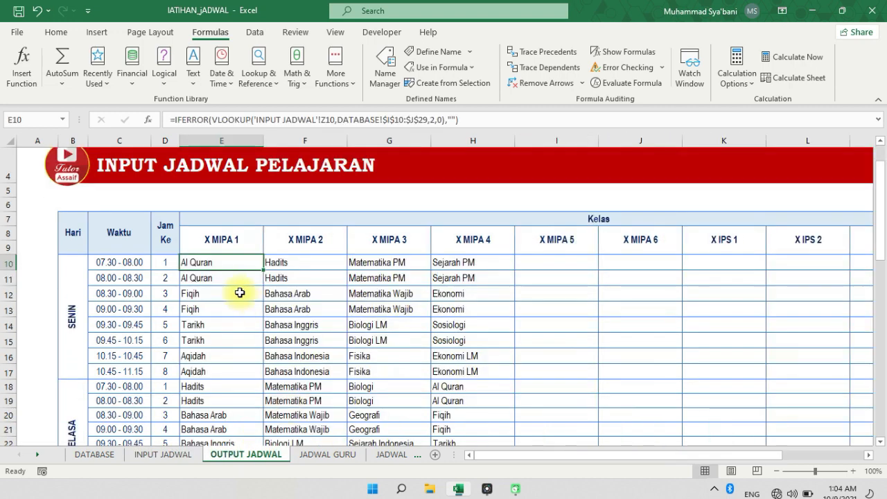
click(236, 243)
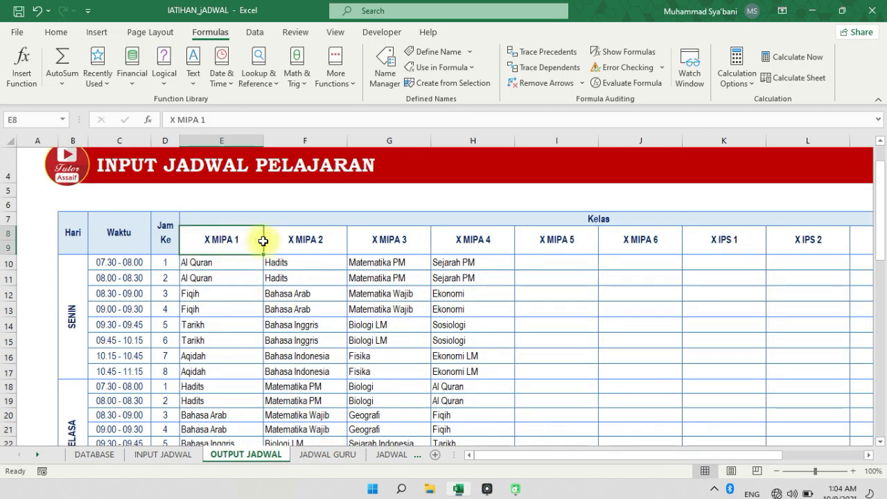
click(311, 241)
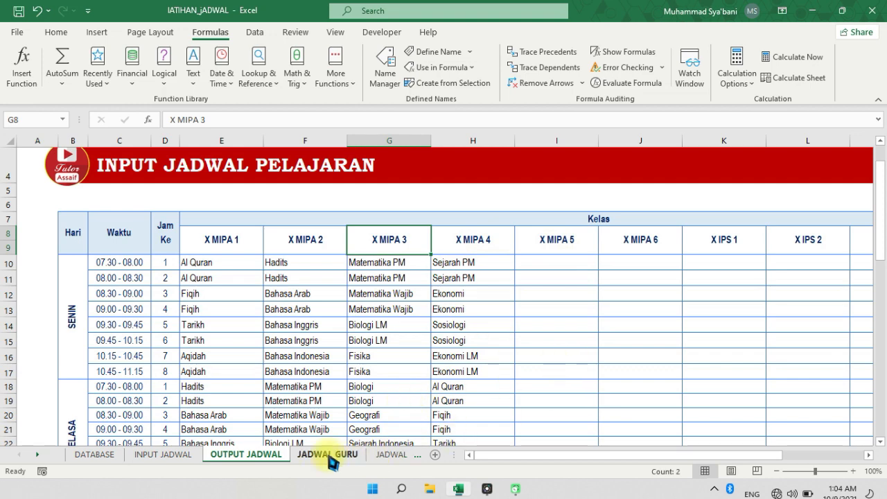
Examine G9's MATCH formula on JADWAL GURU, tracing lookup value $F$6 to the teacher code and checking row argument F9
click(327, 455)
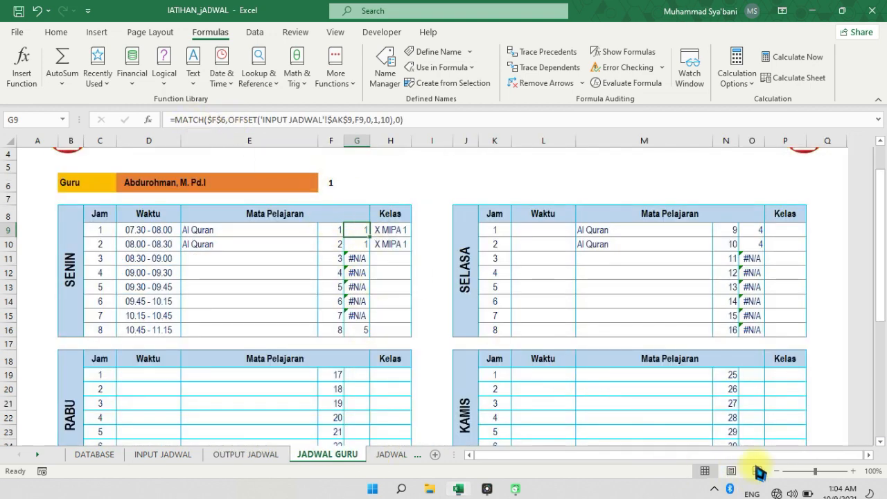
drag(229, 115, 226, 110)
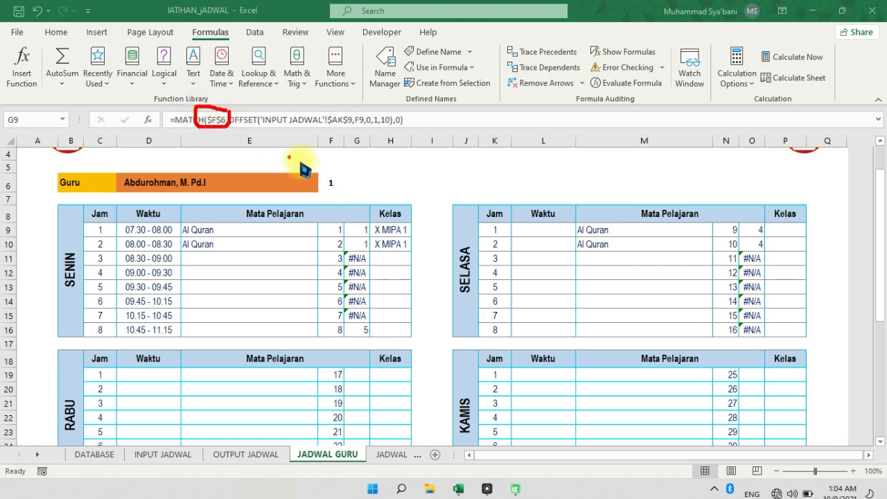
mouse_move(331, 171)
mouse_down()
mouse_move(326, 198)
mouse_move(345, 173)
mouse_up()
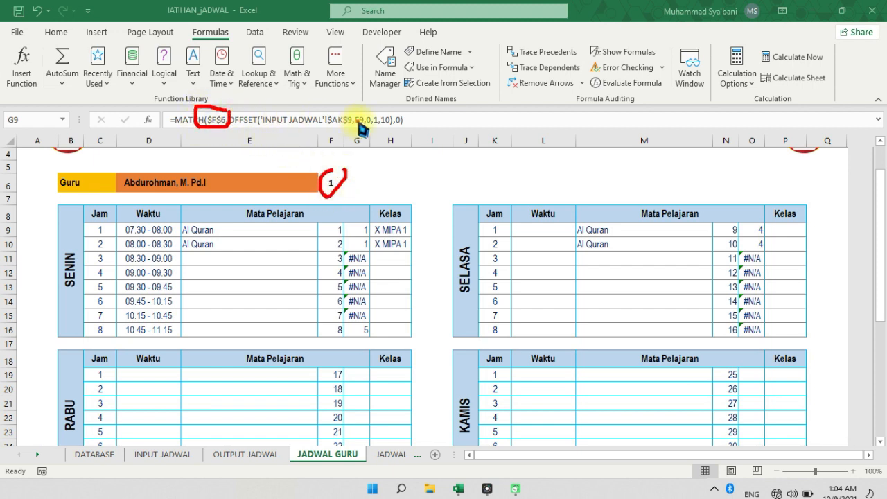
mouse_move(357, 117)
mouse_down()
mouse_move(248, 125)
mouse_move(268, 136)
mouse_move(360, 132)
mouse_up()
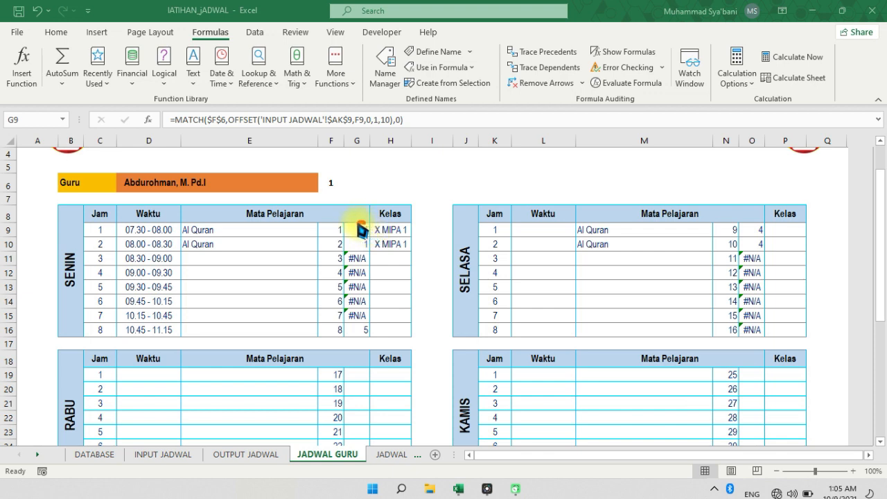
drag(372, 246, 362, 225)
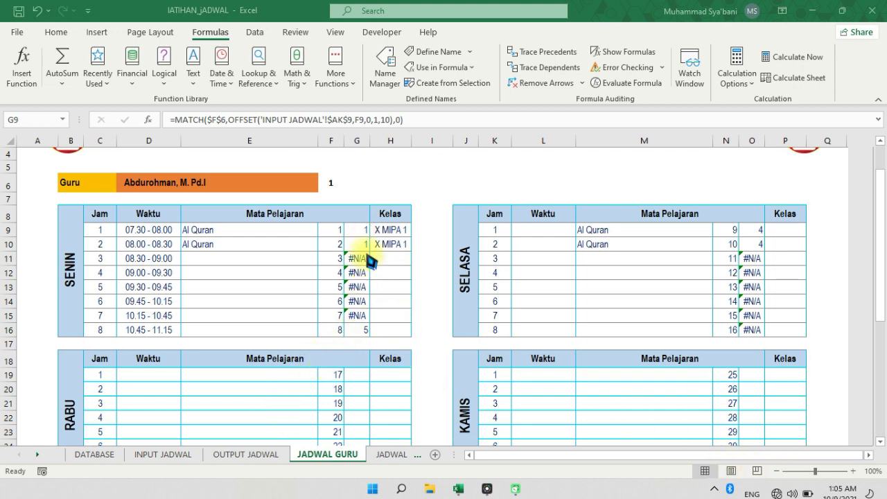
Inspect teacher code cell E10 and the KG columns E, G and I on INPUT JADWAL
click(180, 455)
click(197, 307)
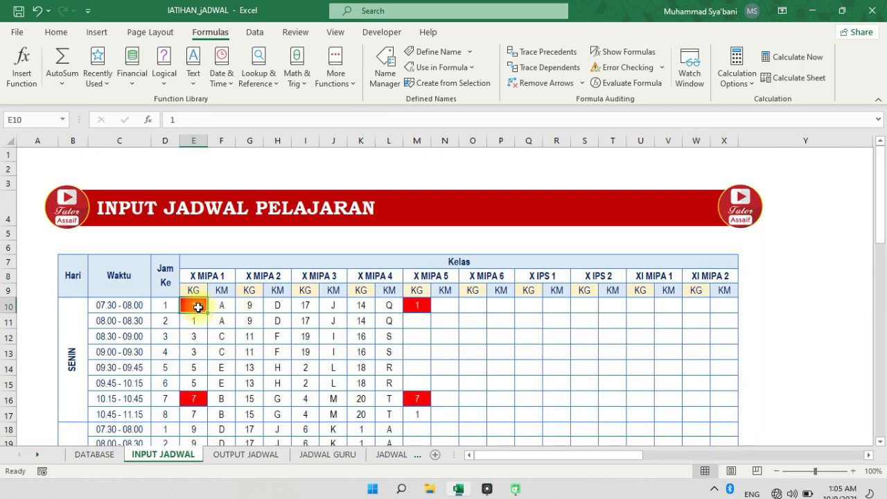
click(200, 140)
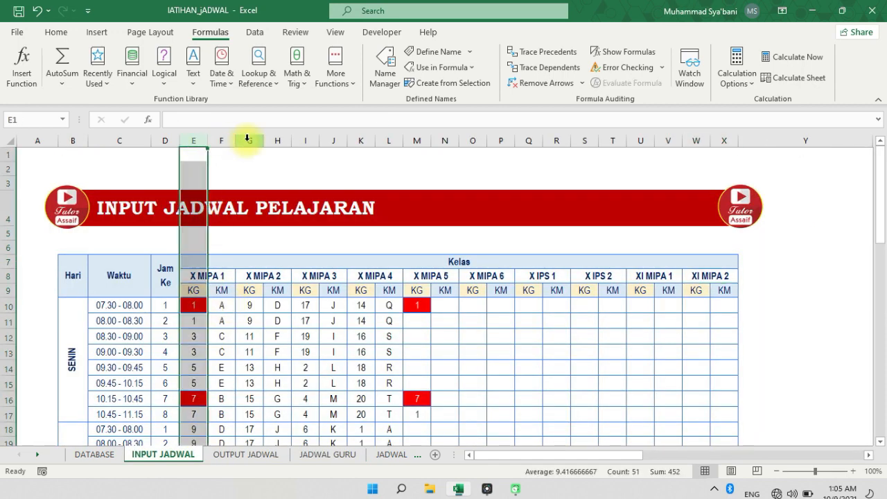
click(247, 139)
click(310, 138)
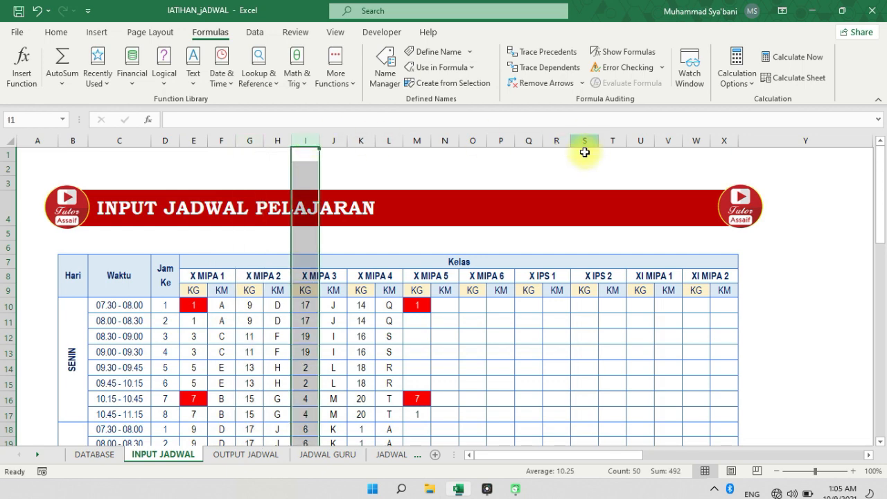
Inspect the class columns E through H on OUTPUT JADWAL for comparison with the teacher code columns
click(243, 455)
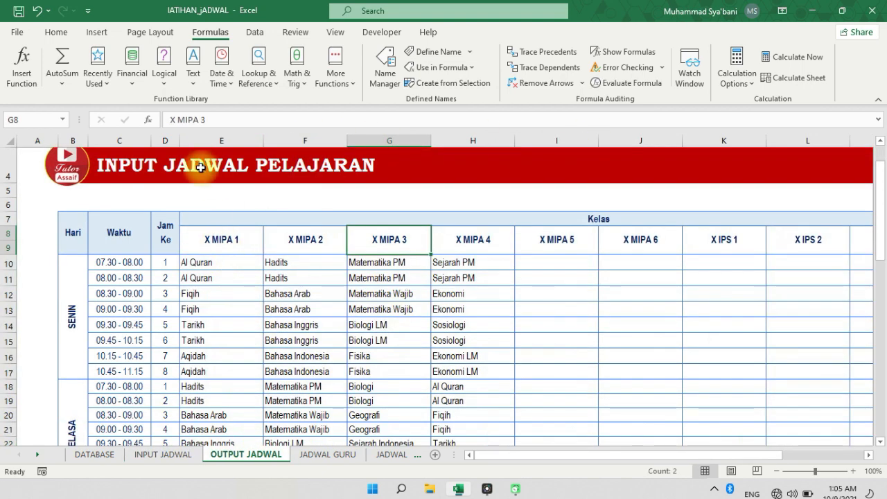
click(221, 140)
click(305, 140)
click(376, 141)
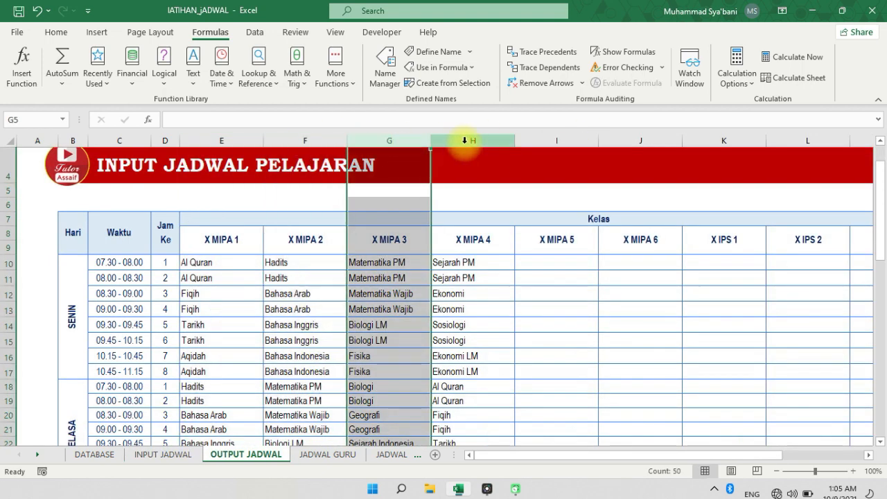
click(464, 140)
click(391, 341)
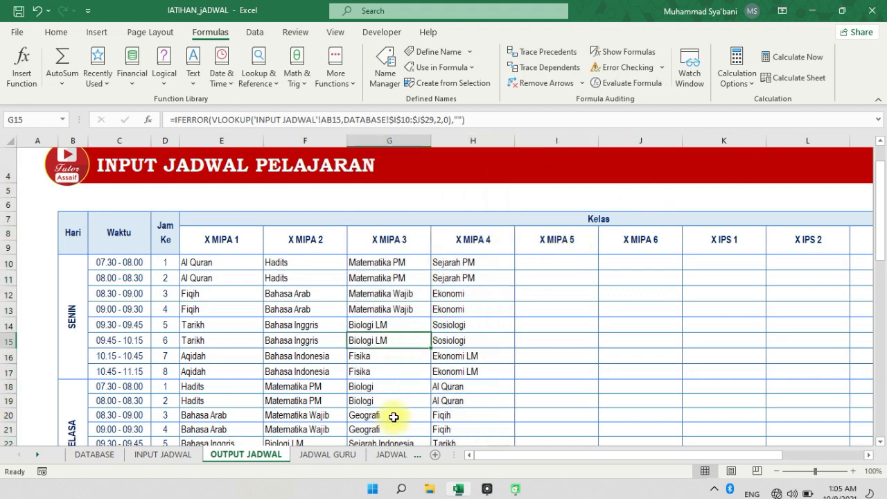
Examine H9's formula on JADWAL GURU, including the E9="" test, the OFFSET from OUTPUT JADWAL $D$8 and column argument G9
click(327, 454)
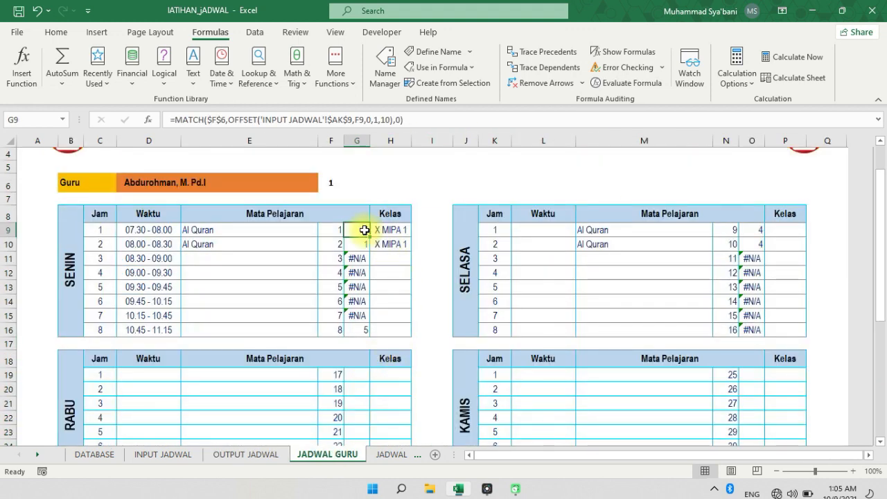
click(401, 230)
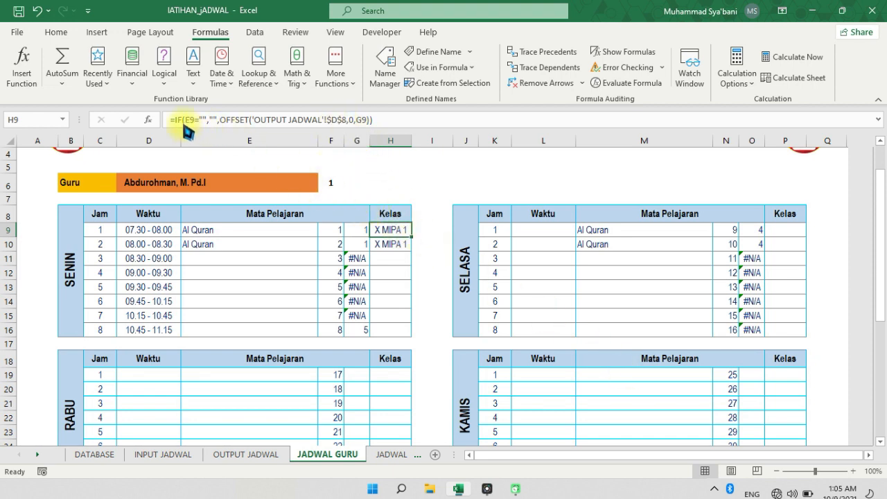
click(198, 231)
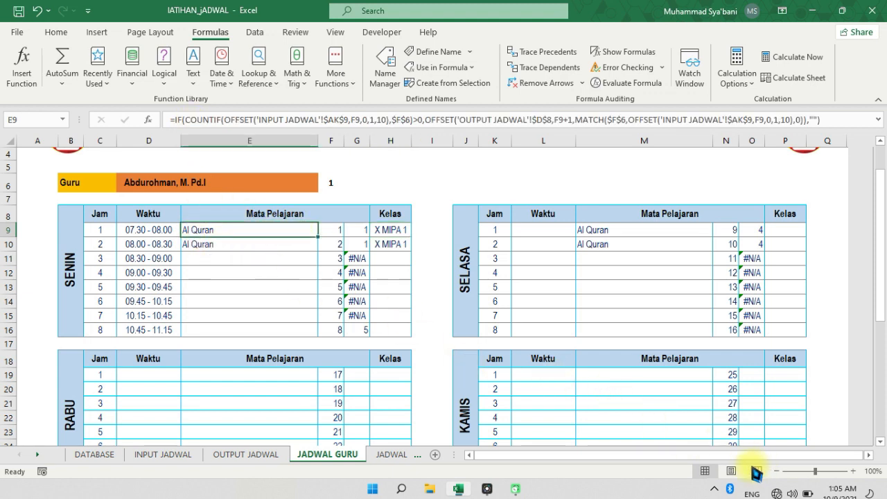
click(752, 468)
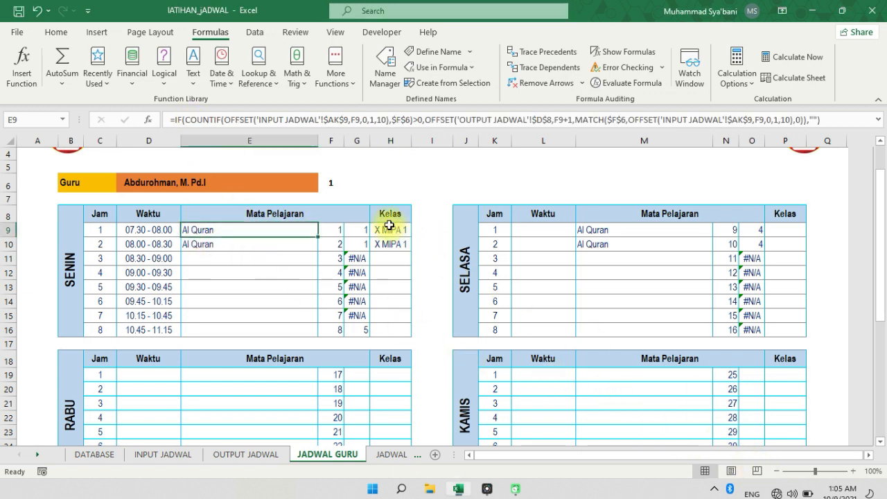
click(247, 119)
key(Return)
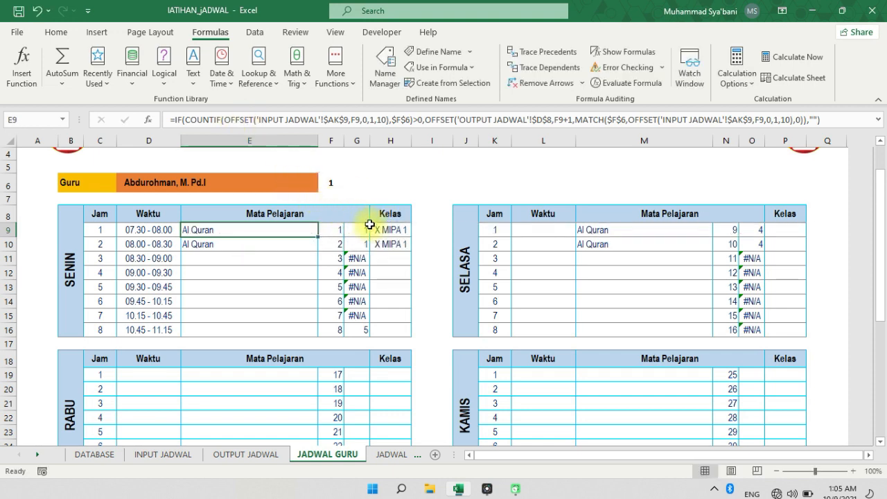
click(374, 225)
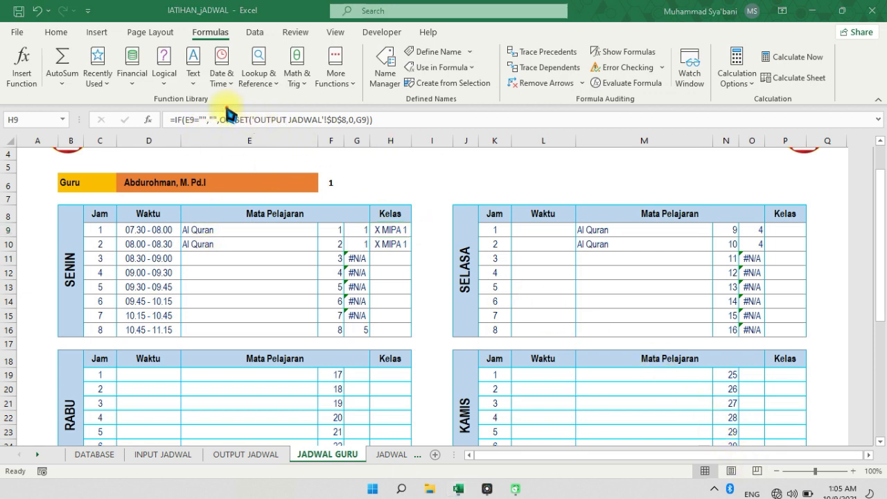
mouse_move(226, 134)
mouse_down()
mouse_move(391, 126)
mouse_move(365, 111)
mouse_move(252, 111)
mouse_move(223, 130)
mouse_up()
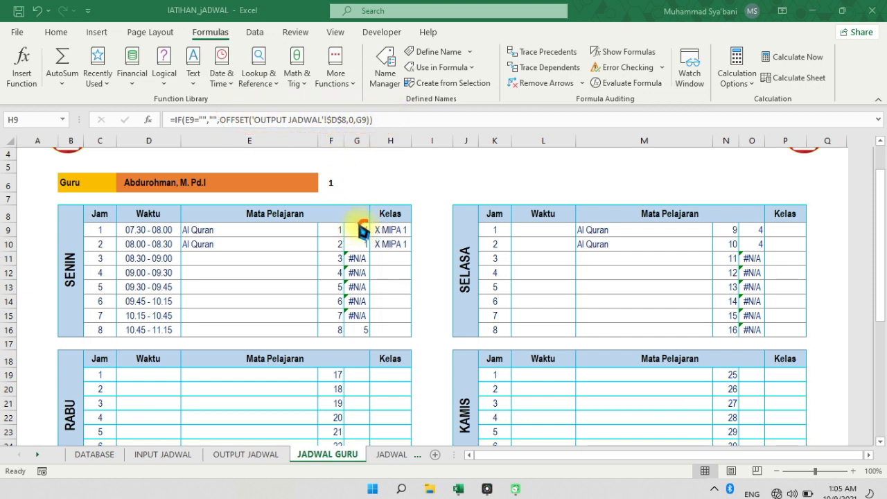
drag(363, 236, 373, 231)
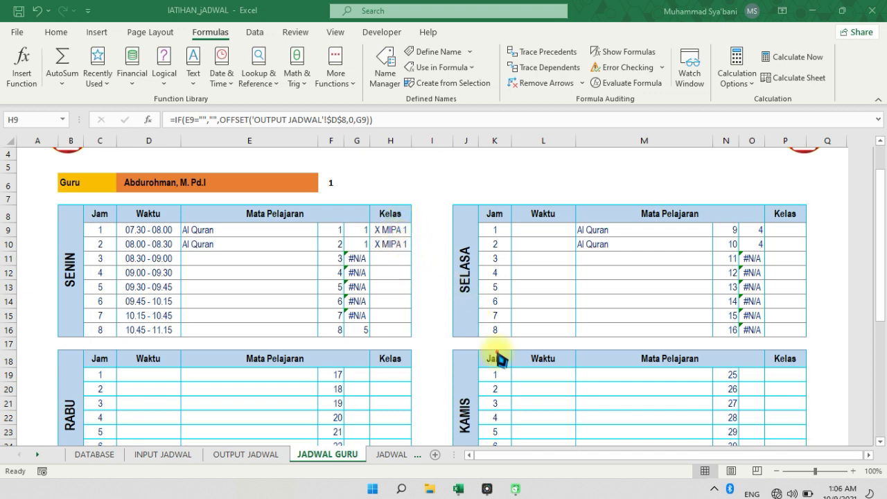
Check the X MIPA 1 column and its first SENIN subject in E10 on OUTPUT JADWAL
click(261, 455)
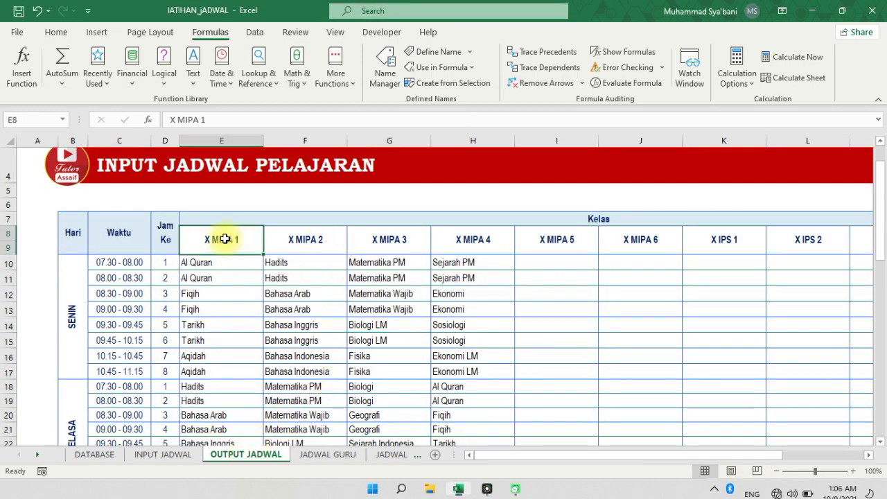
click(224, 142)
click(255, 262)
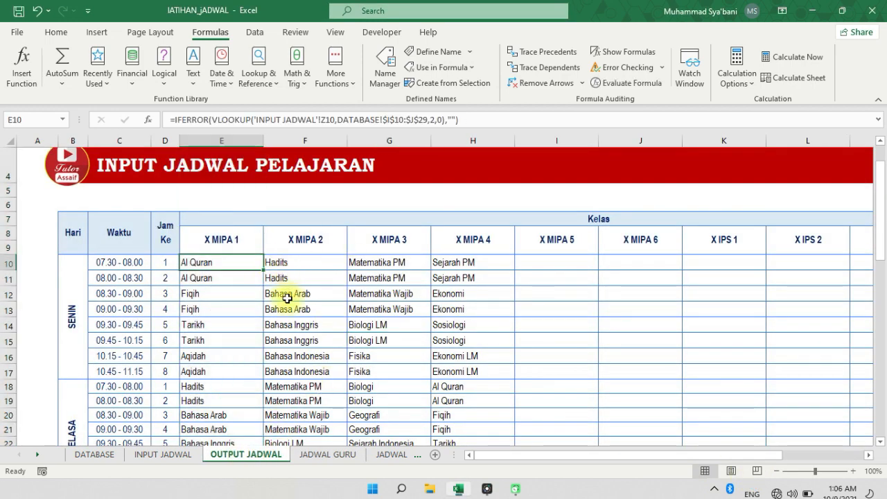
Fill the formulas of E9, G9 and H9 on JADWAL GURU down to row 16 of the SENIN table and check the copies
click(335, 455)
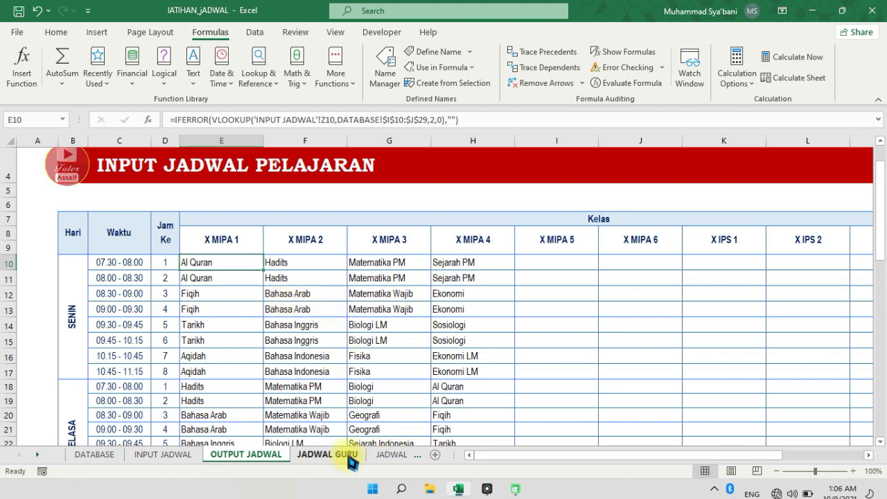
click(289, 234)
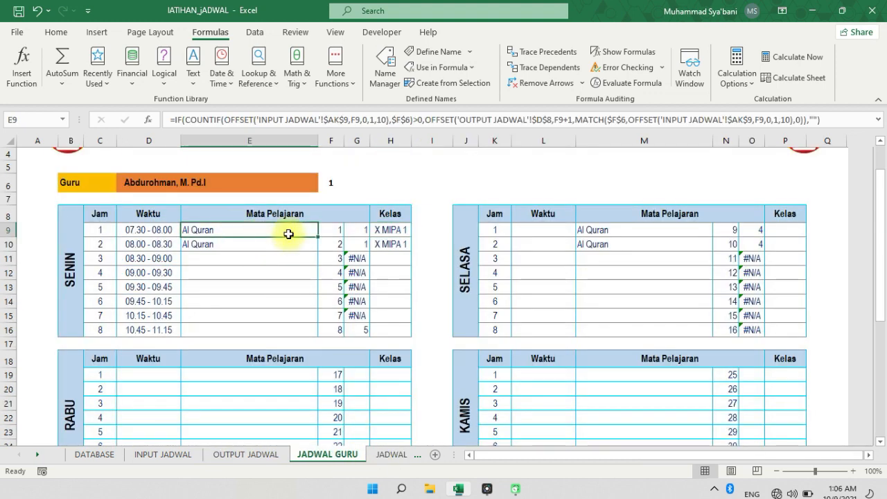
drag(318, 236, 318, 336)
click(367, 235)
drag(370, 236, 369, 334)
click(406, 233)
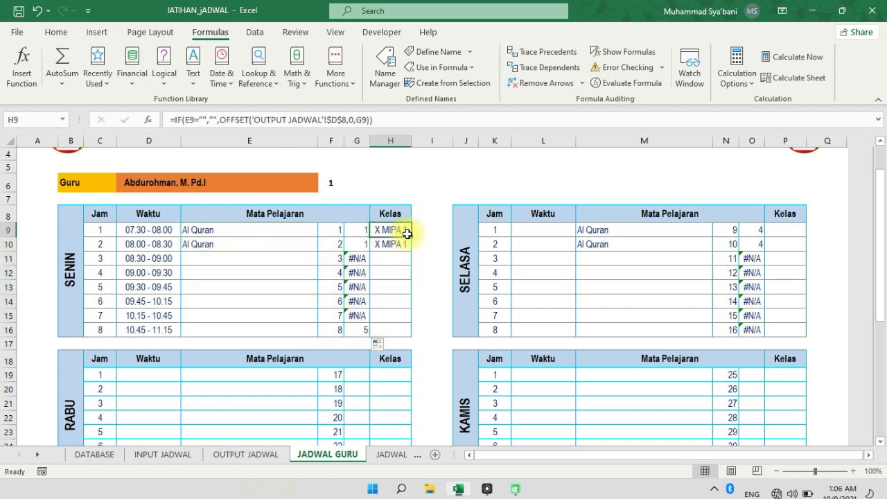
drag(409, 237, 396, 335)
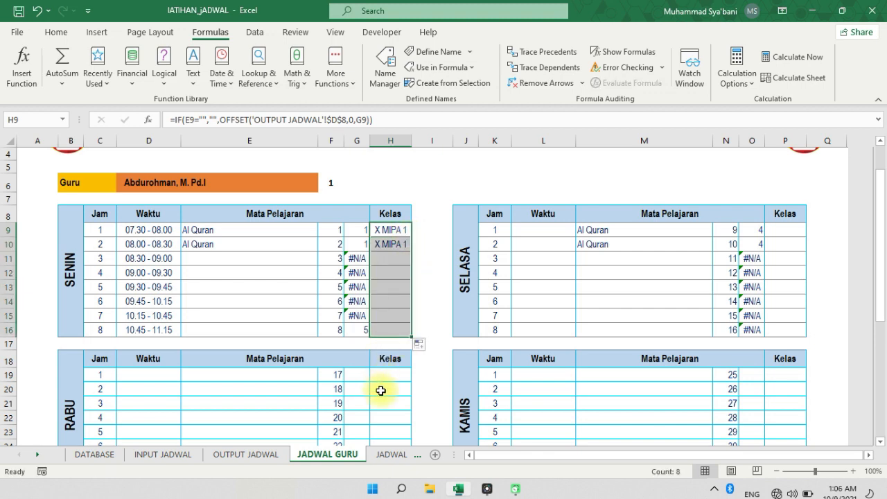
click(395, 322)
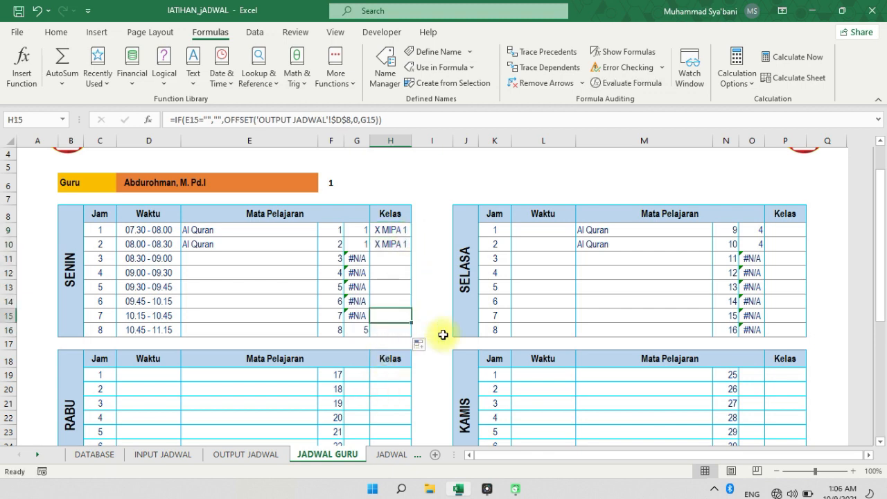
click(243, 331)
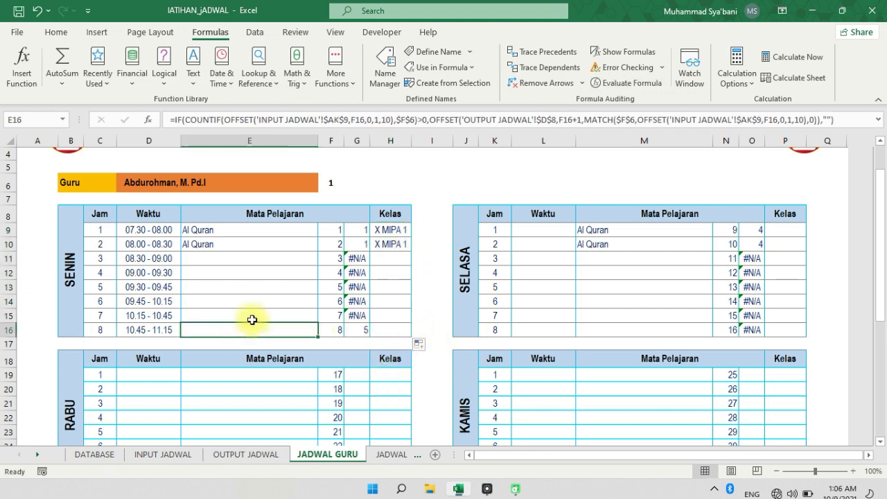
Fill the Waktu formula from D9 down to D16 in the SENIN table on JADWAL GURU and check the copies
click(108, 232)
click(142, 233)
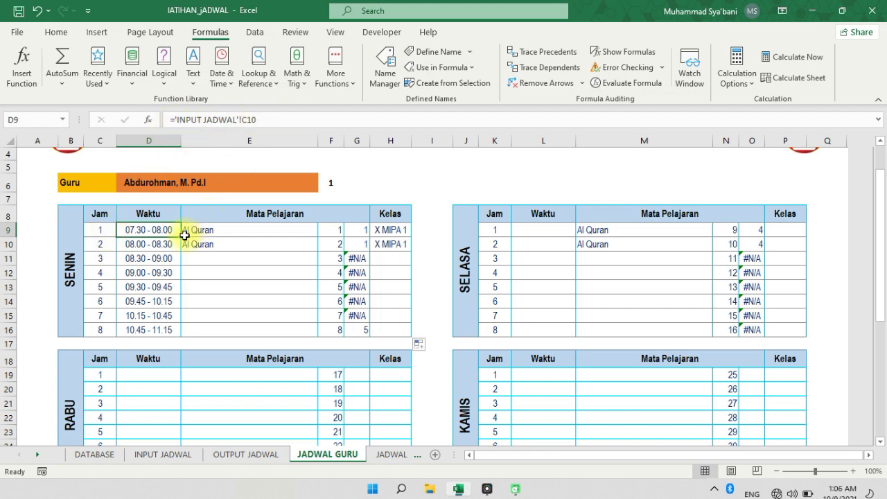
drag(183, 237, 202, 332)
click(166, 273)
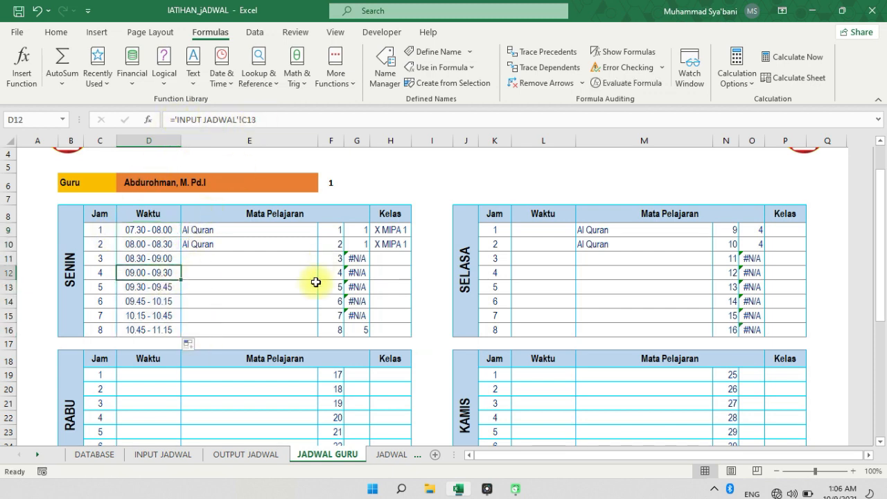
click(315, 288)
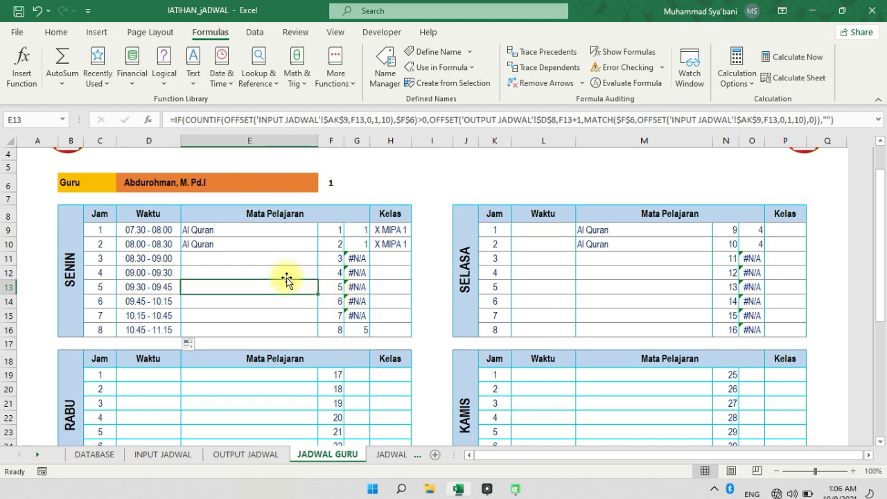
Hide the helper columns F and G beside the SENIN table on JADWAL GURU
click(354, 260)
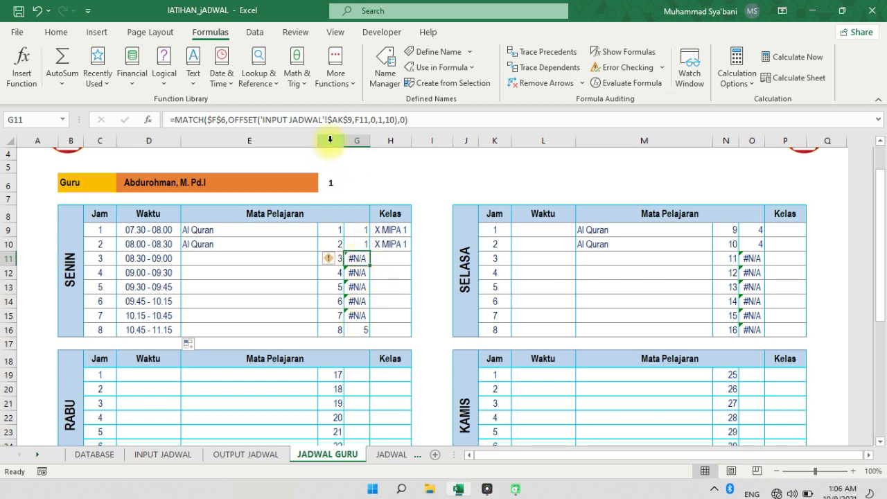
drag(330, 139, 346, 141)
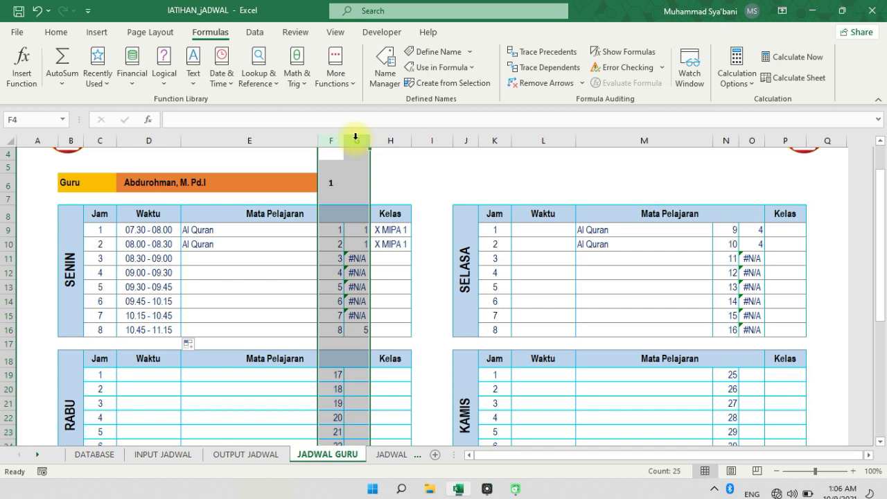
right_click(357, 141)
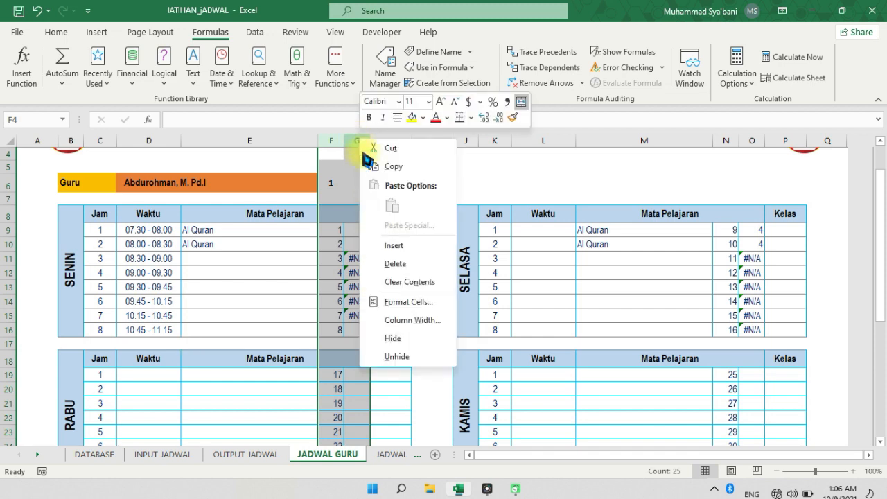
click(392, 338)
click(265, 297)
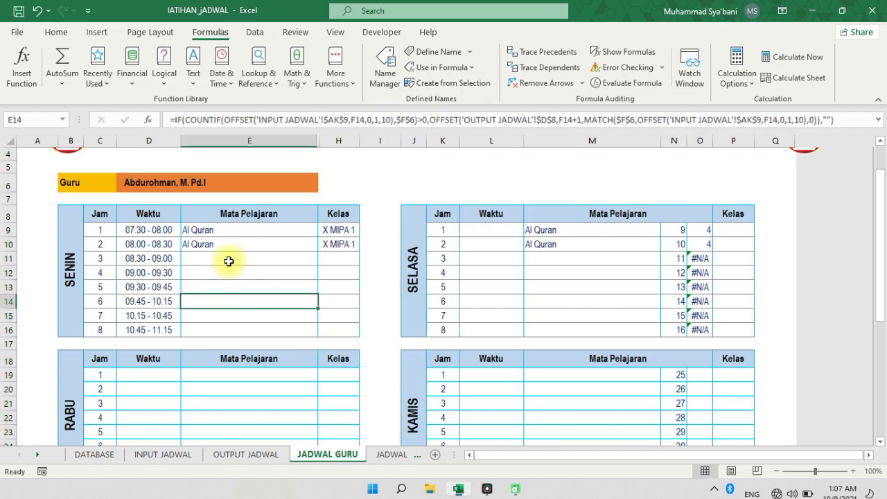
Examine the SENIN table's Waktu times in the rows that have no subject
drag(142, 259, 148, 325)
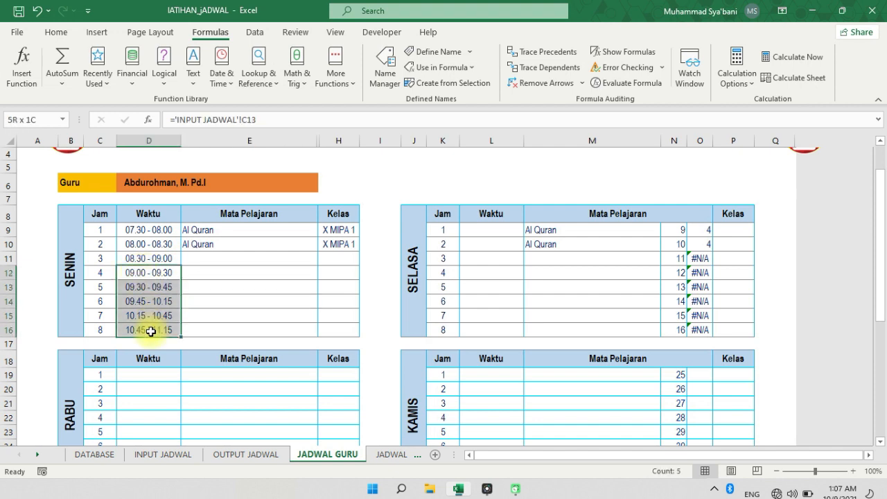
click(158, 258)
drag(159, 258, 159, 288)
click(284, 310)
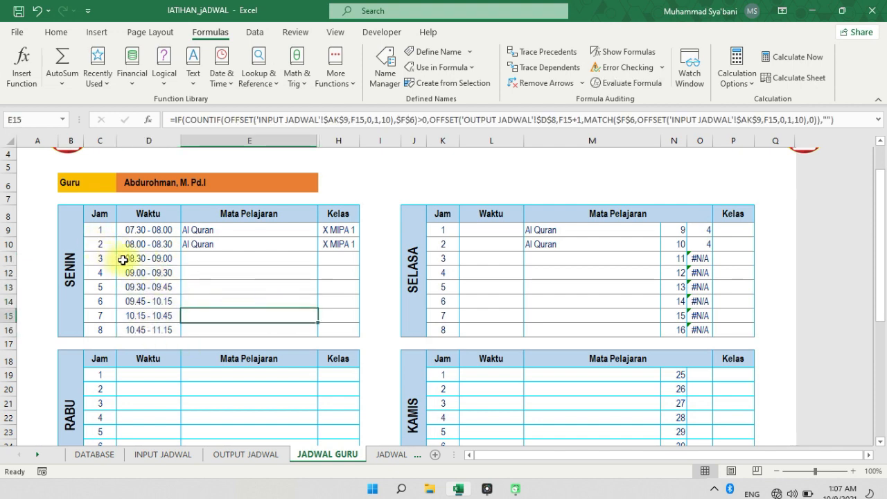
Start a formula-based conditional formatting rule for the SENIN table's range C9:H16 with the condition =$E9=""
drag(102, 232, 343, 327)
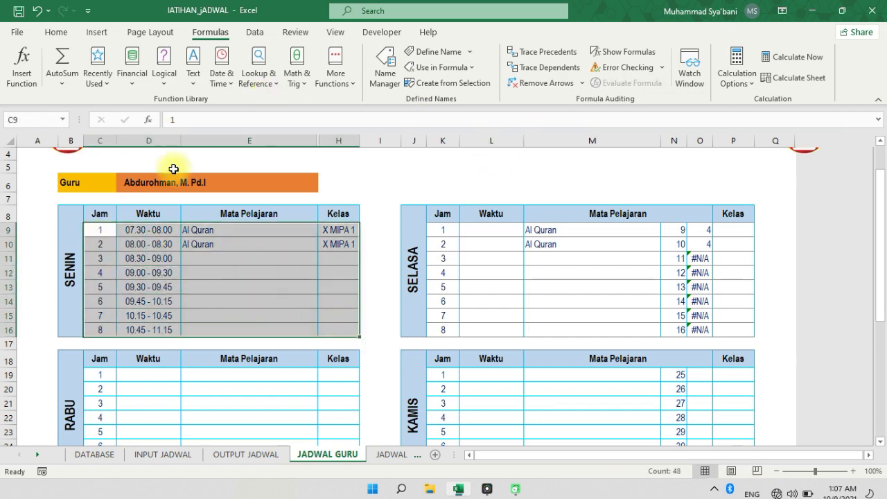
click(56, 32)
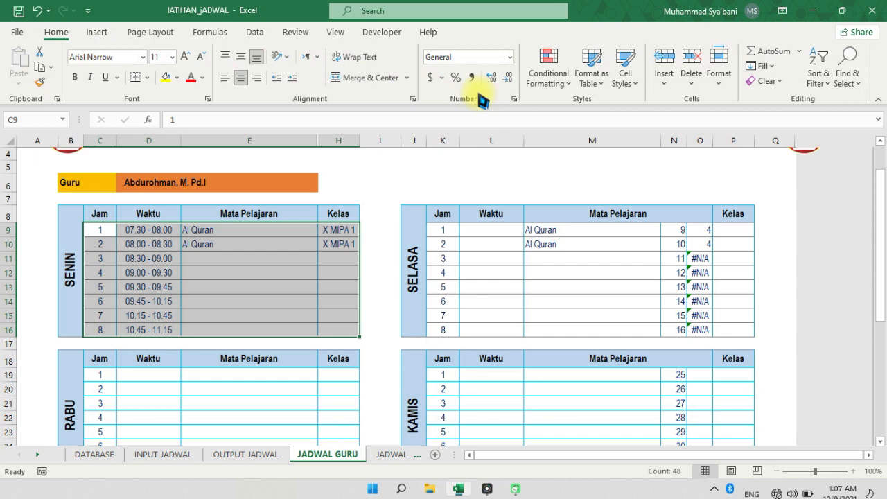
click(547, 86)
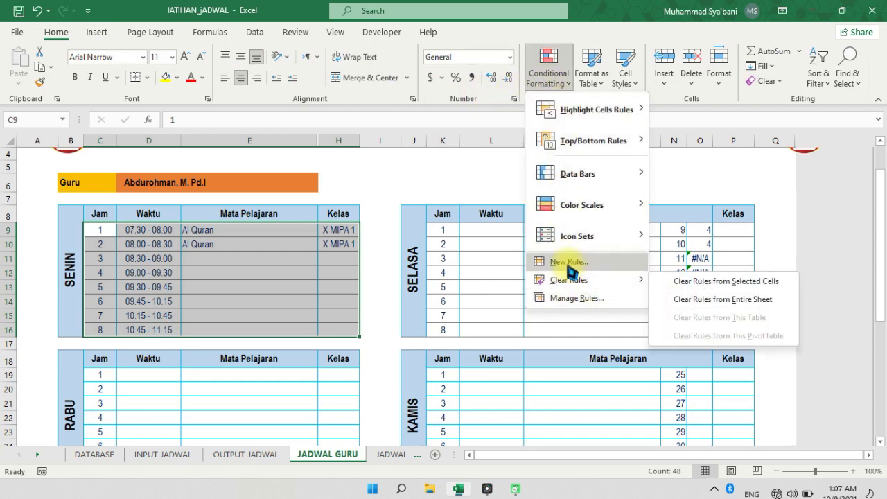
click(568, 263)
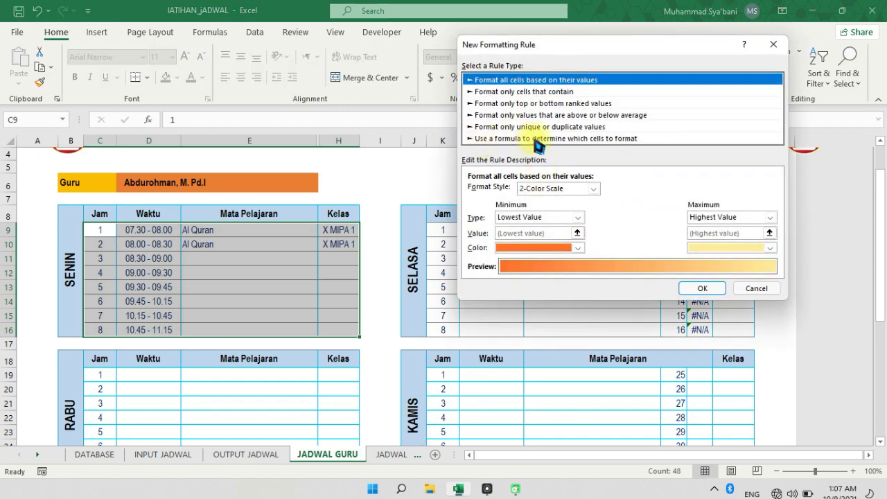
click(535, 139)
click(512, 191)
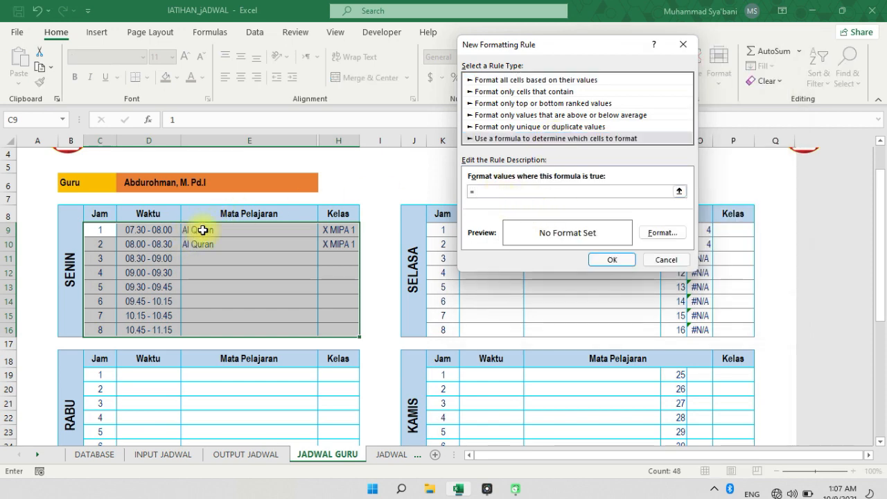
click(199, 228)
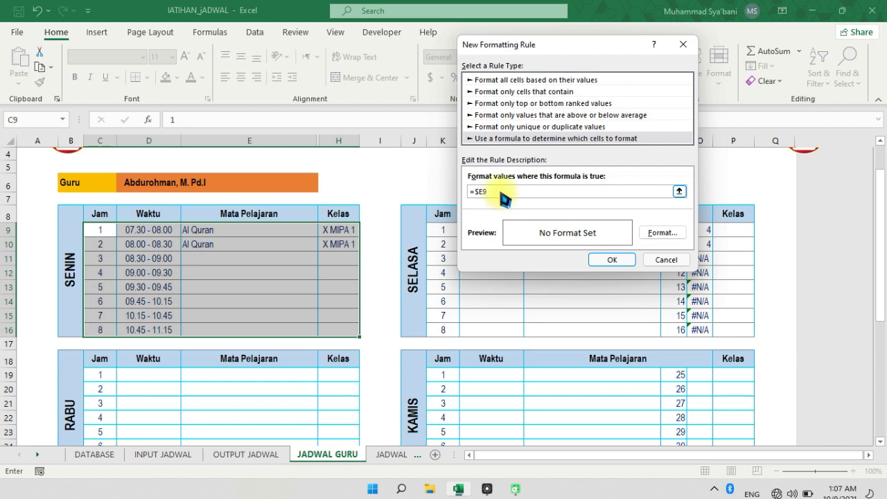
text(=0)
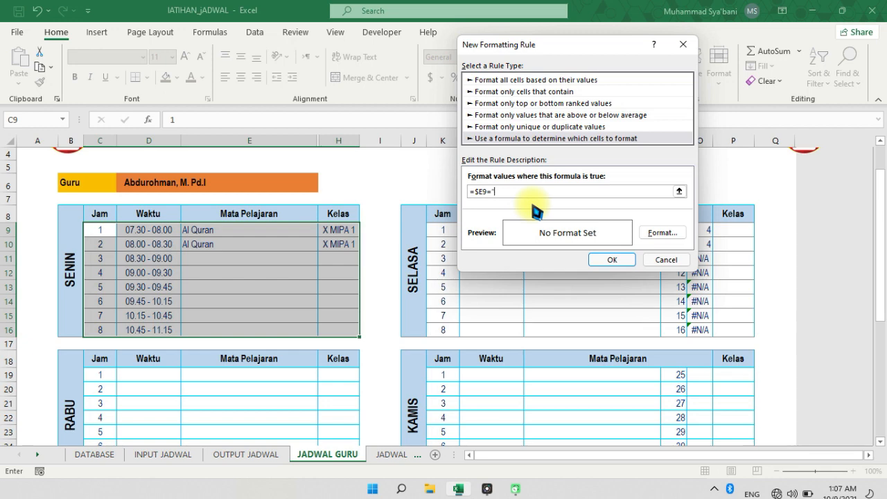
Give the conditional formatting rule a white font colour and apply it to the SENIN table
click(662, 234)
click(509, 35)
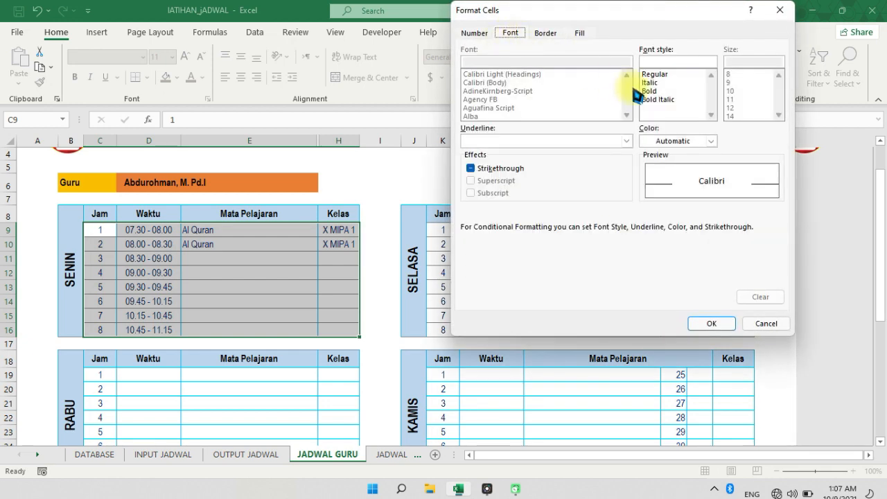
click(666, 142)
click(655, 197)
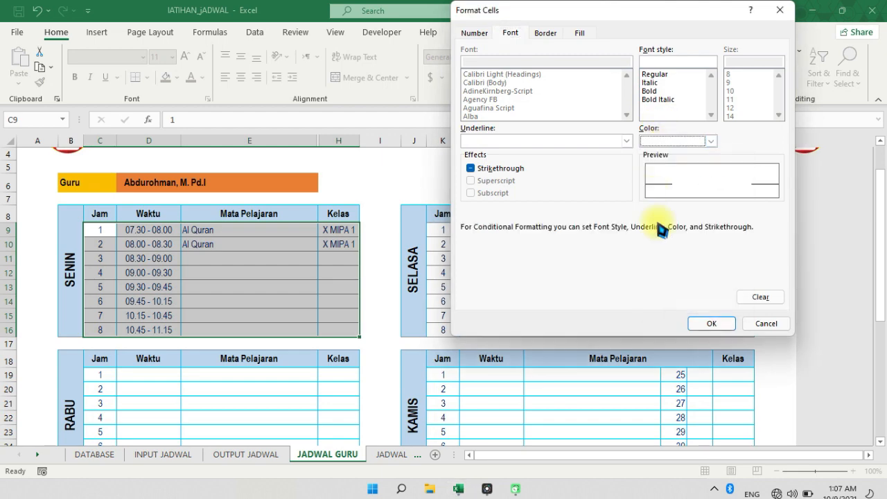
click(711, 323)
click(621, 260)
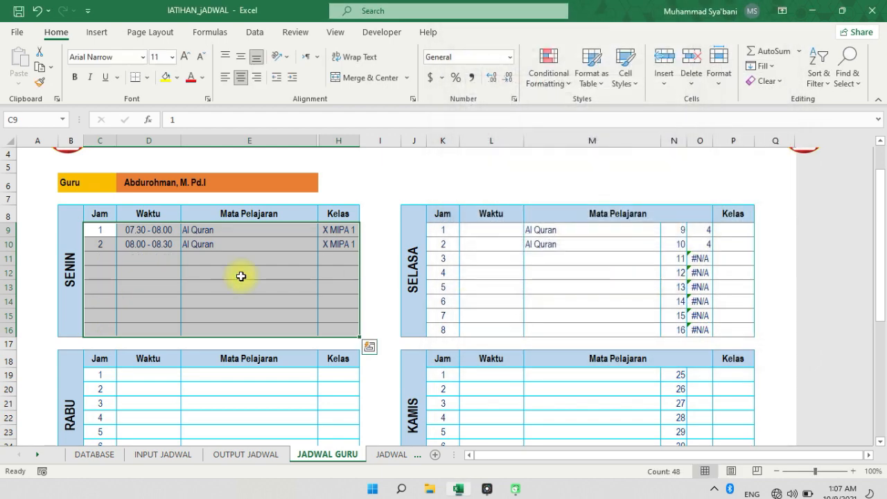
Check the SENIN rows without subjects under the new rule and compare them with the SELASA table
click(242, 276)
click(101, 260)
drag(142, 281, 236, 316)
click(333, 300)
drag(442, 230, 735, 330)
scroll(437, 362, down, 2)
scroll(432, 368, up, 2)
drag(99, 229, 342, 328)
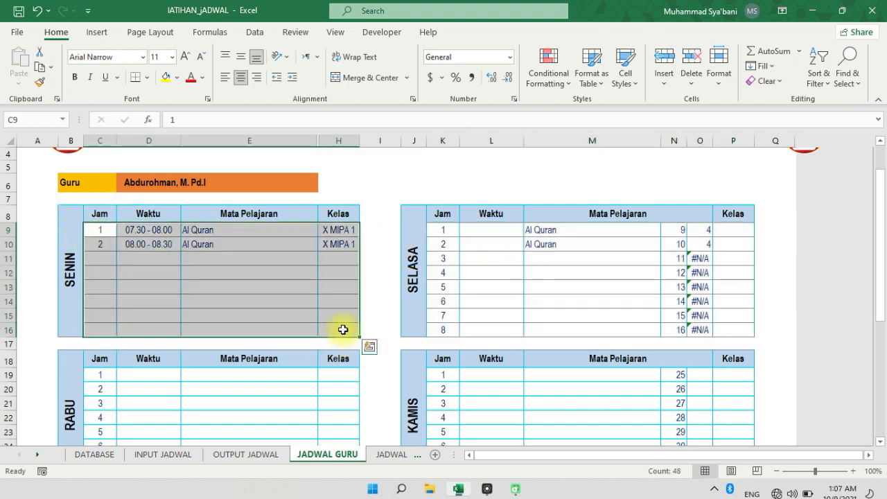
click(290, 273)
Select the teacher with code 2 in the Guru list on JADWAL GURU to test the SENIN table
click(224, 184)
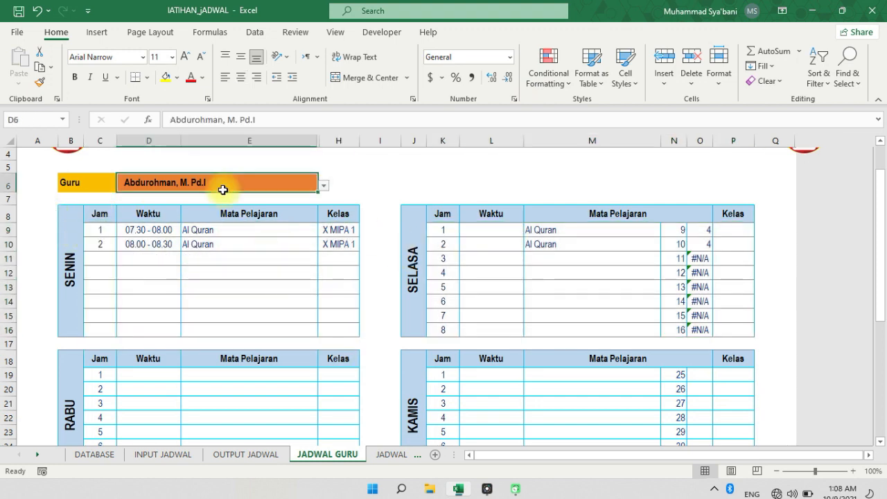
click(336, 201)
click(311, 186)
click(324, 187)
click(293, 204)
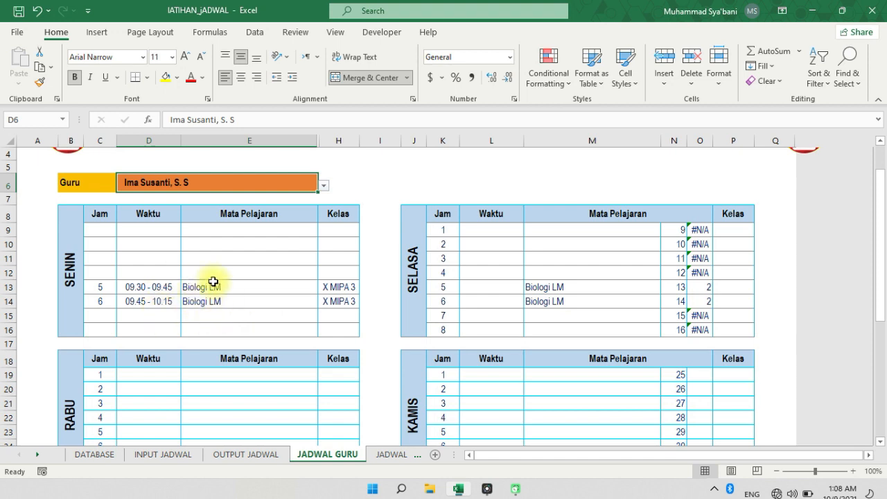
Try another teacher in the Guru list, then select the teacher with code 8 and compare the SENIN and SELASA tables
click(324, 185)
click(291, 223)
click(324, 186)
click(281, 232)
click(274, 274)
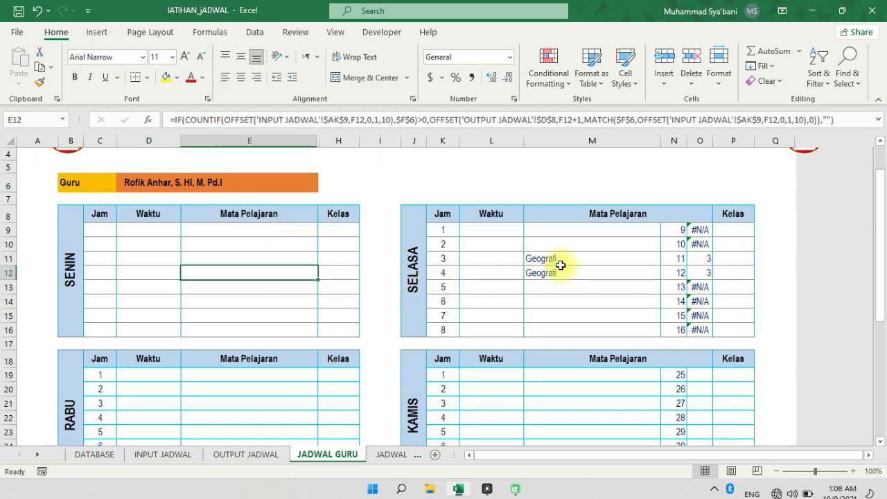
scroll(361, 264, up, 1)
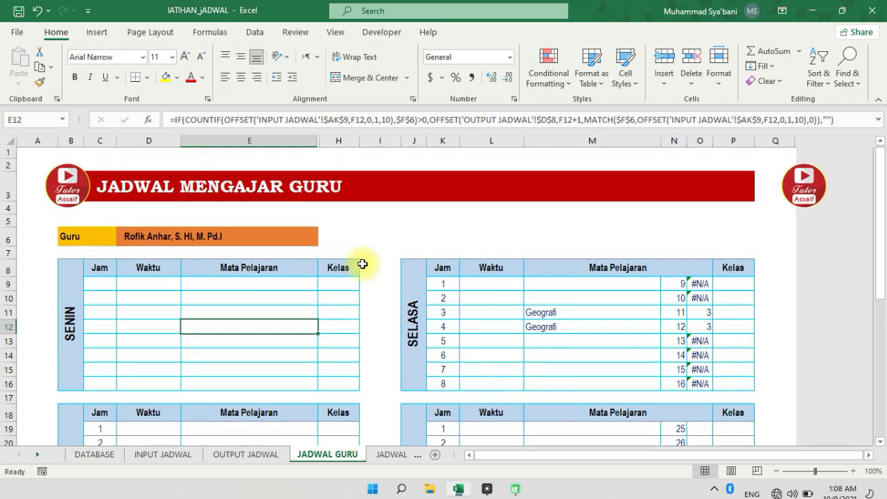
click(407, 312)
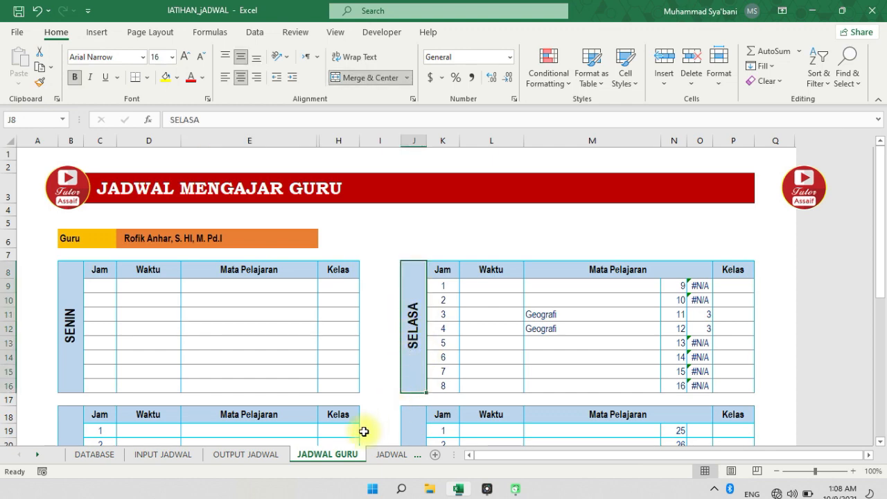
Review the Kelas dropdown list on the JADWAL KELAS sheet and the MATCH formula in F6
click(398, 455)
click(302, 343)
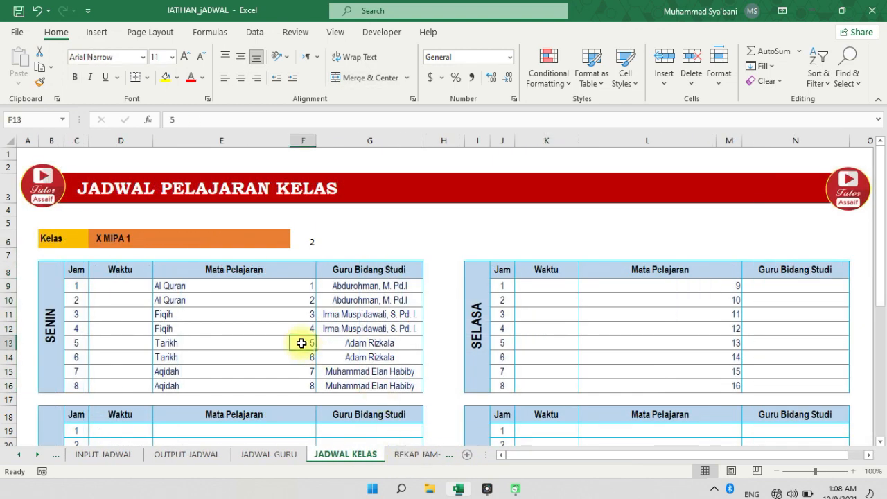
click(132, 238)
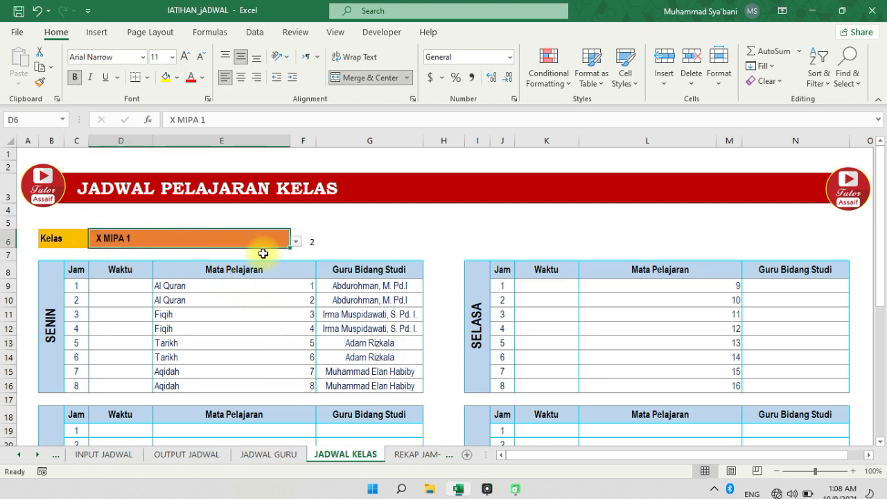
click(295, 241)
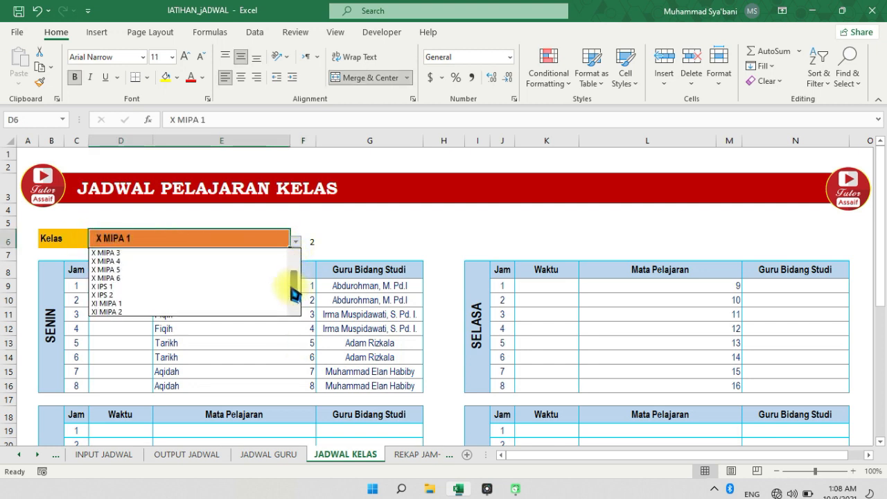
click(315, 244)
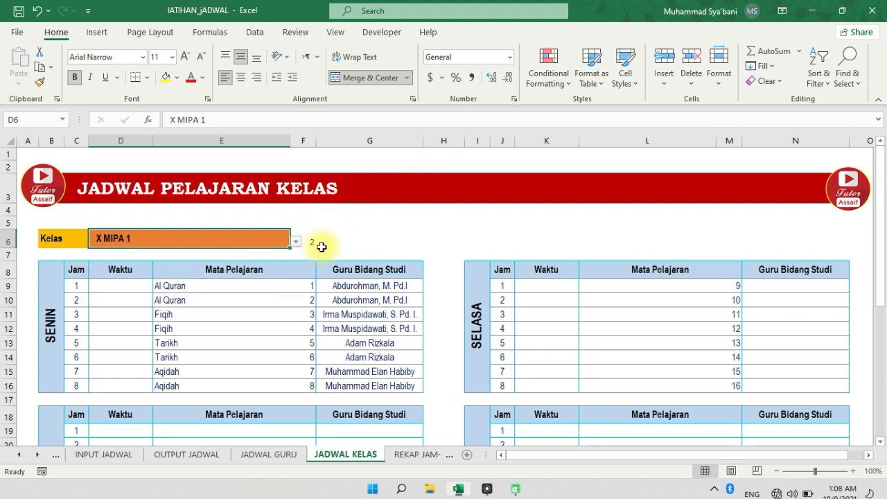
click(308, 240)
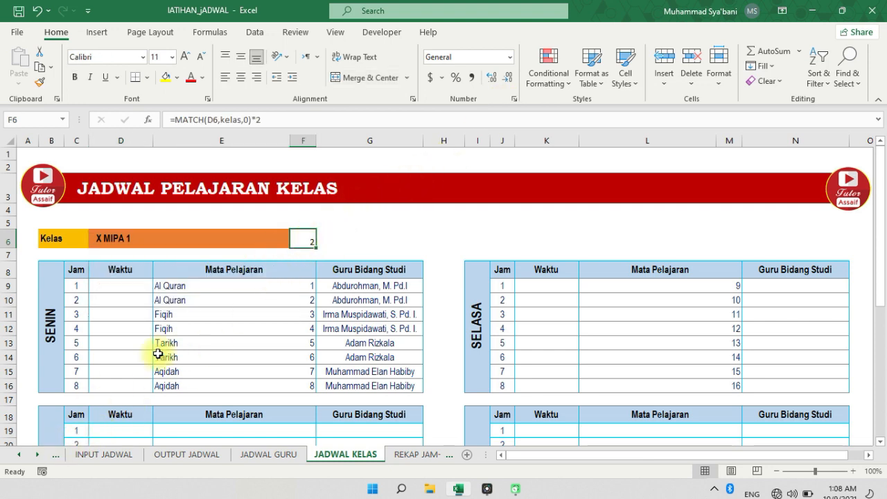
Check the class numbering in DATA KELAS on DATABASE and the KG and KM column pairs on INPUT JADWAL
click(19, 455)
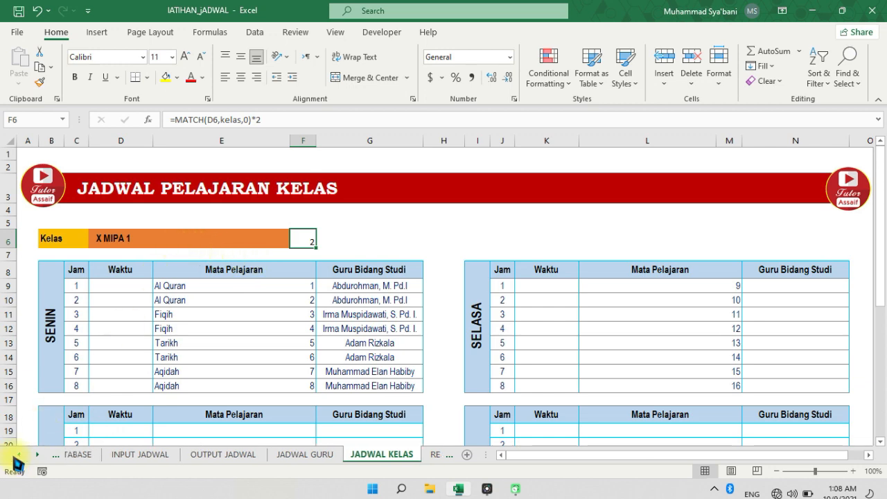
click(109, 457)
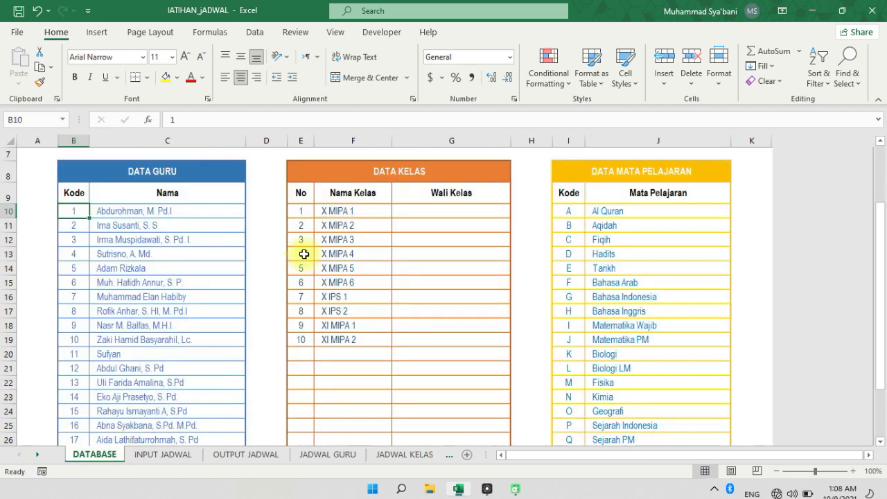
click(309, 212)
click(163, 454)
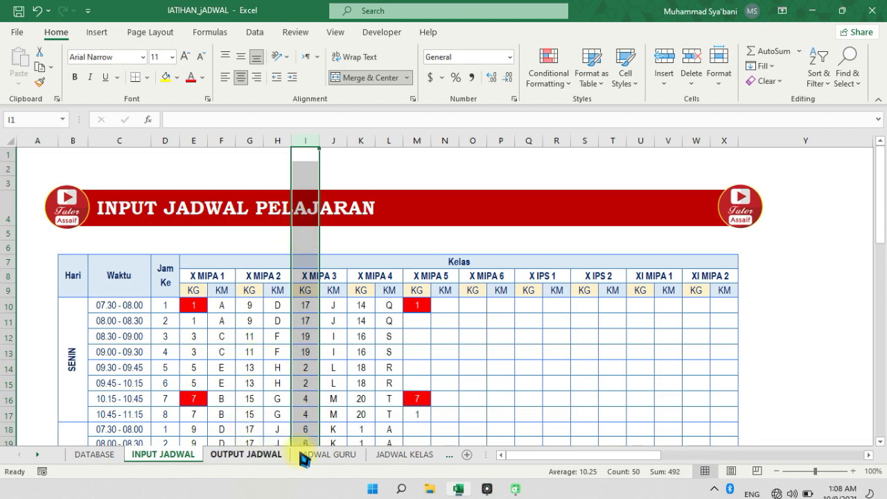
Review the MATCH formula in F6 on JADWAL KELAS and the OFFSET definition of the named range kelas
click(402, 454)
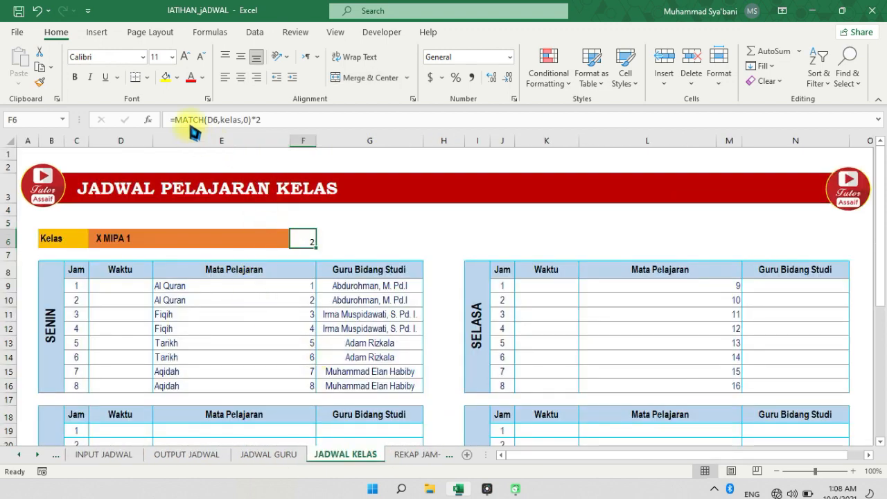
click(228, 123)
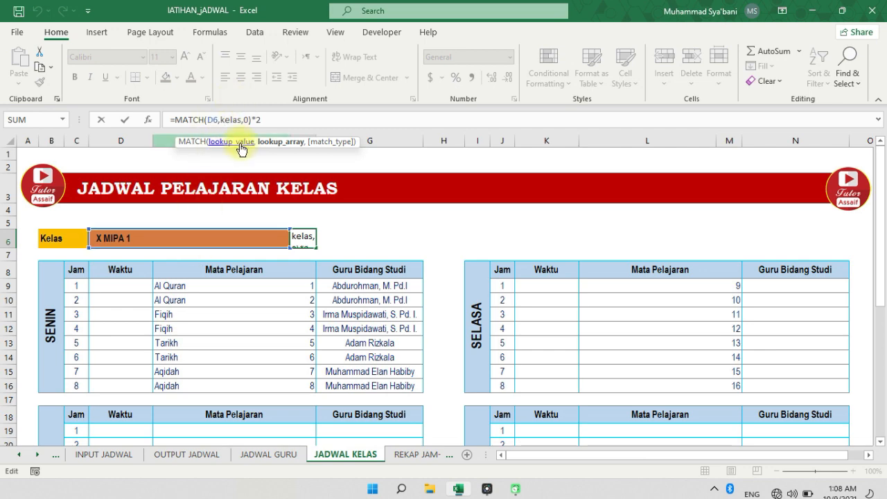
key(ctrl+Return)
click(211, 32)
click(383, 67)
click(424, 108)
click(510, 247)
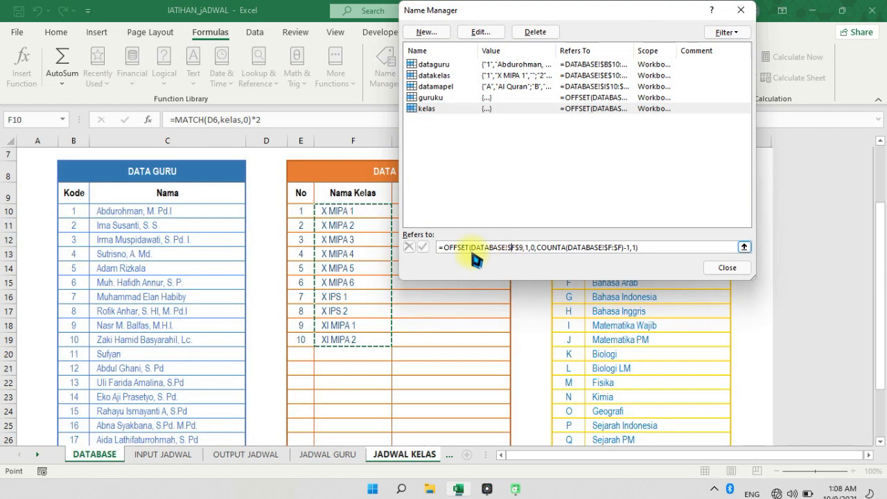
click(727, 268)
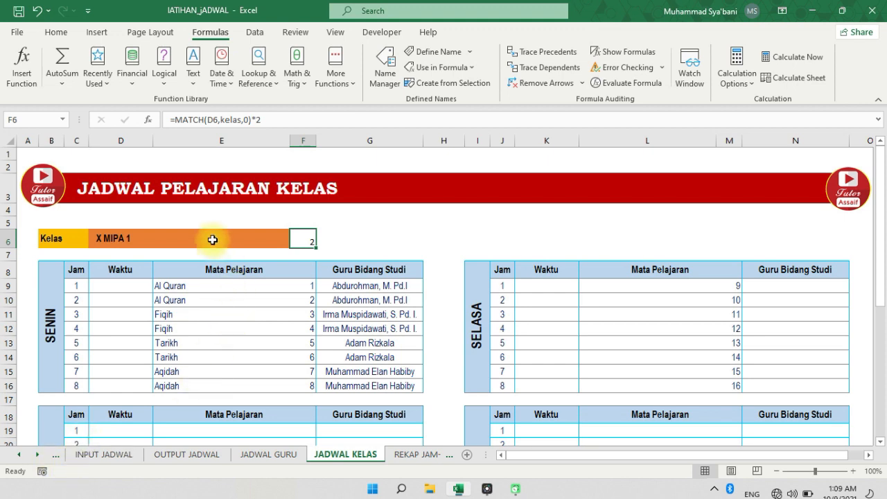
Examine the multiplication by 2 in the F6 MATCH formula and its link to the Kelas cell D6
click(281, 239)
click(312, 241)
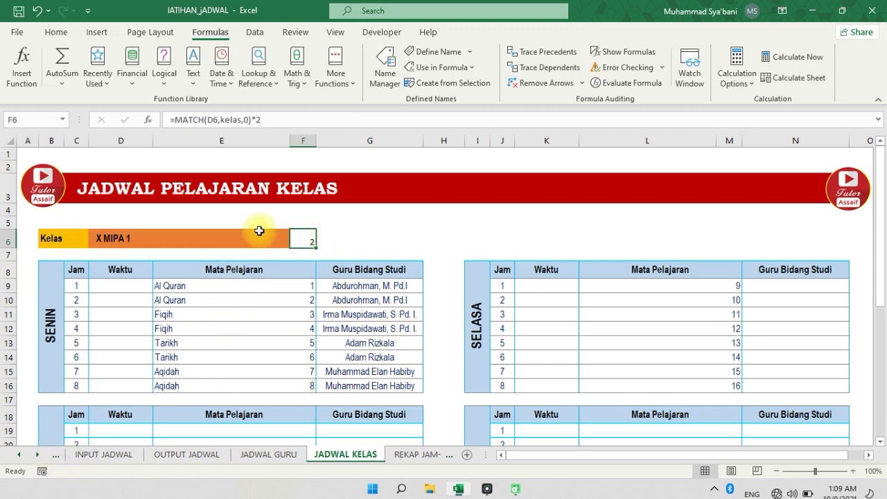
click(253, 120)
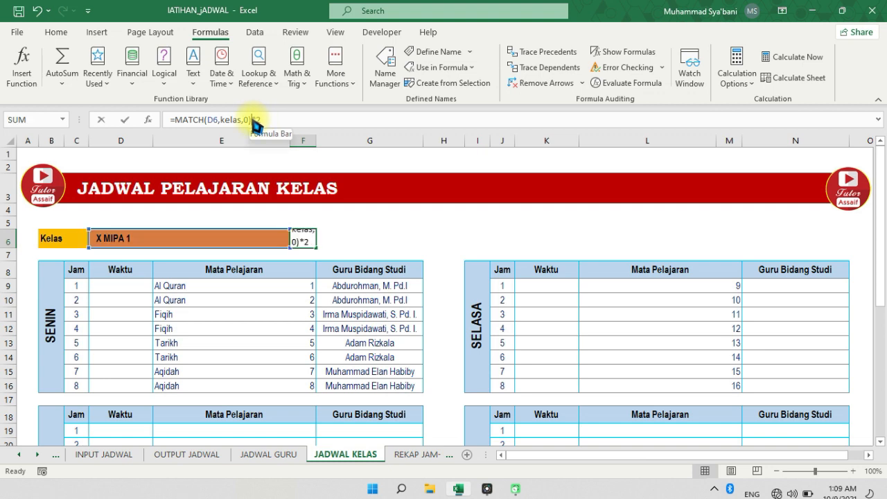
click(266, 122)
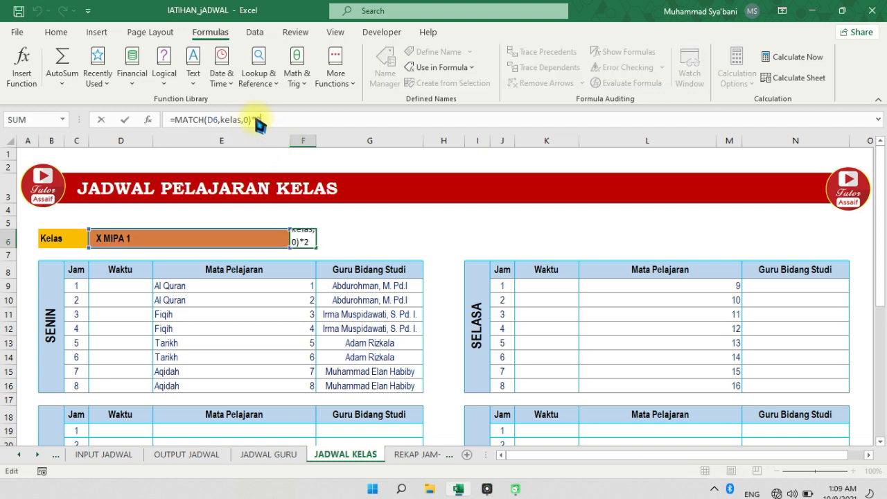
key(Escape)
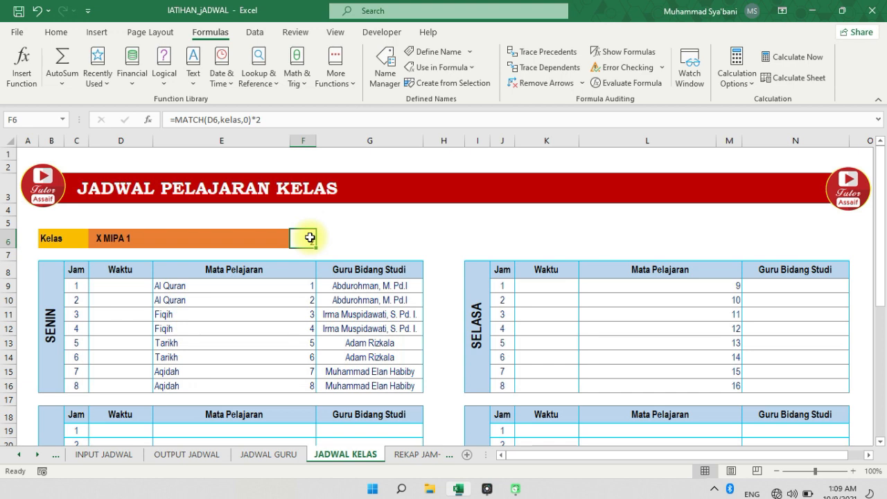
click(220, 238)
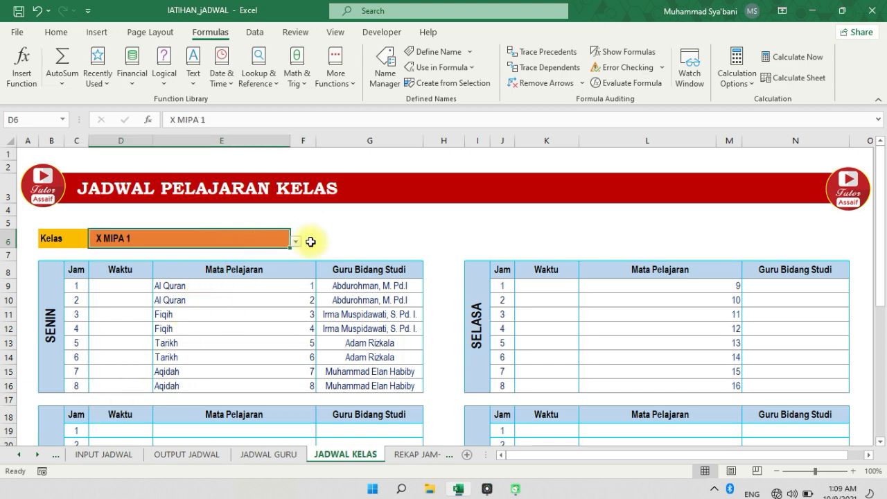
click(309, 242)
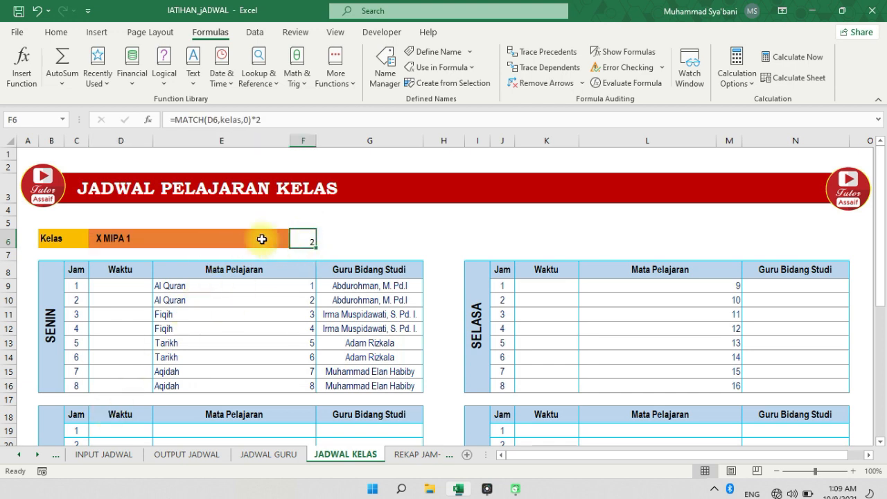
Choose X MIPA 2 in the Kelas list on JADWAL KELAS and check the column number in F6
click(262, 239)
click(295, 241)
click(260, 262)
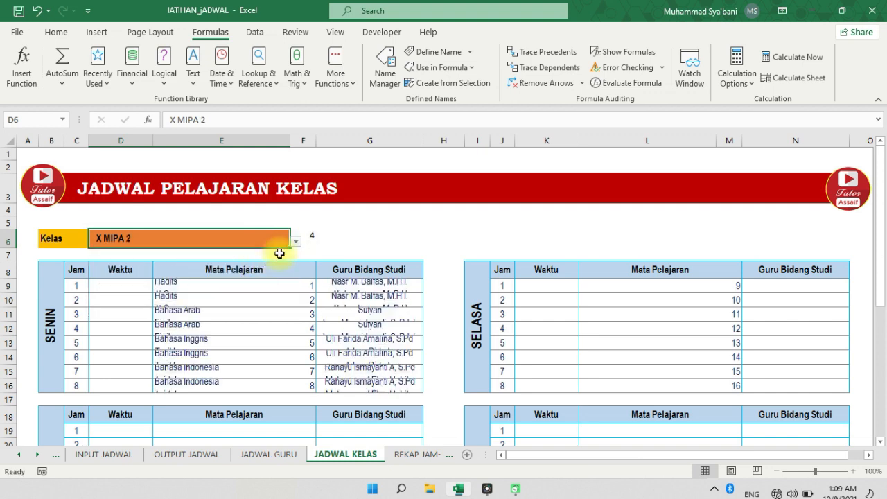
click(309, 241)
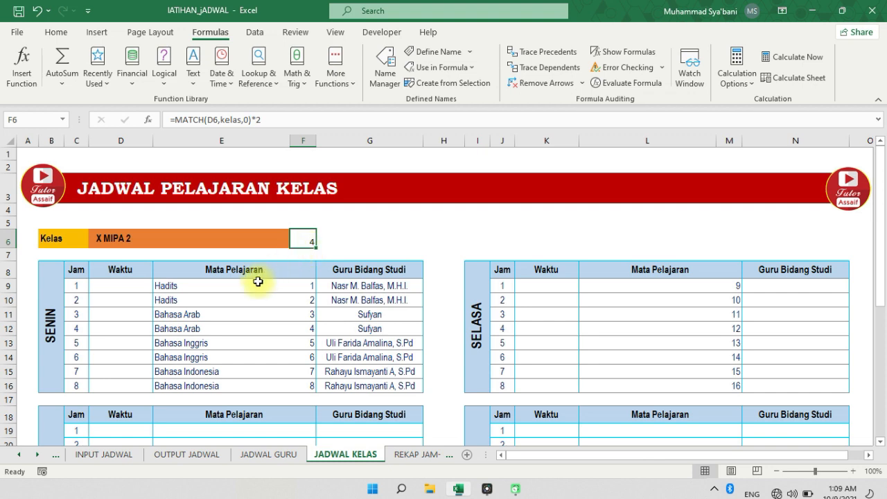
Compare the SENIN table's Mata Pelajaran and Guru Bidang Studi entries with the column number in F6
drag(255, 286, 254, 385)
click(381, 287)
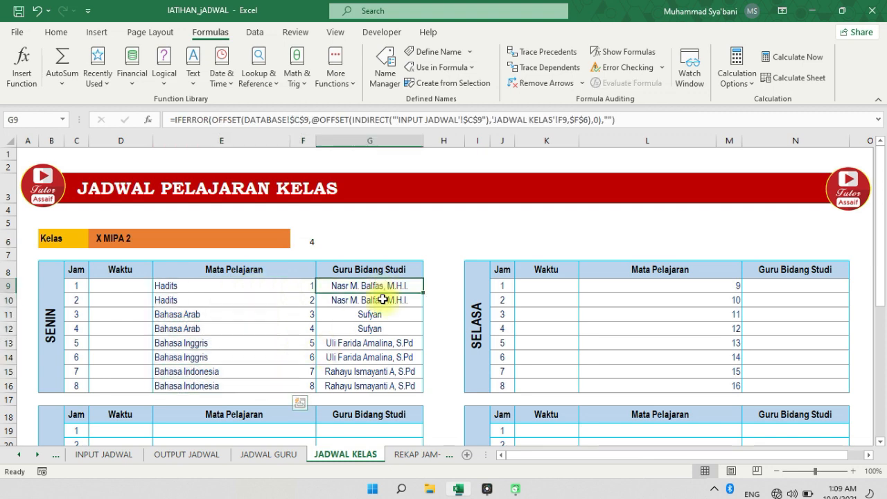
drag(382, 299, 372, 386)
click(305, 238)
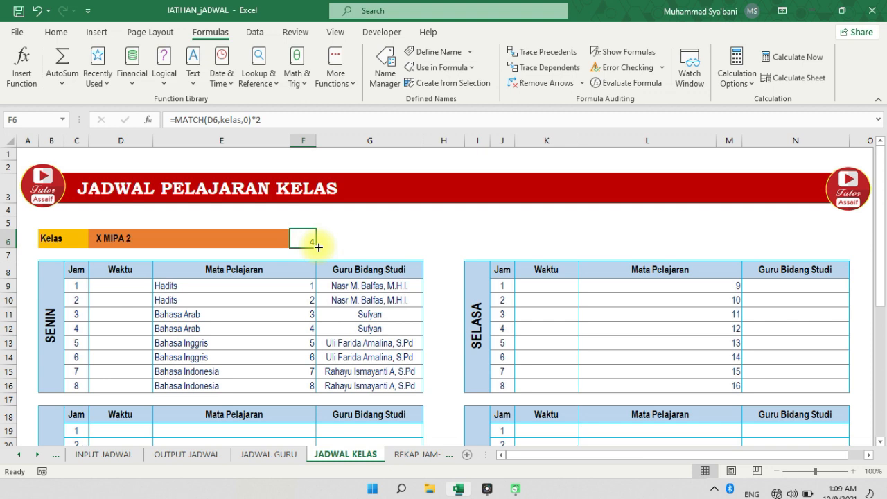
drag(259, 283, 277, 386)
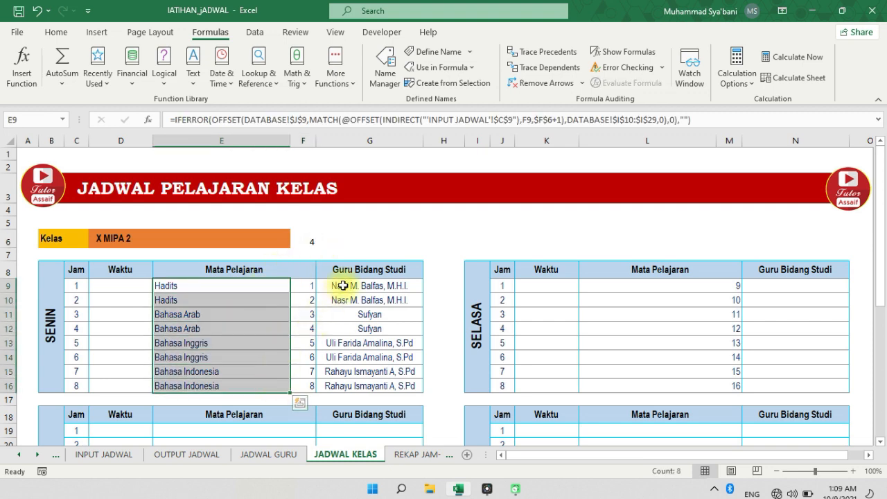
drag(343, 285, 336, 389)
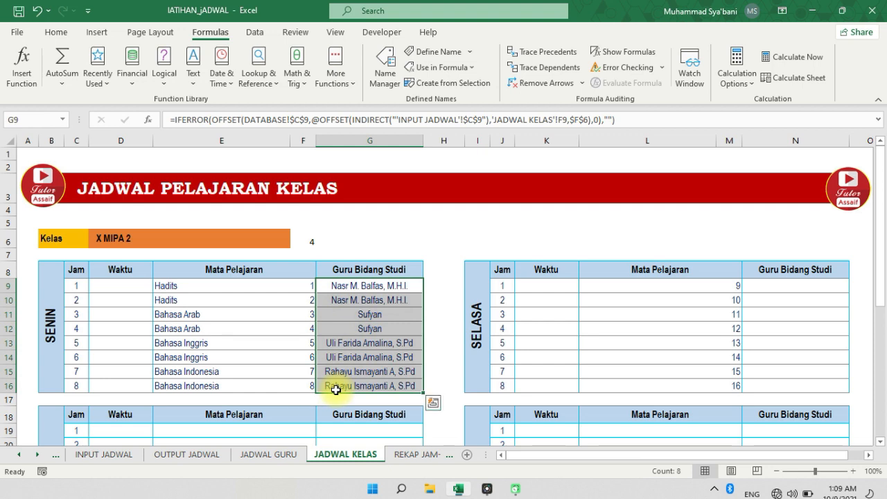
click(303, 239)
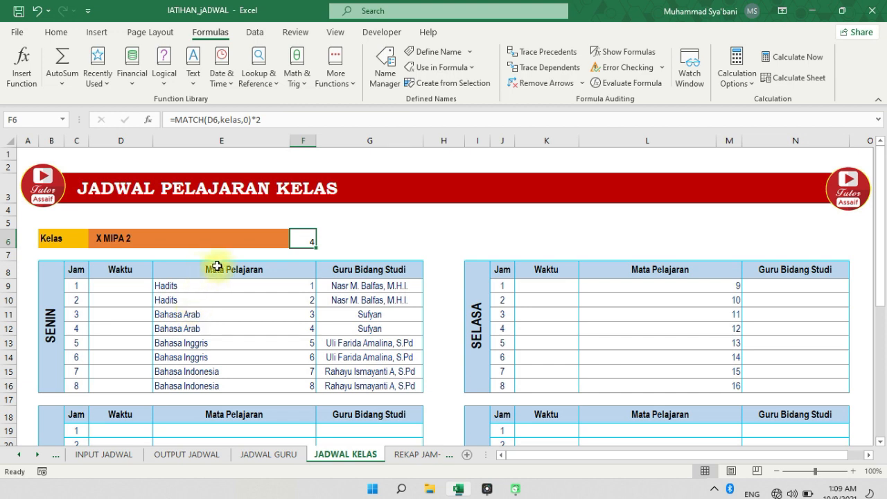
Examine the IFERROR, OFFSET and MATCH formula for Mata Pelajaran in E9 of the SENIN table
click(187, 283)
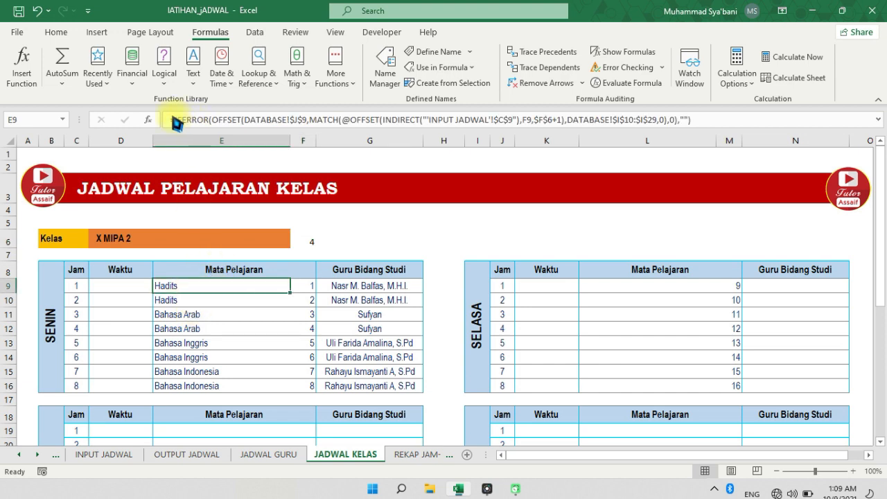
mouse_move(699, 111)
mouse_down()
mouse_move(520, 88)
mouse_move(214, 92)
mouse_move(157, 131)
mouse_move(644, 146)
mouse_move(707, 122)
mouse_up()
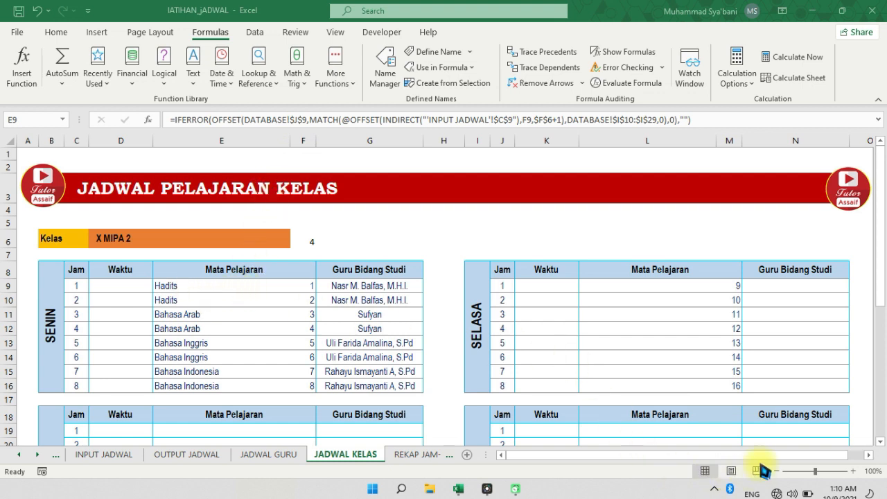
click(197, 288)
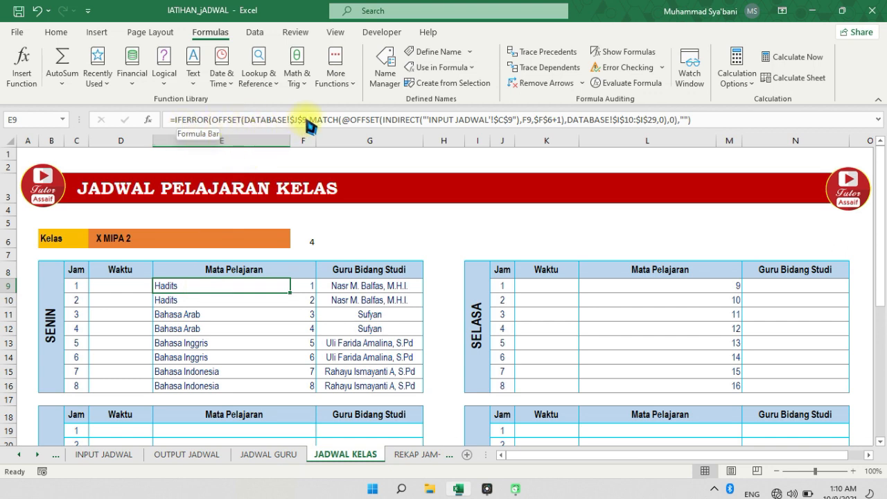
Inspect the Mata Pelajaran header in J9 and the subject names below it on the DATABASE sheet
click(19, 454)
click(87, 454)
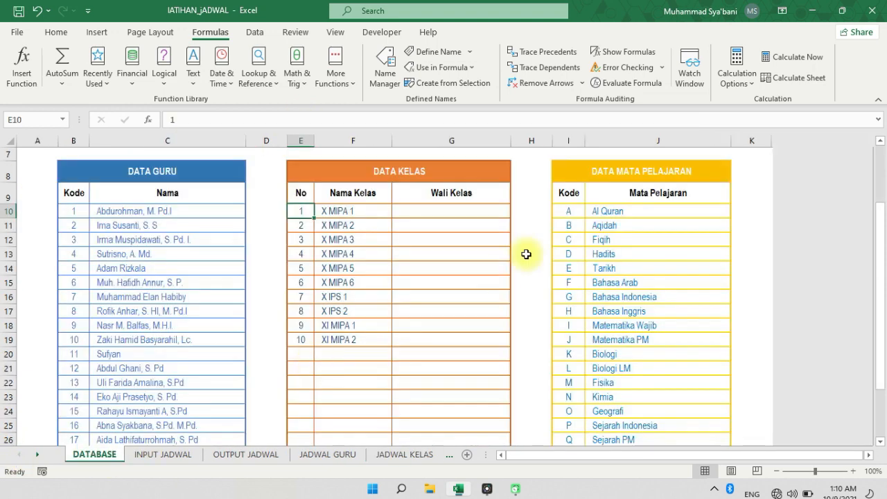
click(627, 198)
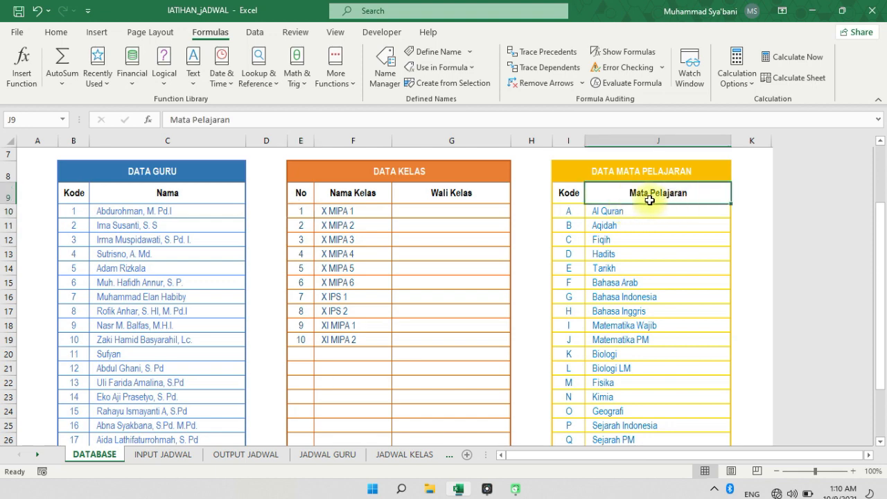
drag(623, 210, 619, 430)
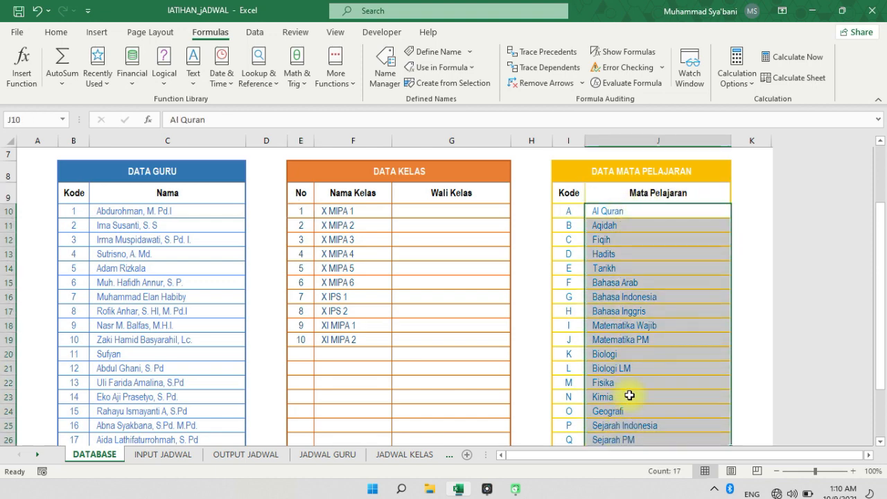
click(647, 185)
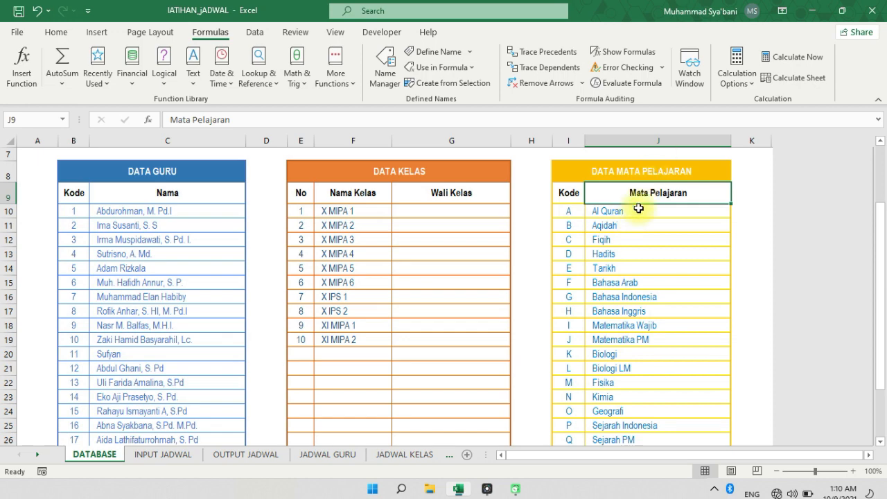
click(635, 214)
drag(631, 240, 639, 413)
scroll(586, 297, up, 3)
click(665, 285)
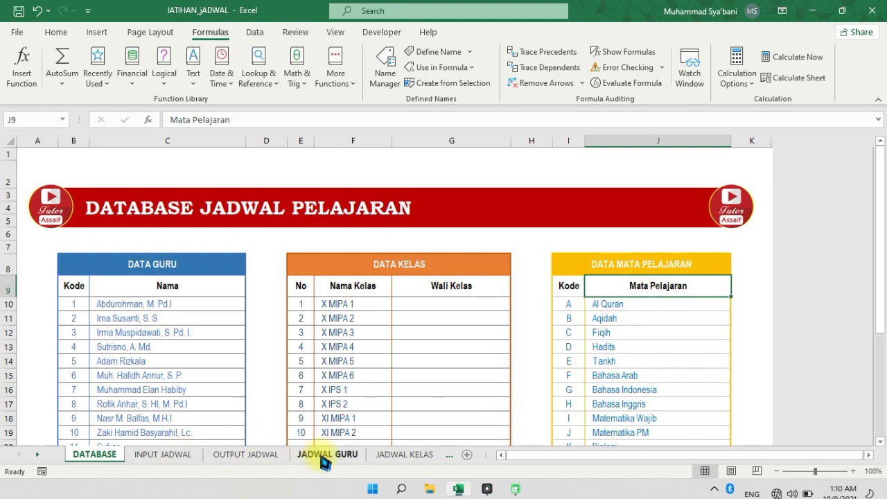
Review the INDIRECT reference to 'INPUT JADWAL'!$C$9 inside the E9 formula on JADWAL KELAS
click(404, 455)
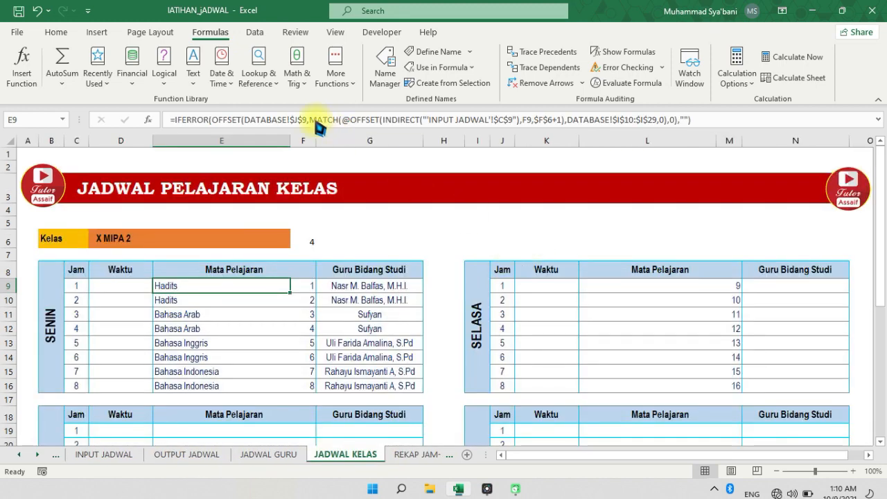
click(426, 120)
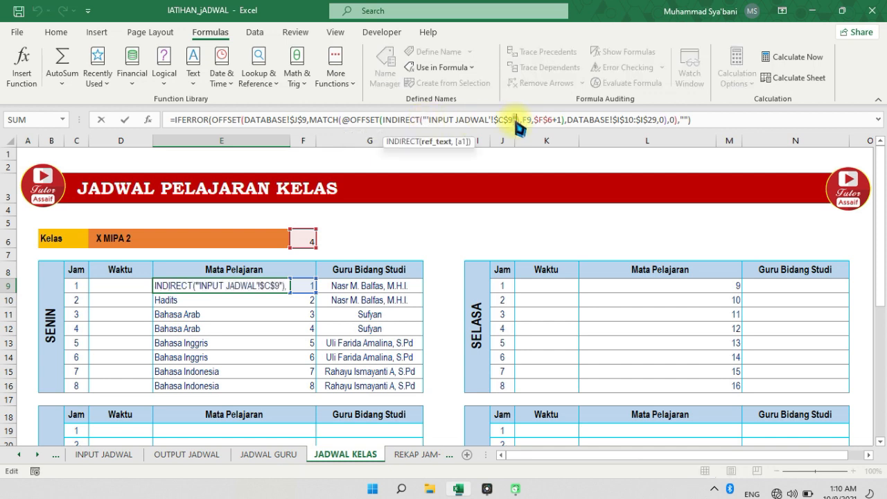
click(505, 120)
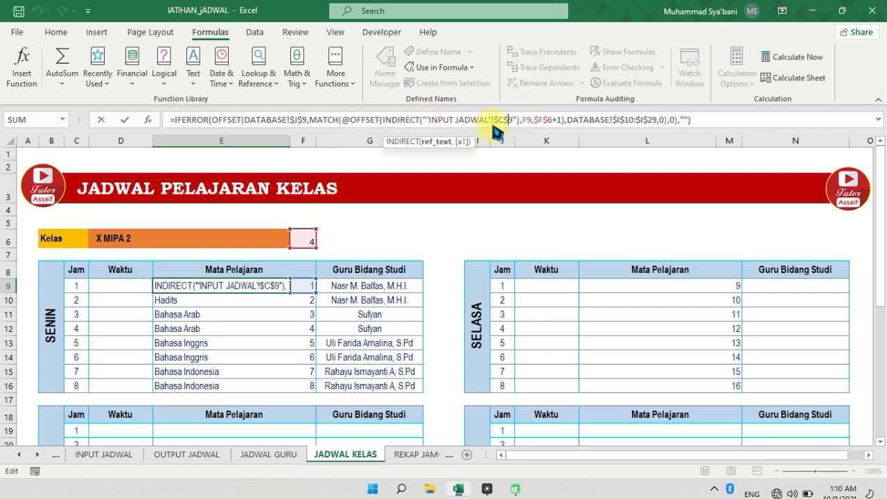
key(Escape)
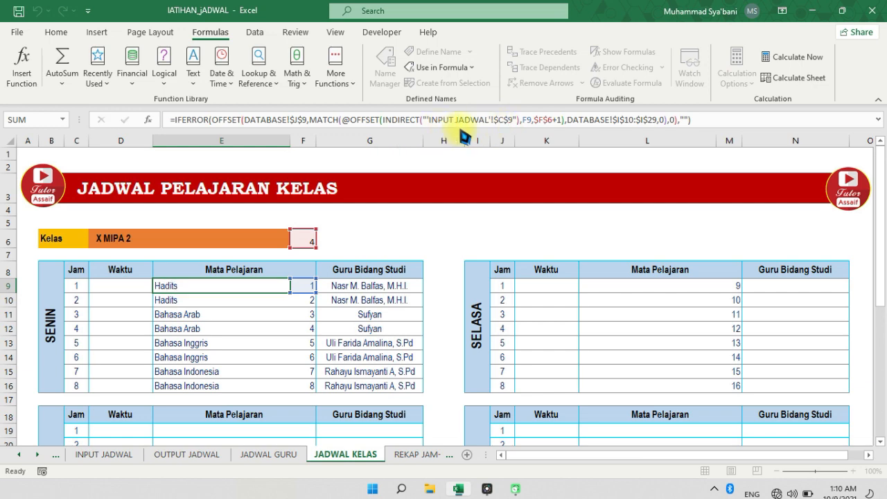
Trace the column offsets on INPUT JADWAL from the Waktu header across Jam Ke to the KG and KM columns
click(121, 454)
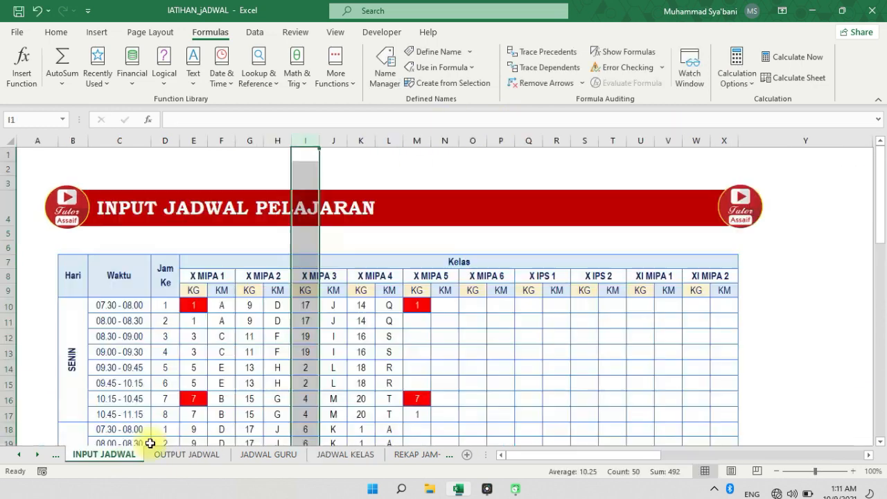
click(121, 141)
click(116, 277)
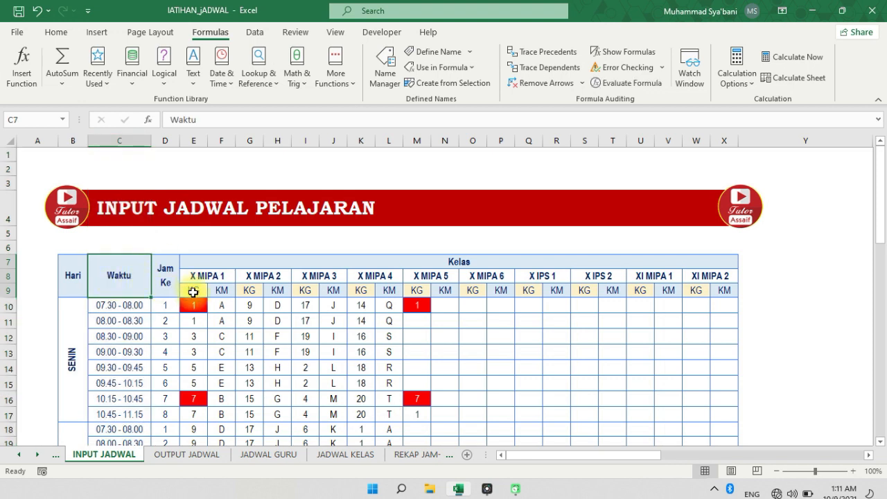
drag(193, 292, 361, 290)
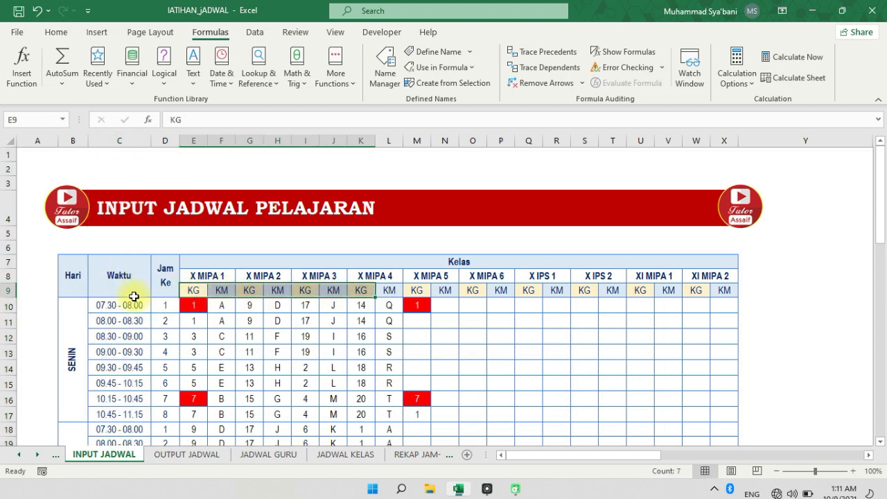
click(134, 297)
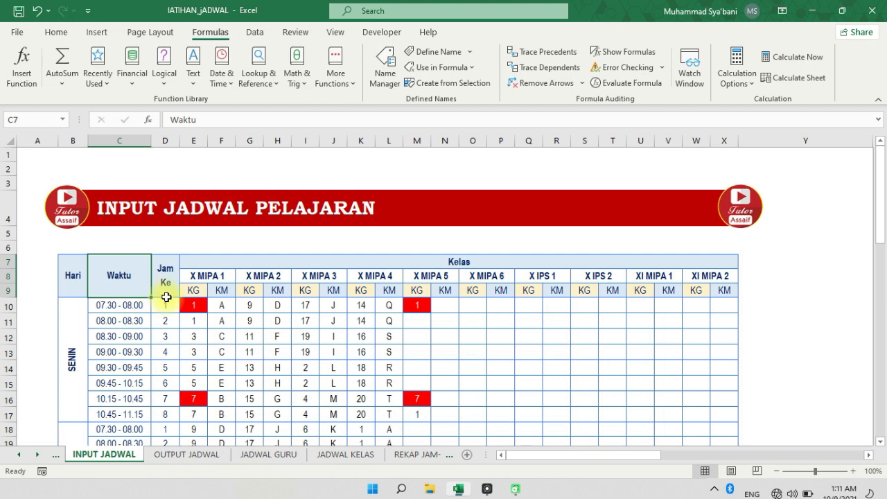
click(166, 296)
click(193, 291)
click(222, 291)
click(249, 291)
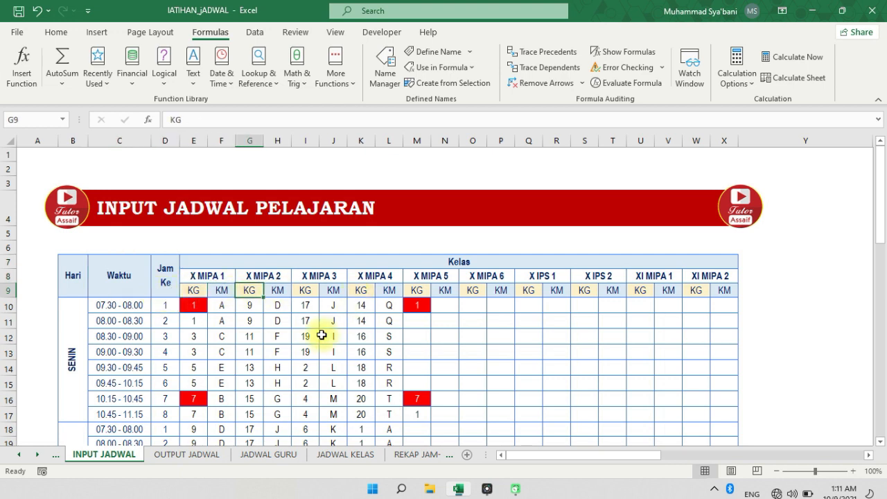
click(138, 309)
click(126, 281)
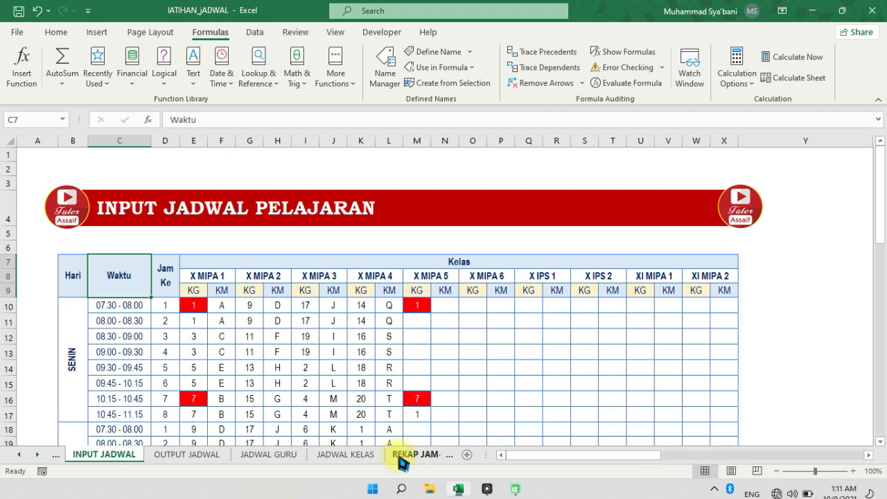
Try a direct reference to 'INPUT JADWAL'!C9, the Waktu header, in cell G6 of JADWAL KELAS
click(354, 455)
click(405, 234)
text(=)
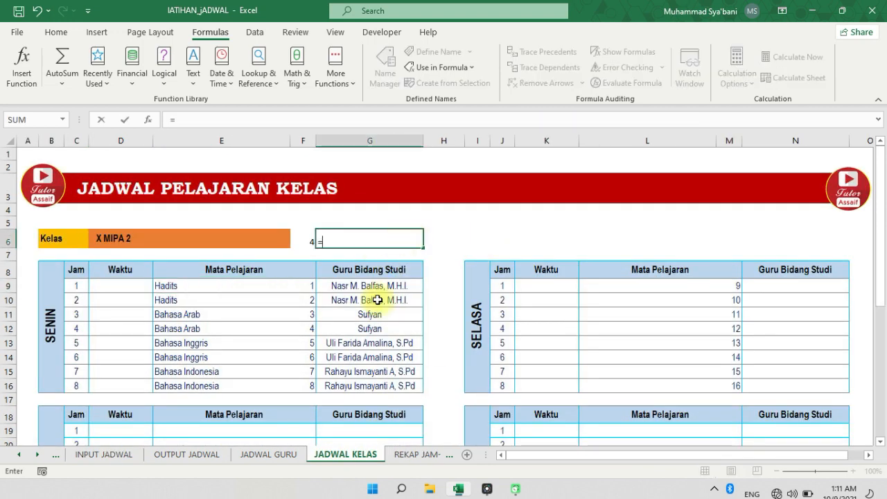
click(105, 454)
click(125, 269)
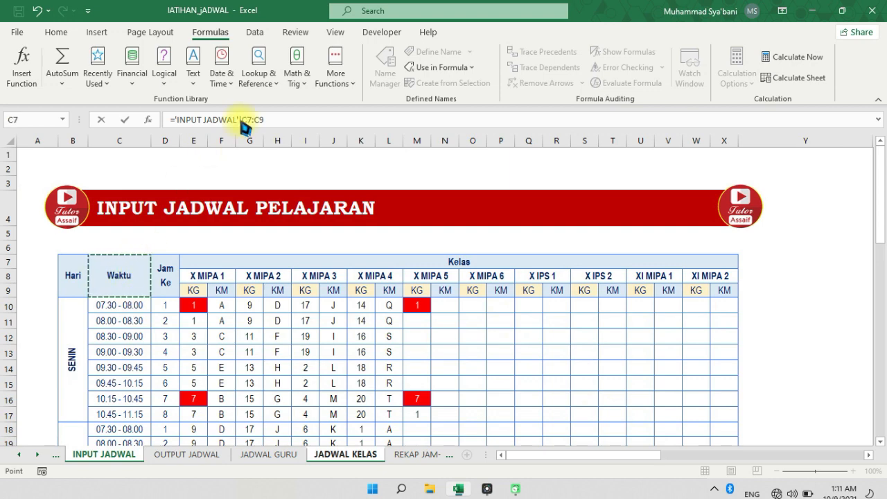
drag(244, 120, 262, 122)
text(C)
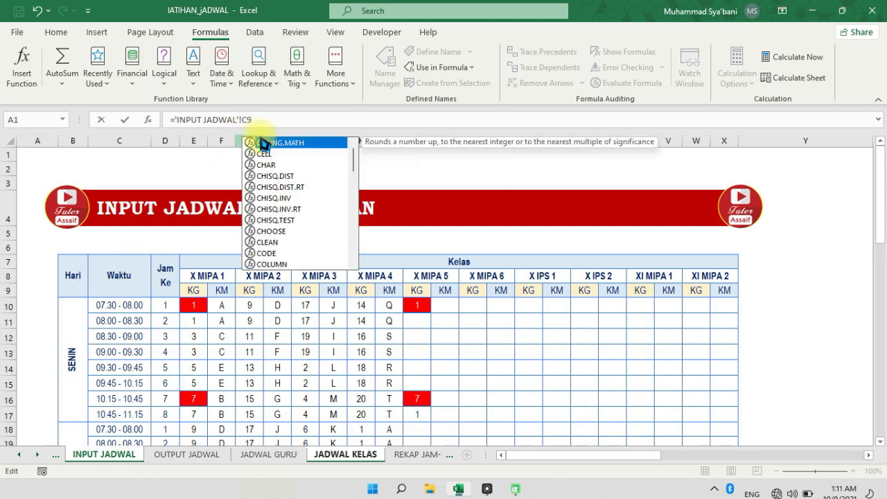
text(9)
key(Return)
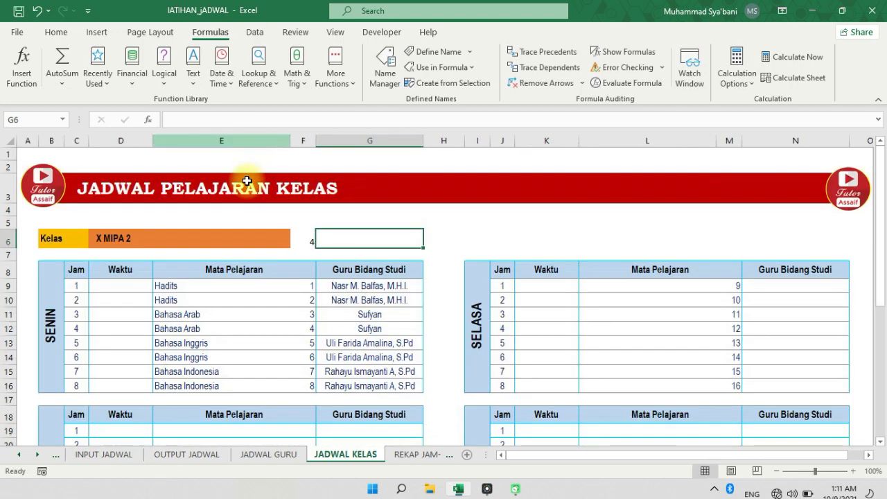
Inspect the row-offset numbers in F9 and F10 that feed the Mata Pelajaran formula in E9
click(246, 288)
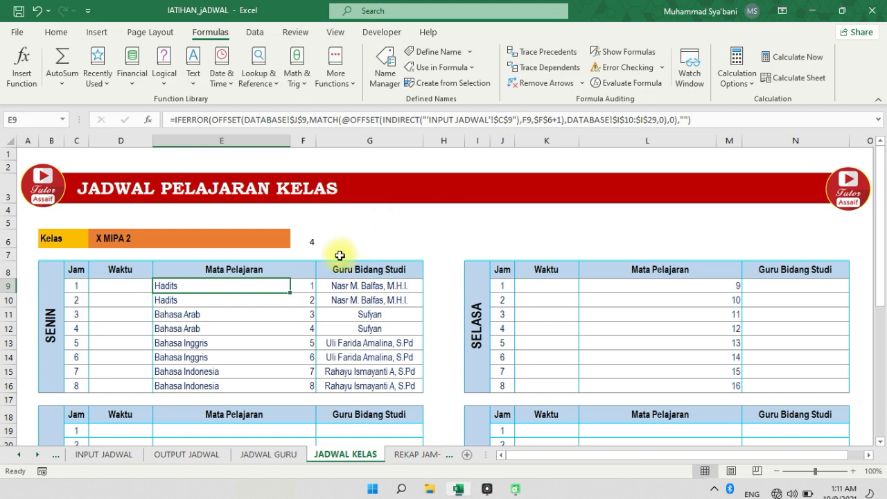
click(311, 290)
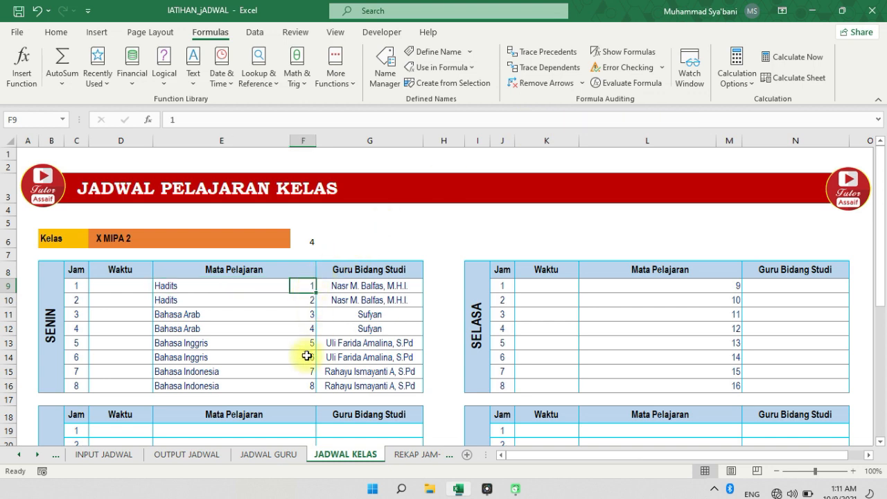
drag(309, 285, 310, 326)
click(309, 286)
click(309, 299)
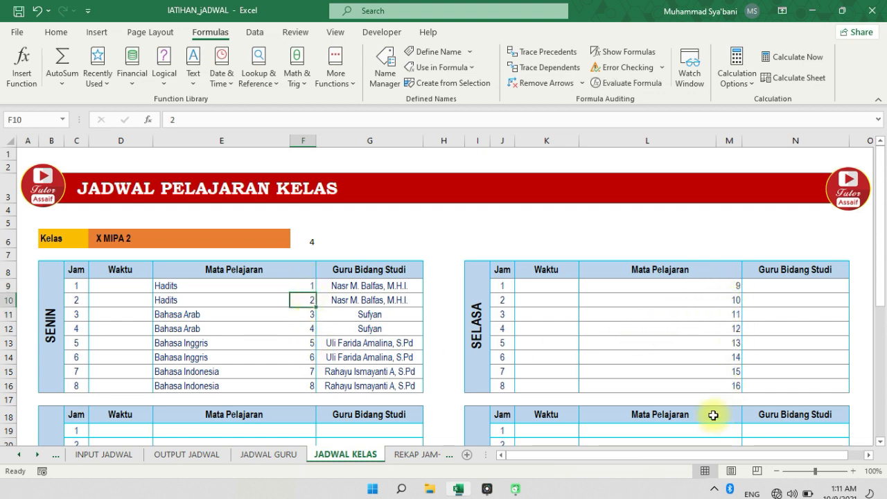
Compare the helper numbers starting in N9 of the SELASA table on JADWAL GURU with those on JADWAL KELAS
click(268, 454)
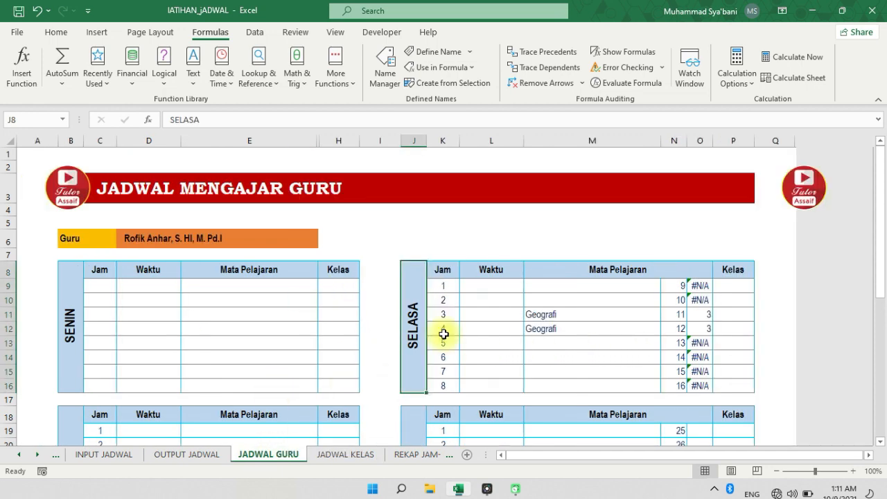
click(681, 285)
click(339, 456)
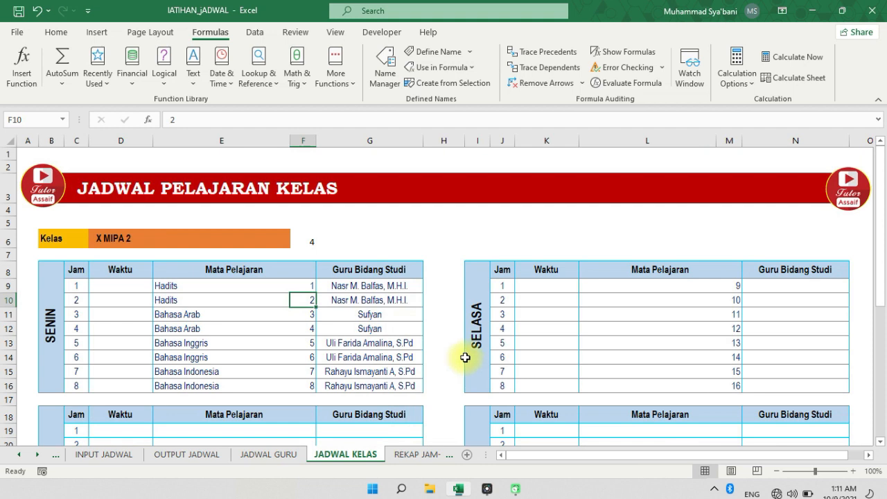
Examine the MATCH lookup range DATABASE!$I$10:$I$29 and the closing arguments of the E9 formula
click(257, 286)
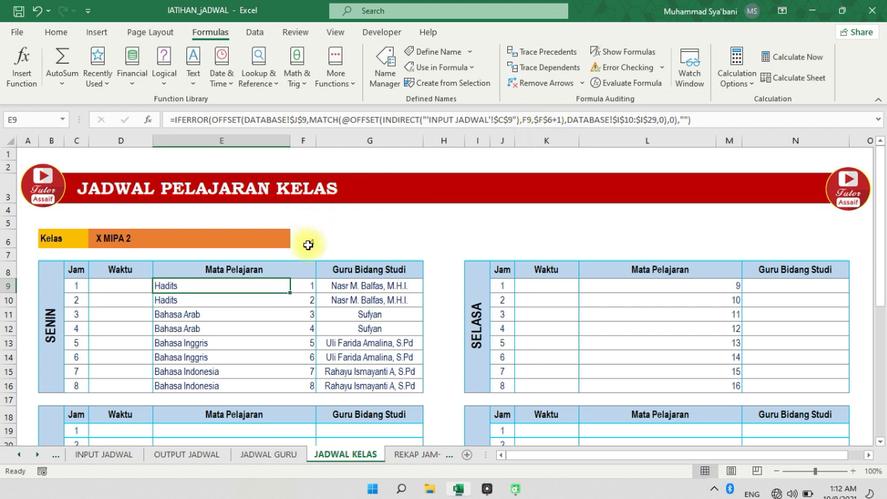
click(746, 470)
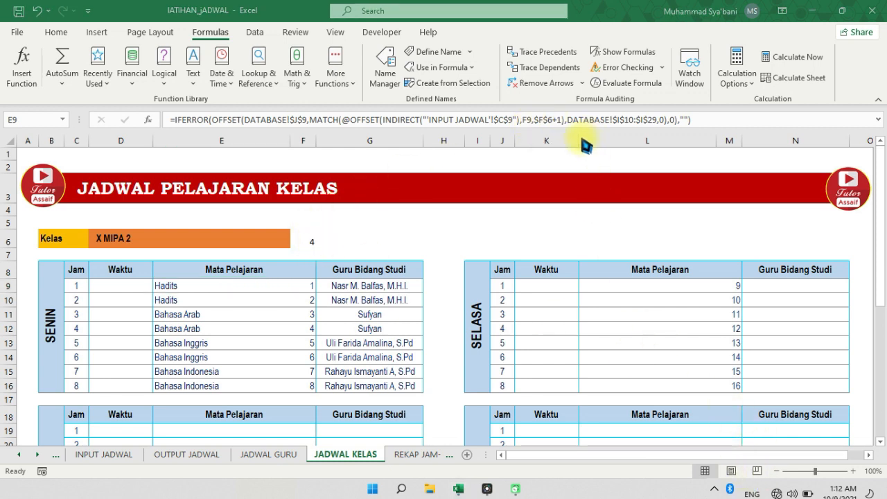
click(566, 116)
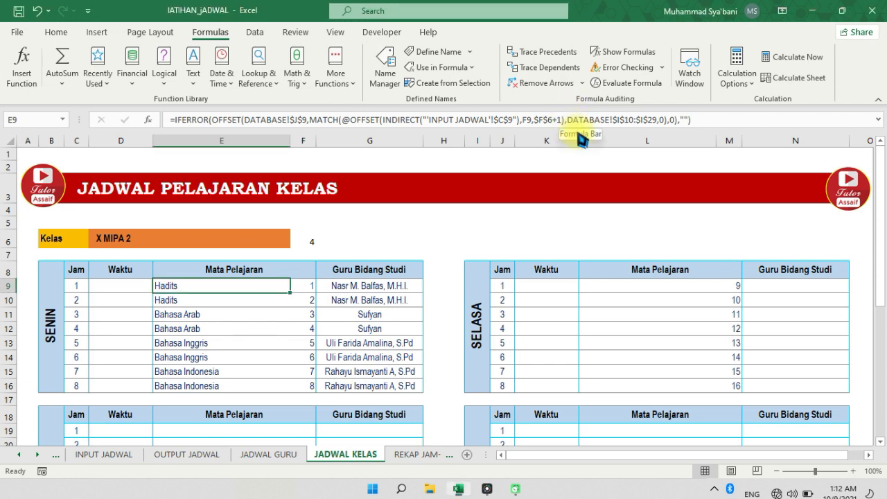
click(748, 471)
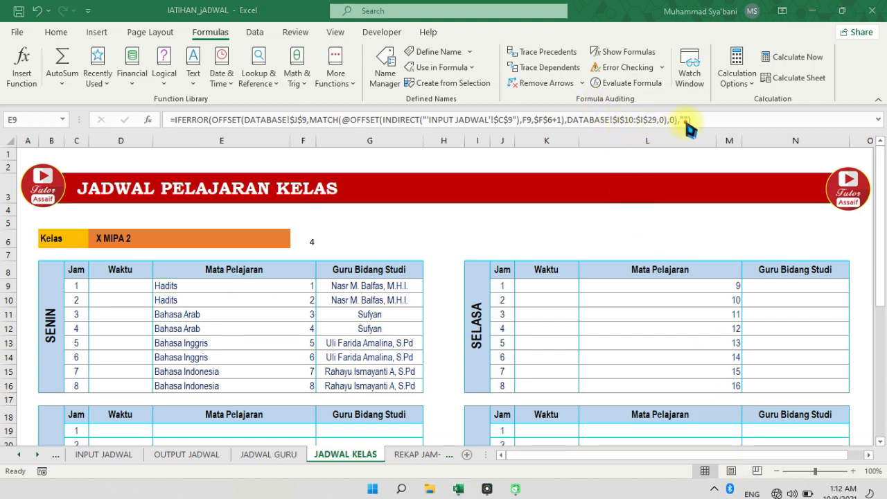
drag(696, 120, 611, 113)
drag(561, 140, 698, 122)
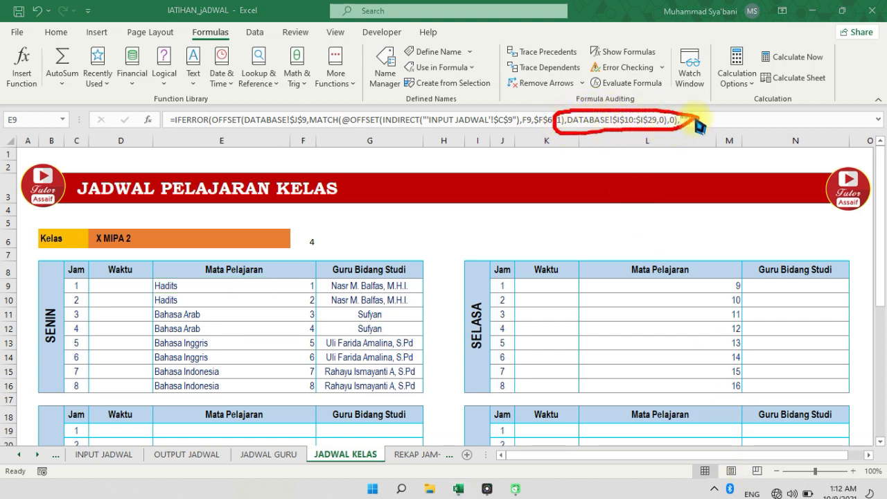
click(755, 473)
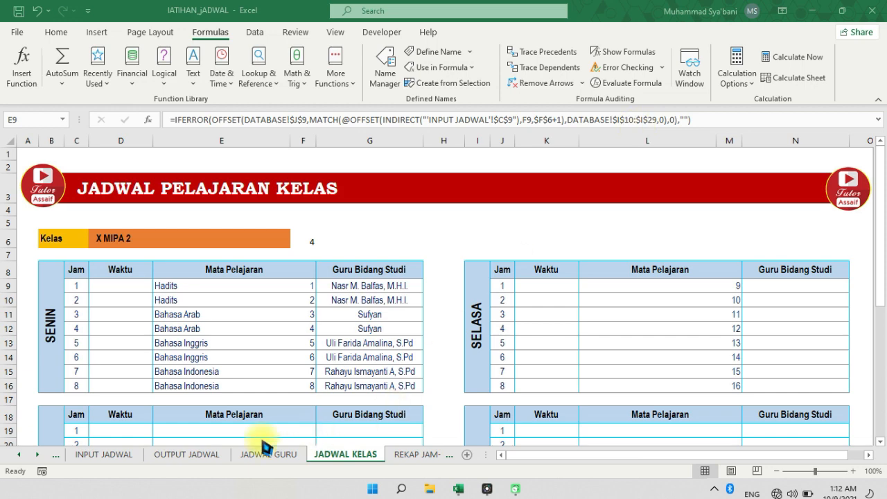
Review the Kode column I10:I29 of DATA MATA PELAJARAN on the DATABASE sheet
click(19, 454)
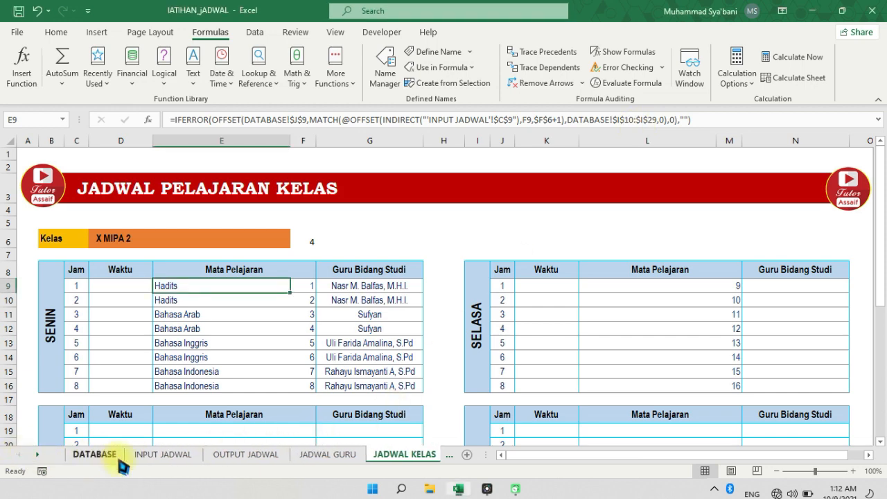
click(107, 454)
drag(561, 302, 578, 422)
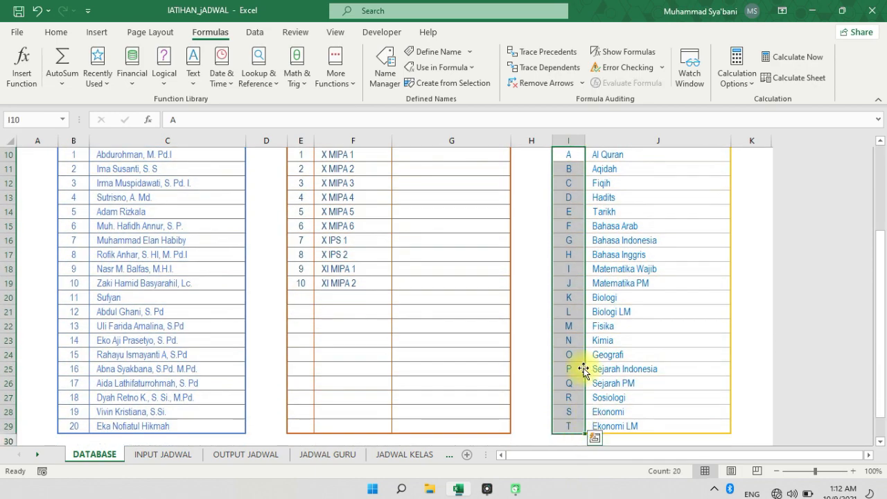
scroll(599, 339, up, 3)
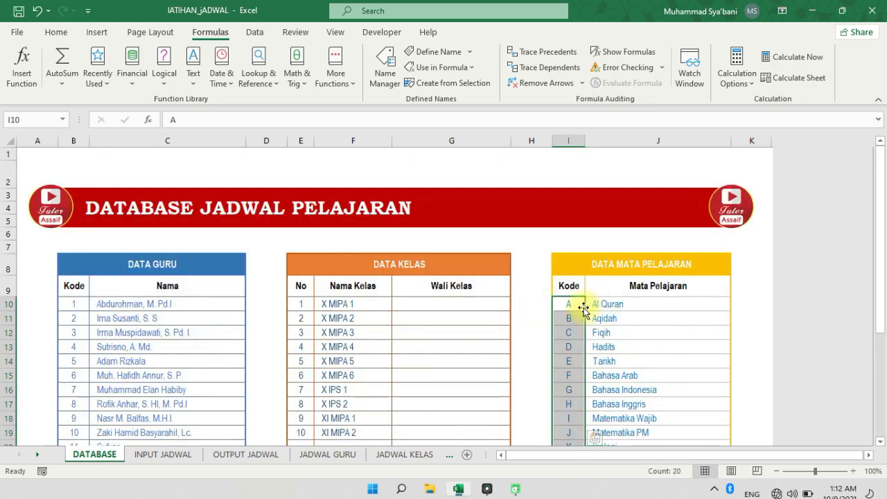
drag(595, 306, 393, 461)
Fill the Mata Pelajaran formula from E9 down to E16 in the SENIN table on JADWAL KELAS
click(392, 457)
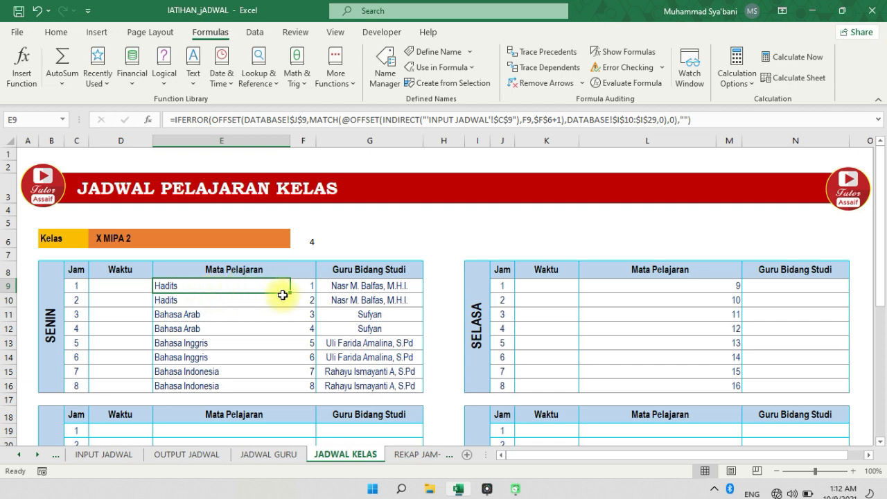
drag(290, 292, 280, 391)
click(264, 371)
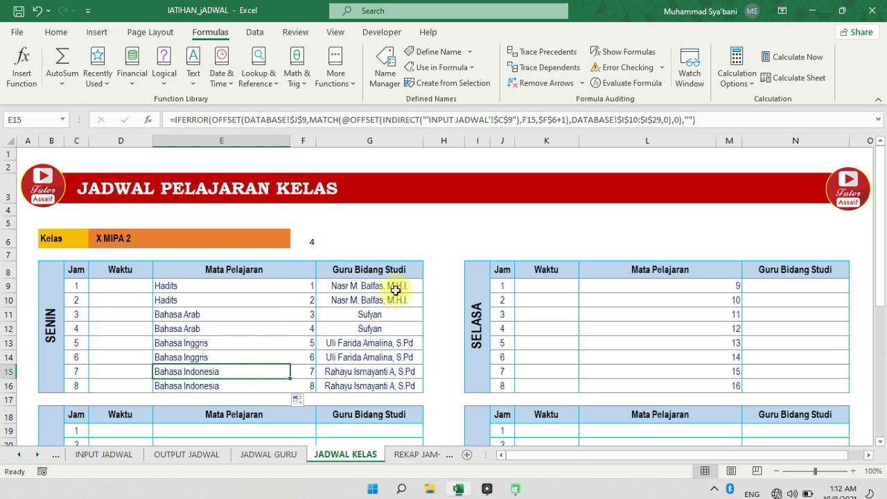
Inspect the Guru Bidang Studi formula in G9, then its reference header Nama in DATABASE C9 and the teacher list below it
click(395, 284)
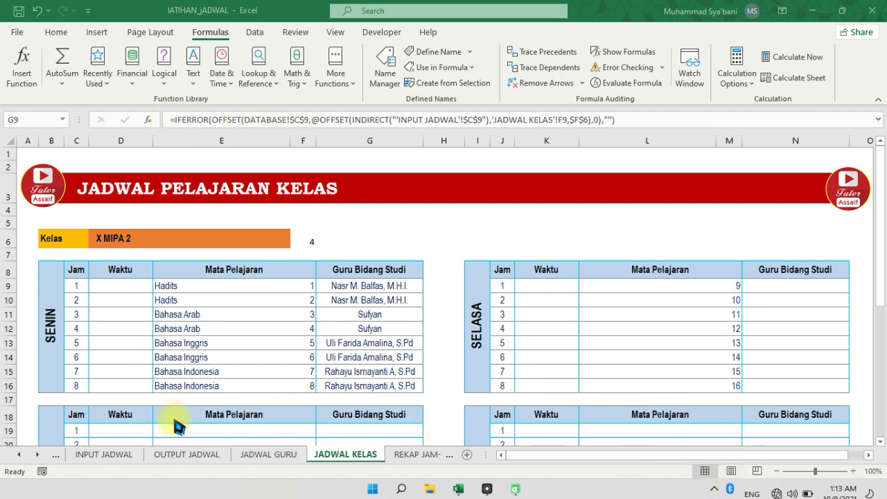
click(17, 454)
click(81, 455)
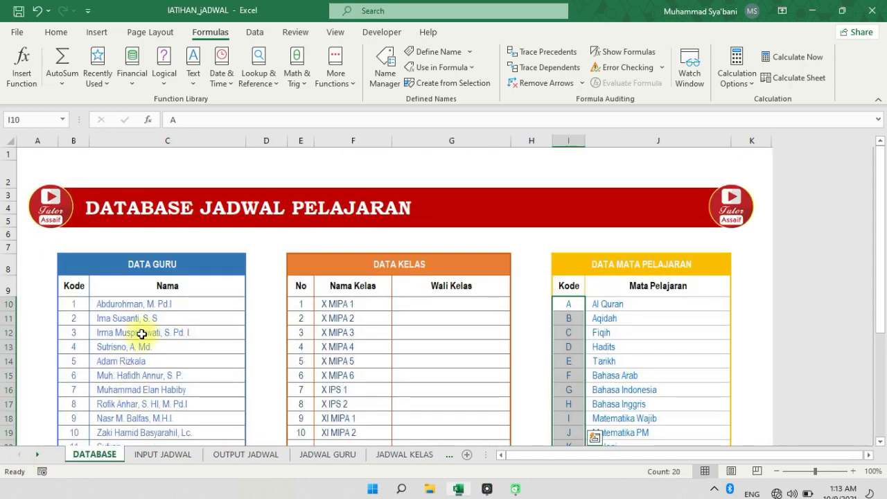
click(153, 285)
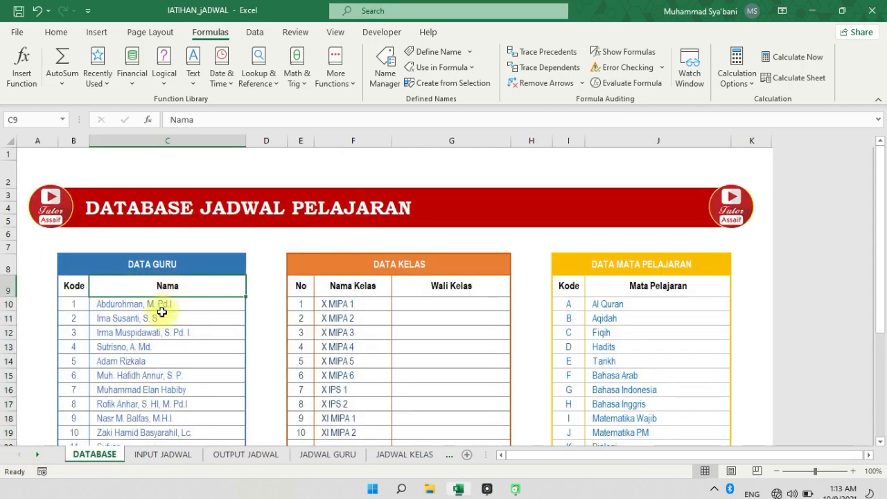
drag(161, 306, 172, 436)
click(173, 304)
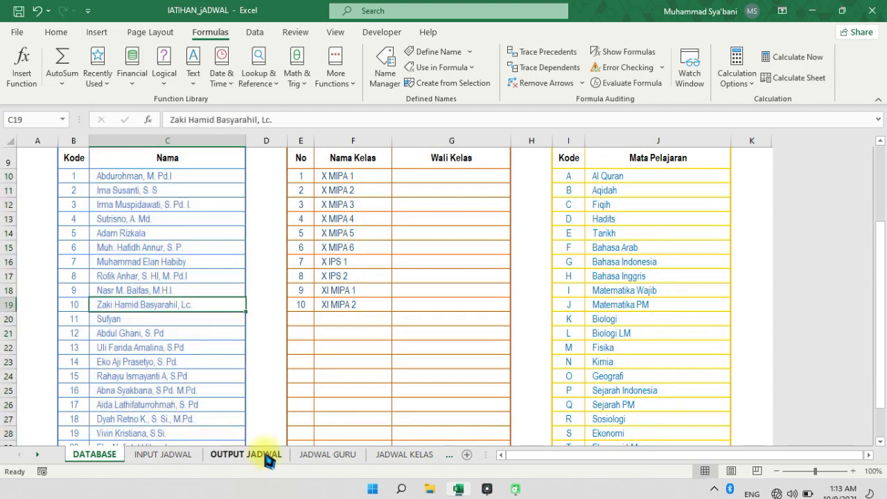
Compare the G9 and E9 formulas on JADWAL KELAS and check the Waktu header they reference on INPUT JADWAL
click(402, 455)
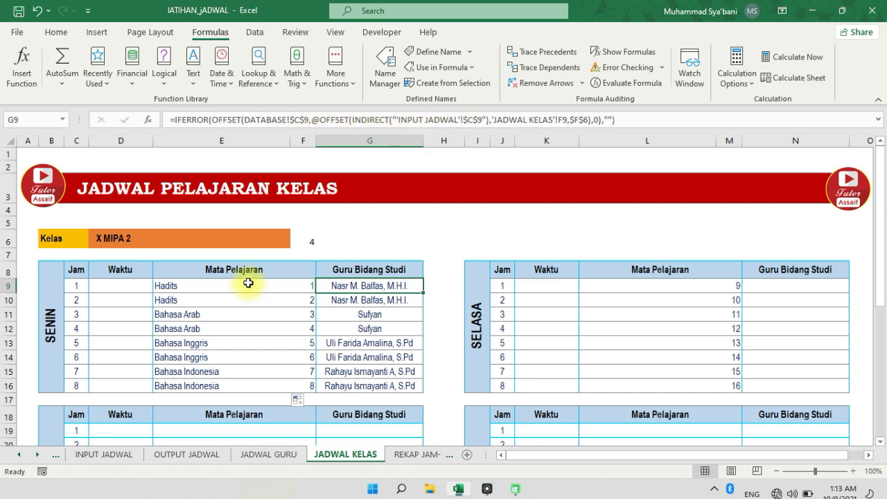
click(247, 284)
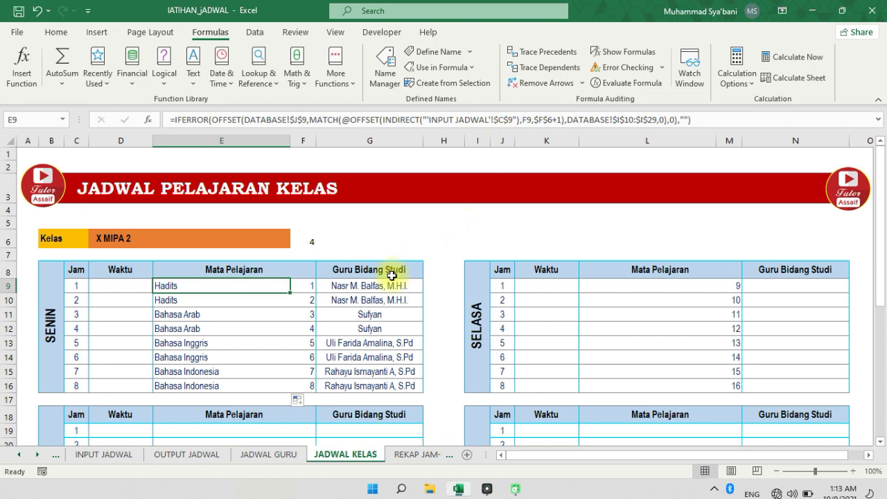
click(104, 454)
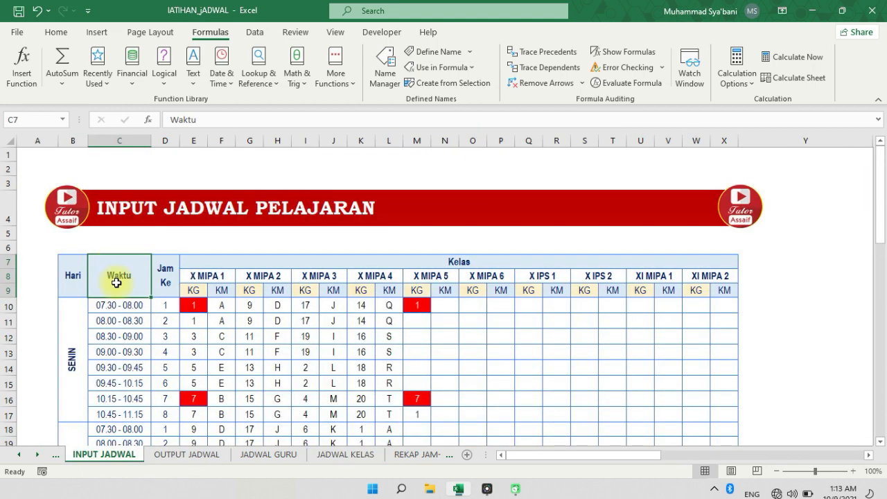
click(356, 454)
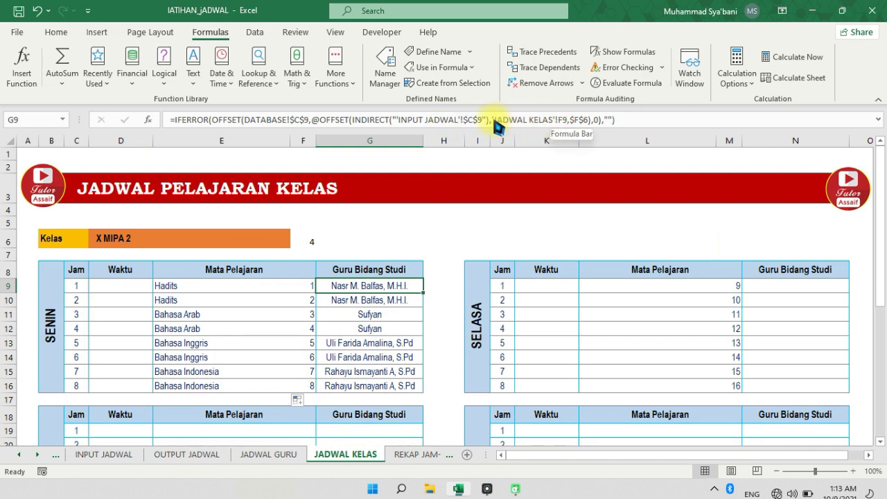
Remove the 'JADWAL KELAS'! sheet prefix from the F9 reference in the G9 formula
drag(494, 120, 563, 120)
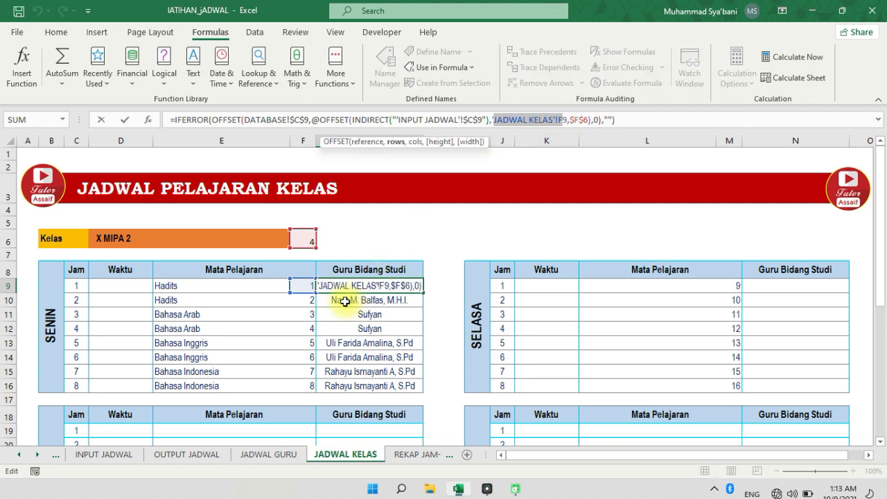
click(492, 121)
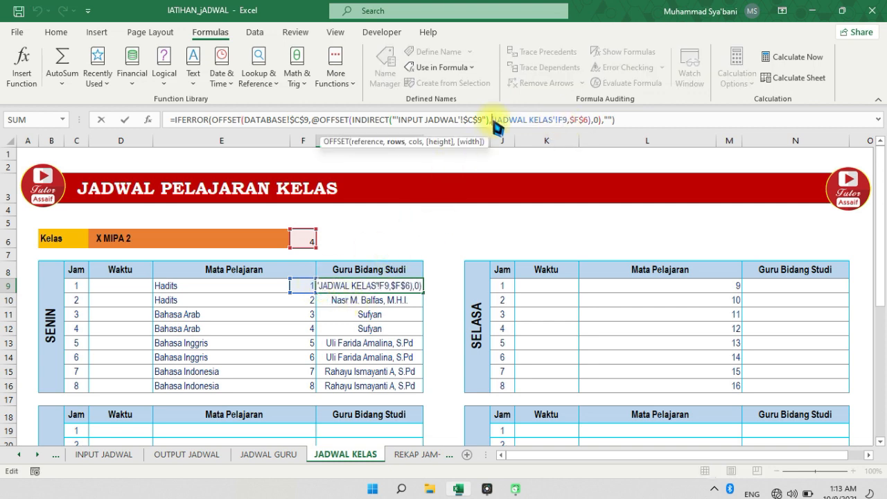
drag(494, 121, 552, 121)
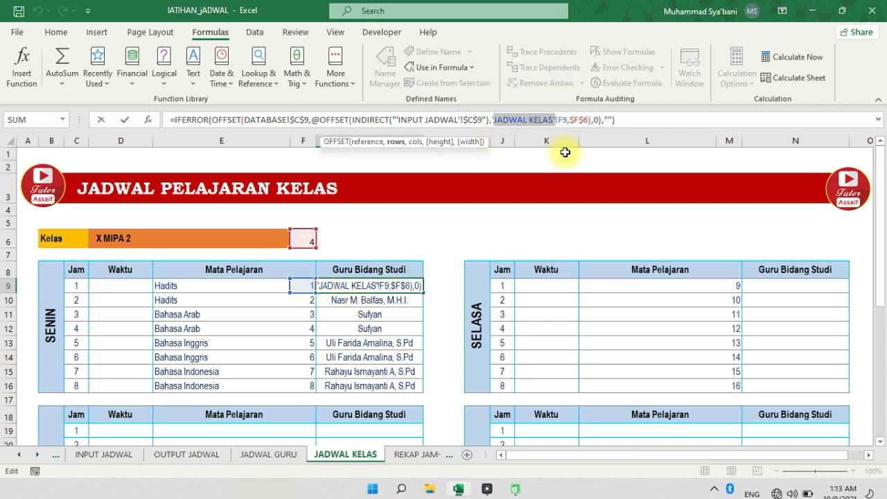
key(BackSpace)
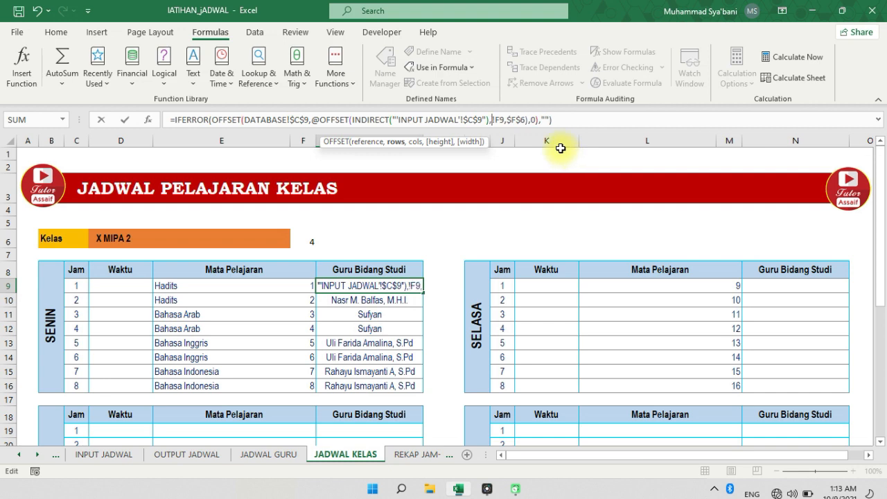
key(Delete)
key(Return)
key(Up)
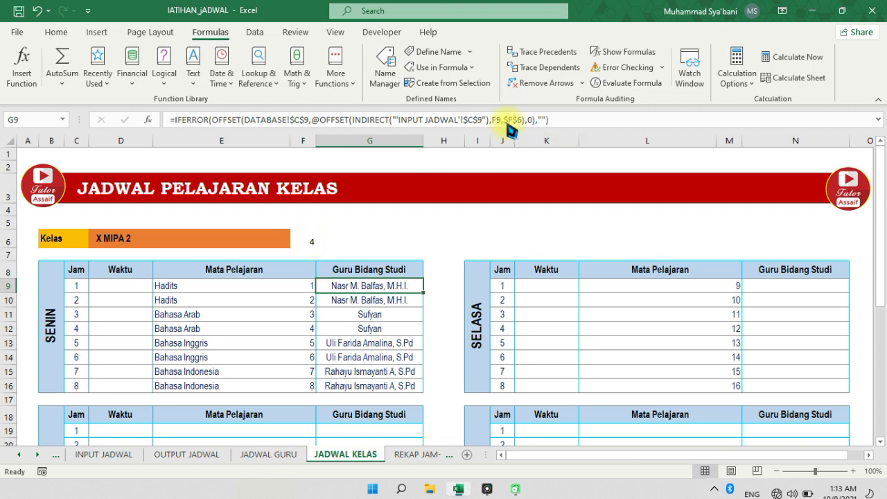
Fill the Guru Bidang Studi formula from G9 down to G16 in the SENIN table and check the copied formulas
drag(422, 291, 422, 391)
click(380, 299)
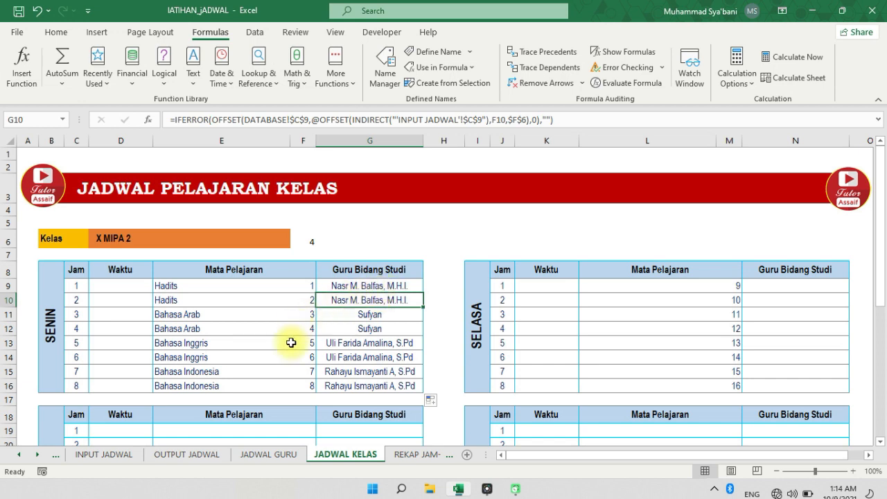
click(268, 342)
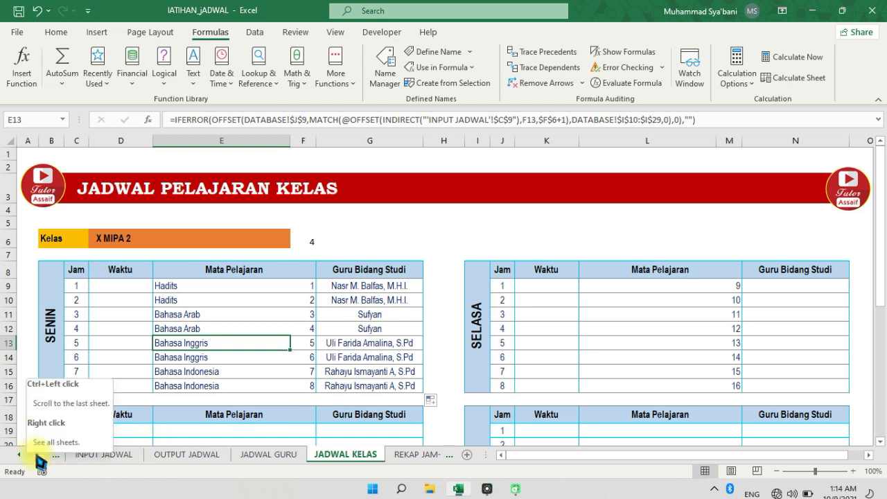
Open the REKAP JAM-HARI sheet and briefly compare it with the REKAP JAM-KELAS sheet
click(208, 315)
click(40, 454)
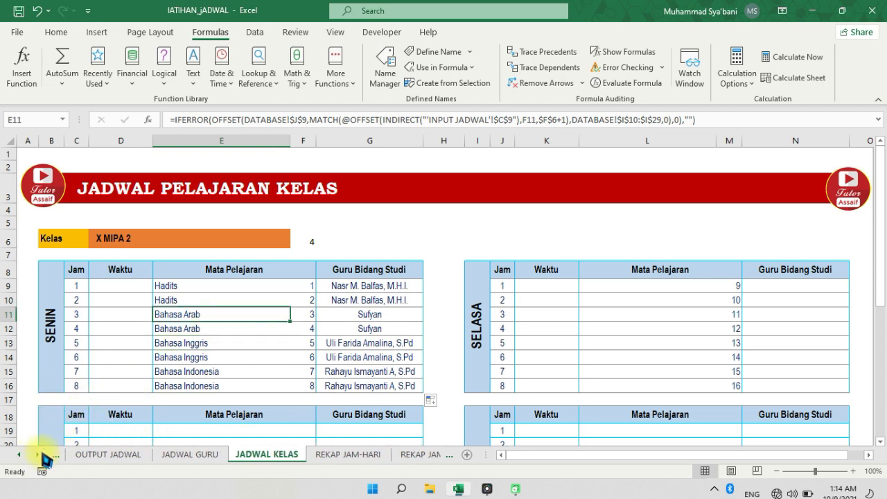
click(40, 454)
click(250, 402)
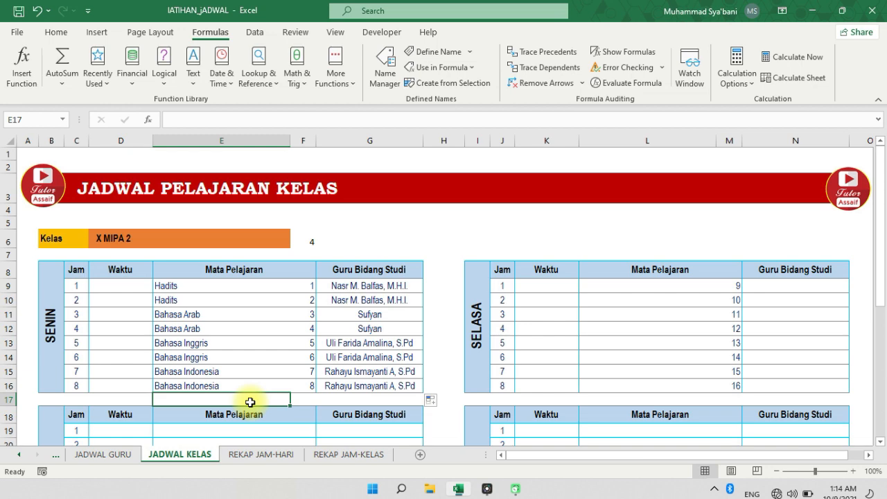
click(254, 455)
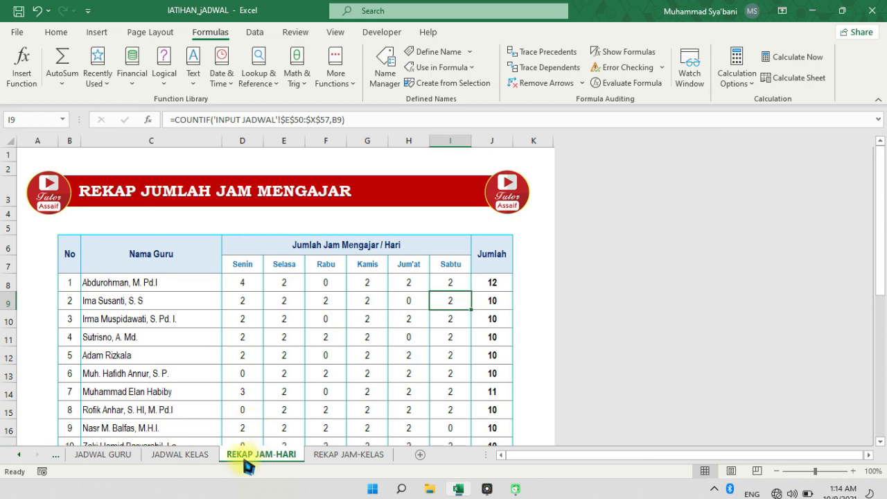
click(338, 454)
click(287, 454)
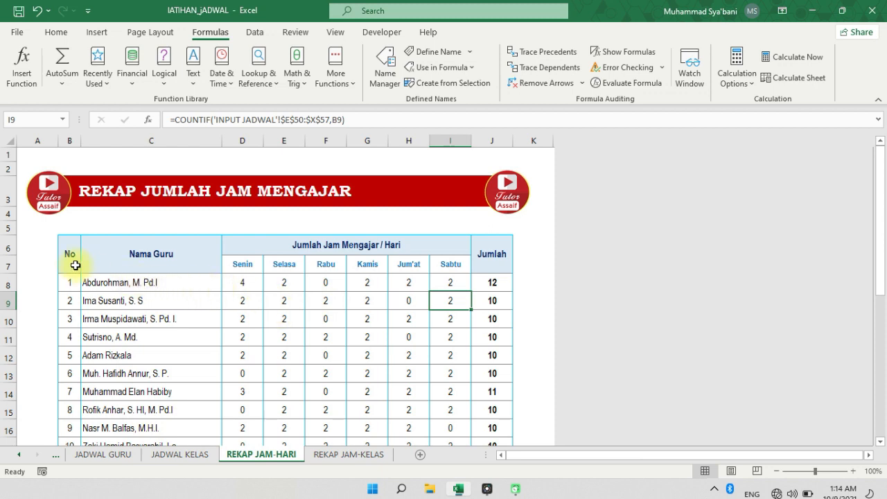
Review the REKAP JAM-HARI table's Nama Guru formula, the Jumlah Jam Mengajar / Hari day headers and the Jumlah column
drag(72, 264, 443, 302)
click(168, 284)
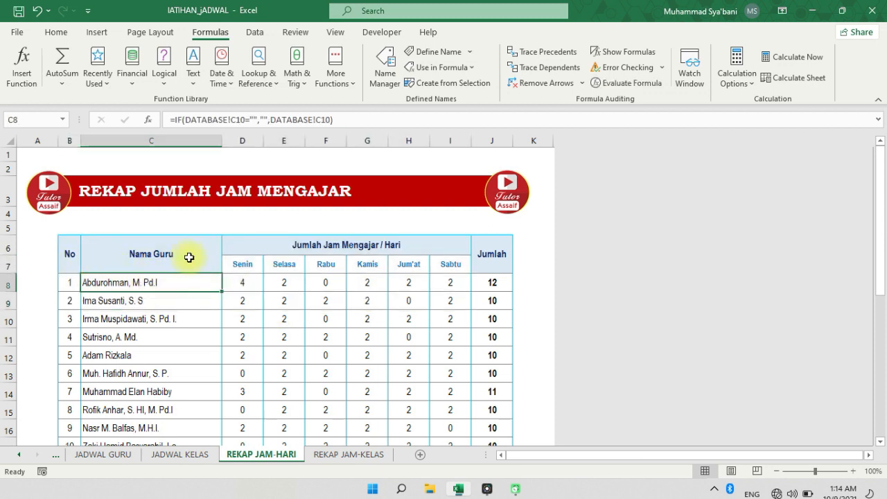
click(293, 248)
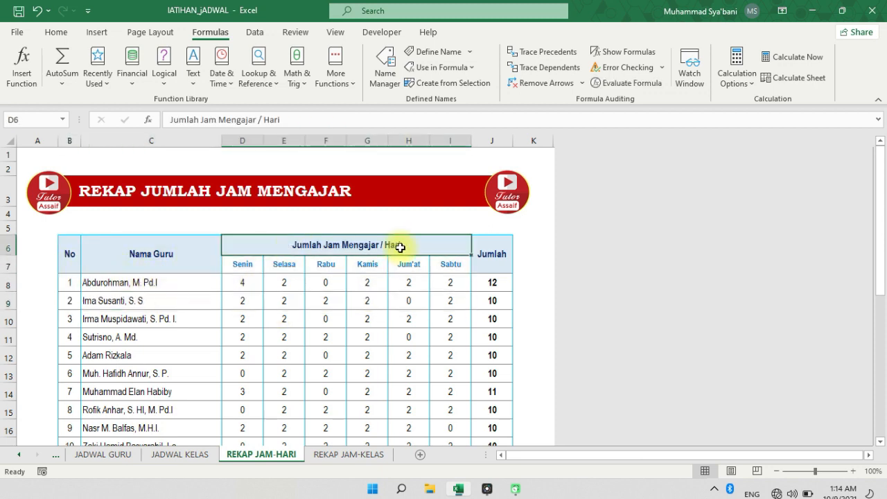
click(255, 268)
click(465, 264)
click(476, 257)
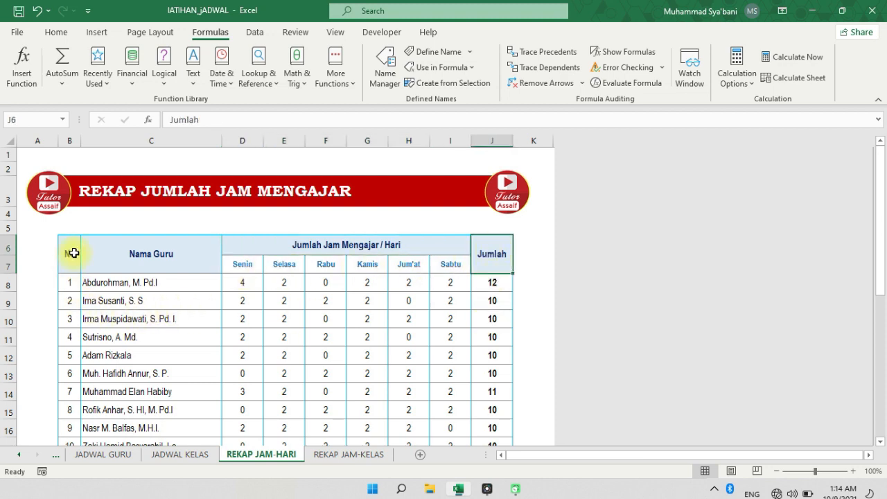
Fill the DATABASE lookup formula from B8 across to C8 and down both columns to row 27
click(67, 282)
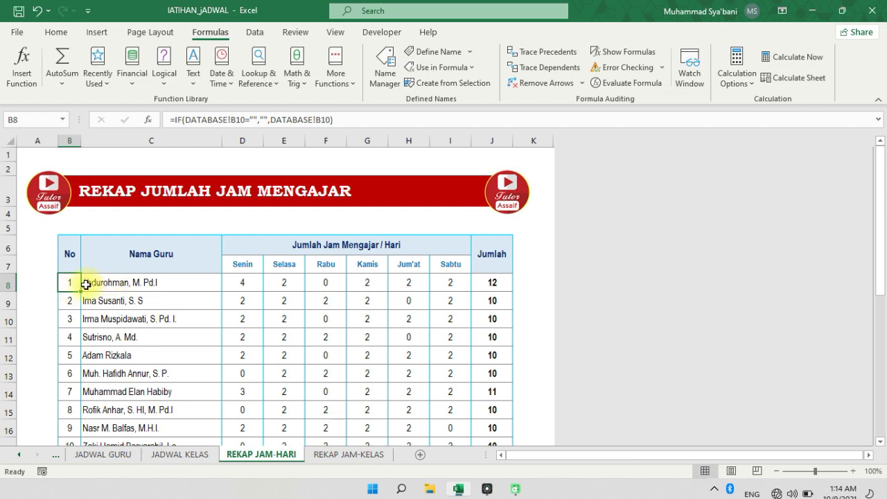
drag(77, 292, 194, 283)
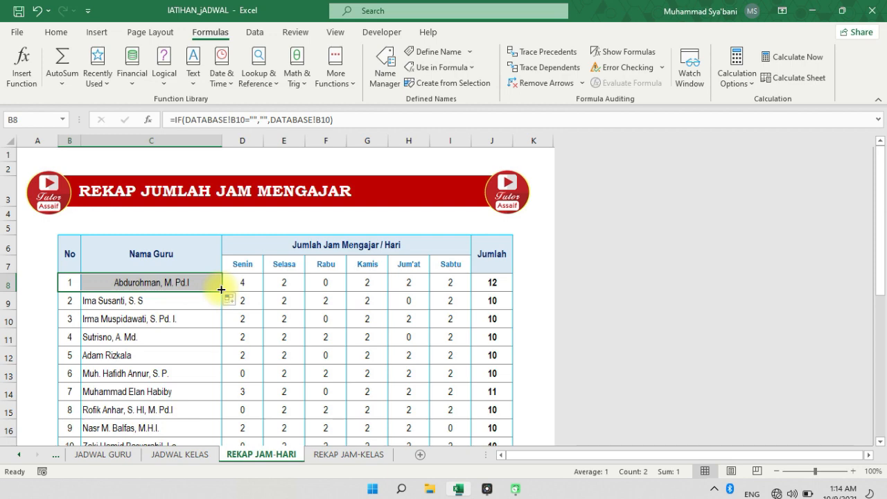
drag(221, 292, 192, 422)
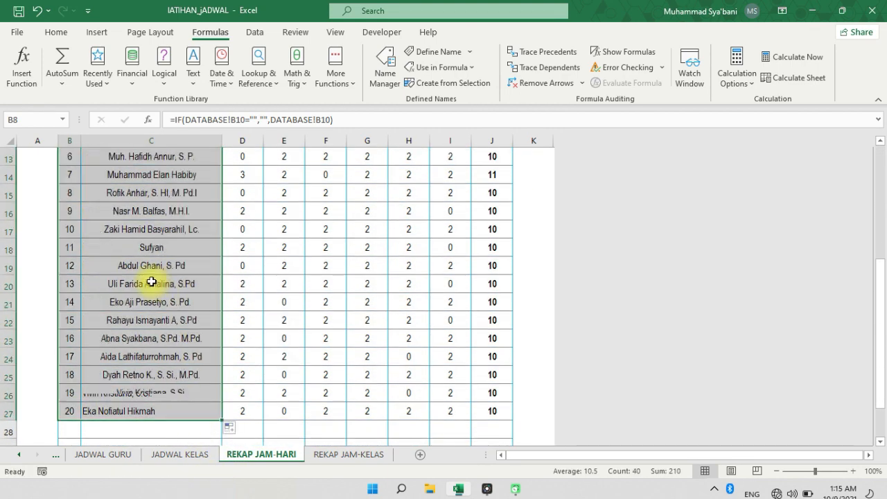
scroll(151, 277, up, 3)
Left-align the Nama Guru column C on REKAP JAM-HARI
click(151, 141)
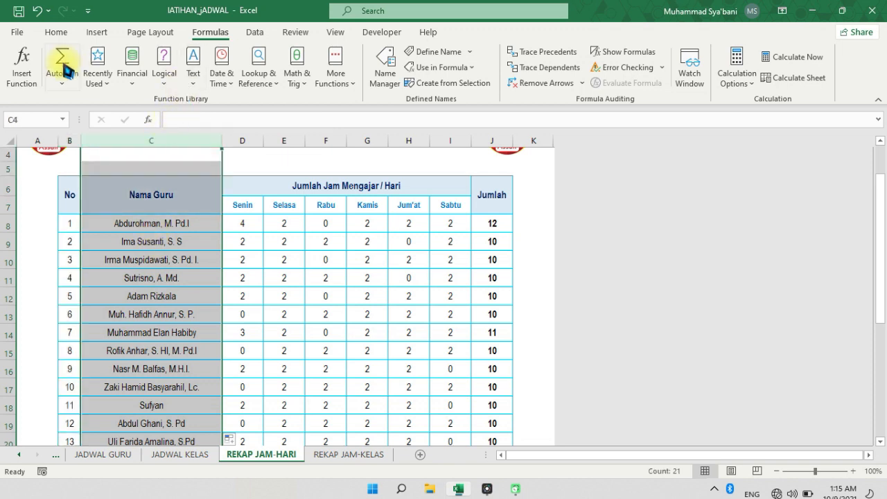
click(56, 32)
click(225, 76)
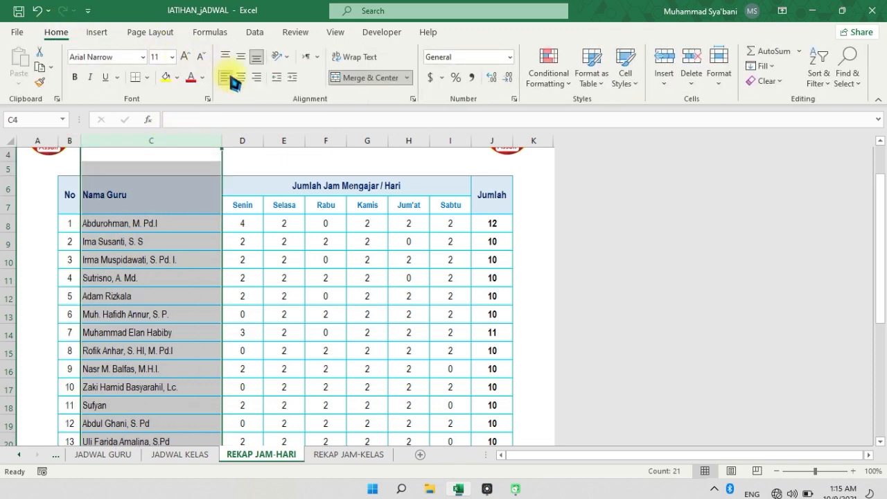
click(159, 225)
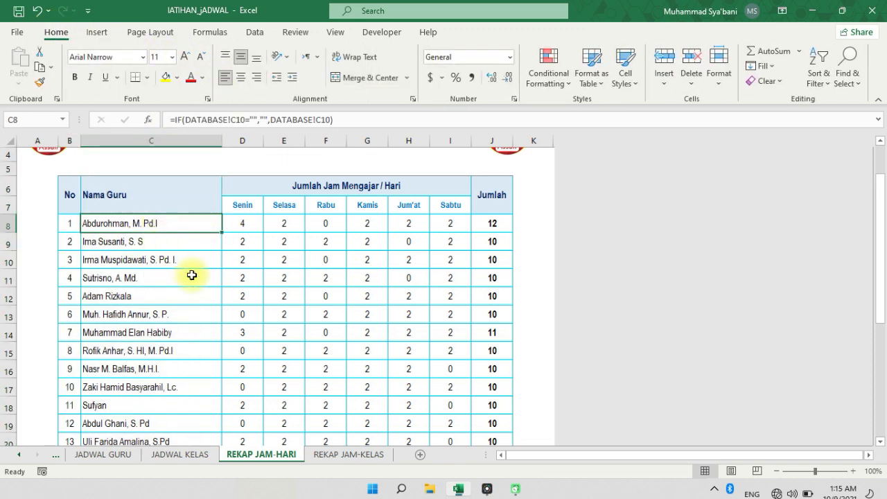
Inspect the Senin COUNTIF formula in D8 and its source range E10:X17 on INPUT JADWAL
click(251, 226)
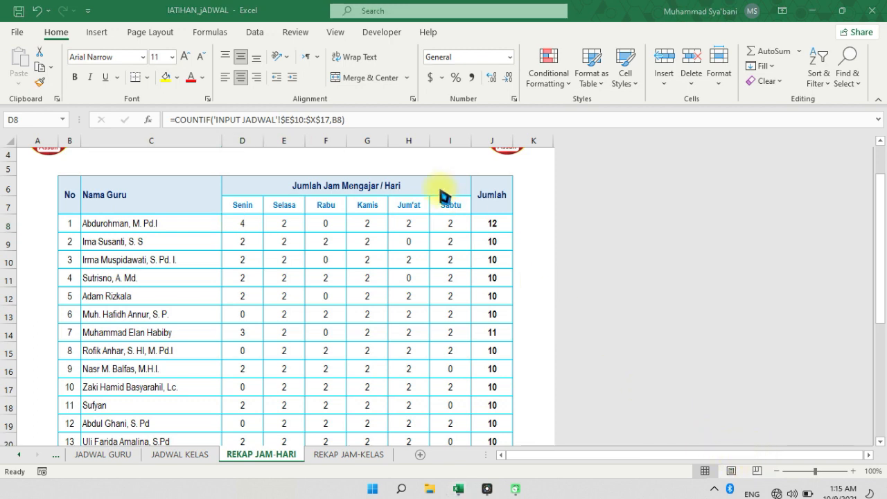
mouse_move(315, 113)
mouse_down()
mouse_move(265, 136)
mouse_move(334, 133)
mouse_up()
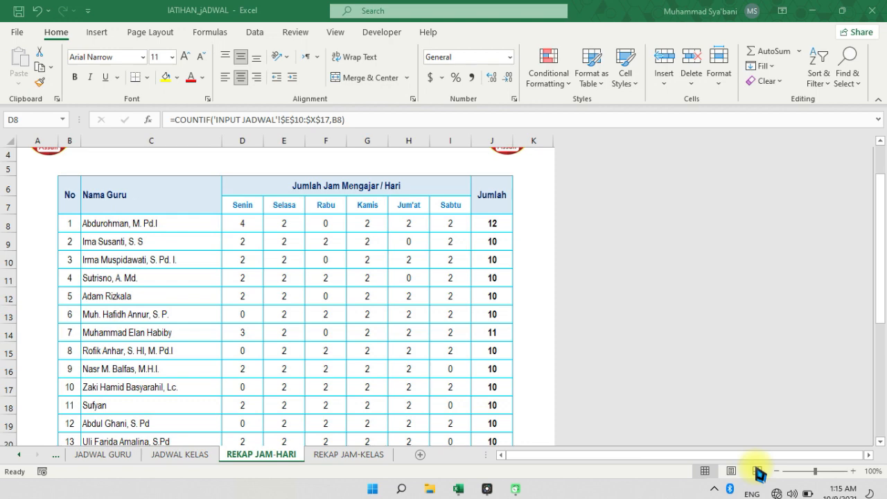
click(17, 456)
click(190, 456)
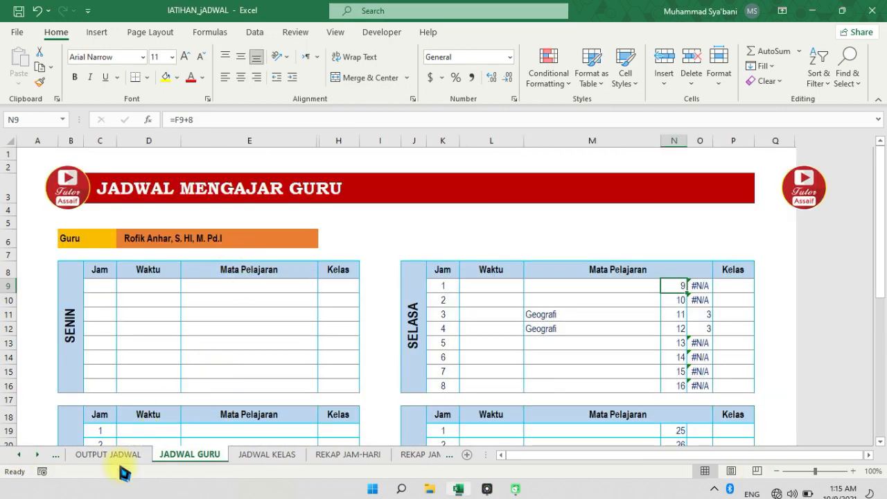
click(57, 456)
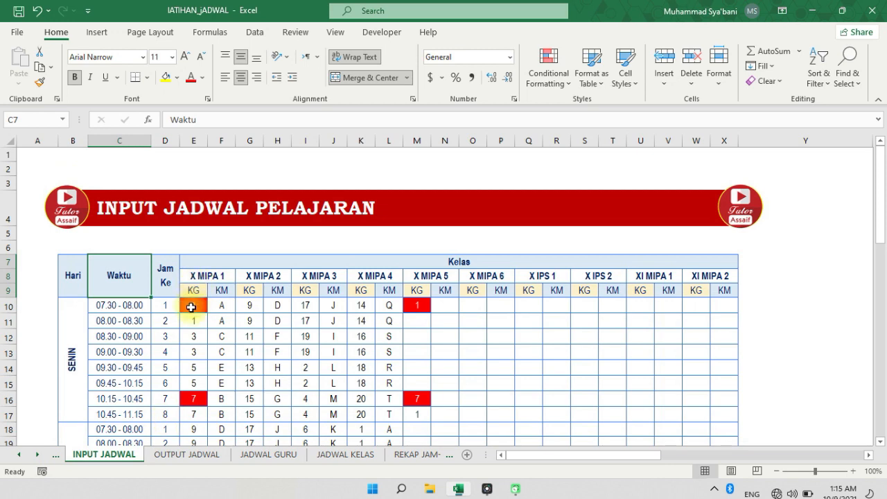
drag(194, 305, 305, 305)
drag(421, 323, 736, 414)
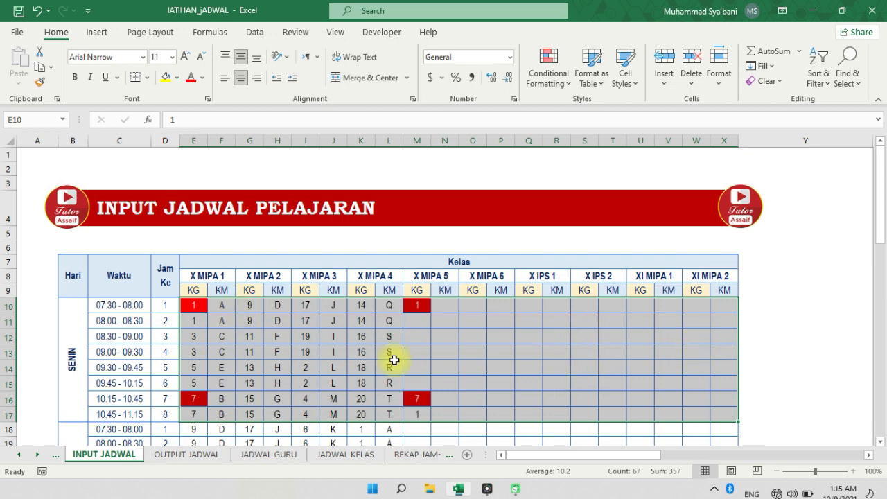
Check the range and criteria of the D8 COUNTIF formula on REKAP JAM-HARI and fill it down the Senin column
click(422, 454)
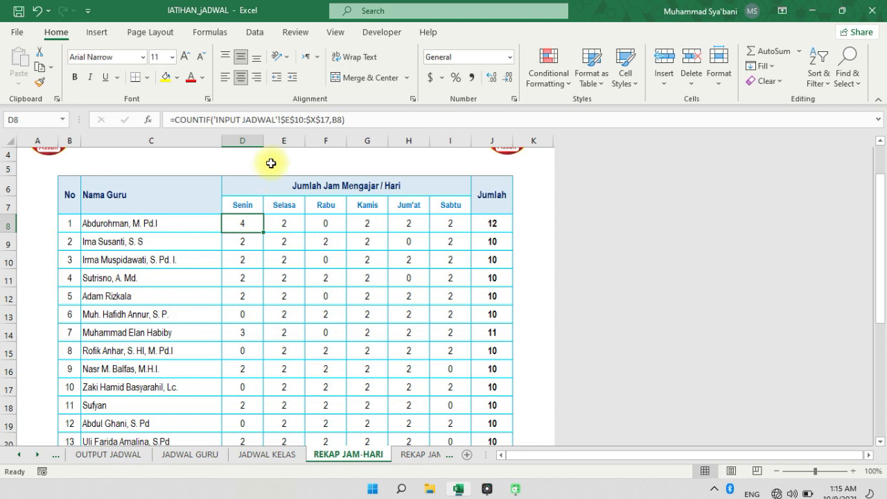
click(331, 121)
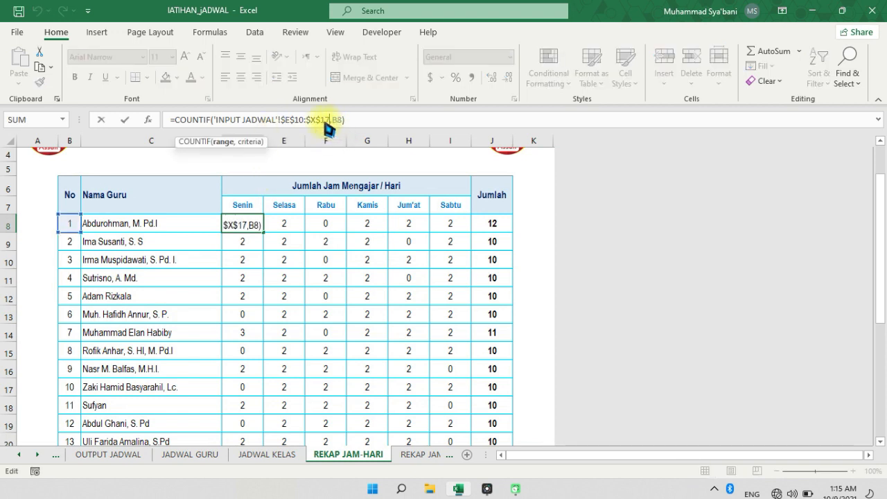
drag(216, 120, 313, 121)
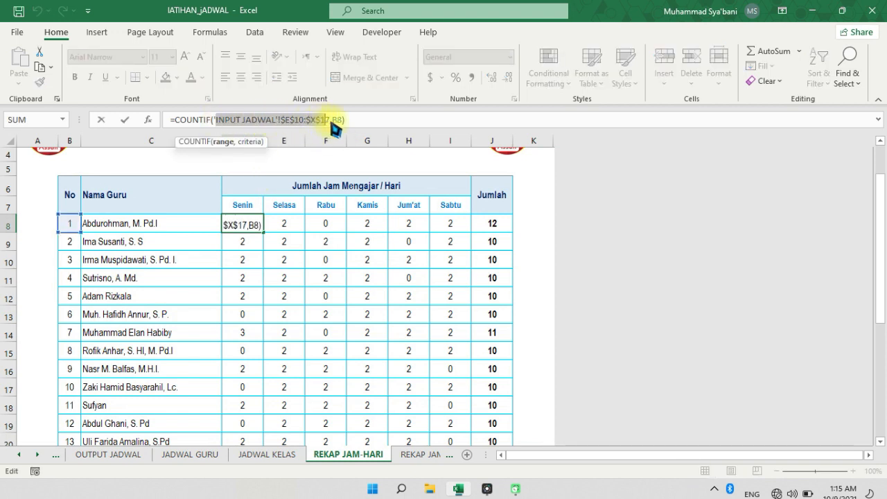
click(332, 122)
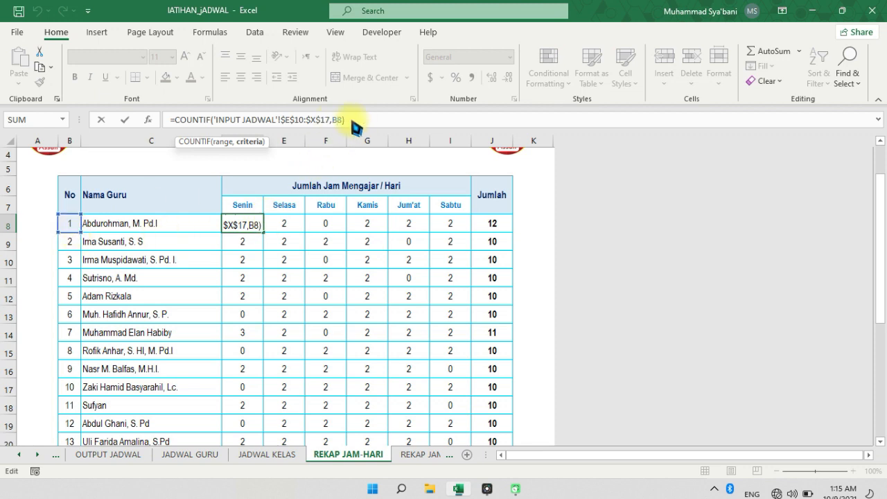
key(Return)
key(ctrl+shift+Down)
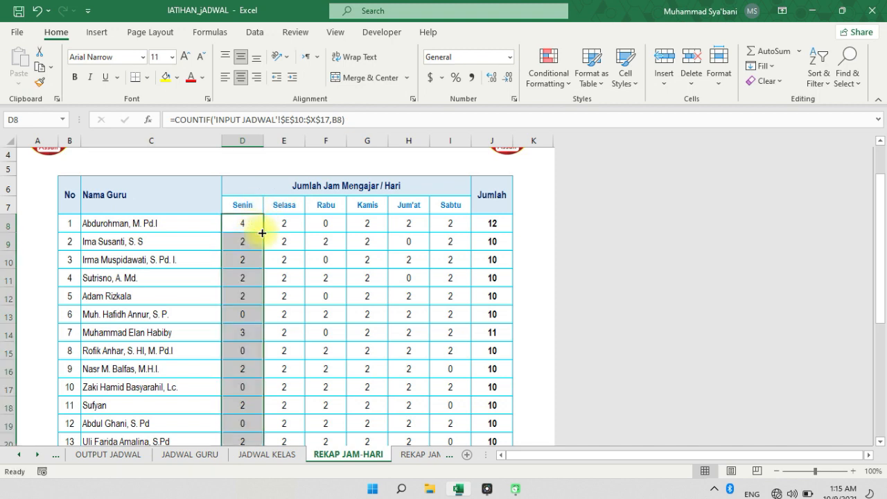
click(248, 244)
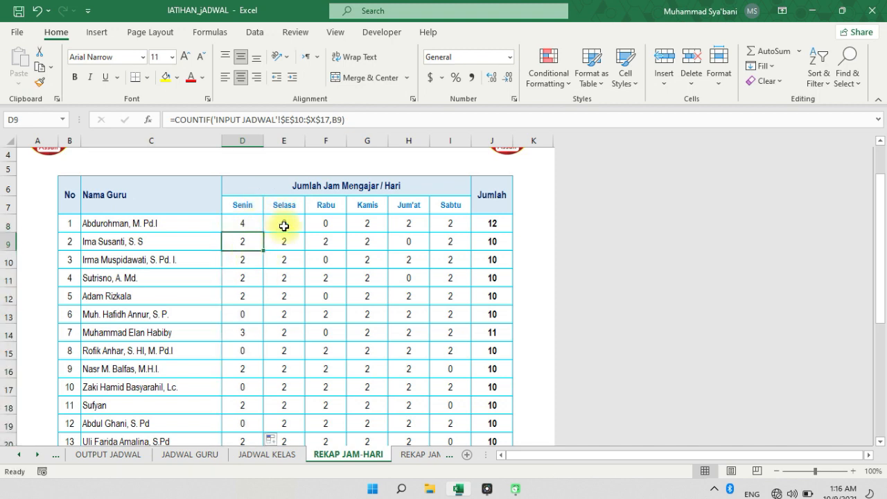
Compare the COUNTIF formulas for the other days in row 8 and check the SUM formula under Jumlah
click(283, 226)
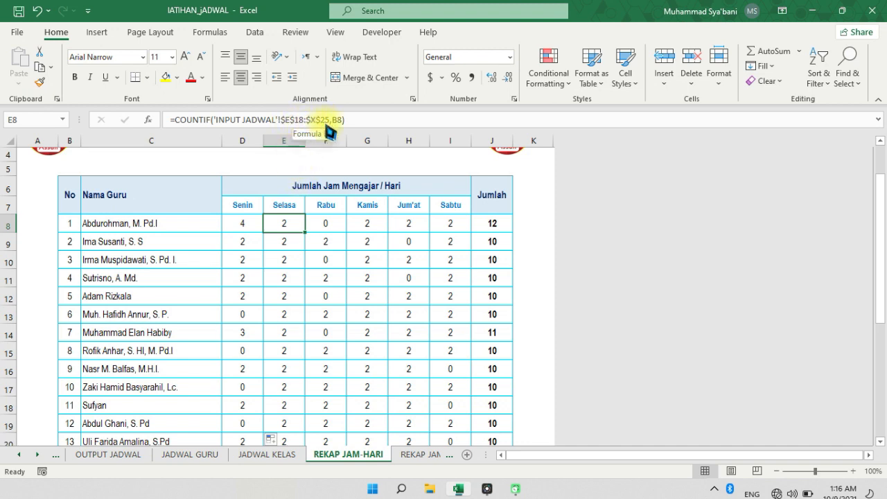
click(330, 221)
click(373, 226)
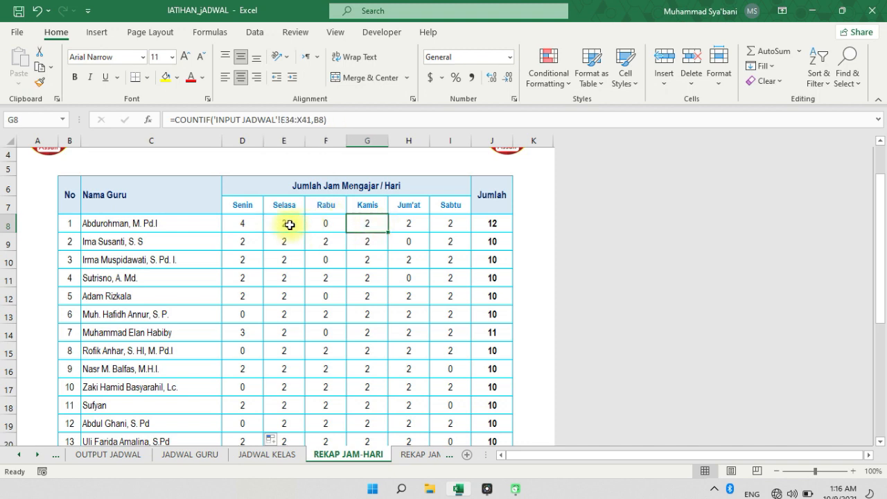
click(287, 225)
click(451, 227)
click(489, 224)
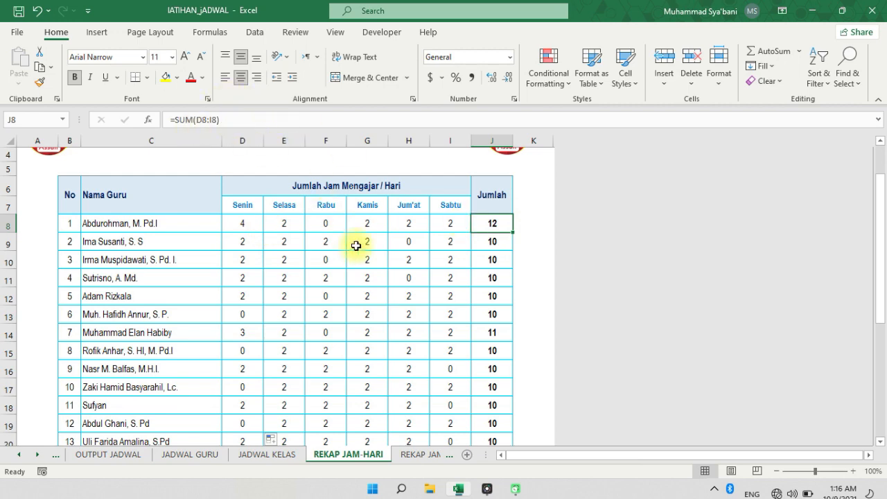
click(449, 248)
scroll(354, 361, up, 1)
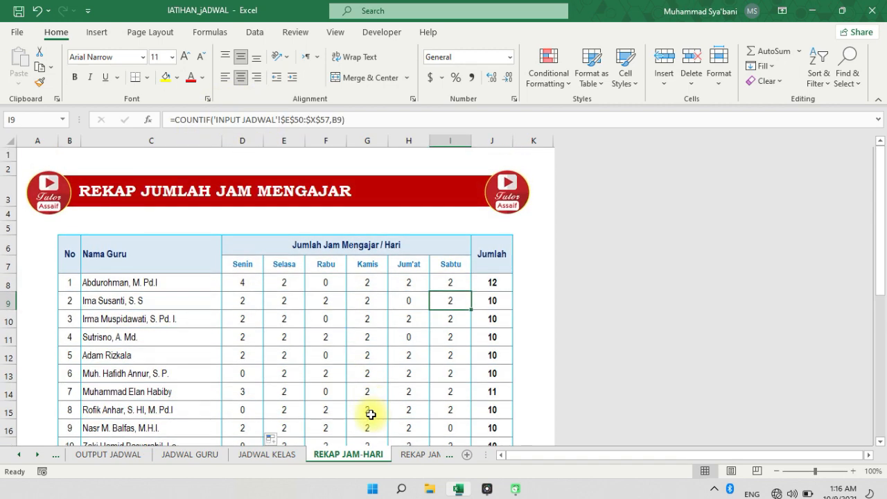
Open the REKAP JAM-KELAS sheet and inspect the COUNTIF formulas in F11 and D8
click(408, 457)
click(322, 271)
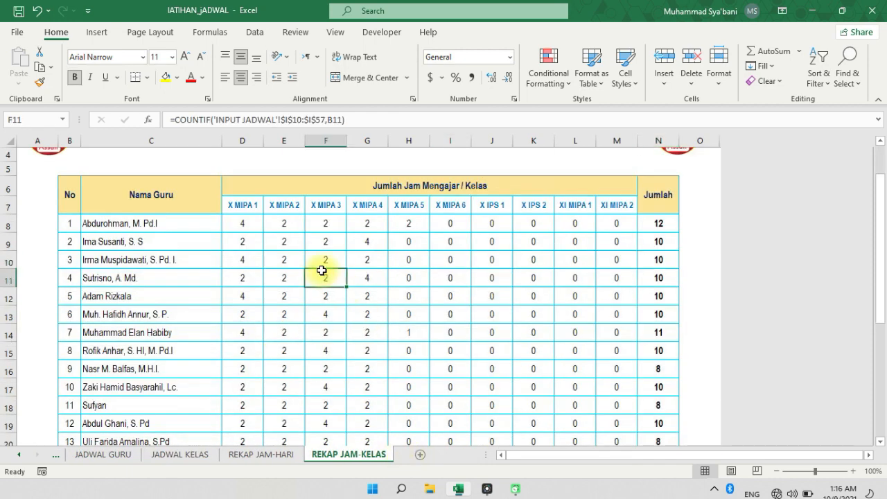
click(245, 225)
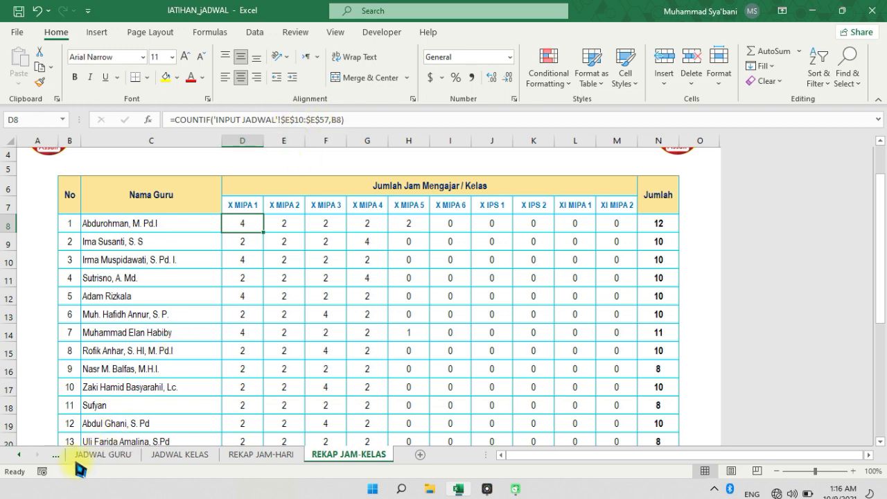
Examine the X MIPA 1 KG range E10:E57 on INPUT JADWAL and compare it with the SENIN block E10:X17
click(19, 454)
click(20, 455)
click(19, 454)
click(157, 454)
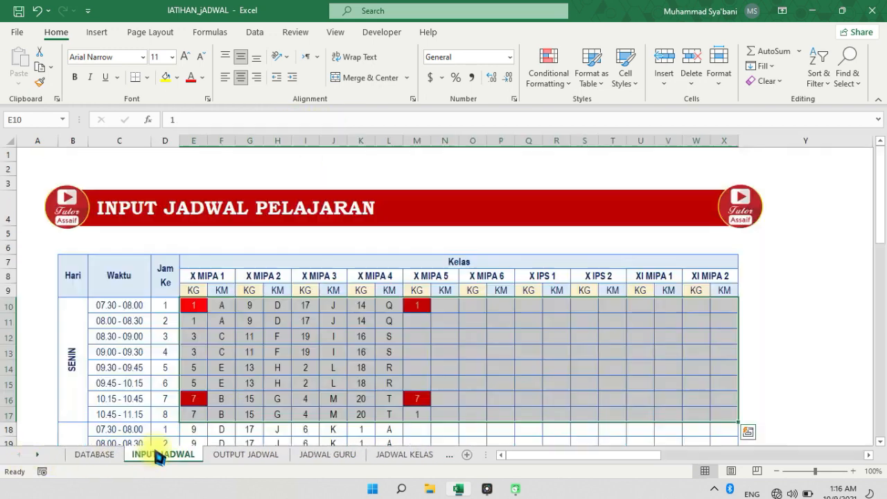
drag(193, 305, 198, 428)
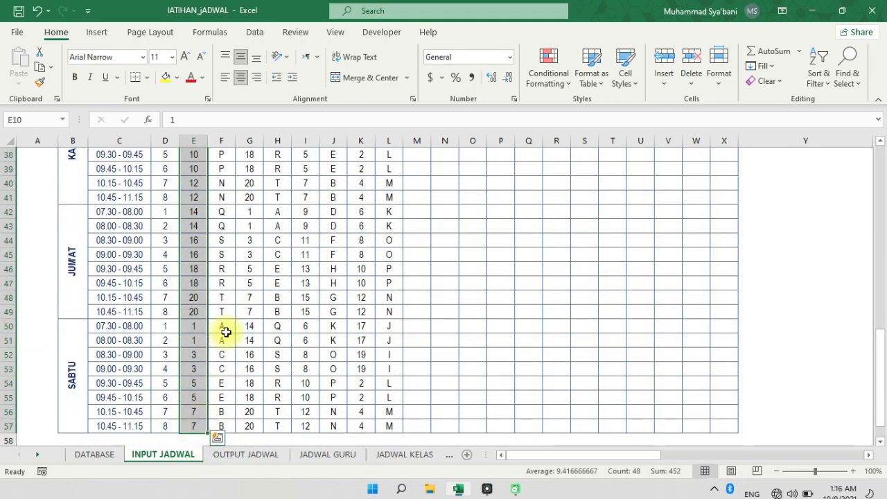
scroll(226, 253, up, 10)
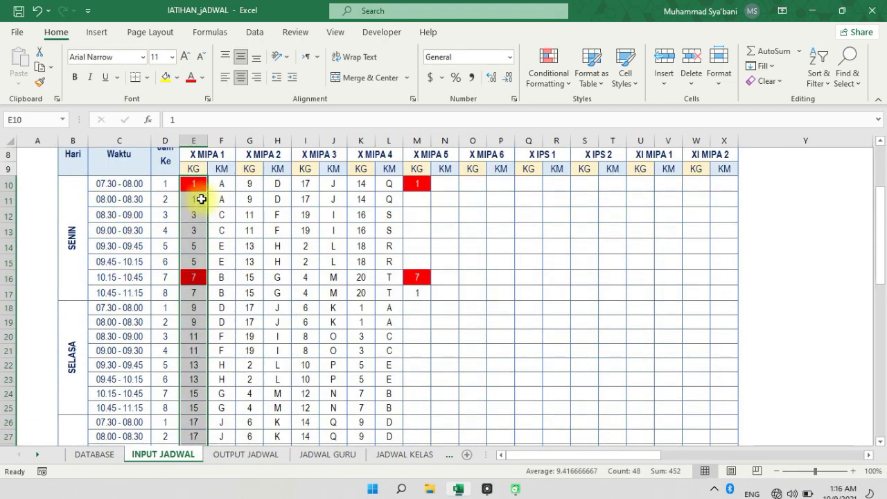
drag(194, 187, 718, 291)
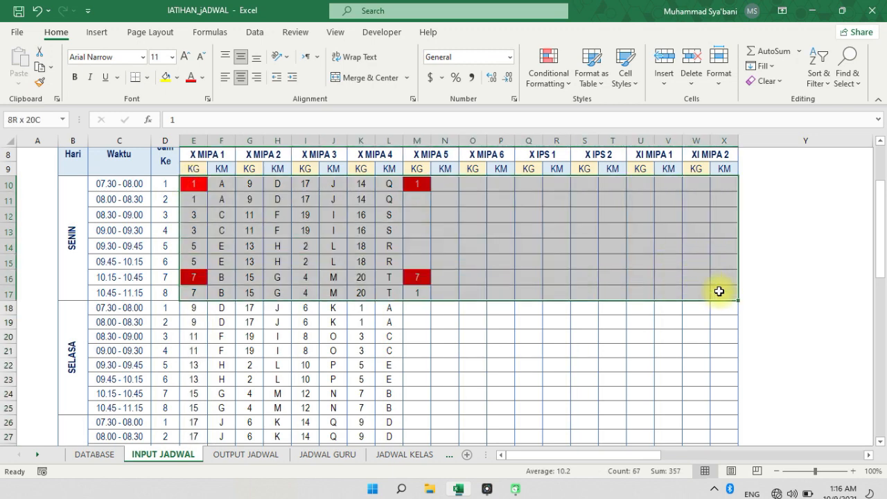
click(198, 185)
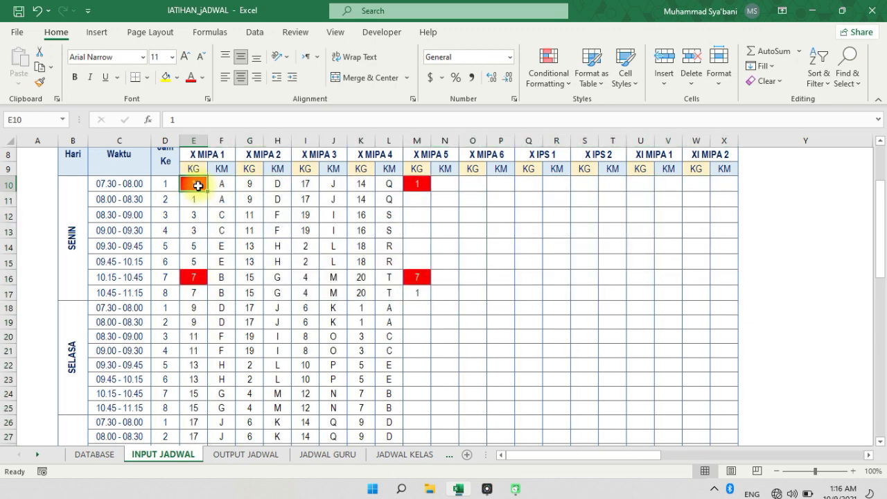
Review the X MIPA 1 KG column from E10 through all days, then the other classes' KG cells across row 10 to XI MIPA 2
drag(197, 186, 190, 396)
scroll(200, 302, up, 8)
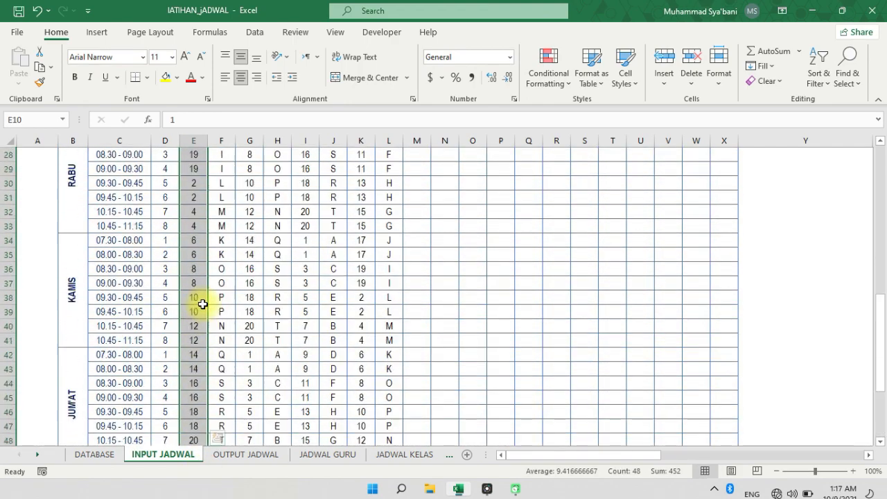
scroll(205, 297, up, 4)
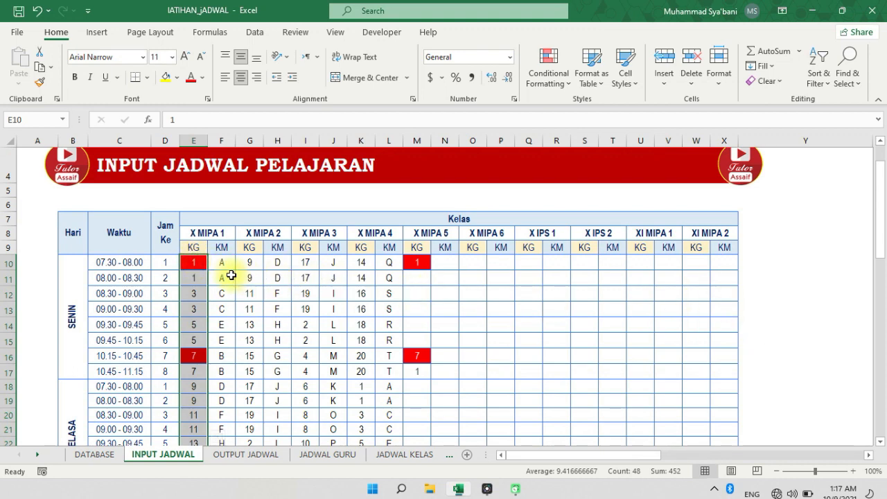
click(208, 263)
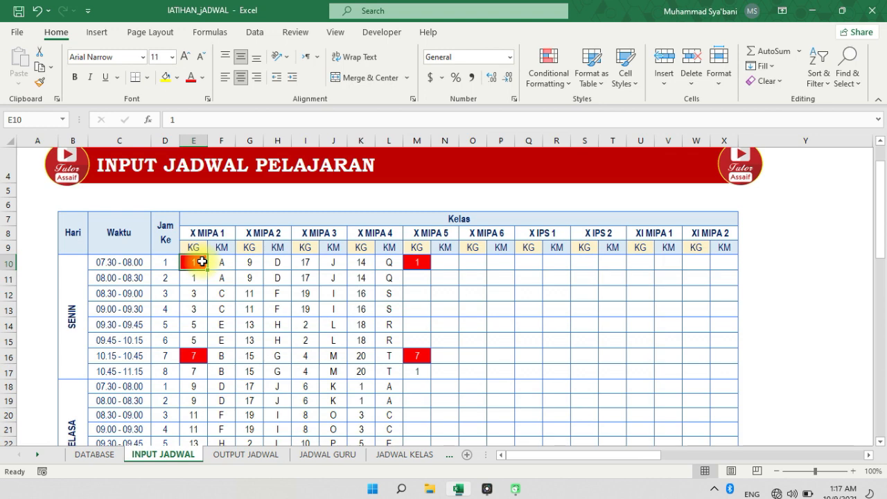
click(246, 262)
click(309, 262)
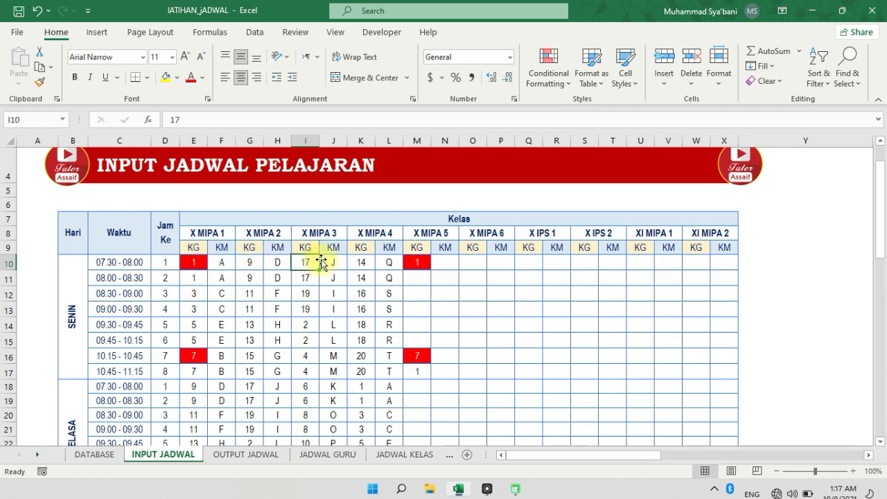
click(692, 263)
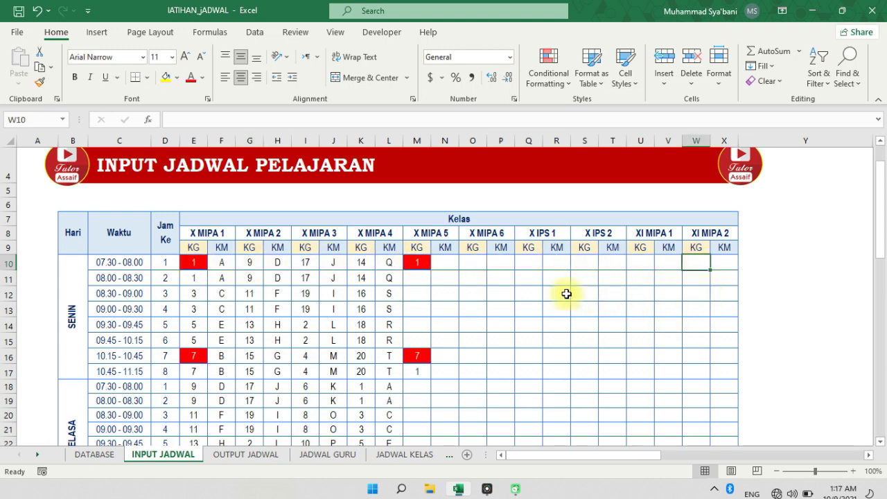
Return to the REKAP JAM-KELAS sheet and review the teaching-hours-per-class table with its COUNTIF formula in E15
click(38, 454)
click(39, 455)
click(333, 458)
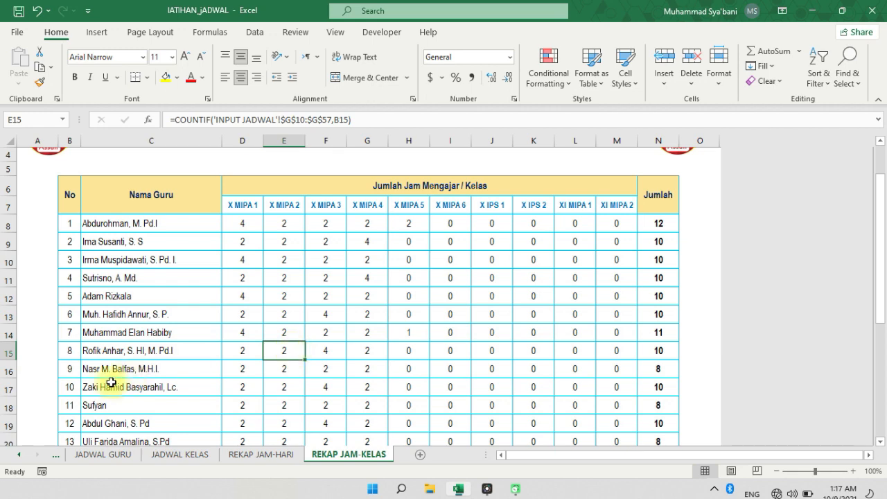
scroll(208, 379, up, 1)
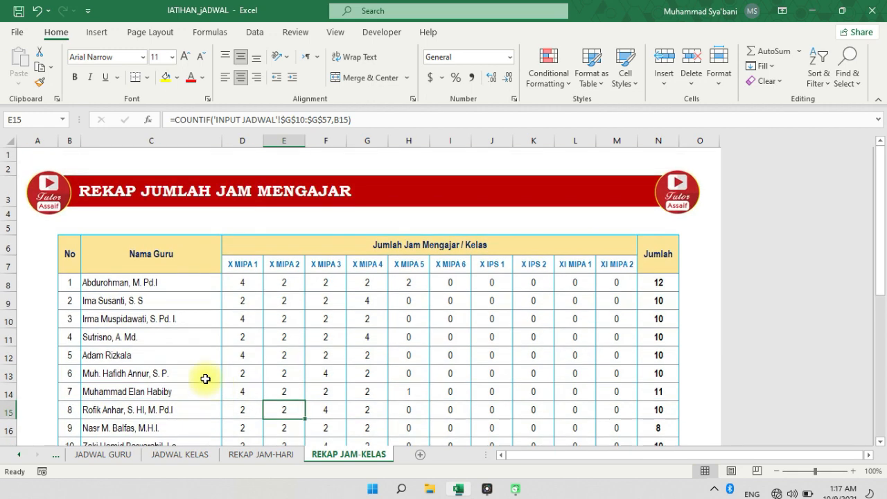
Go back to the INPUT JADWAL sheet and inspect the first SENIN entries for X MIPA 1 around F11
click(21, 455)
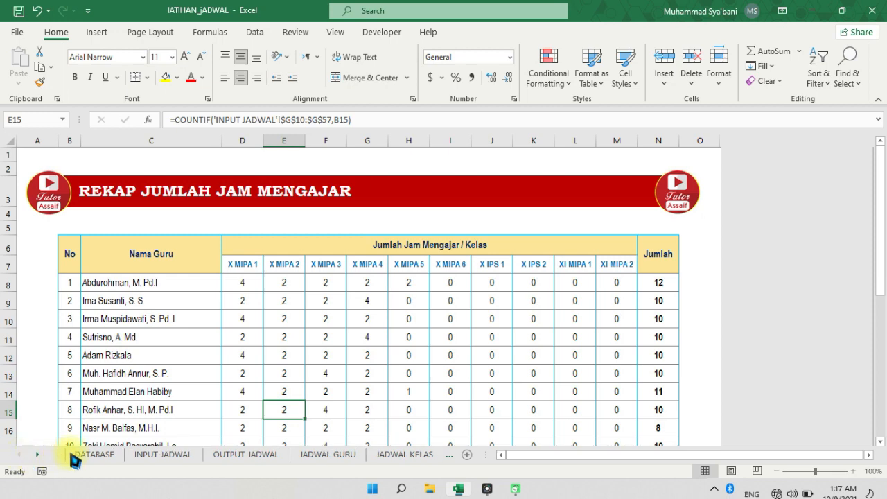
click(166, 454)
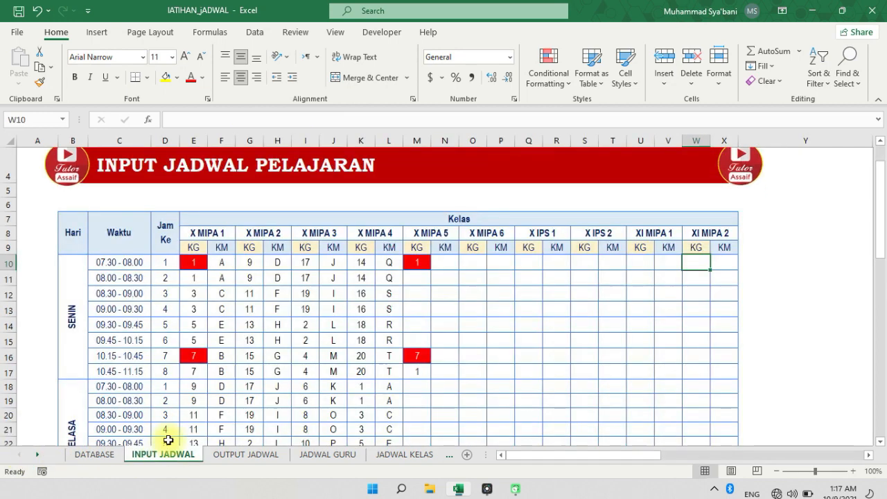
scroll(272, 320, up, 1)
scroll(272, 321, up, 1)
click(216, 321)
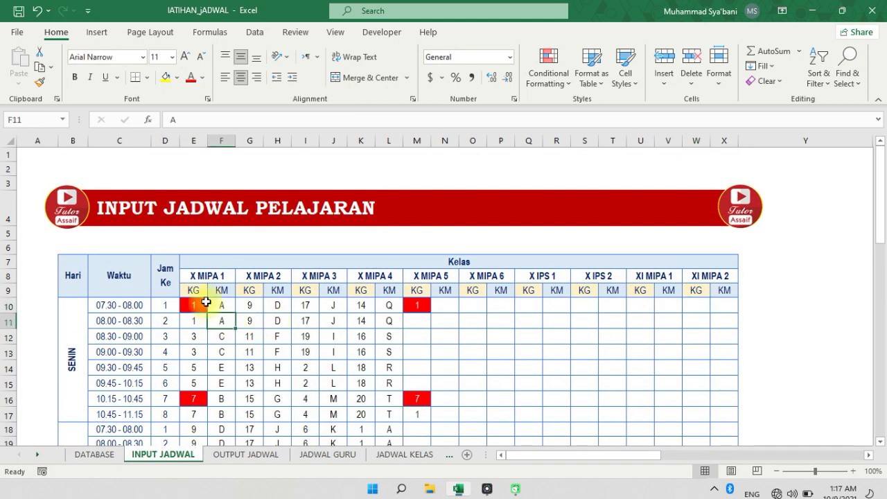